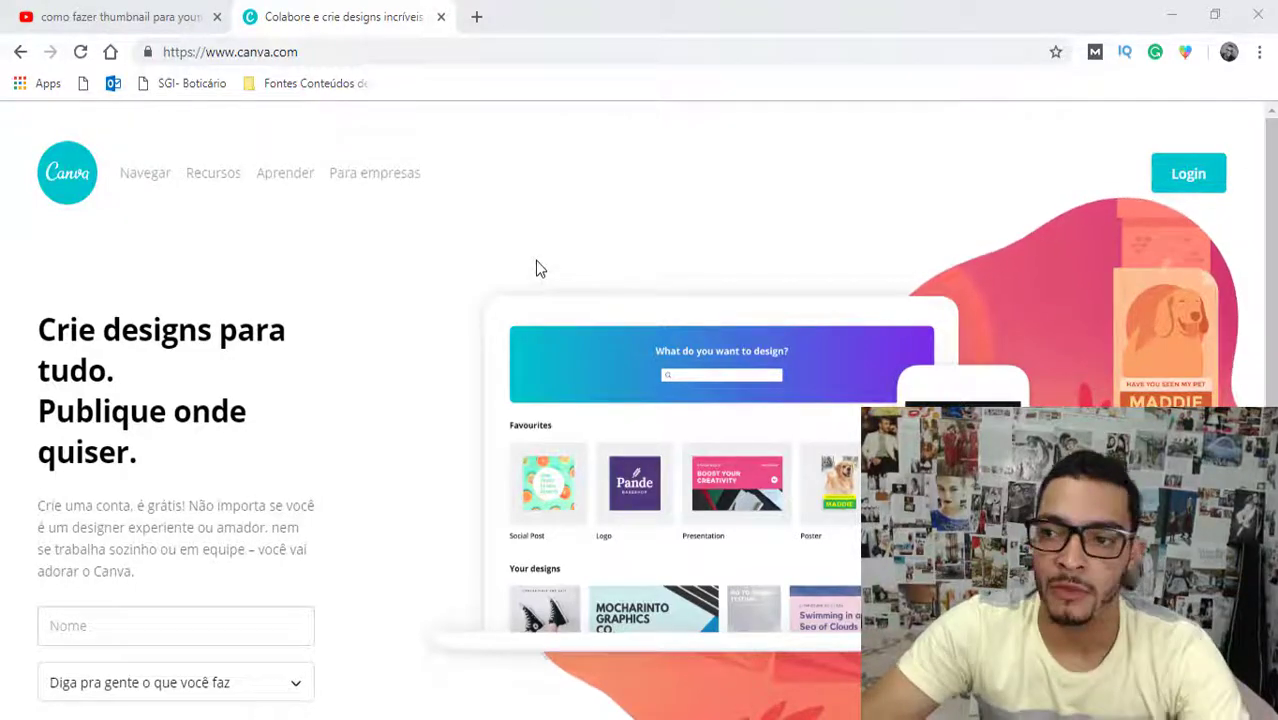
scroll(505, 285, "down", 3)
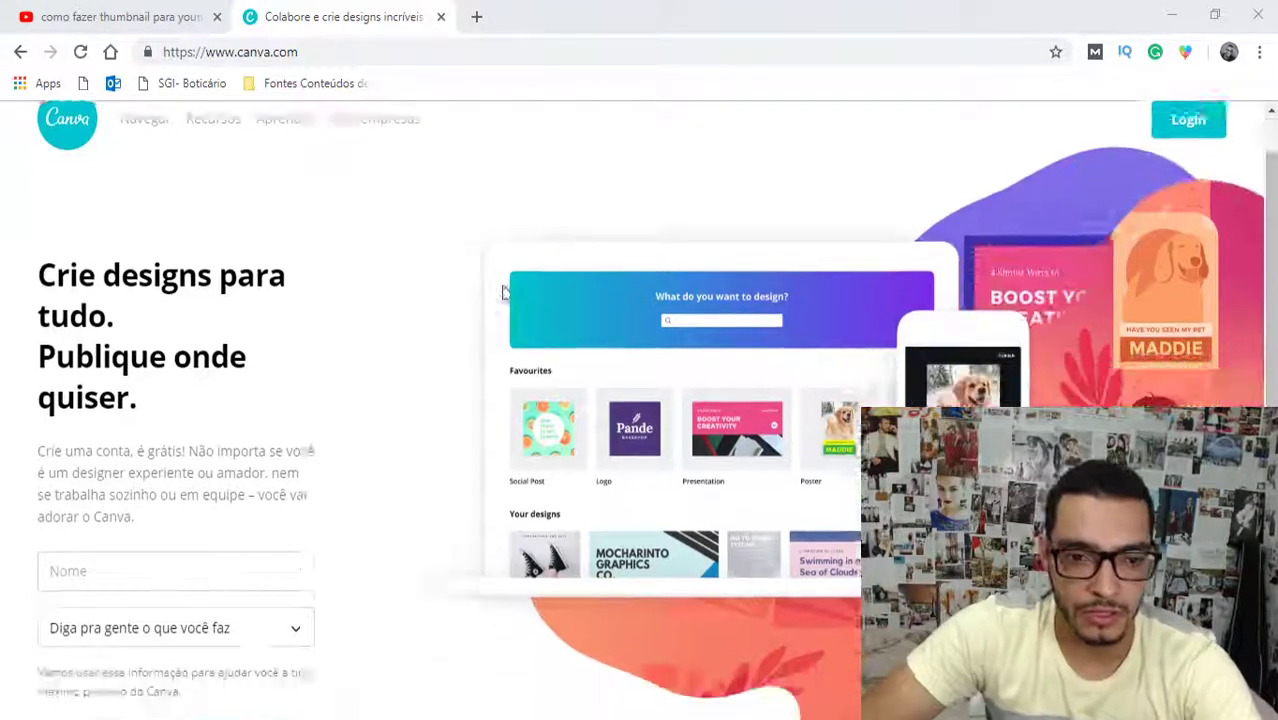
scroll(516, 329, "up", 3)
scroll(516, 329, "down", 3)
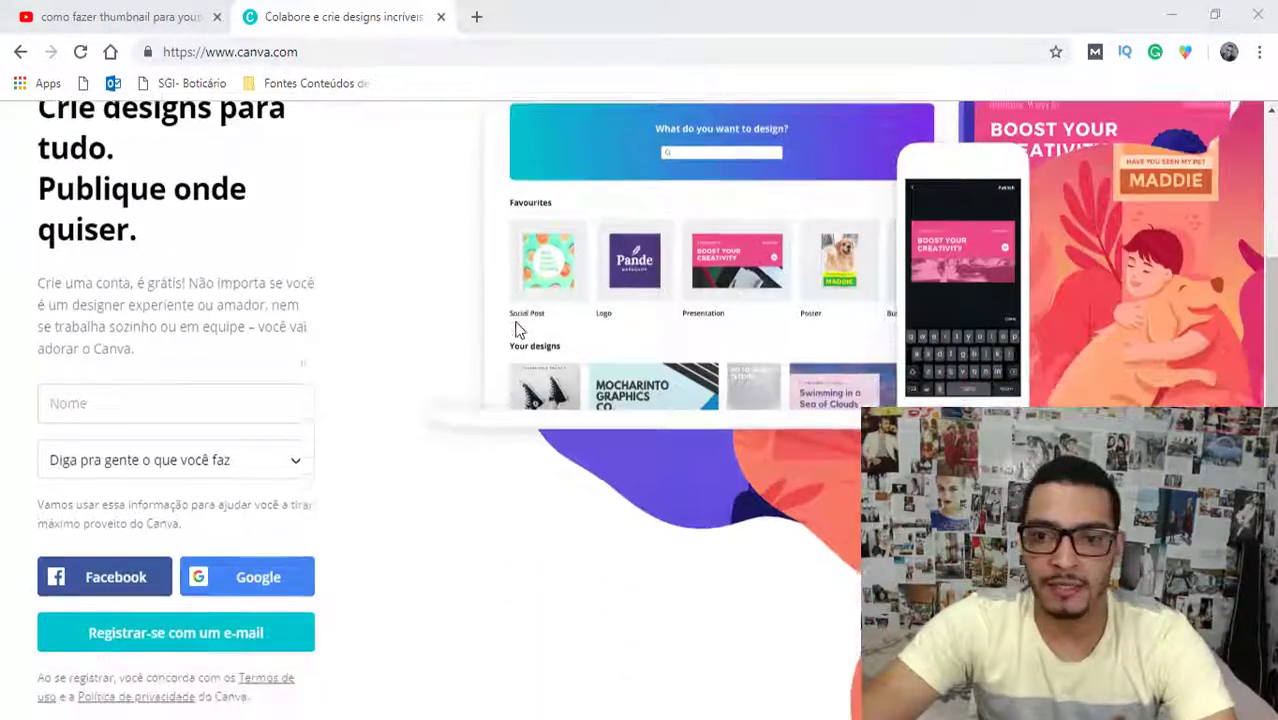
scroll(516, 329, "up", 3)
scroll(483, 226, "down", 3)
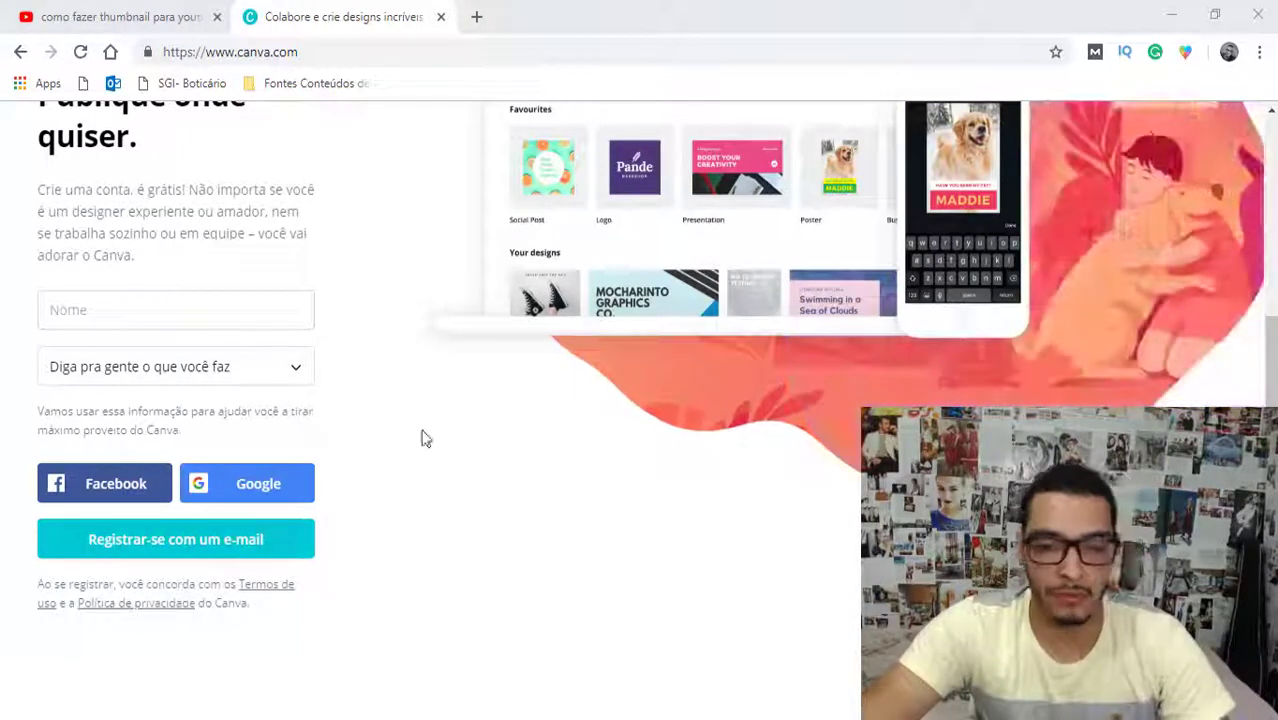
scroll(611, 494, "up", 3)
scroll(621, 454, "down", 2)
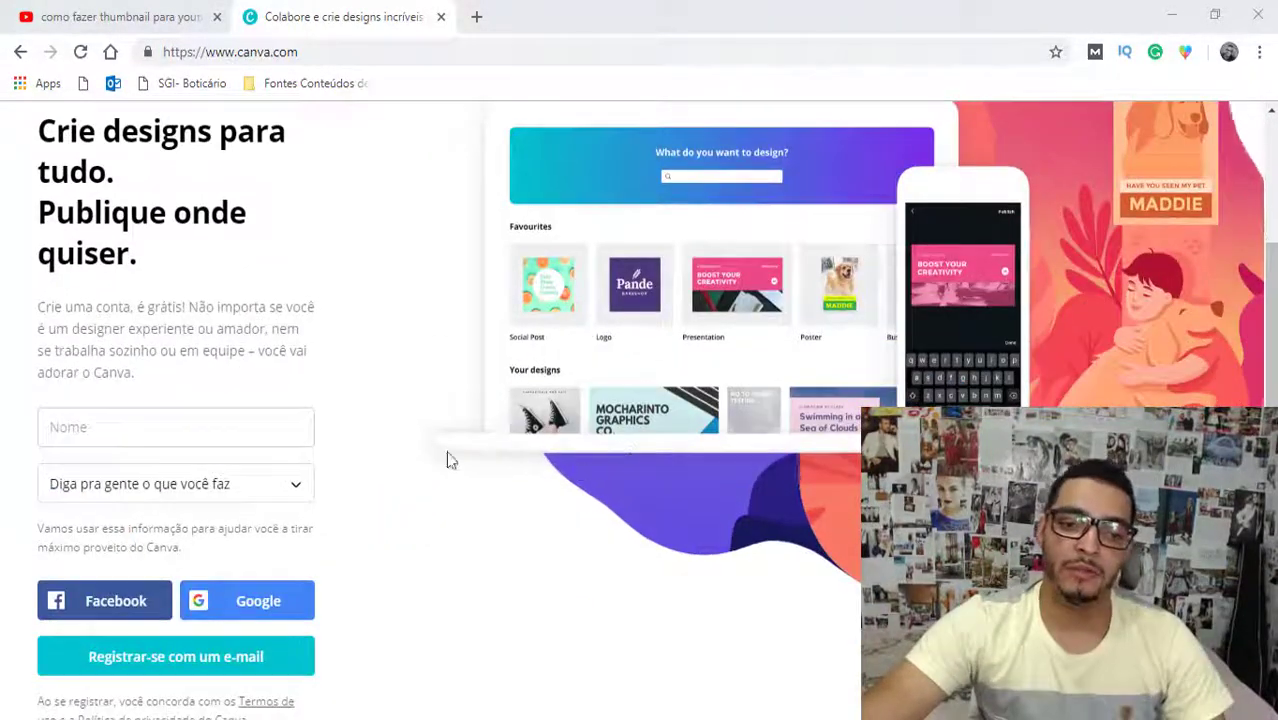
scroll(380, 253, "up", 2)
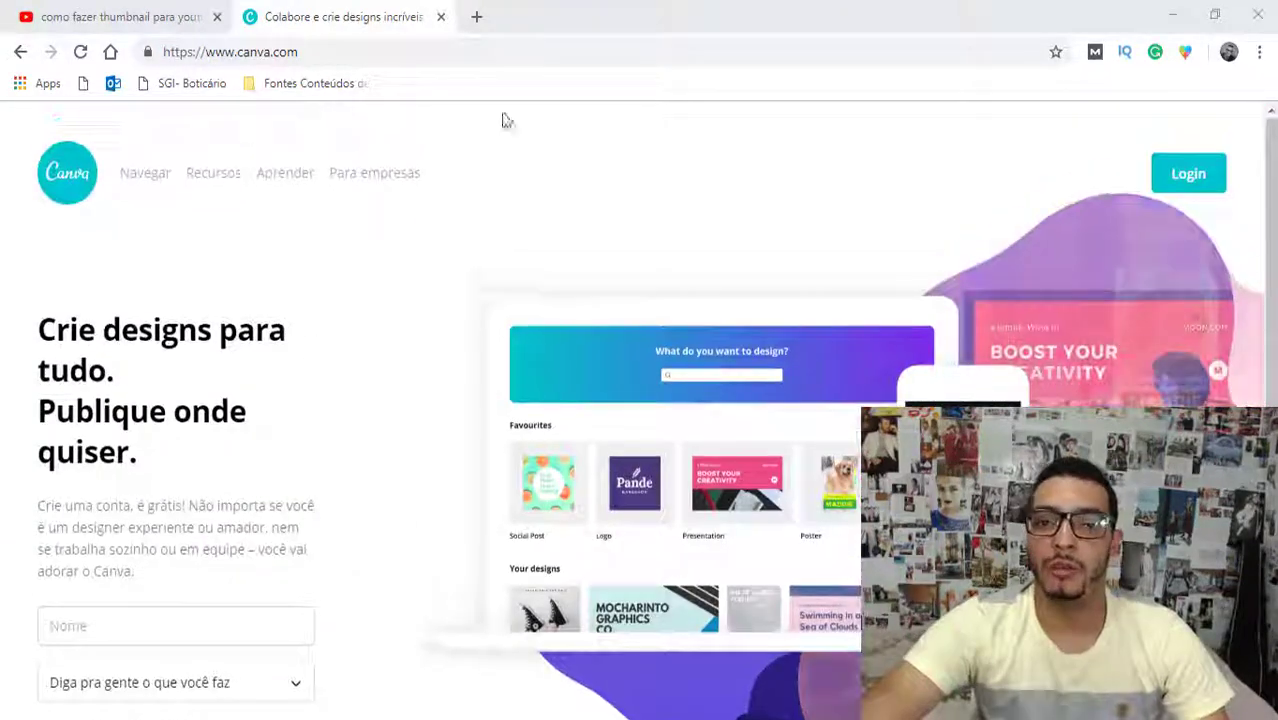
Step: Log in to Canva with a chosen Google account and reach the design dashboard
left_click(1165, 176)
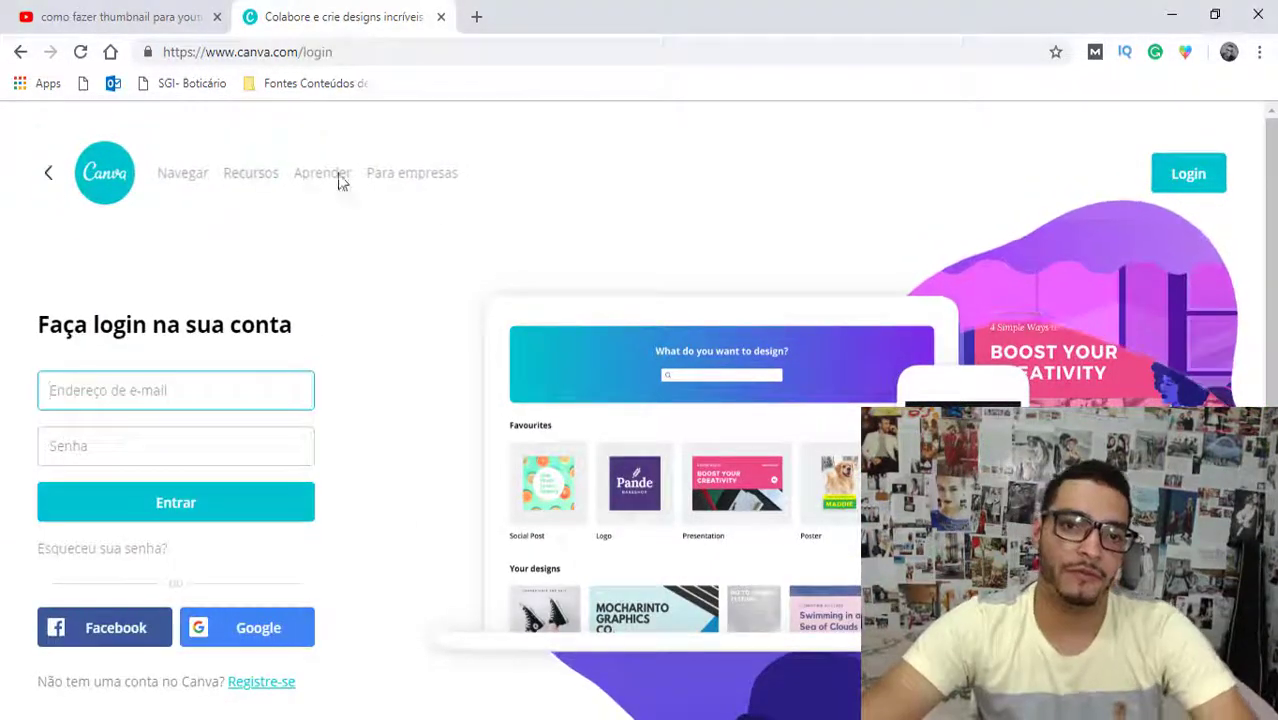
scroll(482, 203, "down", 2)
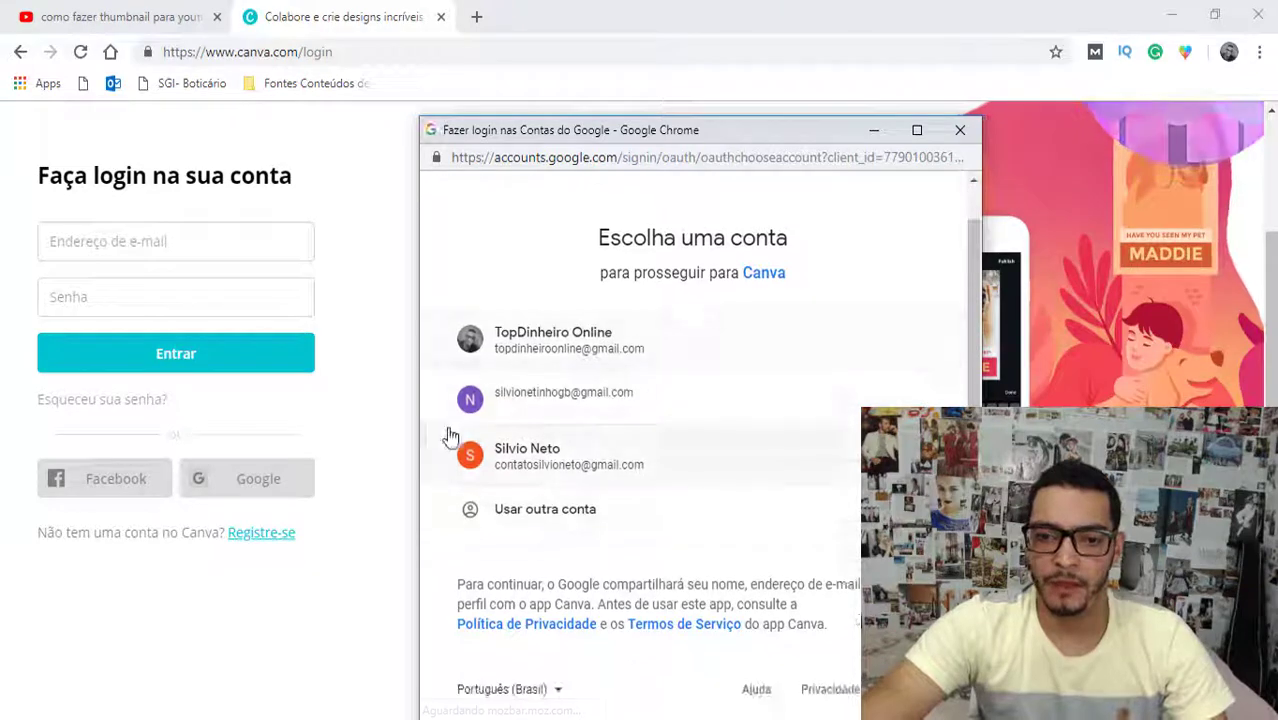
left_click(679, 452)
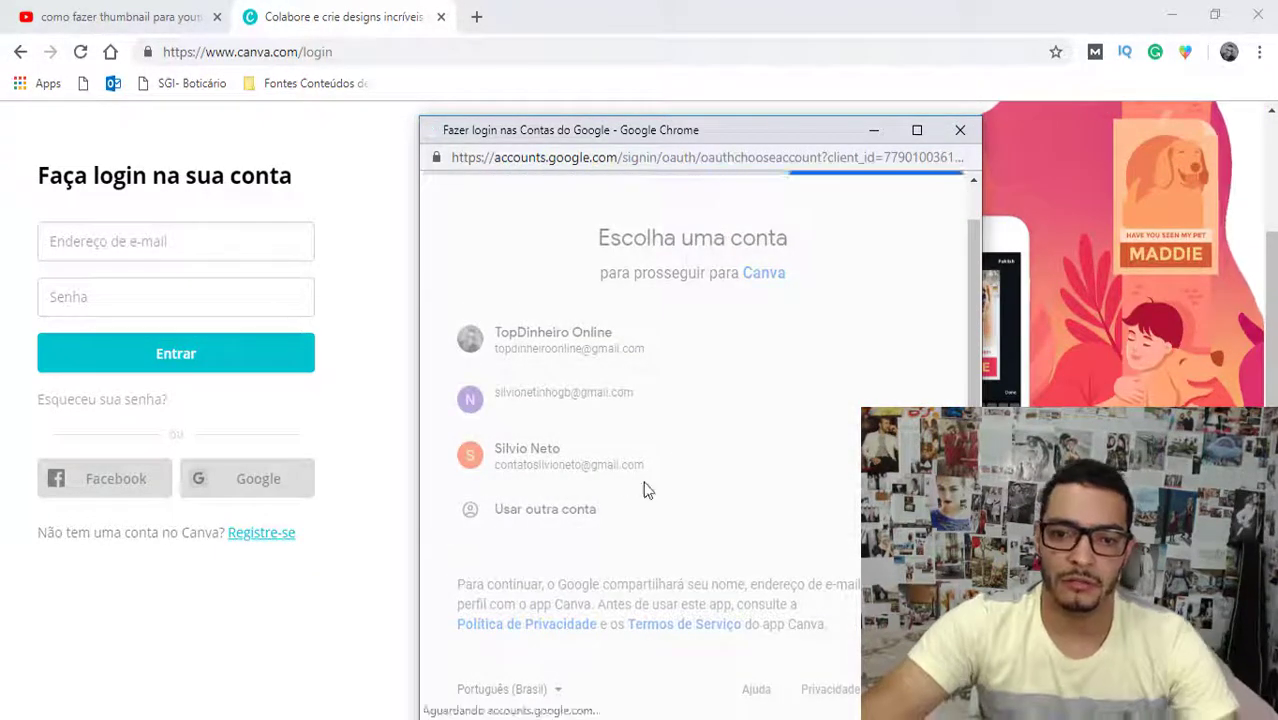
left_click(893, 592)
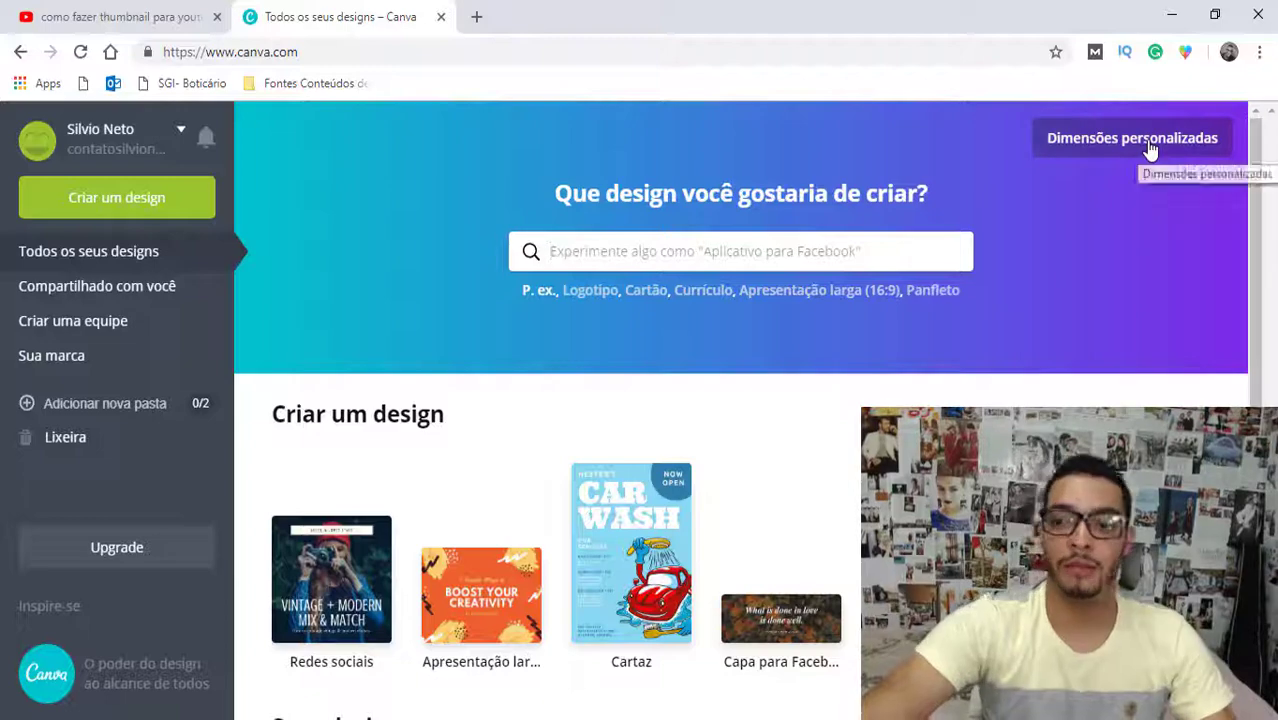
scroll(697, 338, "down", 2)
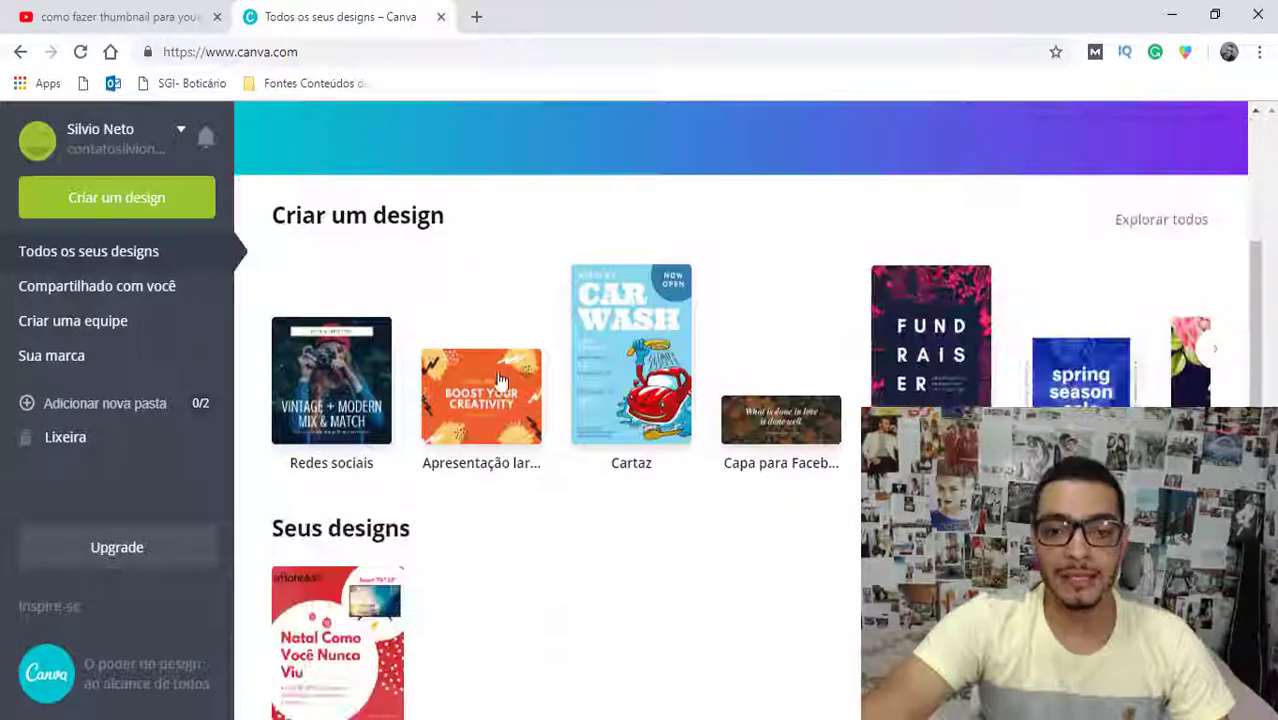
scroll(471, 371, "down", 1)
scroll(851, 405, "up", 1)
scroll(1084, 400, "up", 2)
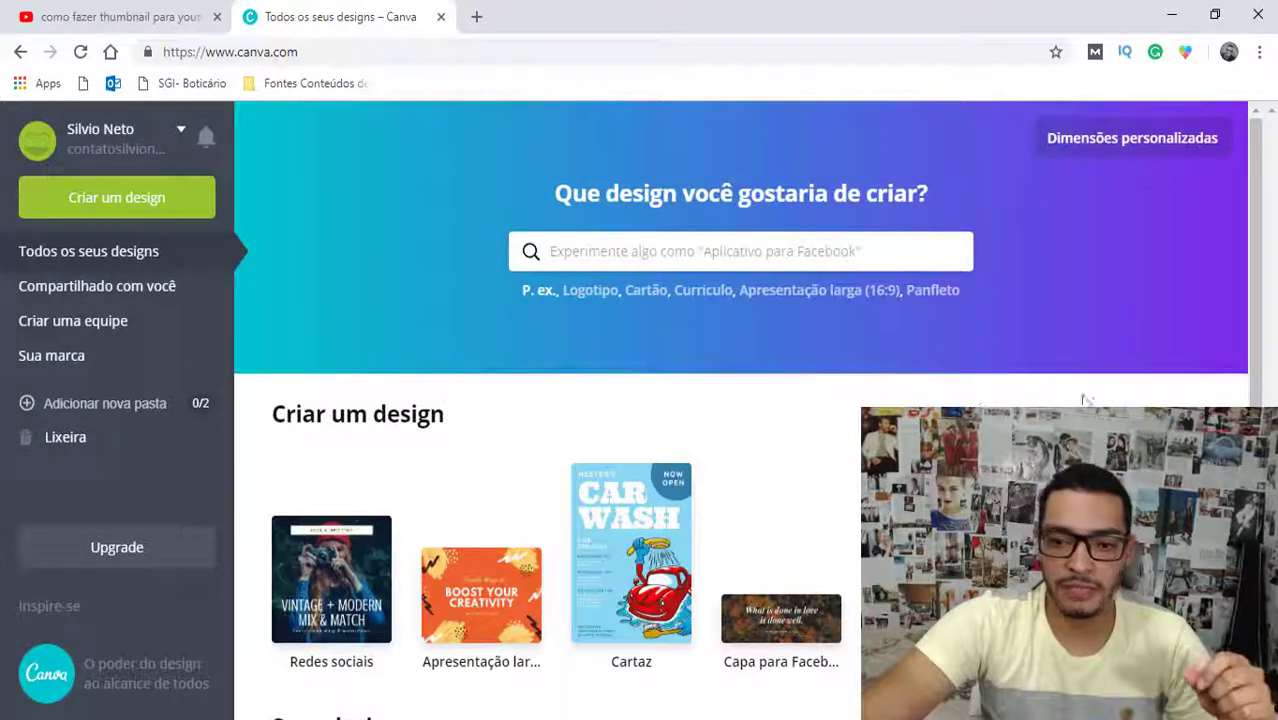
scroll(785, 371, "down", 3)
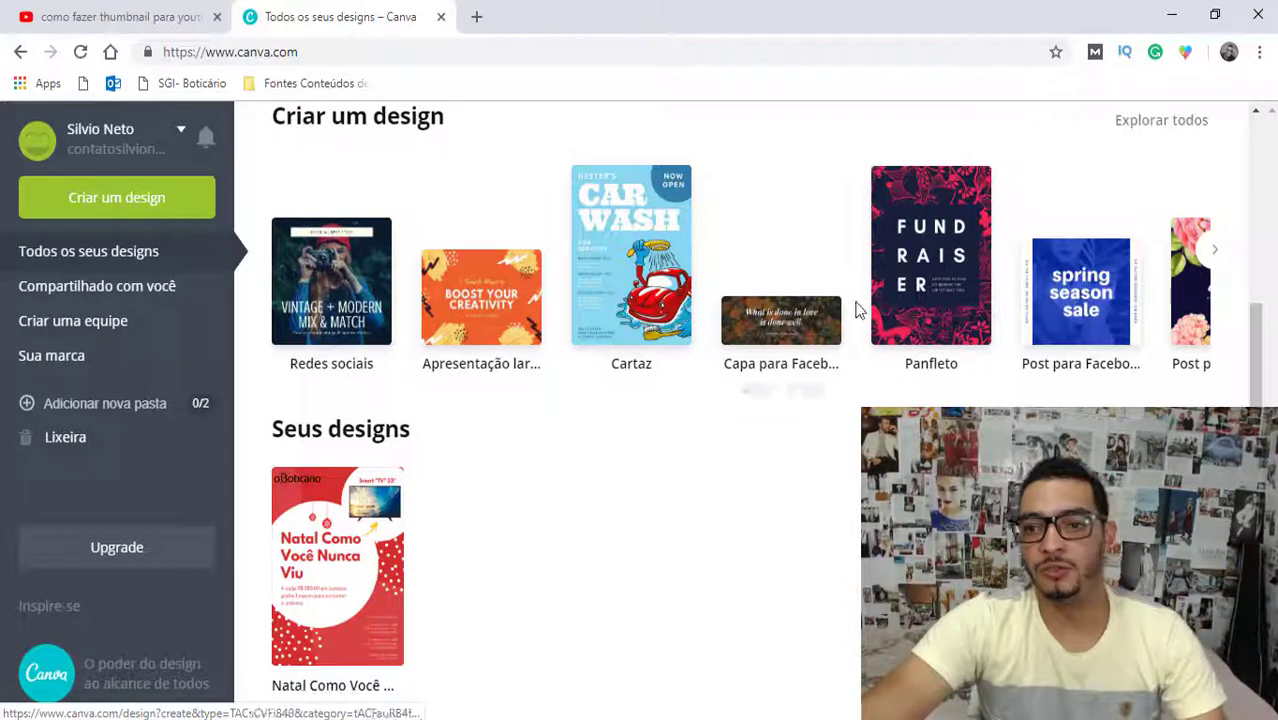
left_click(1210, 266)
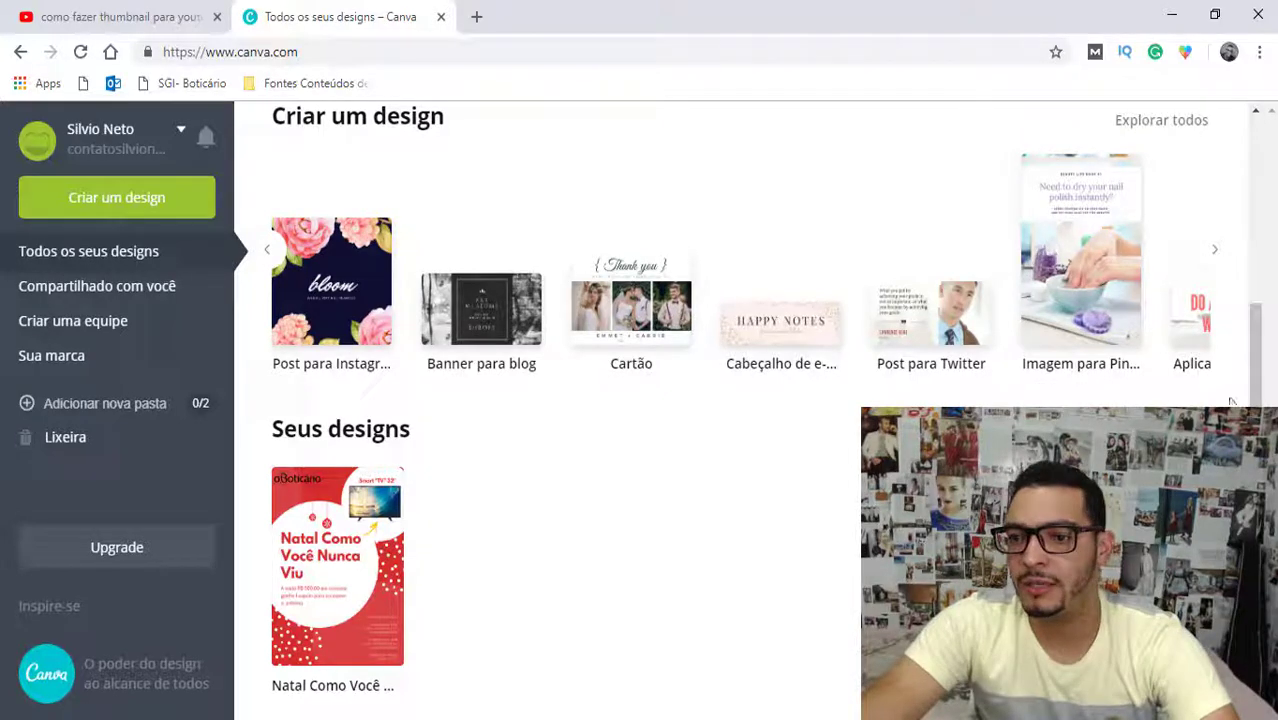
left_click(1216, 252)
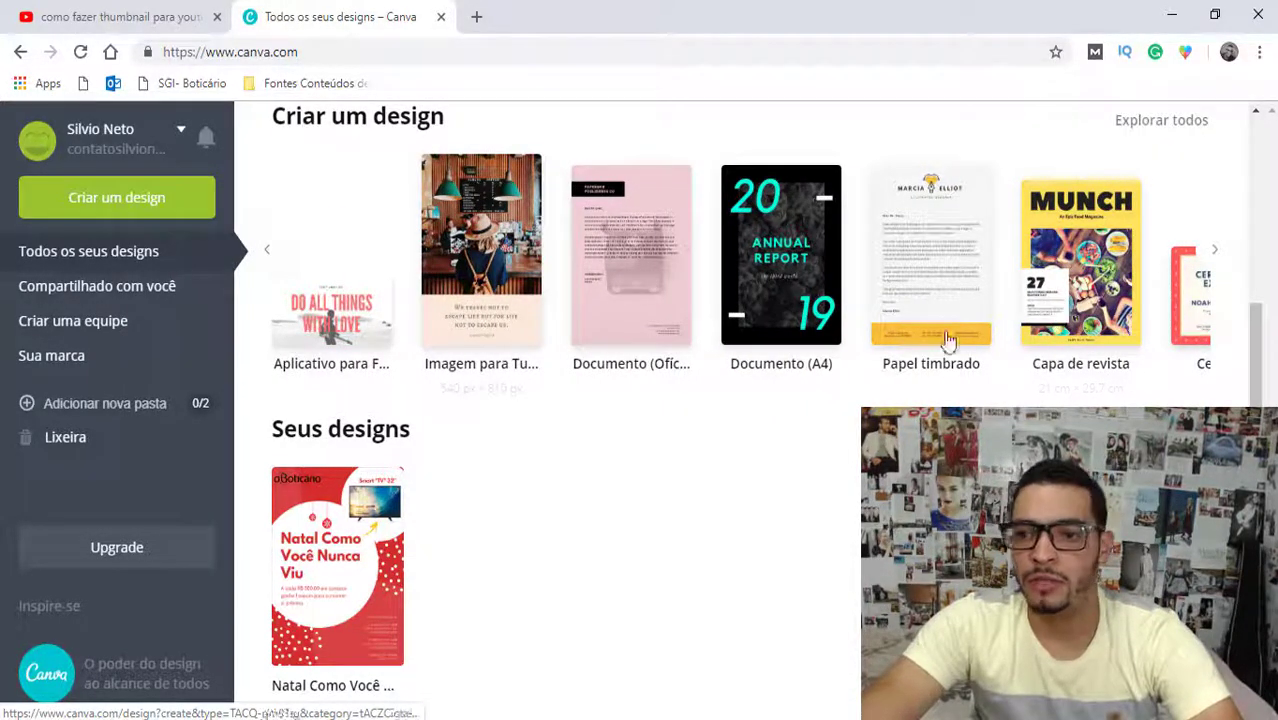
left_click(1216, 252)
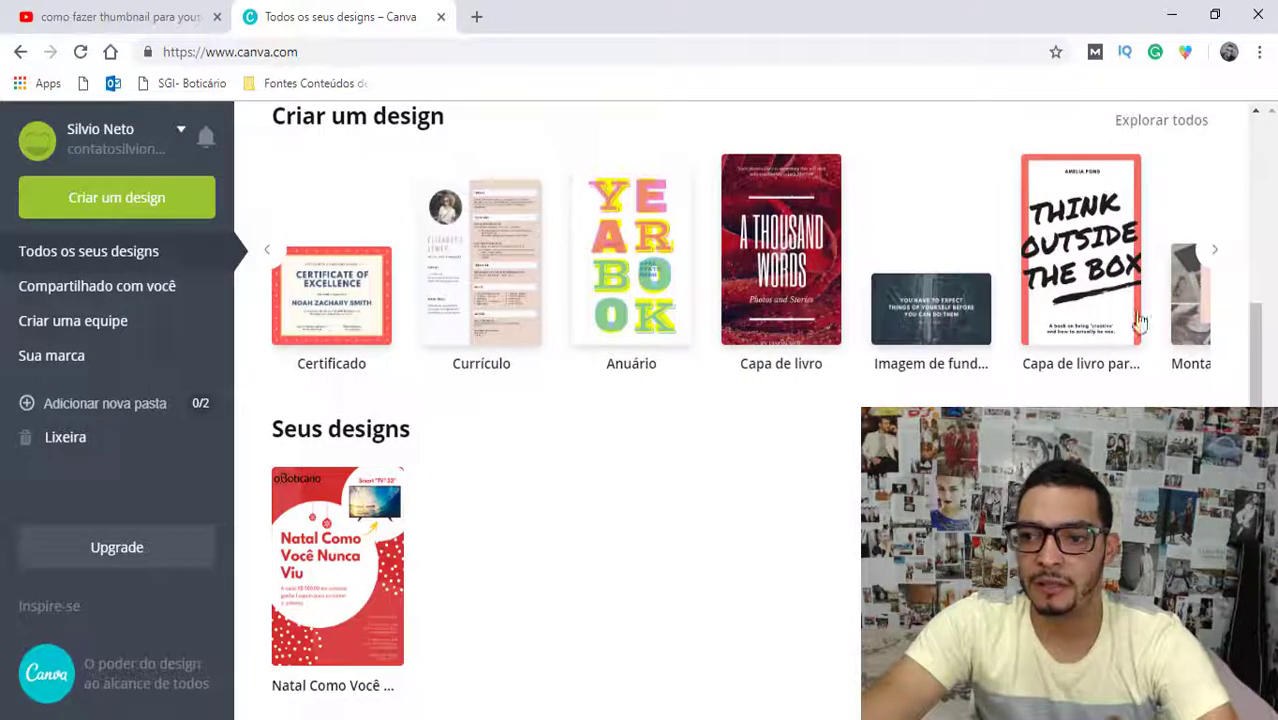
left_click(1210, 255)
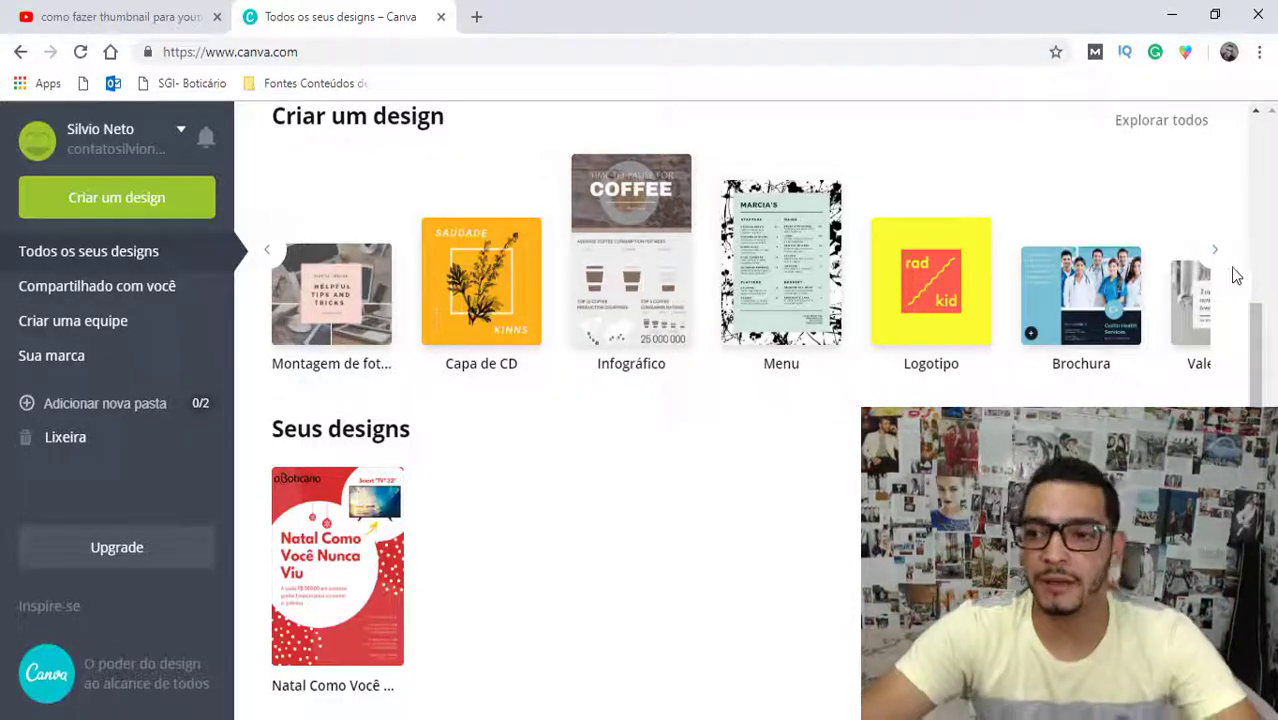
left_click(1218, 255)
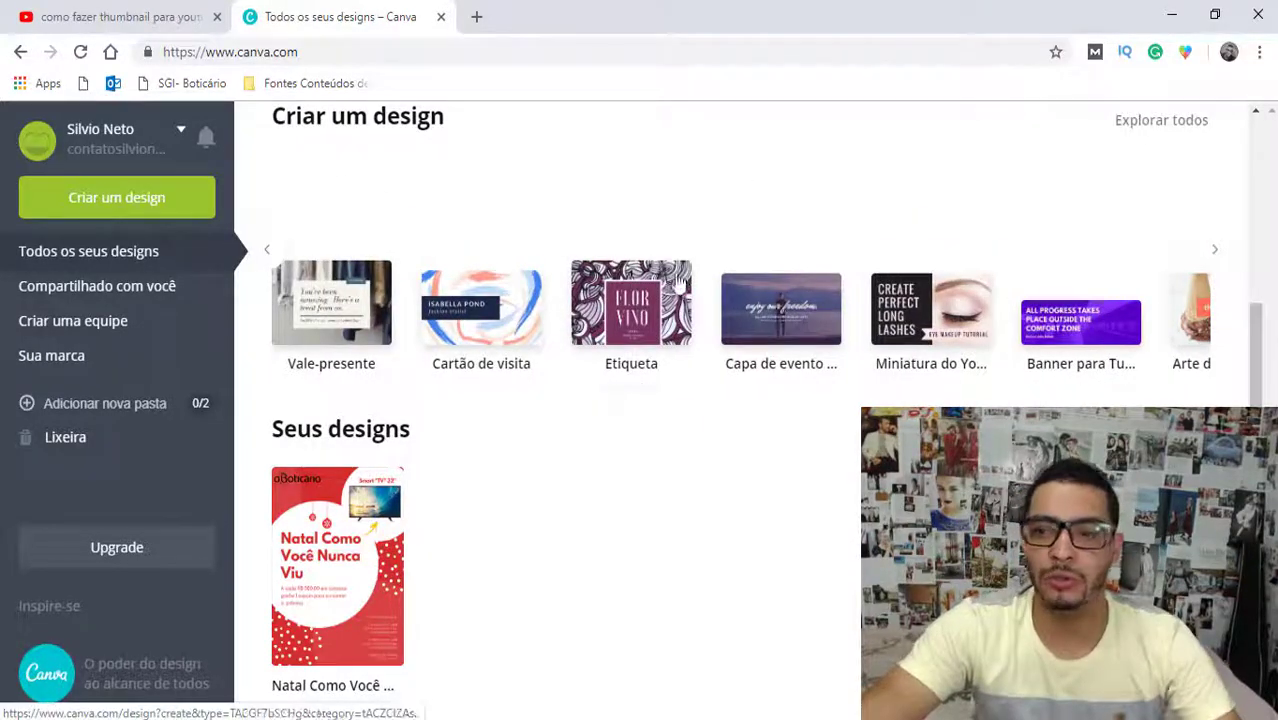
left_click(1213, 253)
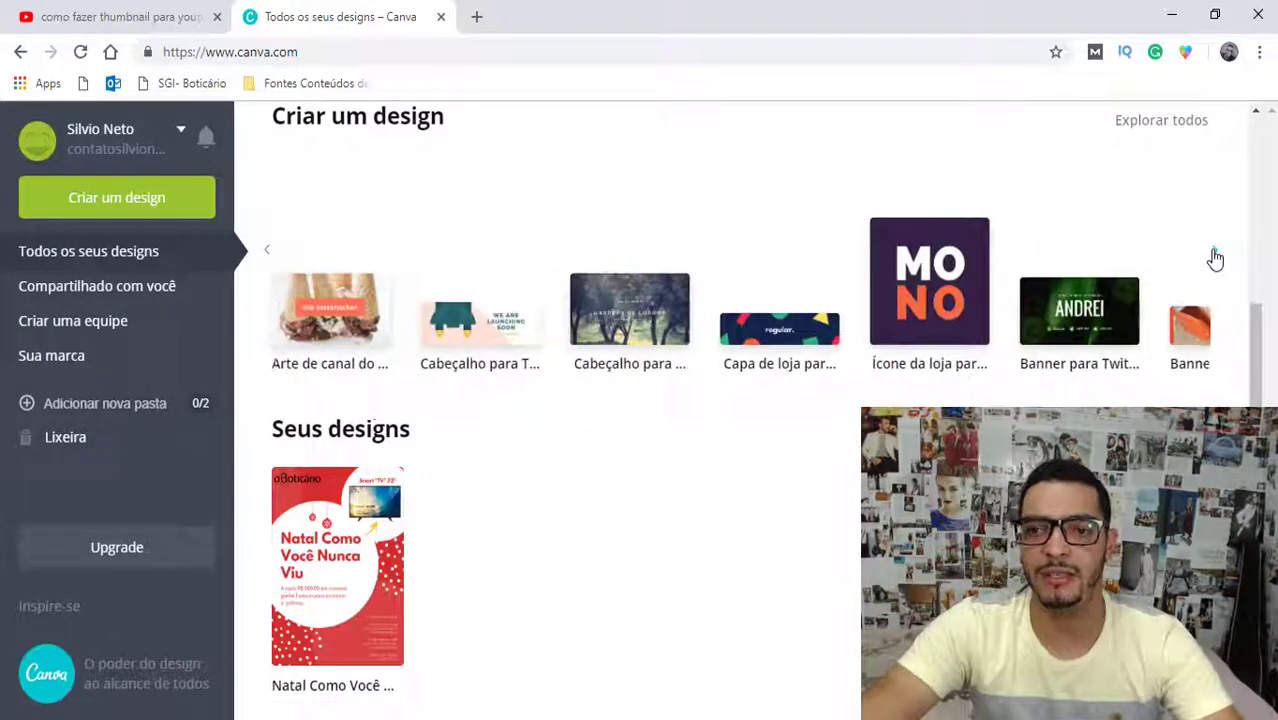
left_click(262, 256)
left_click(264, 257)
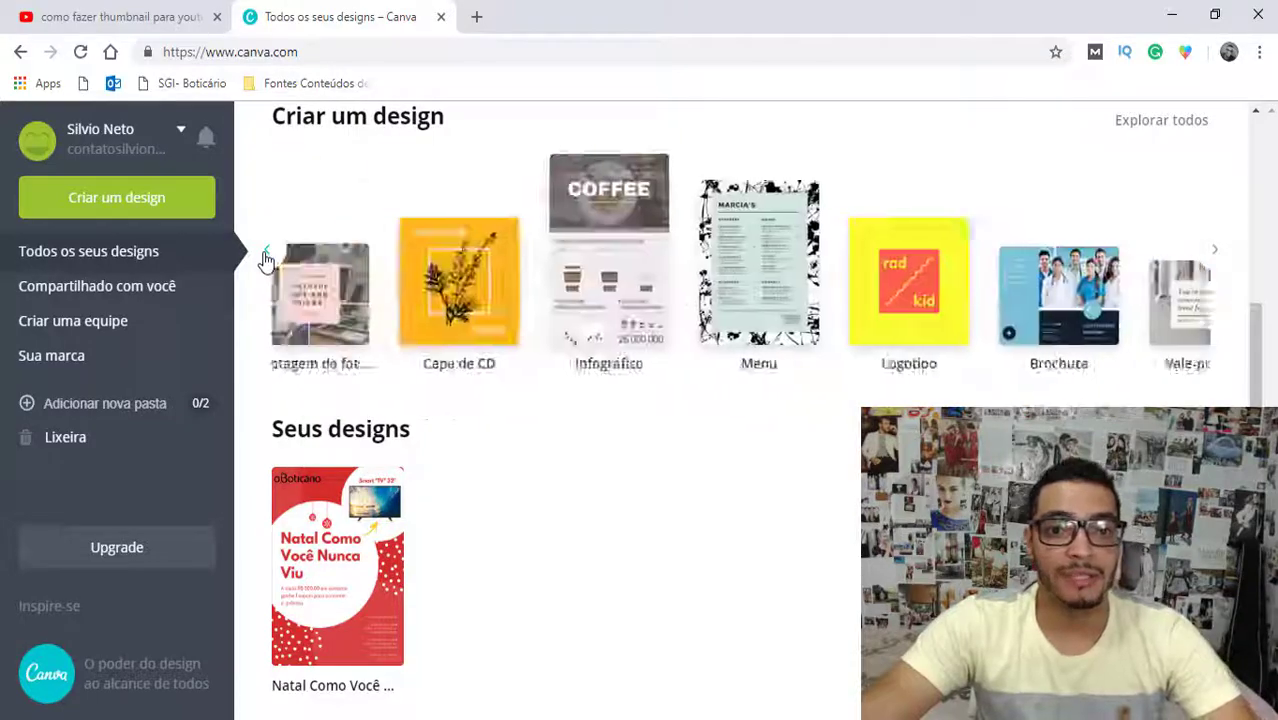
scroll(852, 317, "up", 3)
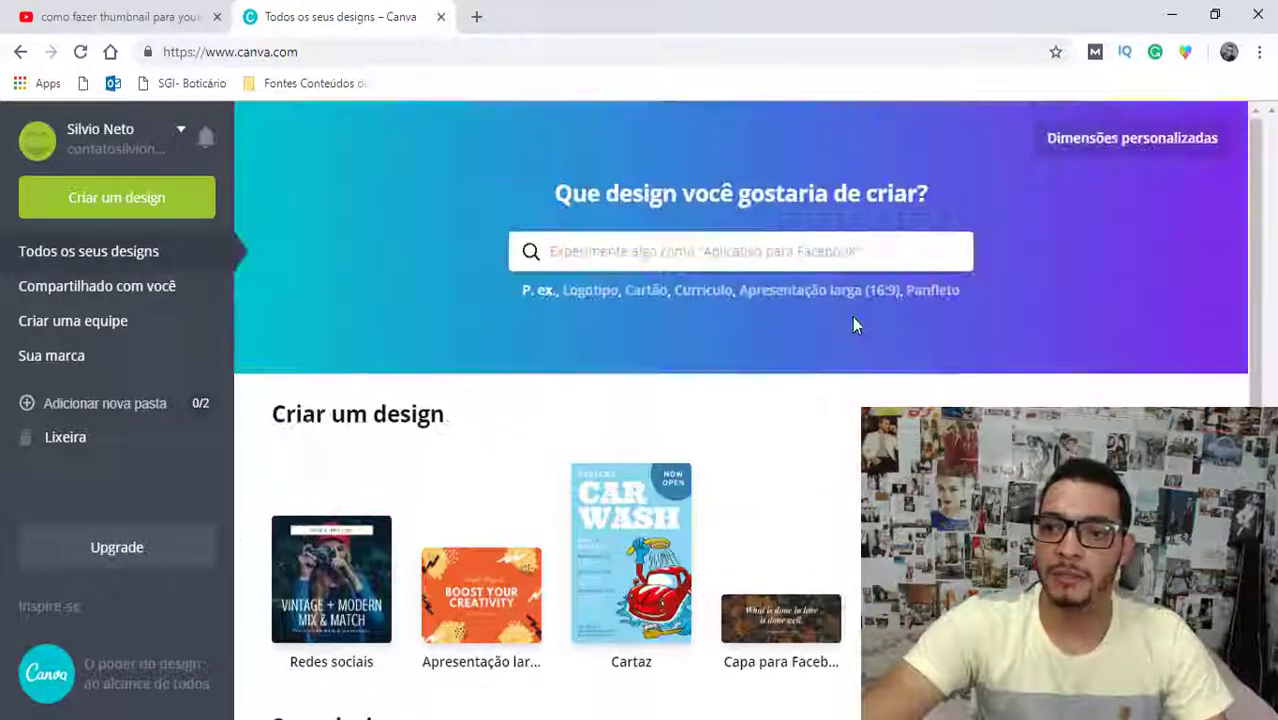
Step: Search 'miniatura y' and create a blank 'Miniatura do YouTube' design in a new tab
left_click(698, 253)
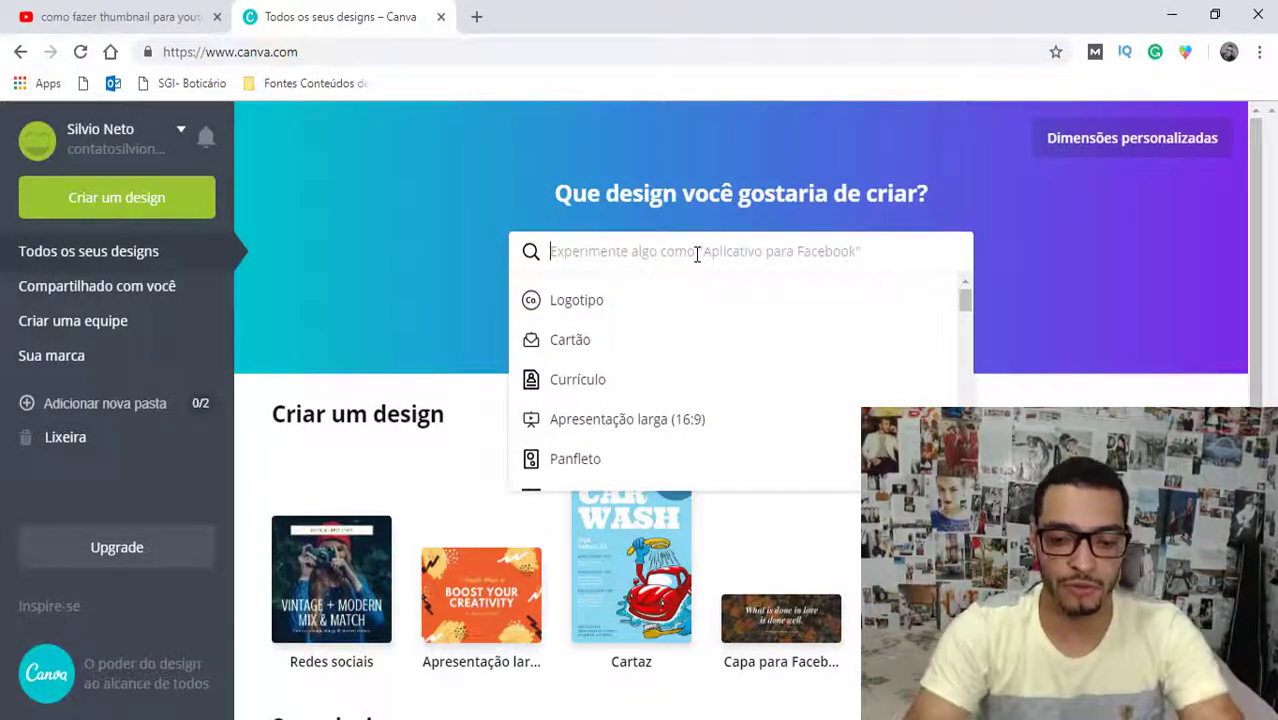
type("miniatu")
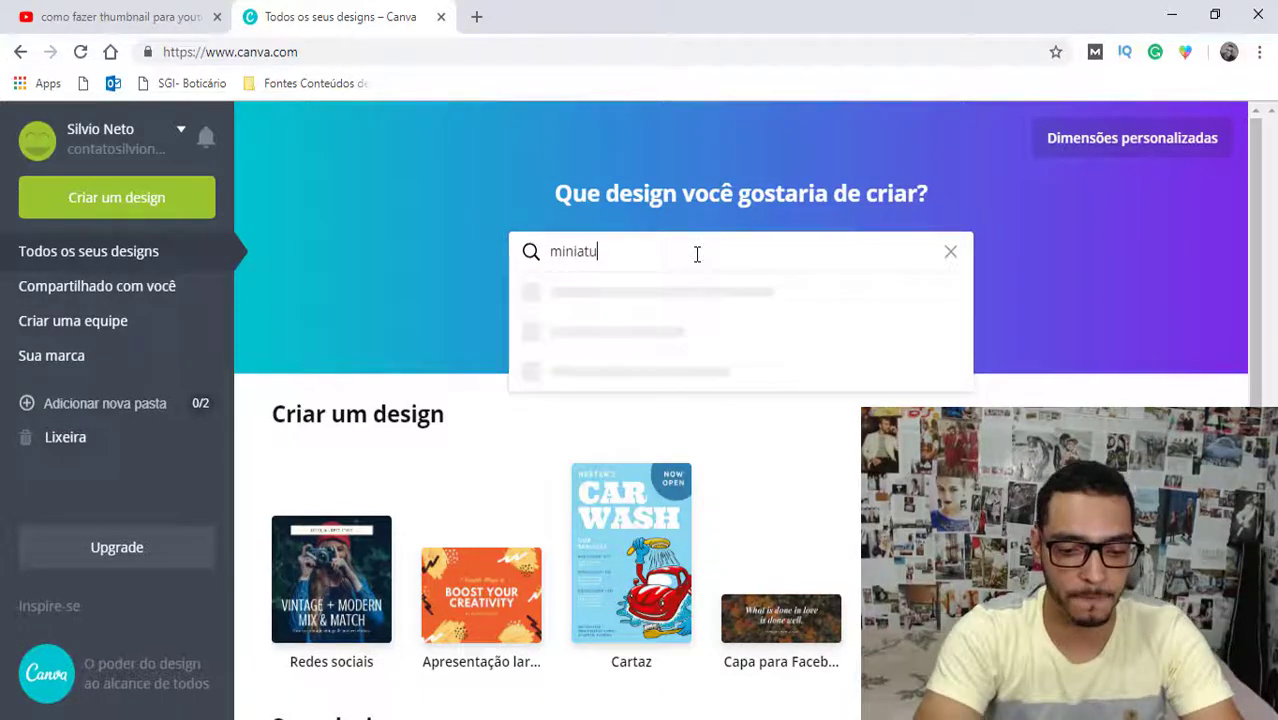
type("ra youutbe")
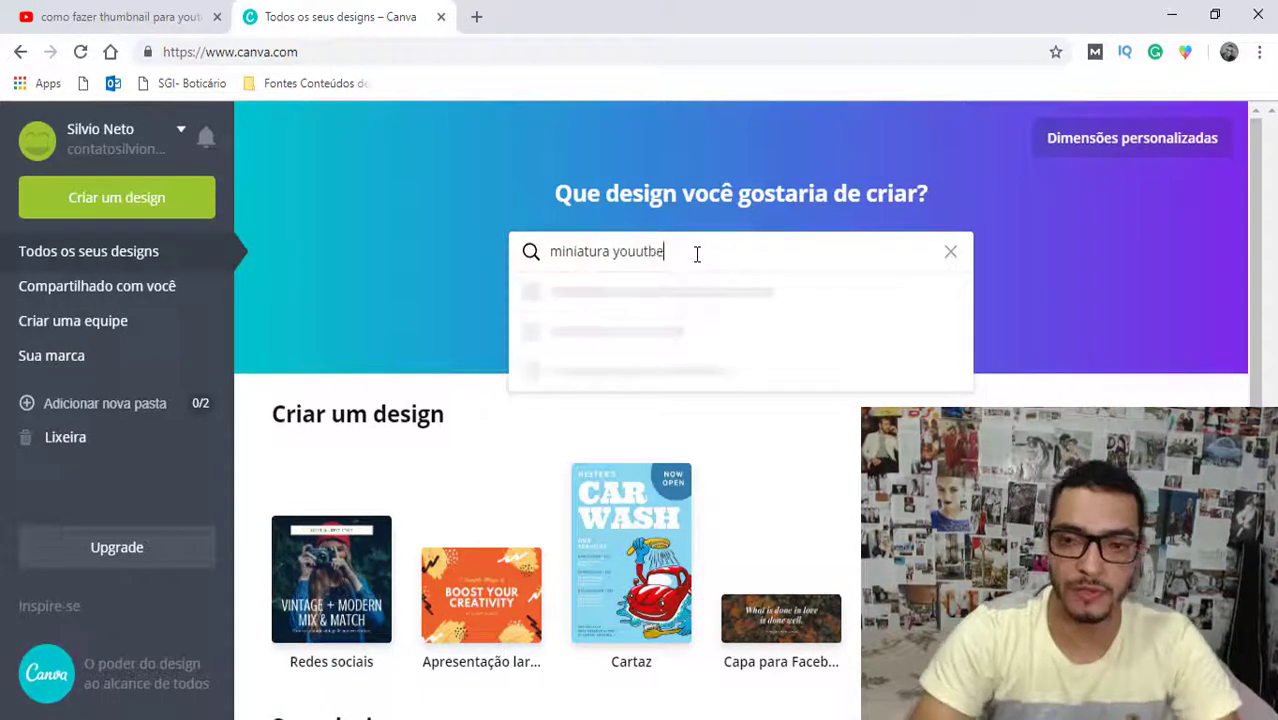
key("Return")
left_click(414, 26)
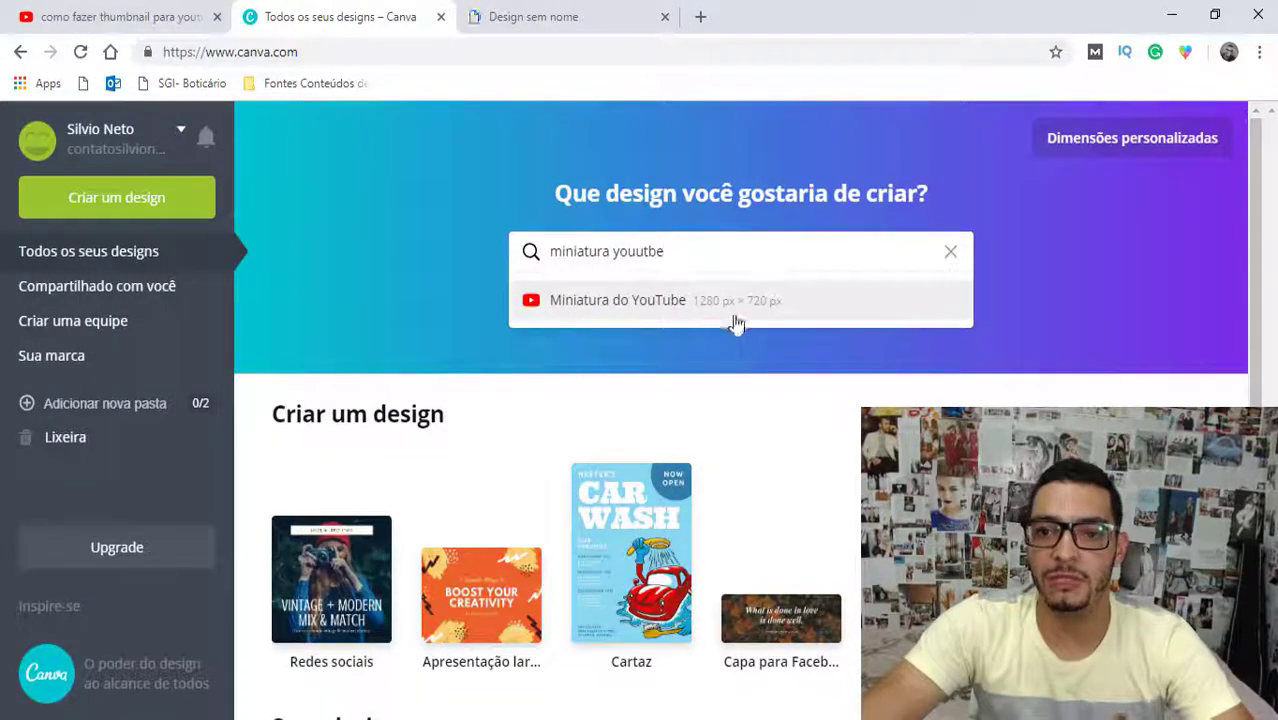
left_click(526, 26)
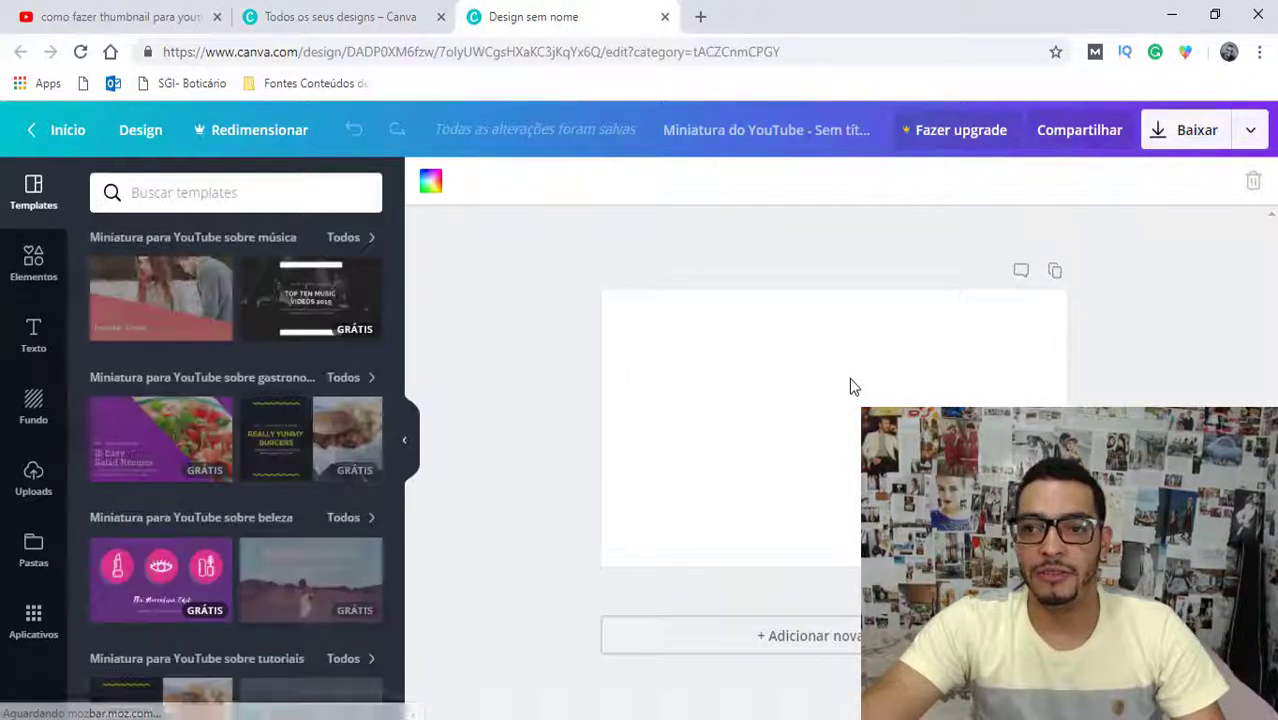
left_click(388, 24)
Step: Create a new design with custom dimensions 1280 × 720 px
left_click(1078, 145)
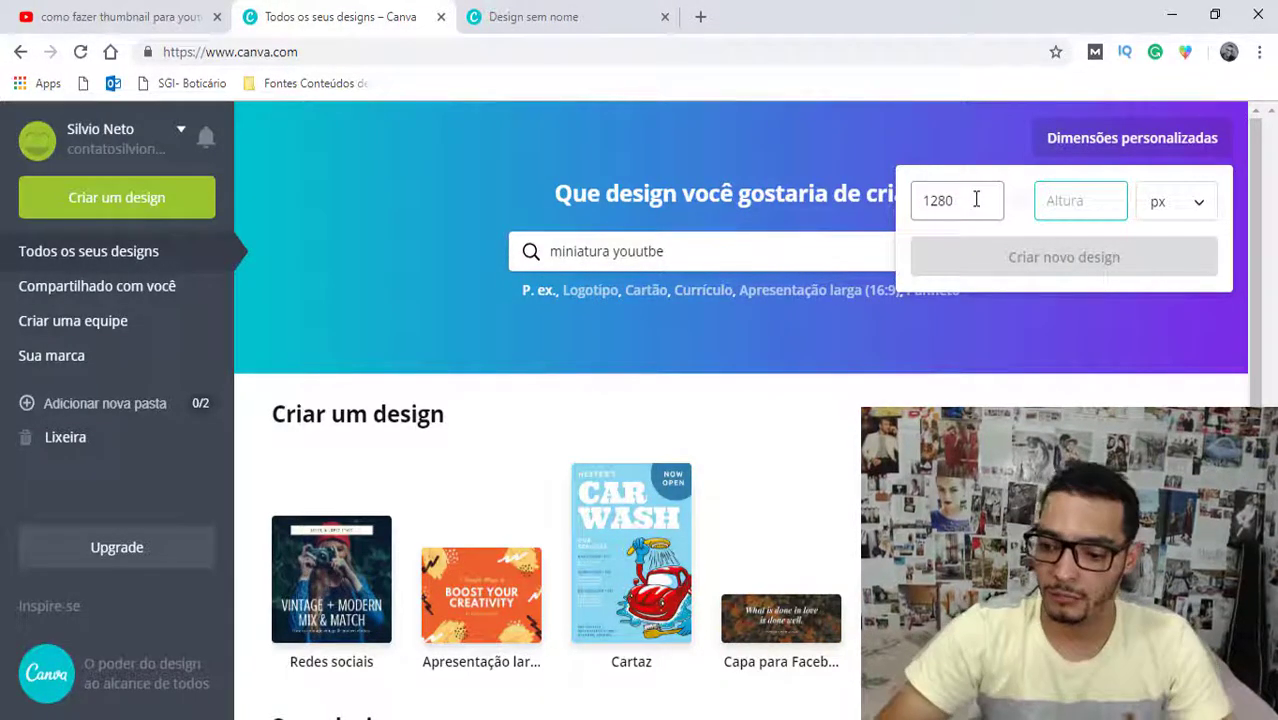
type("720")
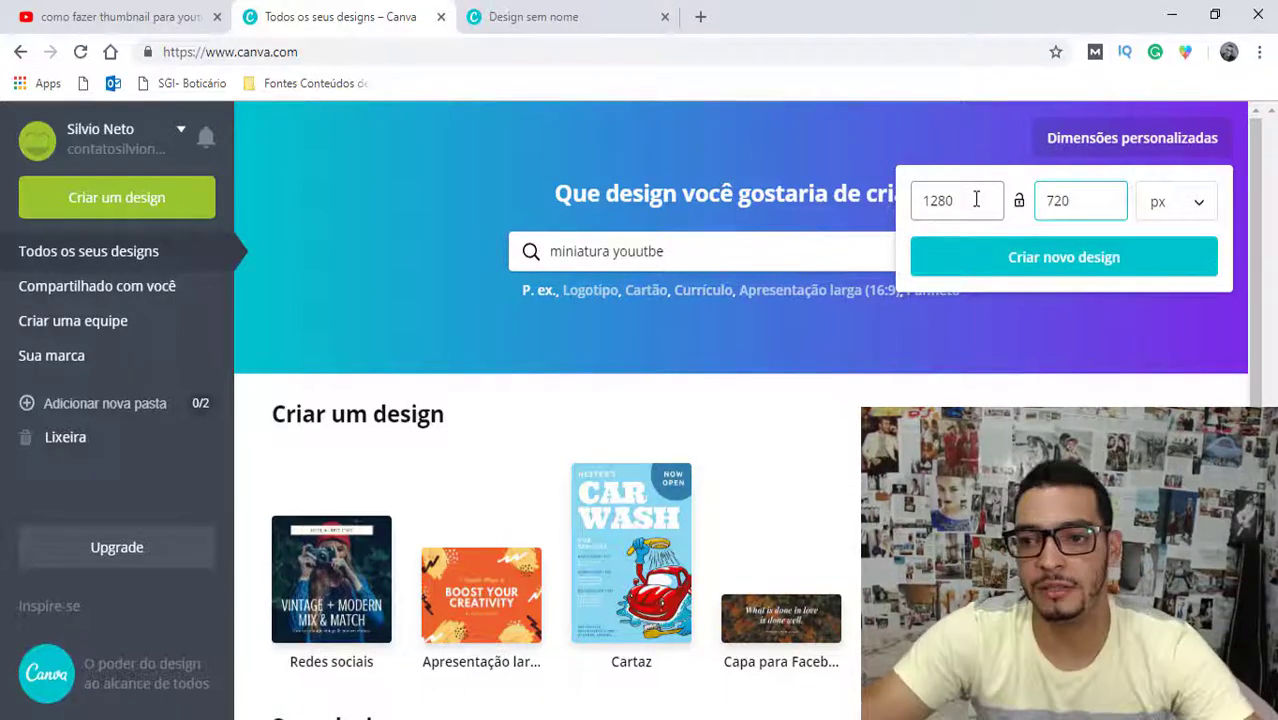
left_click(1031, 261)
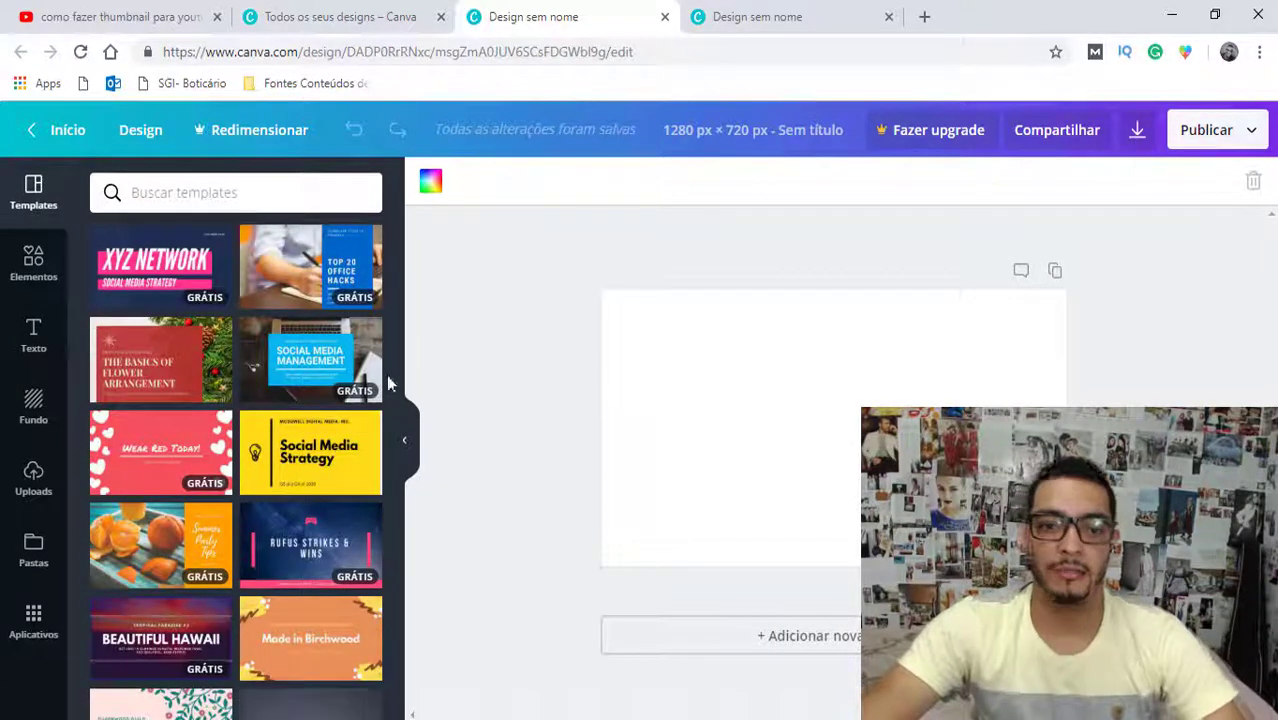
mouse_move(310, 359)
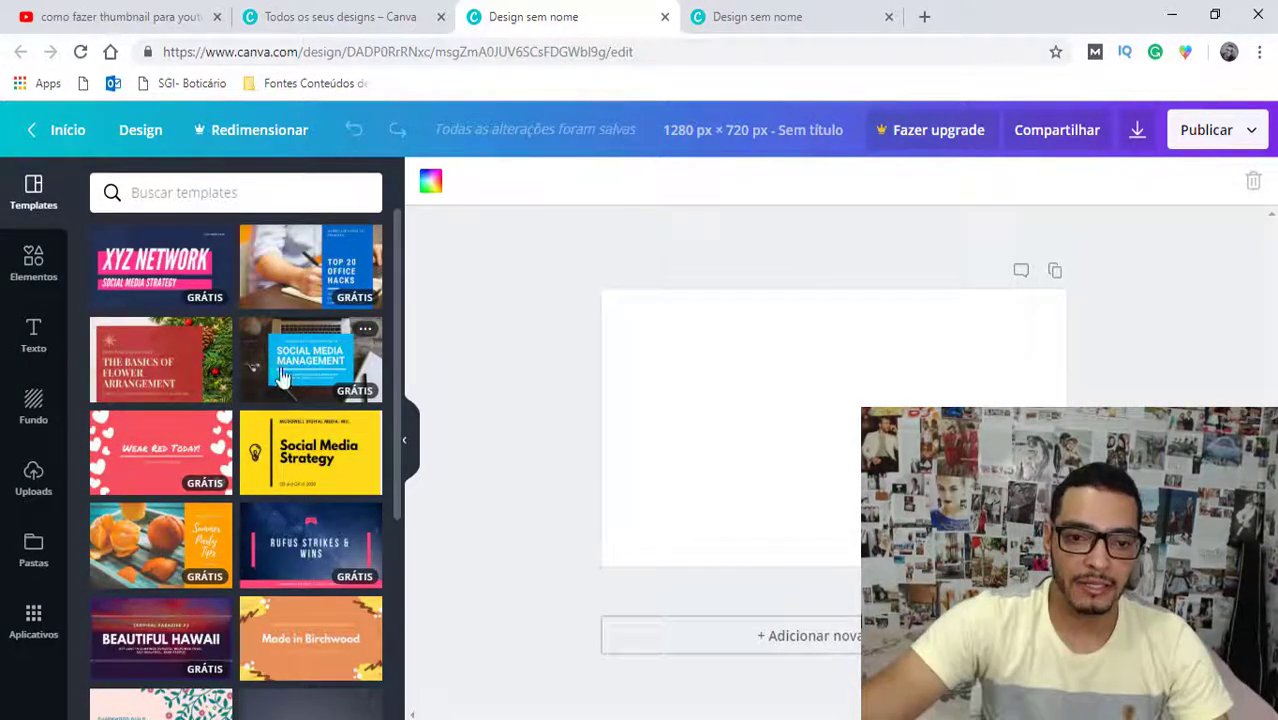
scroll(285, 400, "down", 2)
scroll(290, 415, "down", 2)
scroll(308, 434, "down", 2)
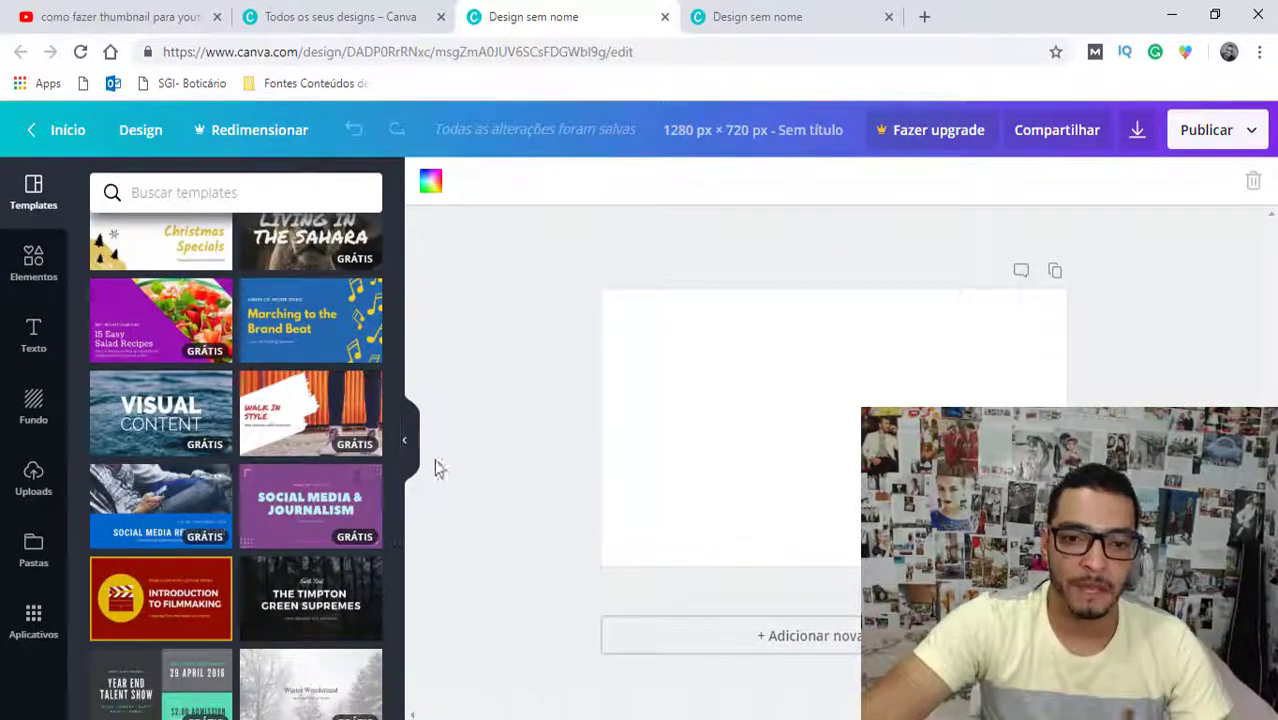
scroll(320, 380, "down", 3)
scroll(318, 390, "down", 2)
scroll(318, 392, "down", 3)
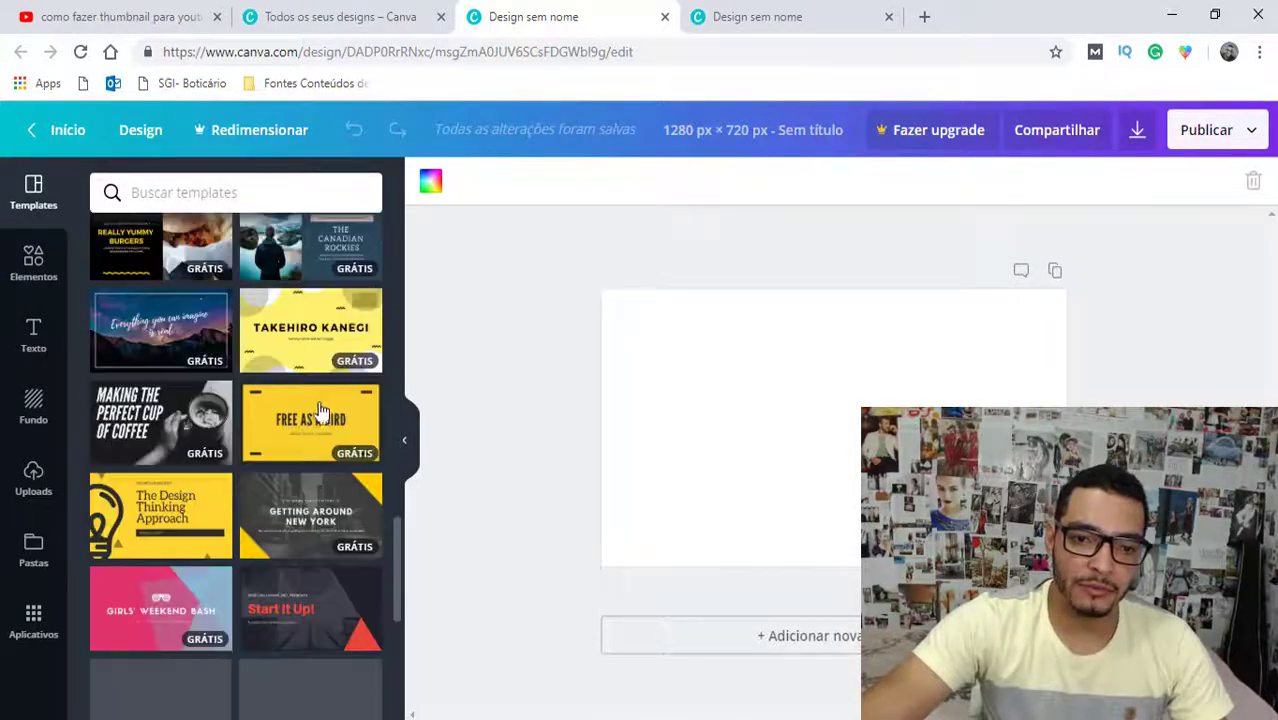
scroll(320, 400, "down", 2)
scroll(322, 420, "down", 3)
scroll(323, 425, "down", 1)
scroll(320, 425, "down", 4)
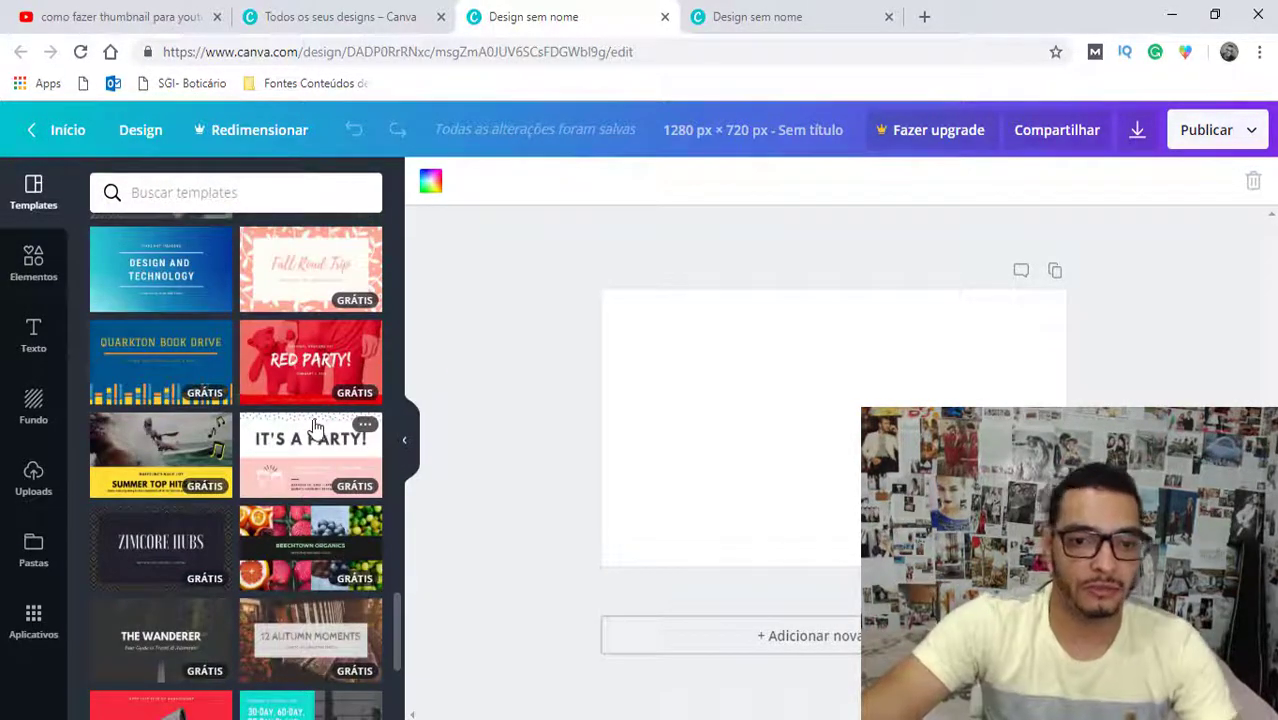
scroll(340, 425, "down", 4)
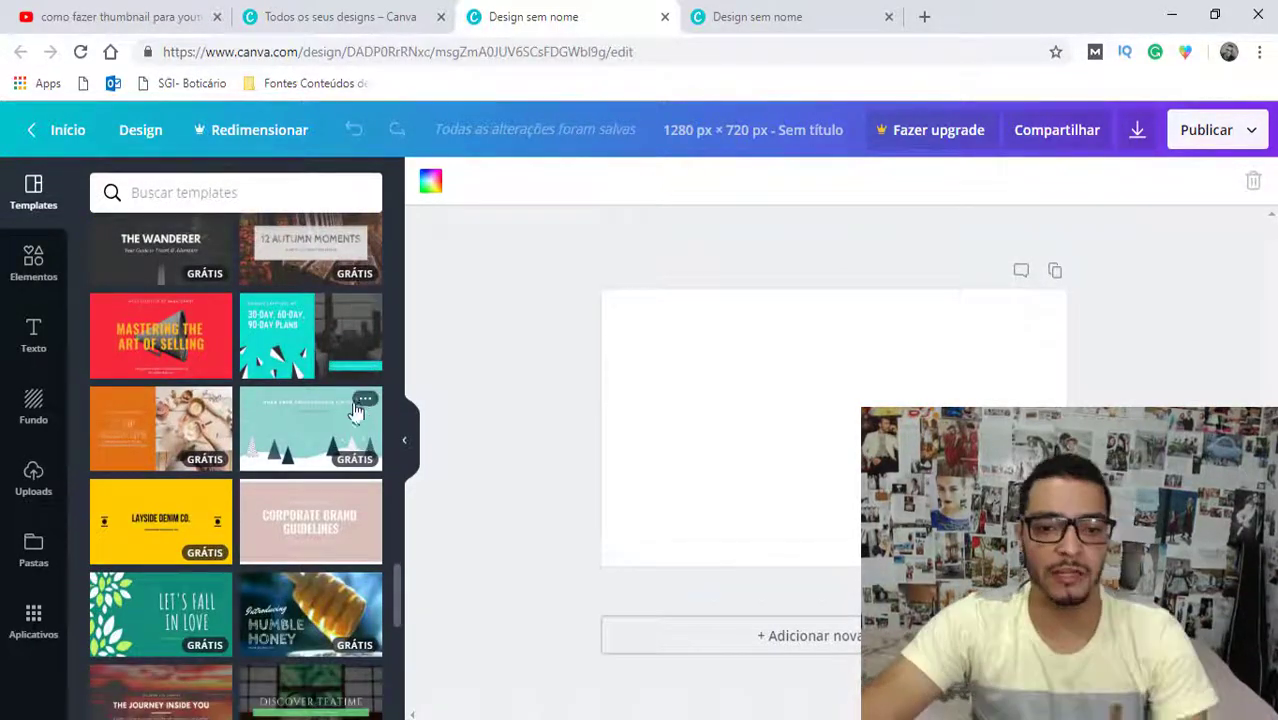
scroll(277, 414, "up", 2)
scroll(277, 414, "down", 4)
scroll(280, 432, "down", 4)
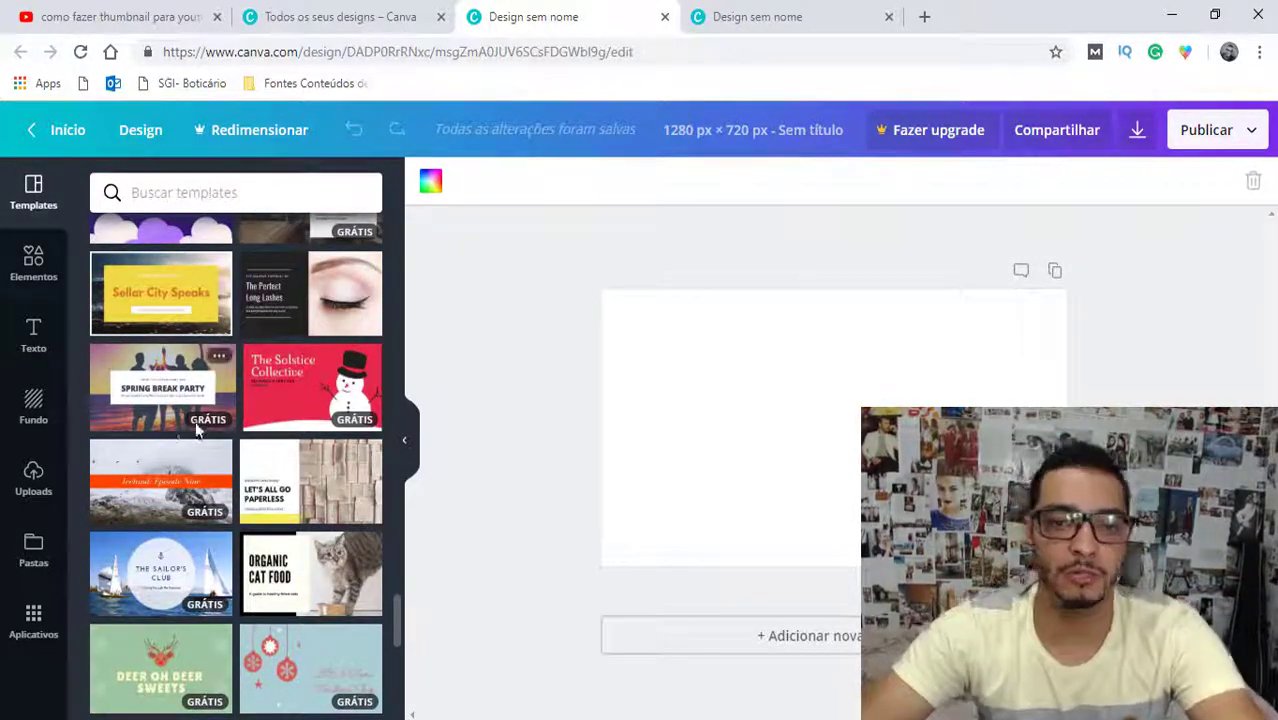
scroll(270, 415, "up", 4)
scroll(285, 440, "down", 4)
scroll(297, 457, "up", 1)
scroll(300, 470, "up", 3)
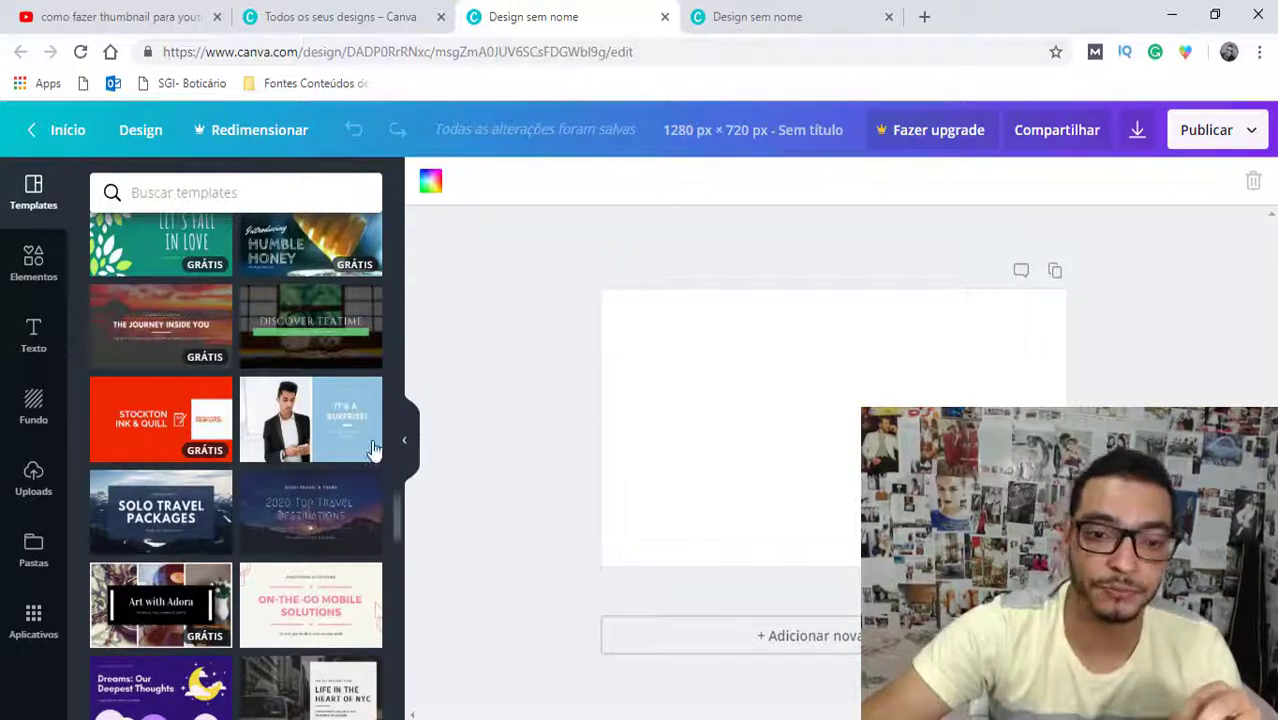
scroll(362, 585, "up", 5)
scroll(355, 583, "up", 5)
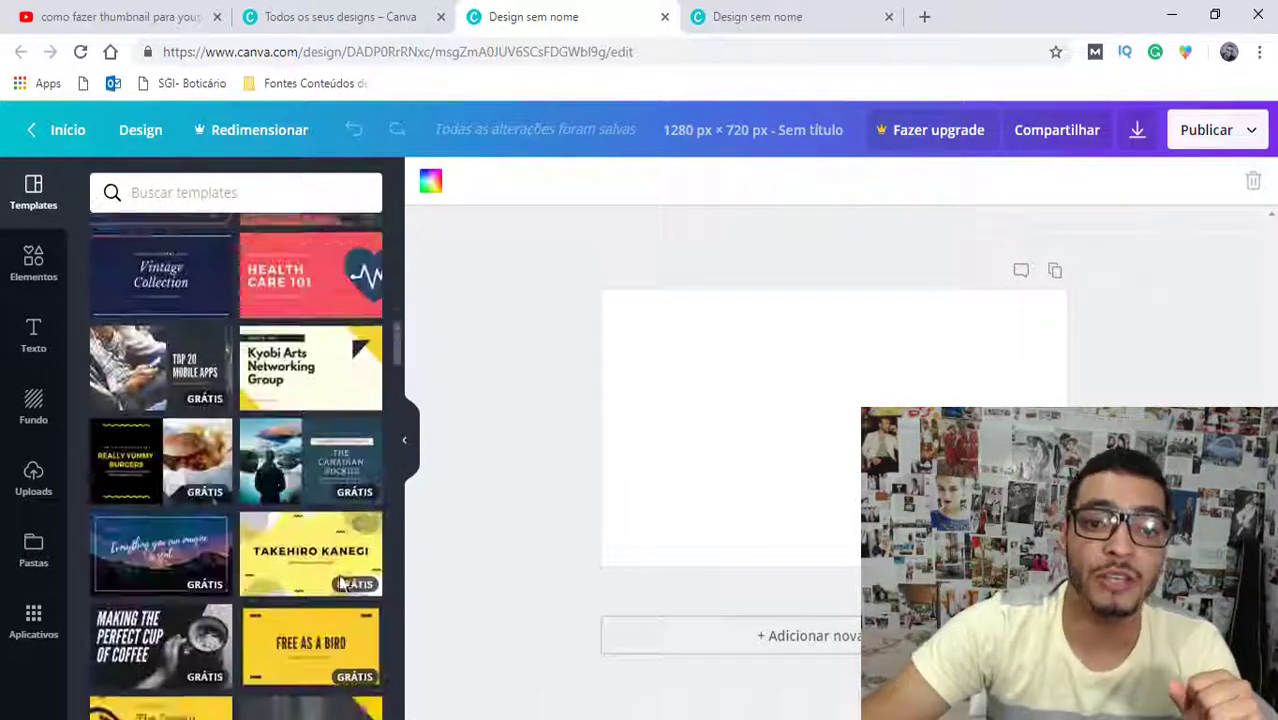
scroll(348, 582, "up", 5)
scroll(340, 580, "up", 3)
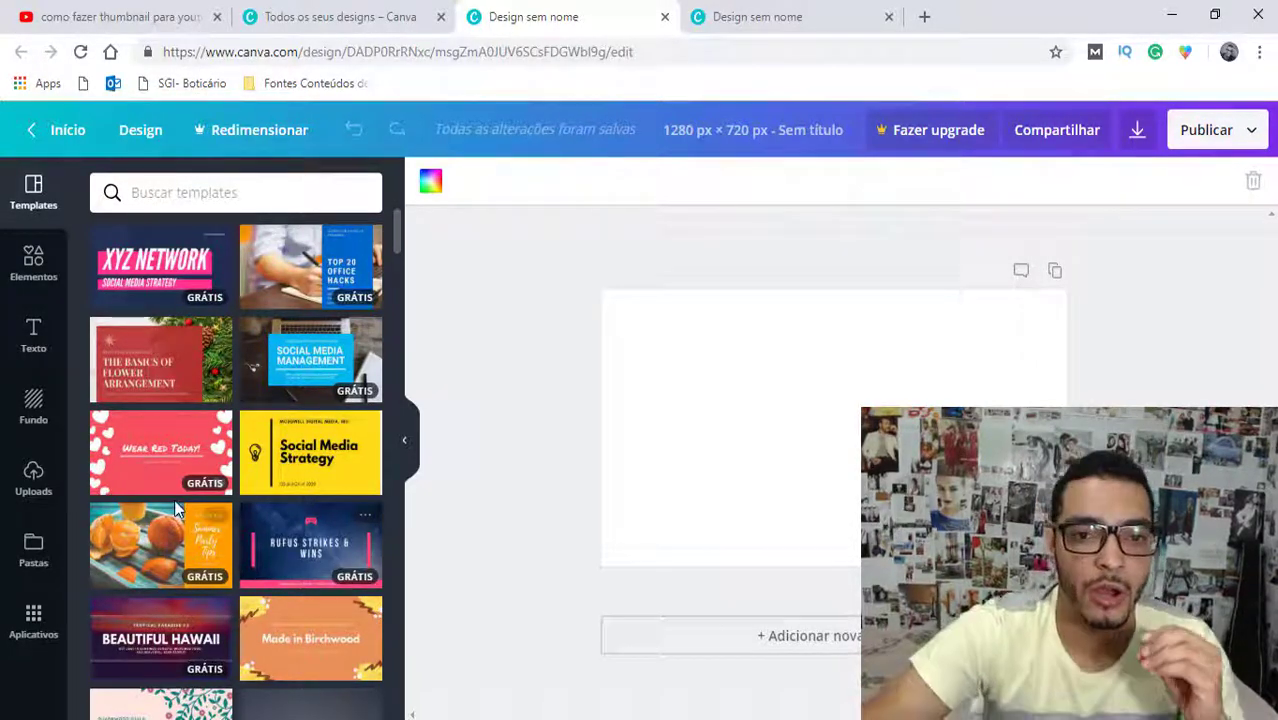
Step: Scroll through the Templates panel to find the 'It's a Surprise!' template
scroll(313, 330, "down", 3)
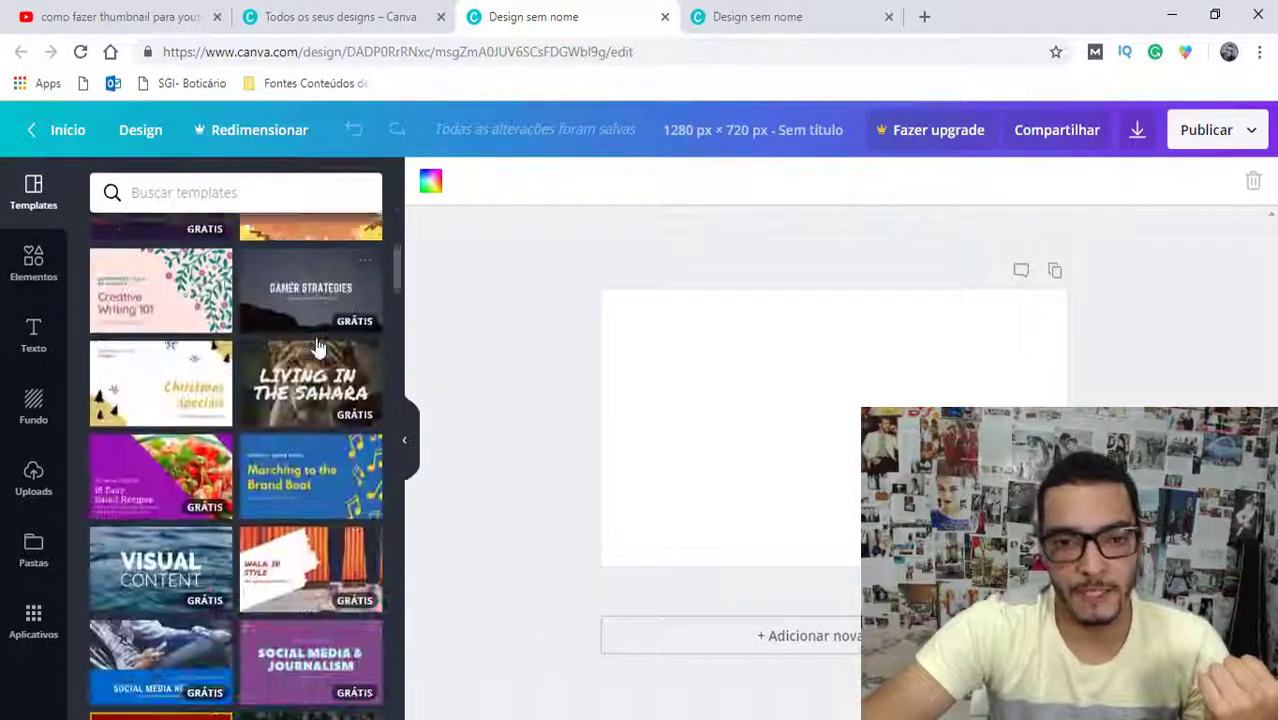
scroll(313, 340, "down", 3)
scroll(313, 355, "down", 3)
scroll(300, 370, "down", 3)
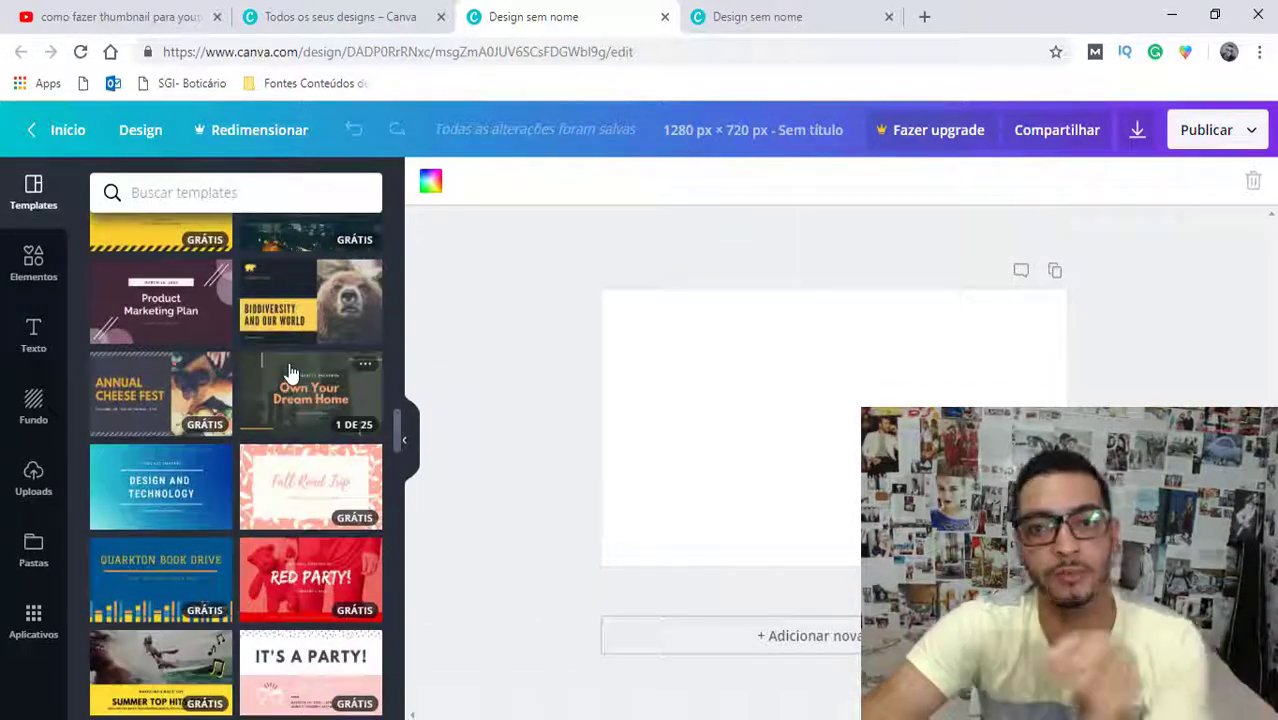
scroll(300, 370, "down", 3)
scroll(330, 365, "down", 3)
scroll(345, 360, "down", 3)
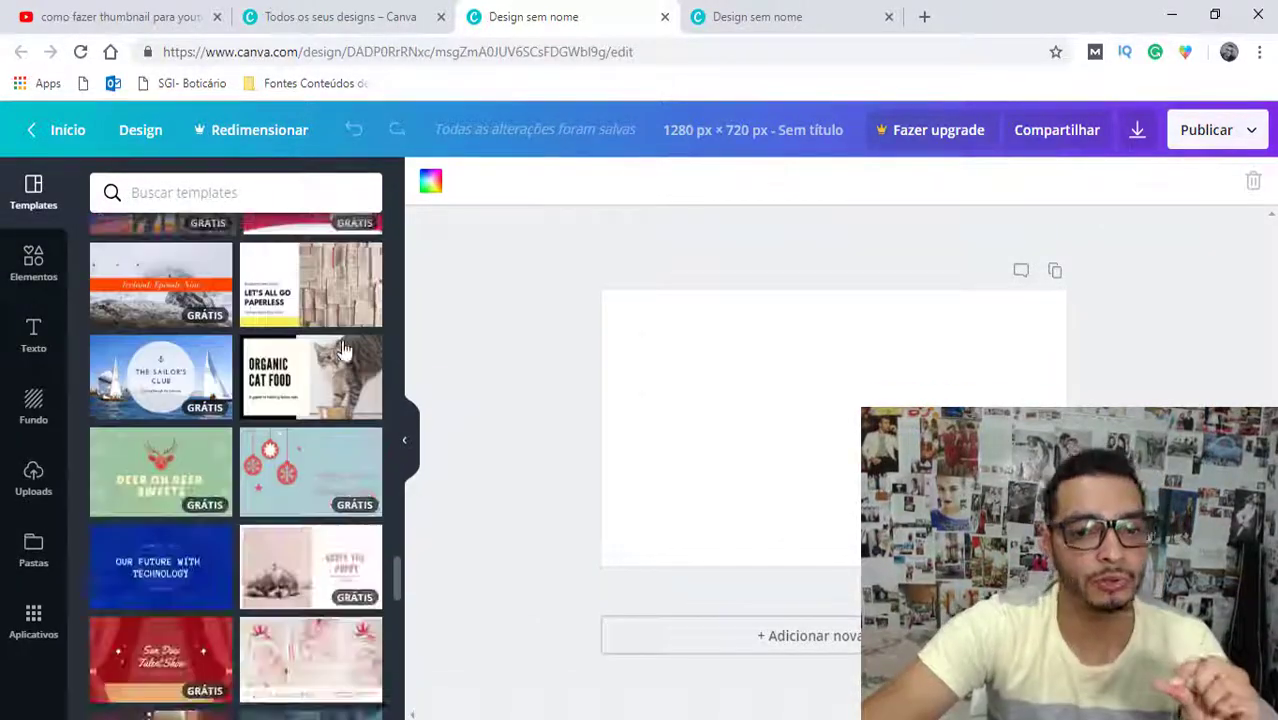
scroll(355, 350, "down", 2)
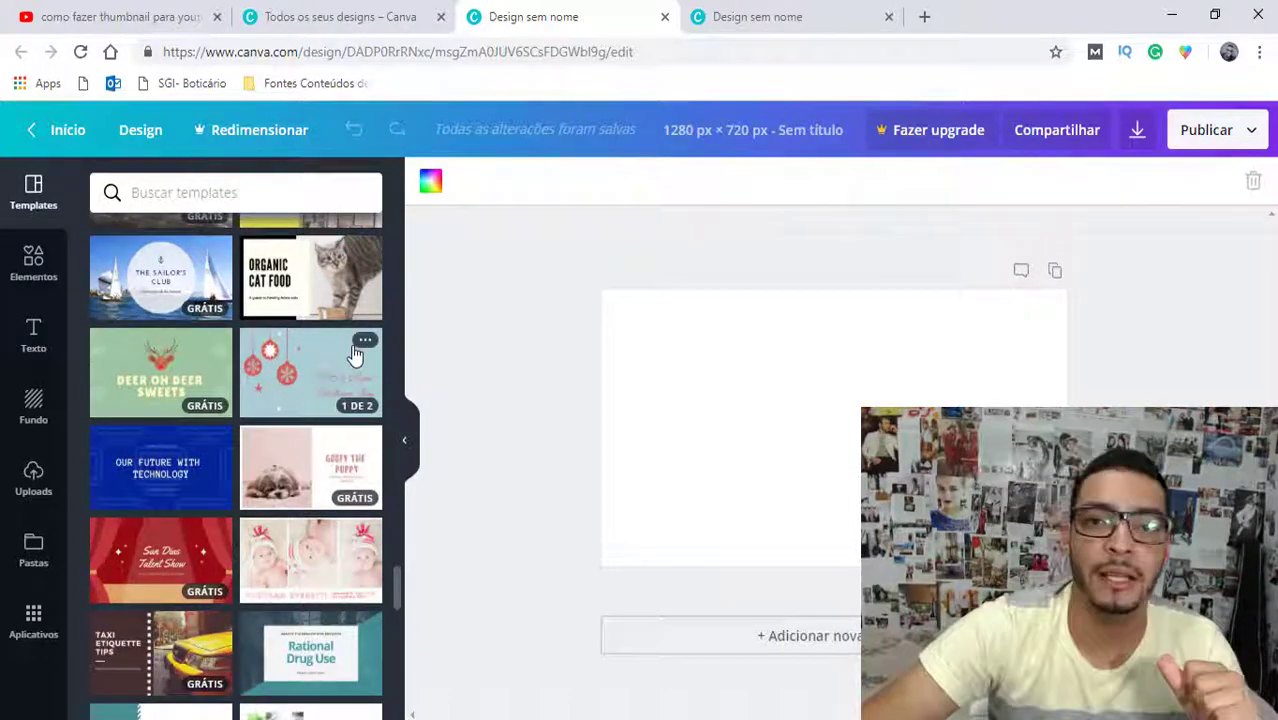
scroll(355, 355, "down", 5)
scroll(352, 340, "down", 5)
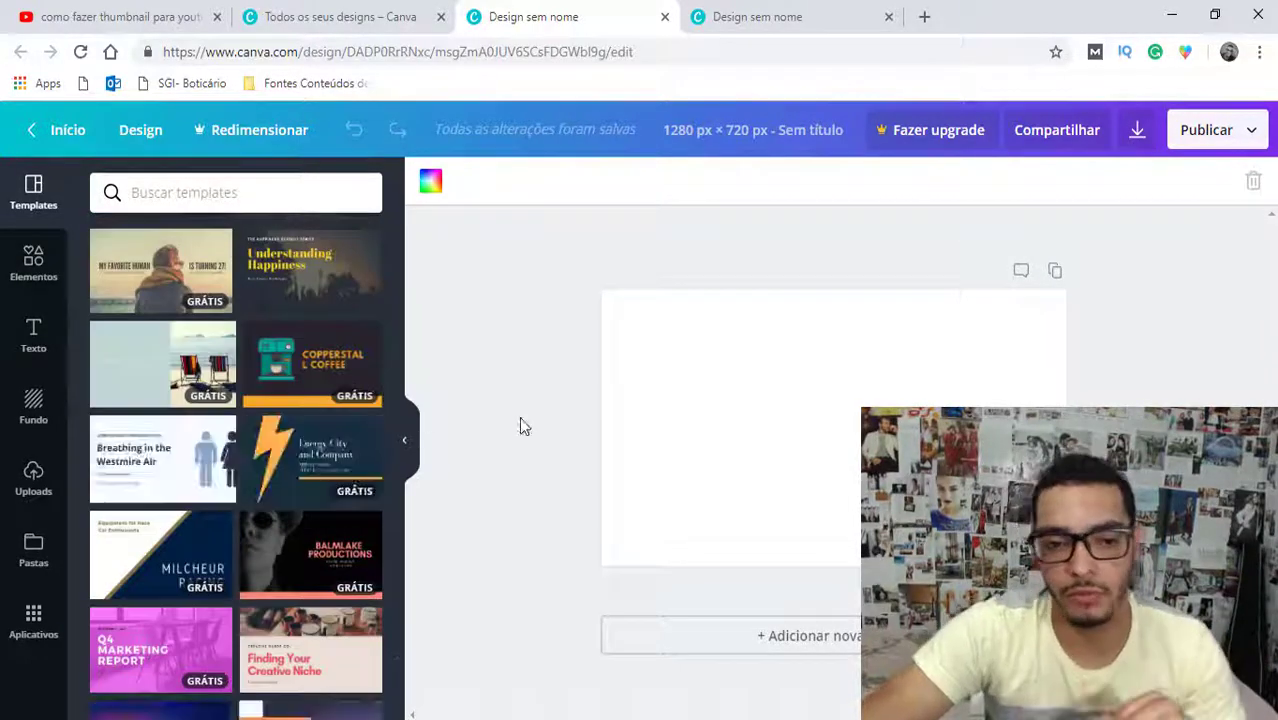
scroll(379, 415, "down", 4)
scroll(379, 415, "down", 2)
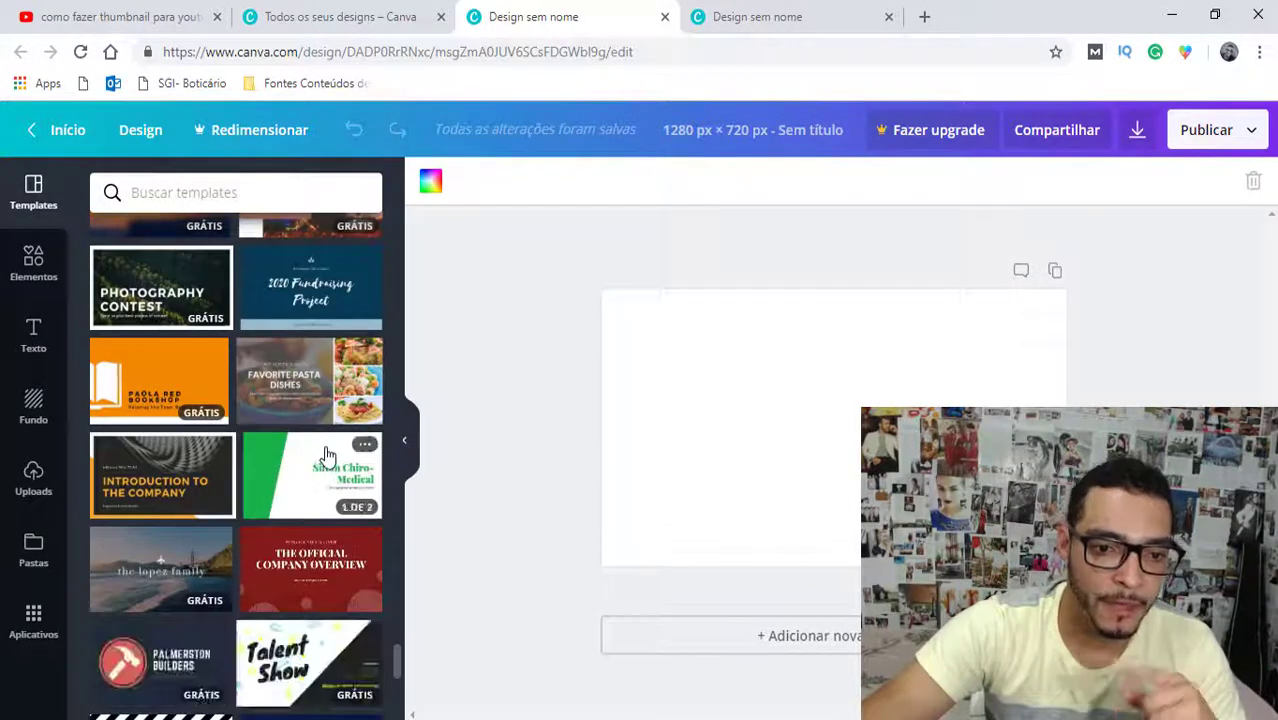
scroll(340, 440, "down", 5)
scroll(320, 455, "down", 5)
scroll(317, 455, "down", 5)
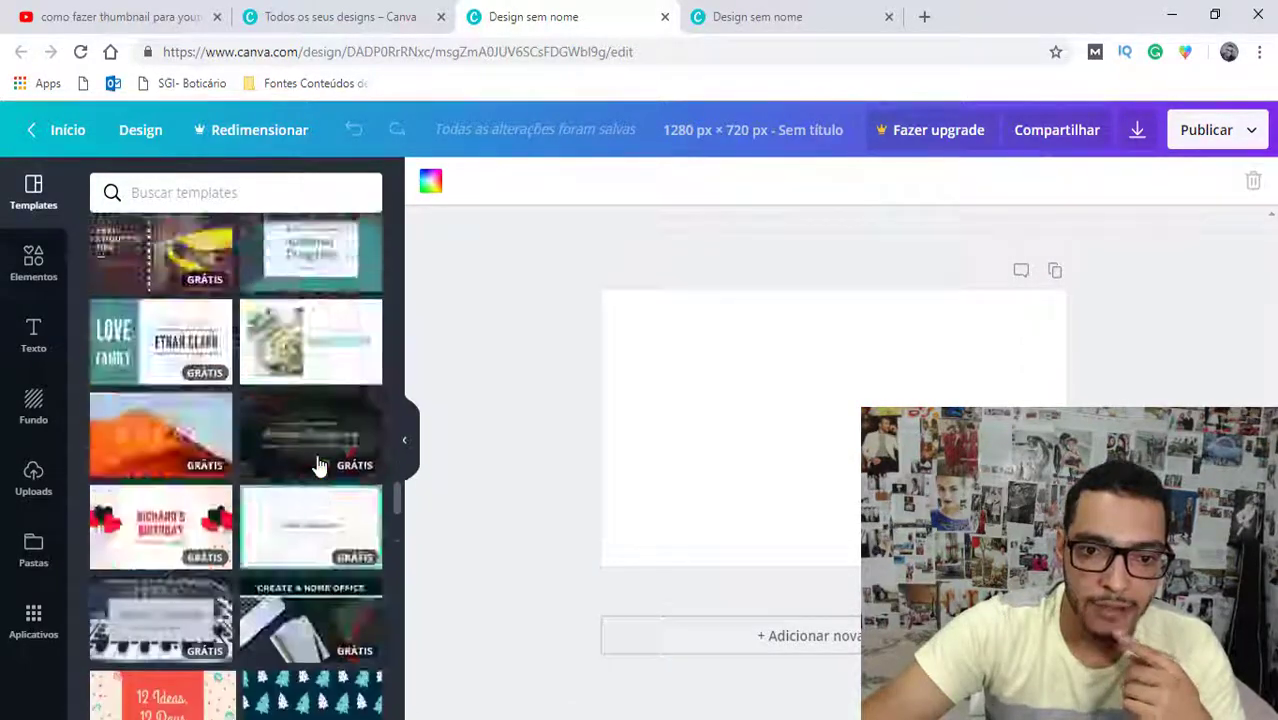
scroll(319, 462, "down", 5)
scroll(320, 465, "up", 5)
scroll(320, 465, "up", 3)
scroll(320, 465, "up", 5)
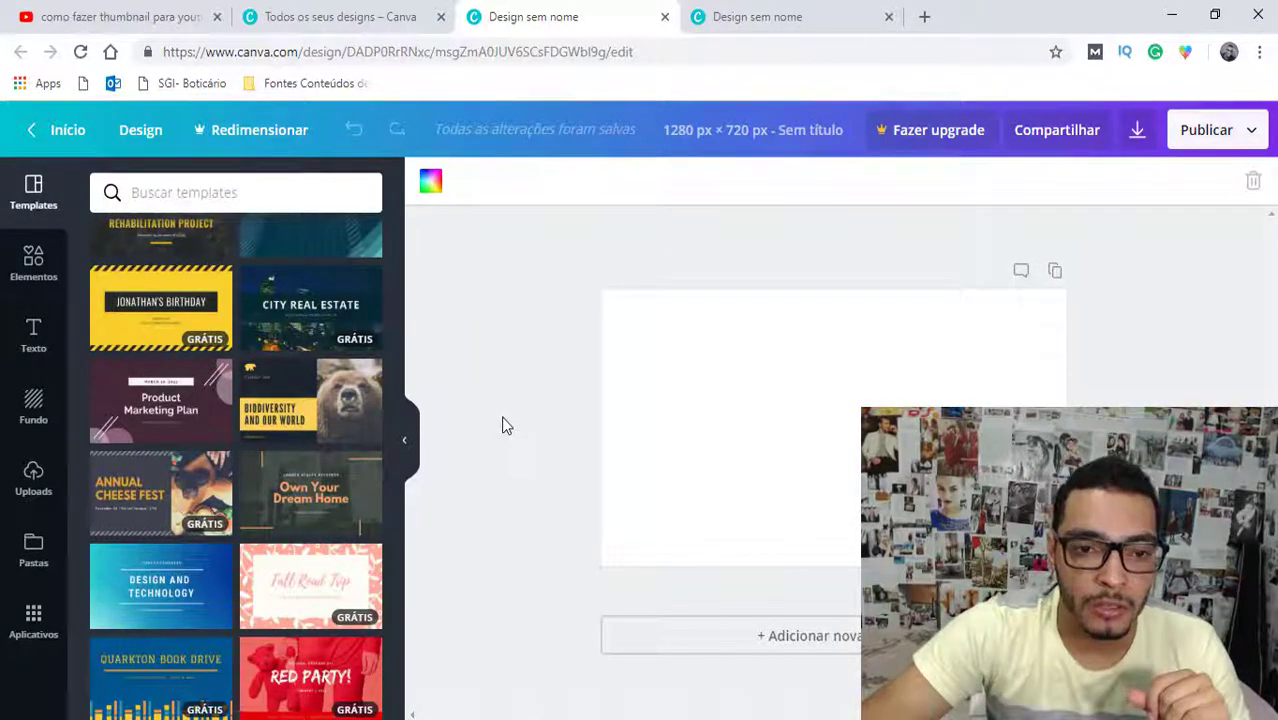
scroll(330, 320, "down", 2)
scroll(330, 320, "down", 1)
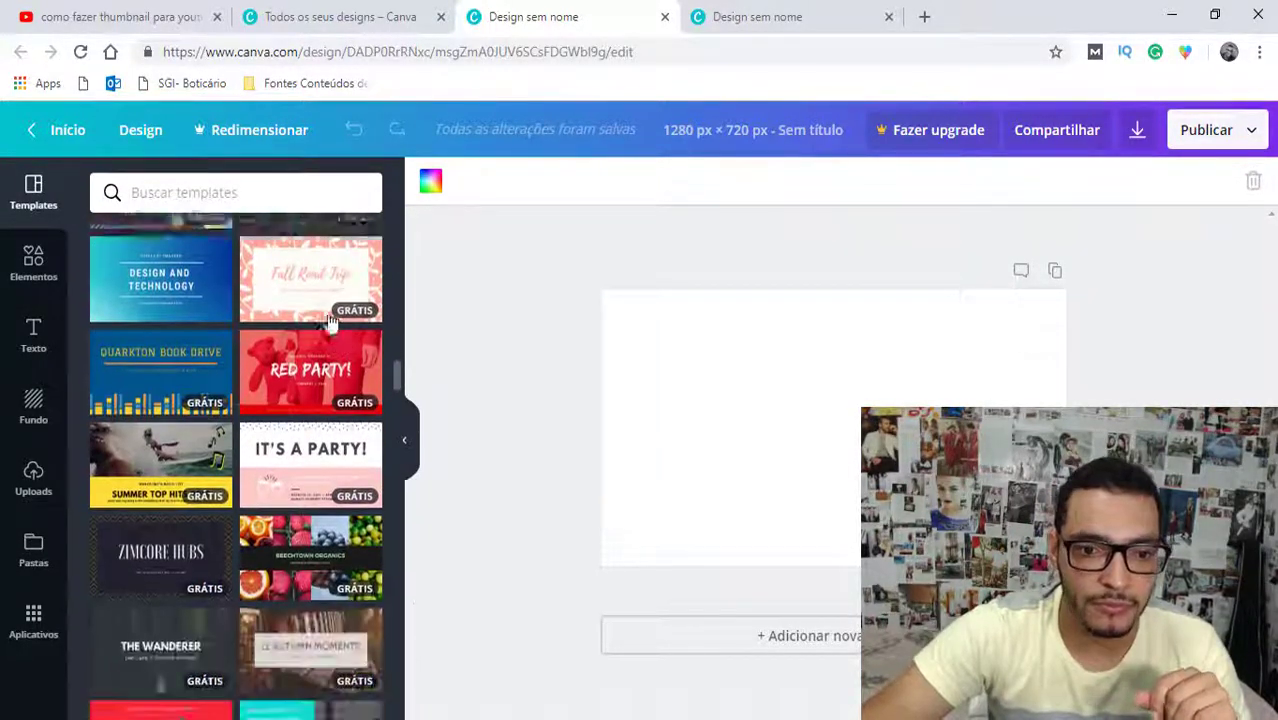
scroll(334, 337, "down", 1)
scroll(340, 343, "down", 4)
scroll(341, 345, "down", 5)
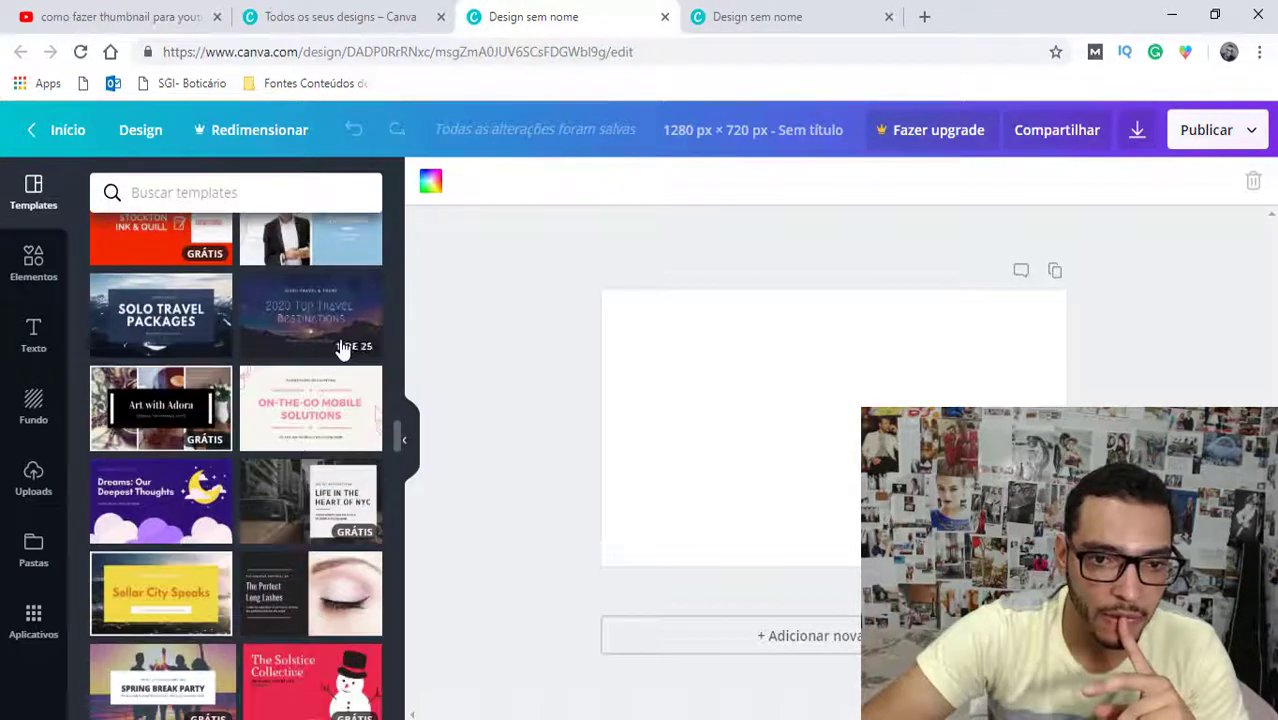
scroll(341, 347, "up", 1)
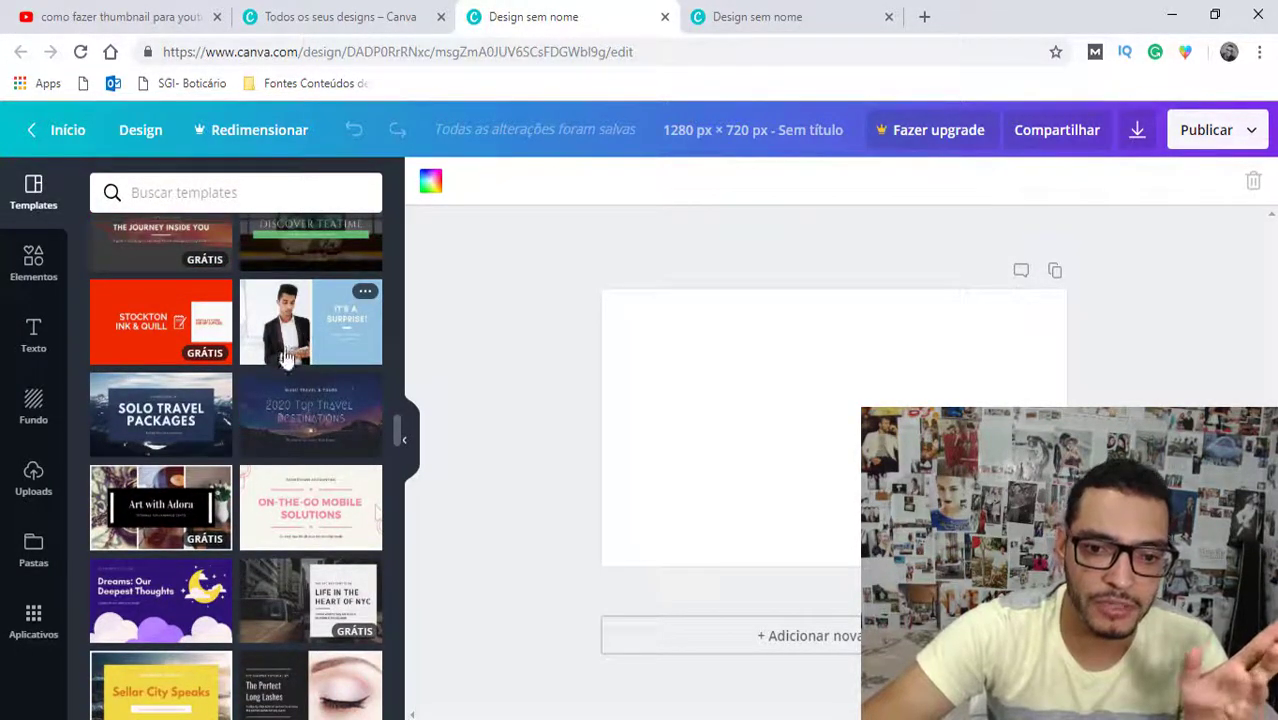
scroll(300, 350, "down", 2)
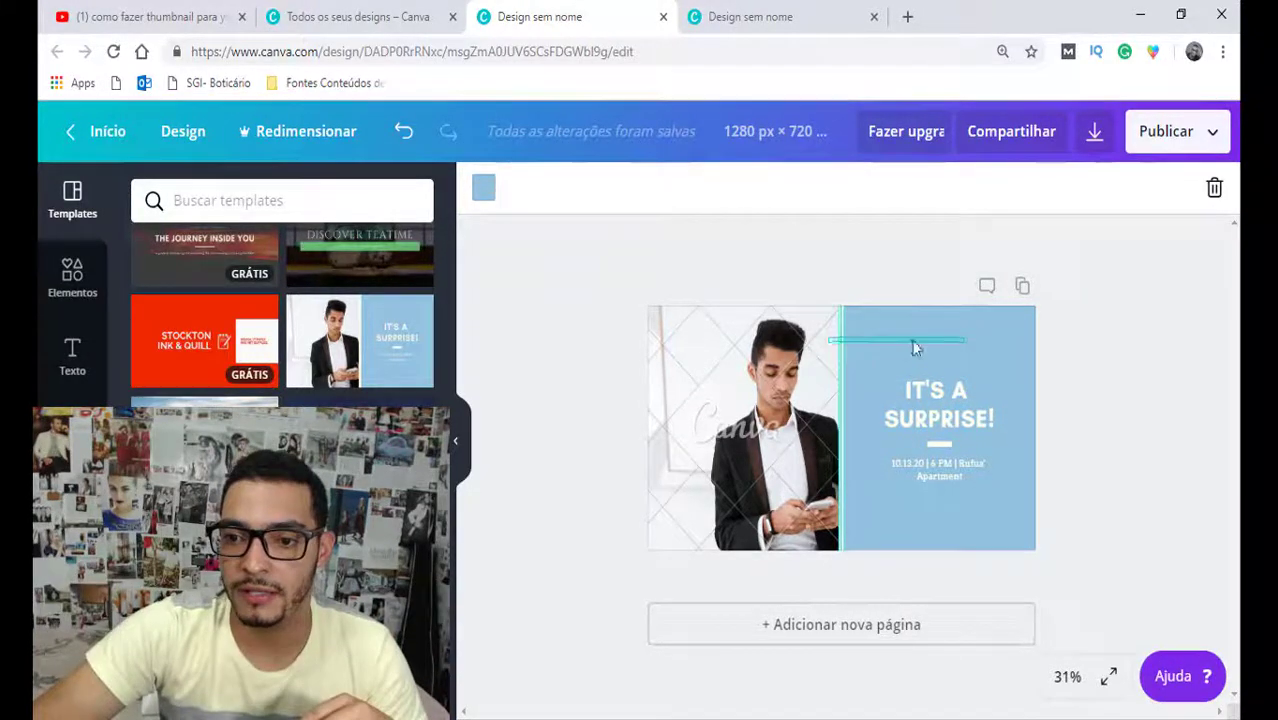
Step: Remove the man's photo from the left panel
left_click(777, 357)
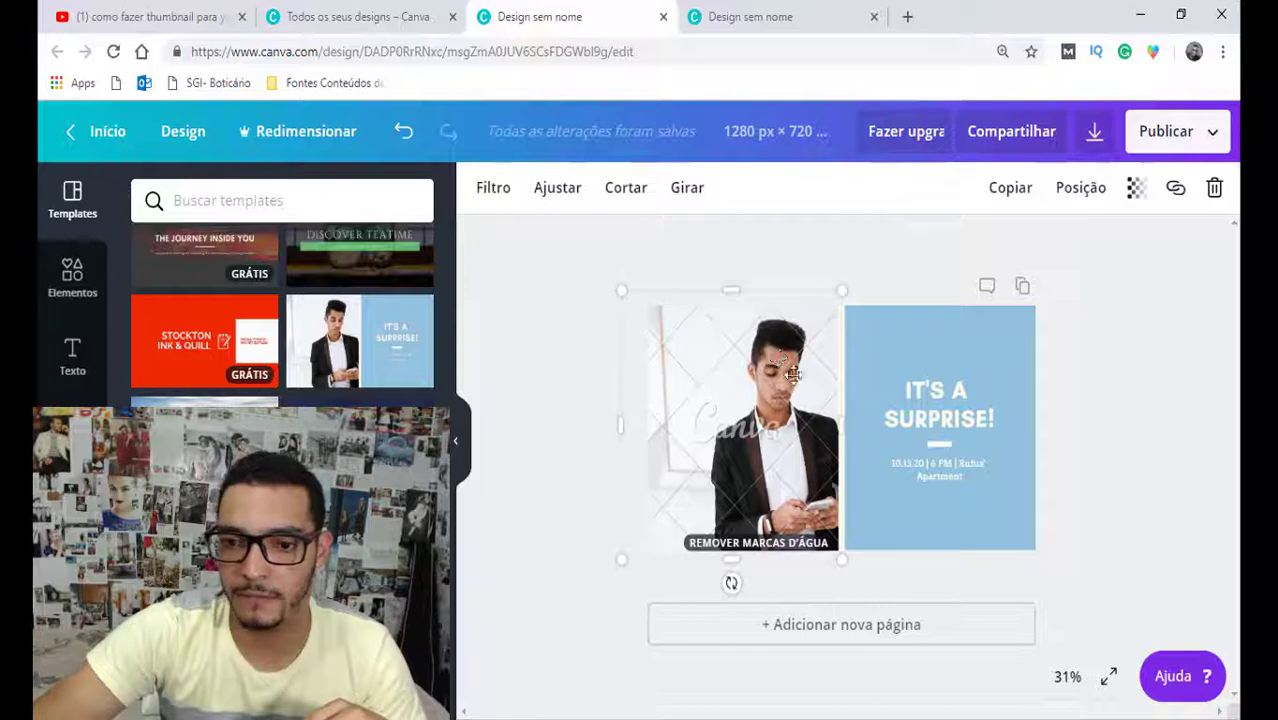
left_click_drag(777, 357, 763, 400)
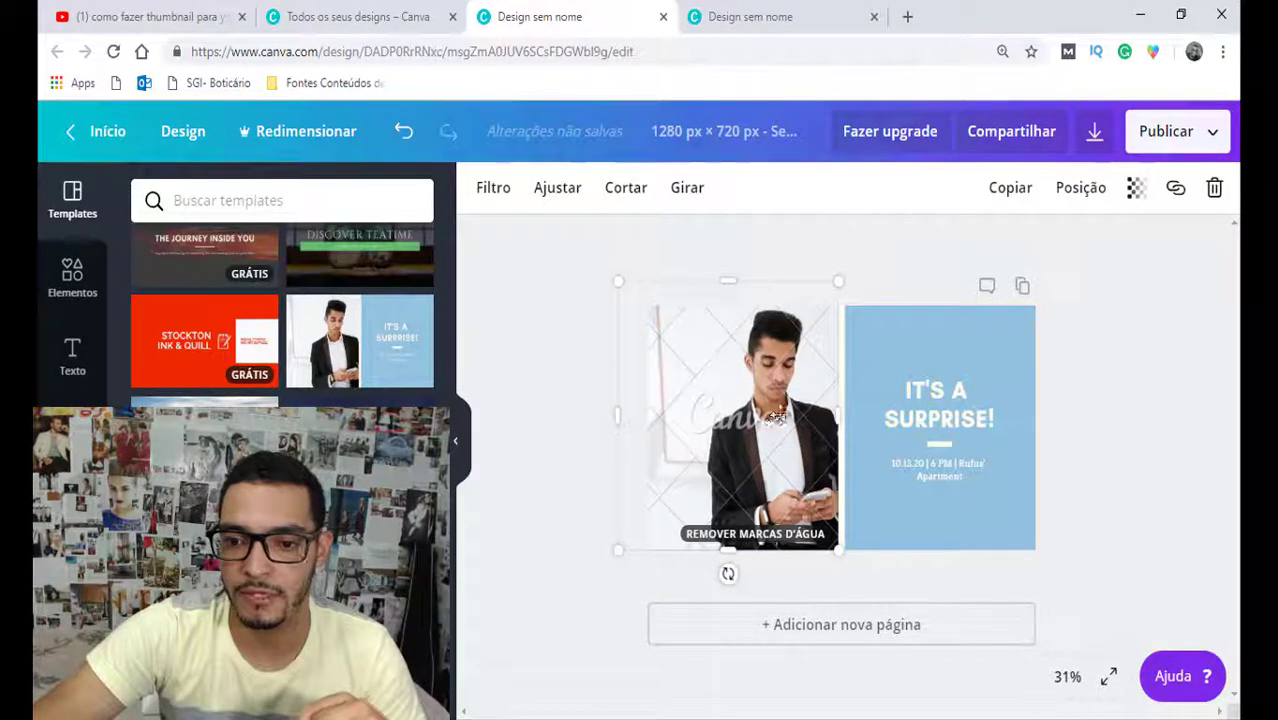
left_click_drag(779, 356, 805, 400)
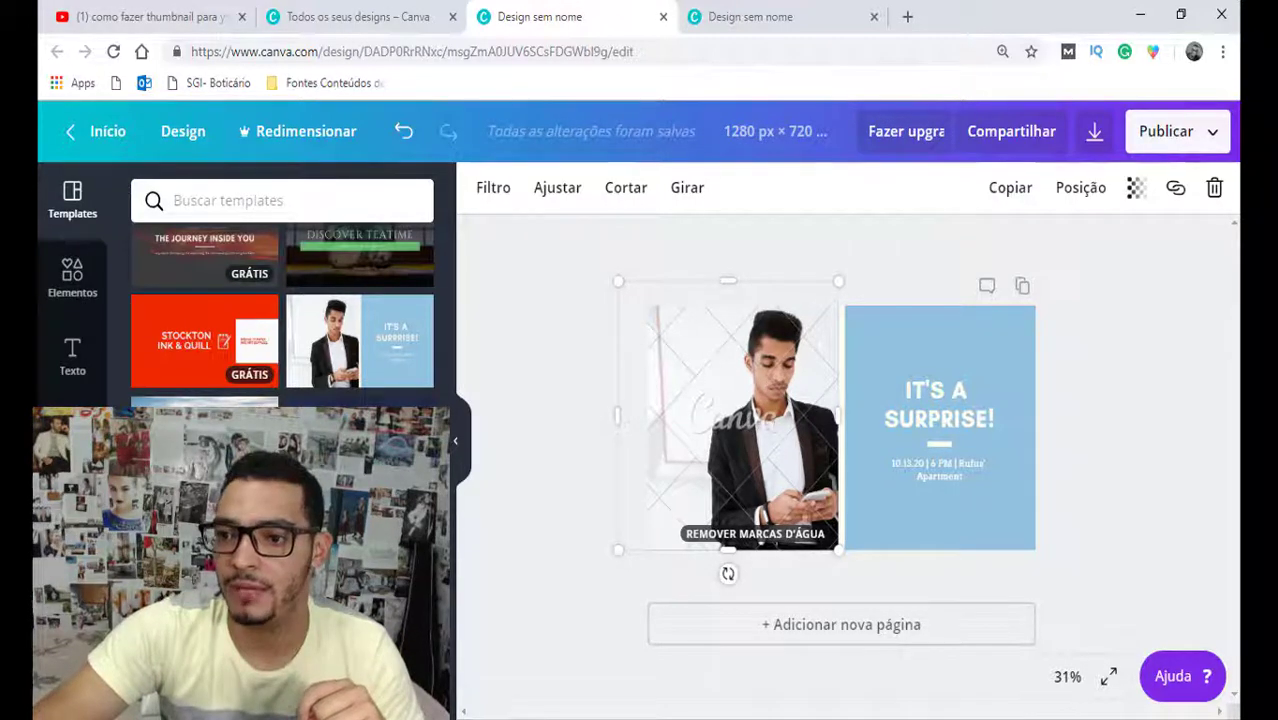
left_click(1214, 188)
Step: Move the 'IT'S A SURPRISE!' text group onto the left panel
left_click(965, 382)
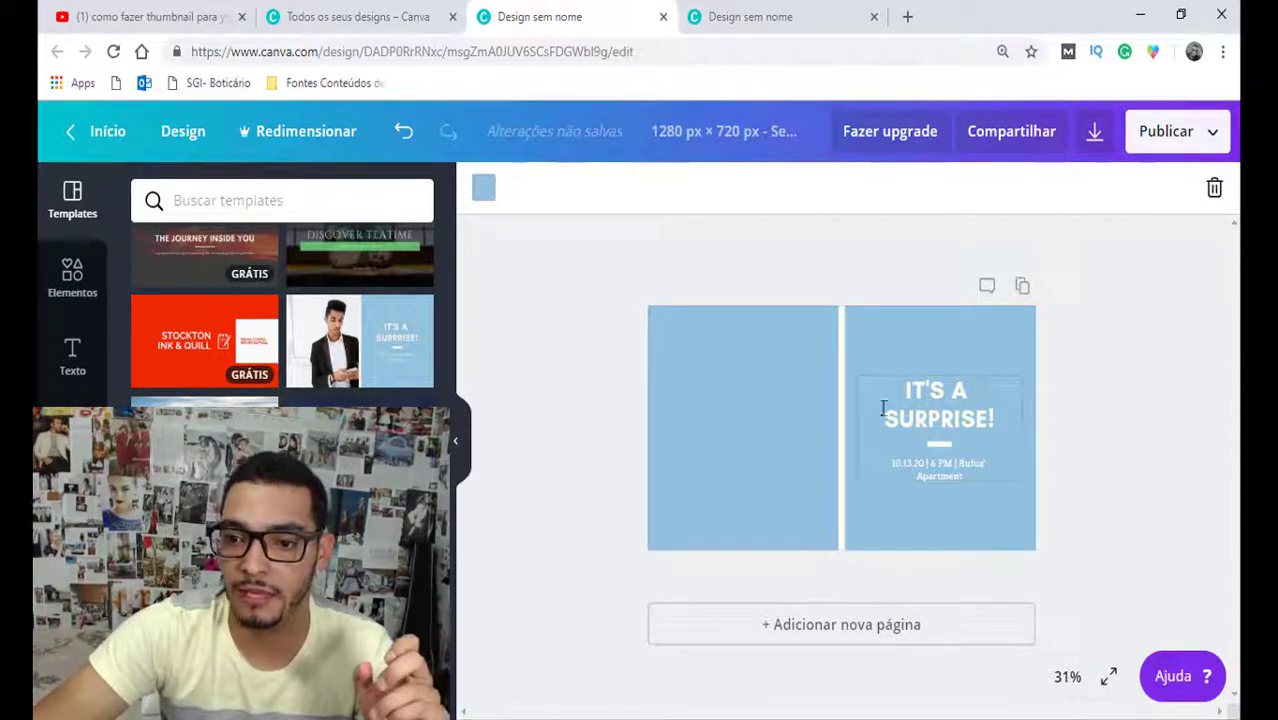
left_click(907, 421)
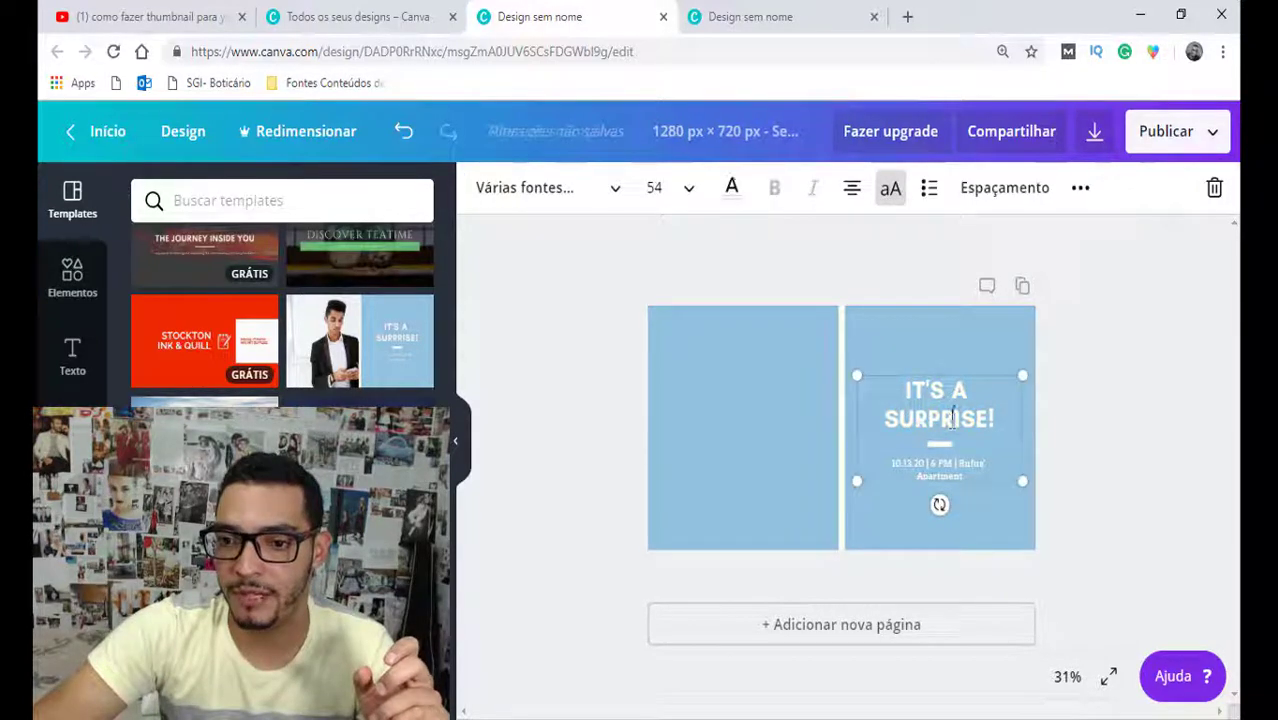
mouse_move(969, 371)
left_mouse_down()
mouse_move(766, 358)
mouse_move(839, 347)
left_mouse_up()
double_click(770, 398)
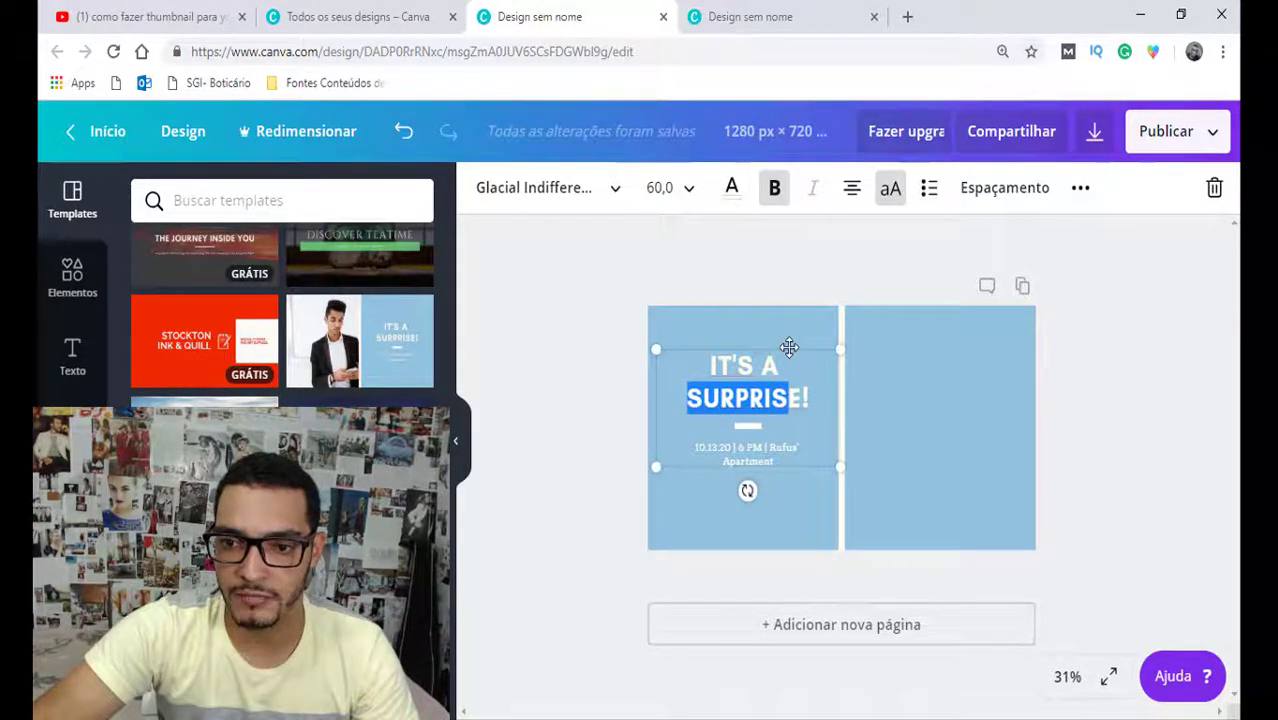
left_click(1121, 428)
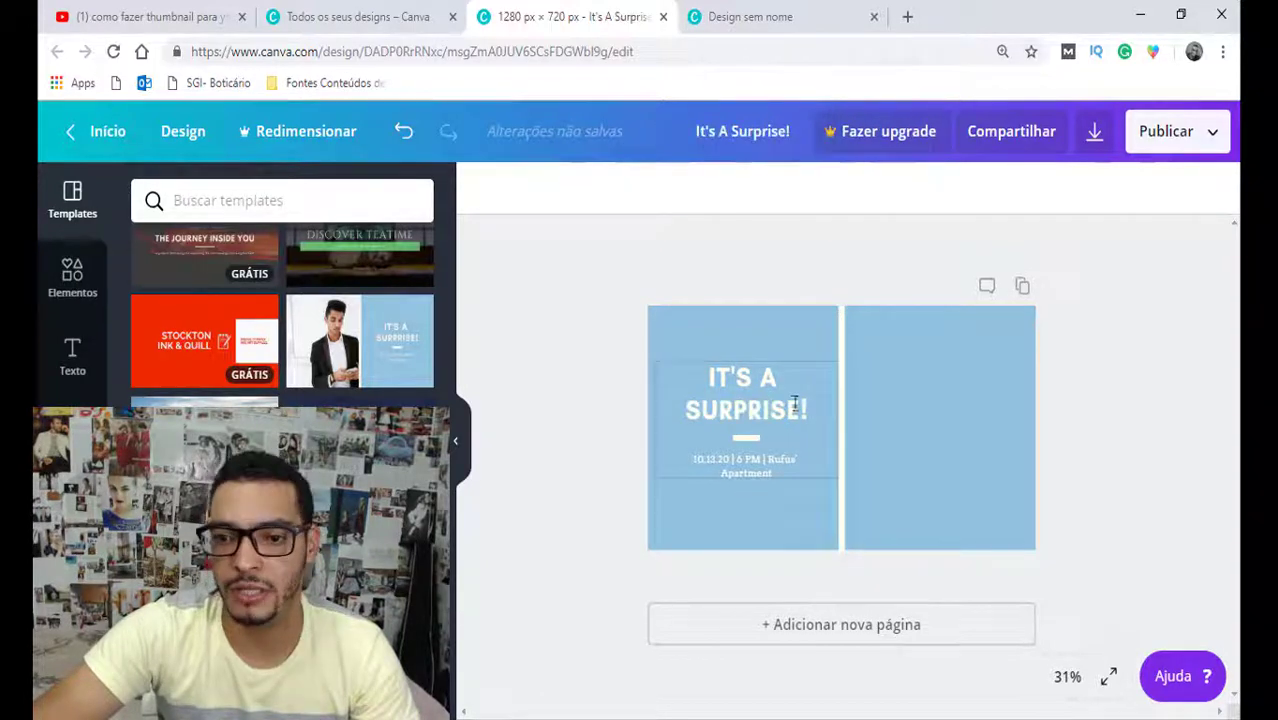
Step: Delete the date and location line and the space in the title
left_click(795, 404)
left_click(791, 474)
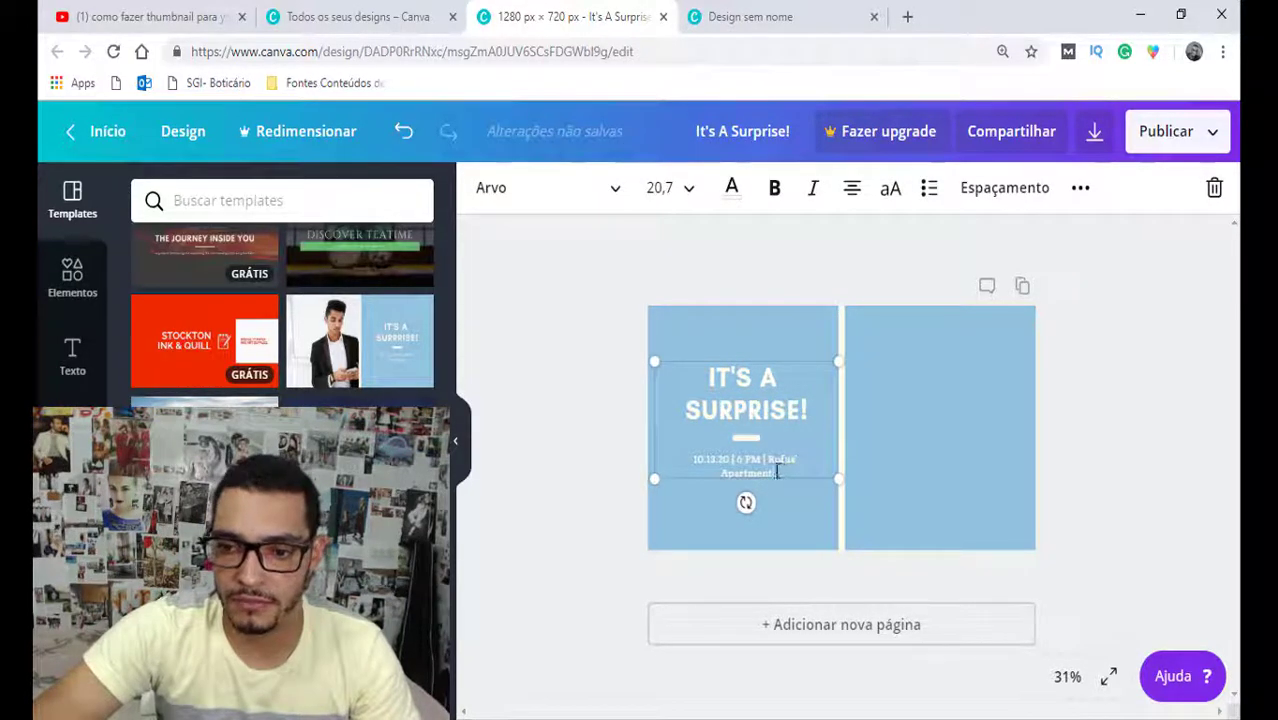
left_click_drag(777, 472, 692, 457)
key("BackSpace")
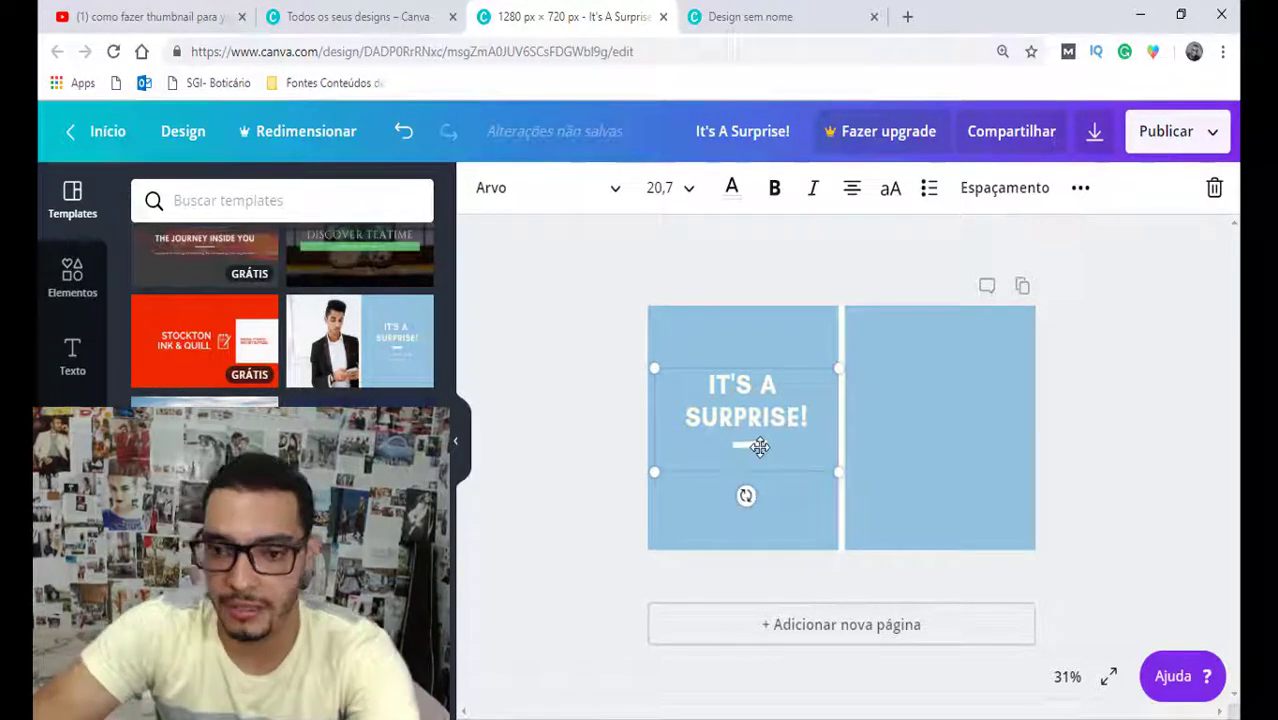
left_click(776, 370)
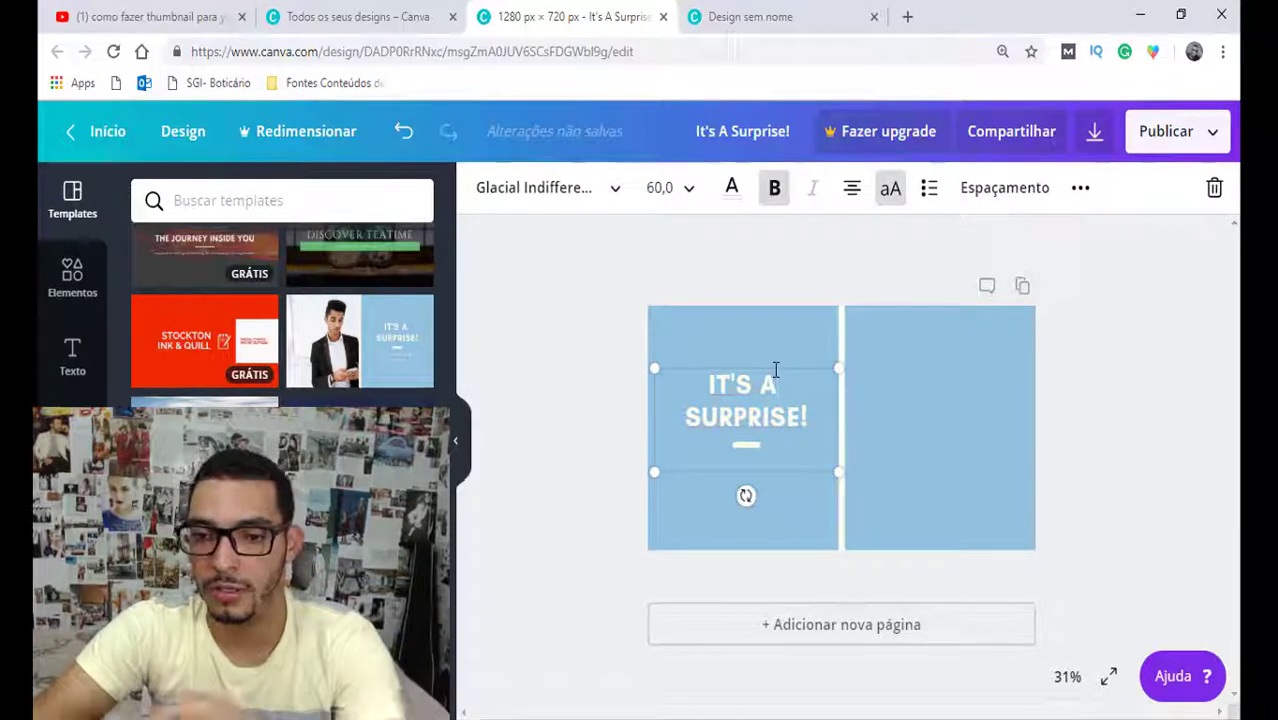
key("BackSpace")
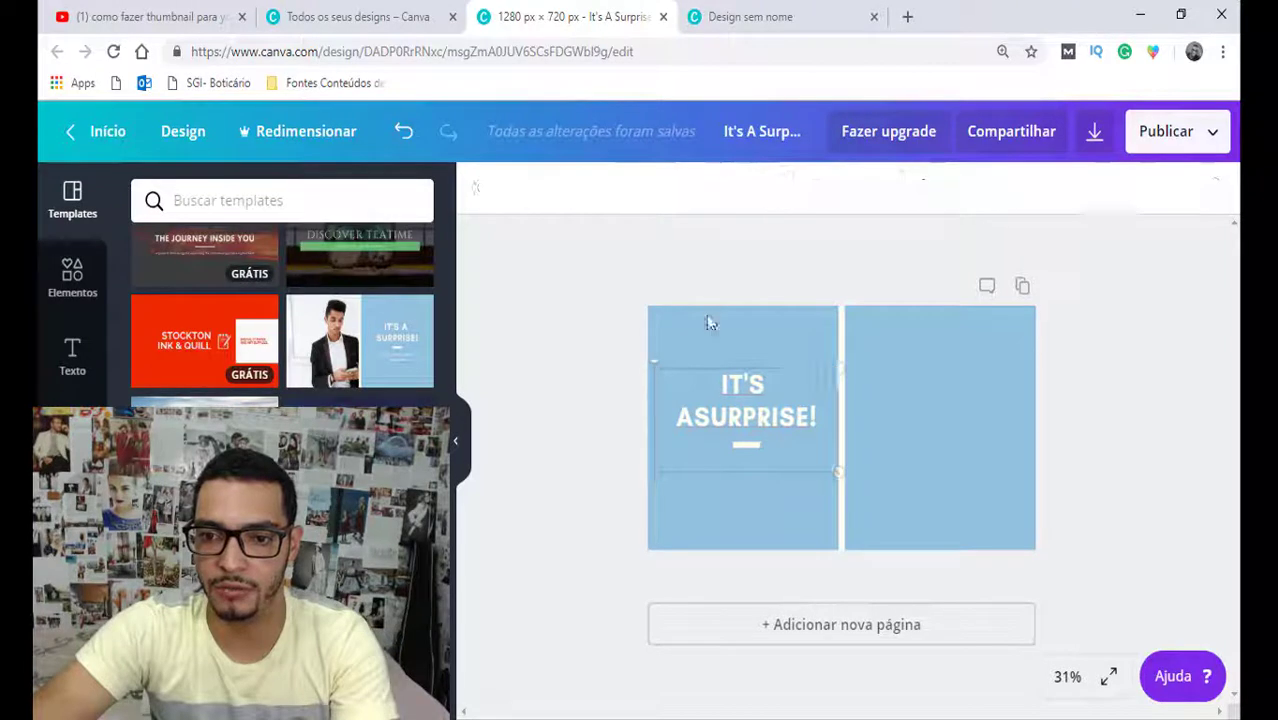
Step: Delete the title text box and the divider dash below it
left_click(725, 383)
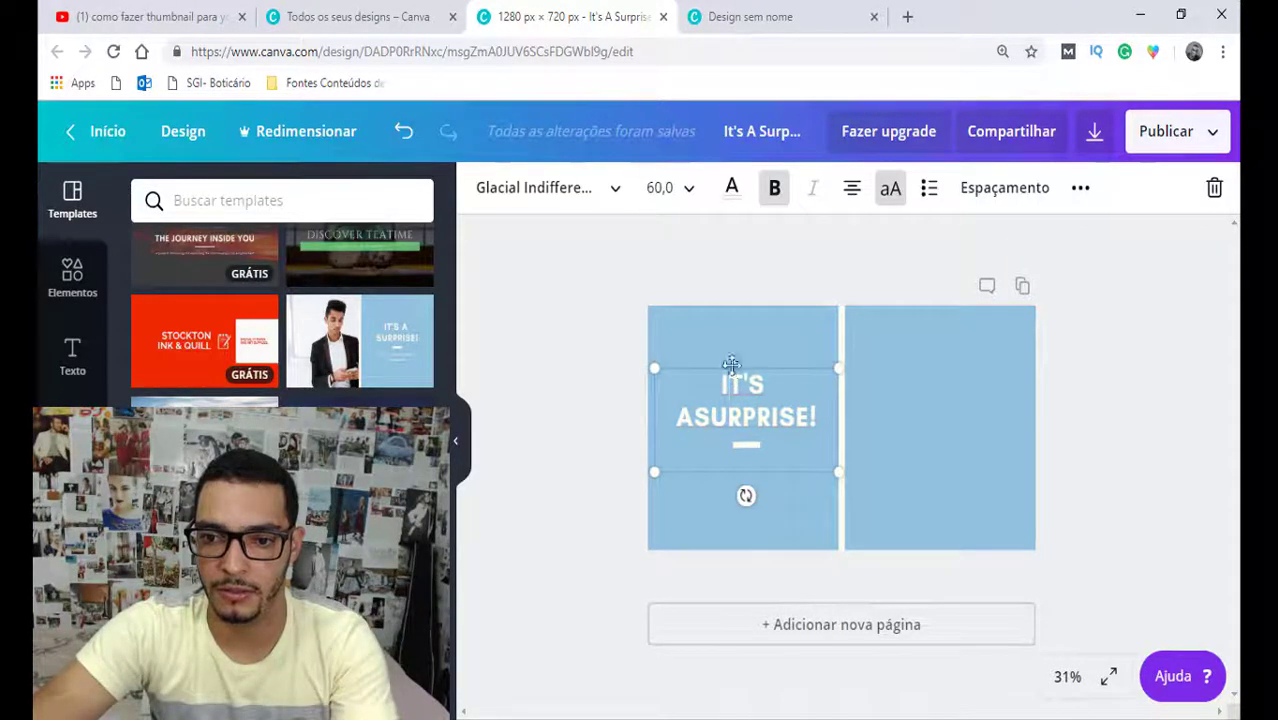
key("Delete")
left_click(756, 442)
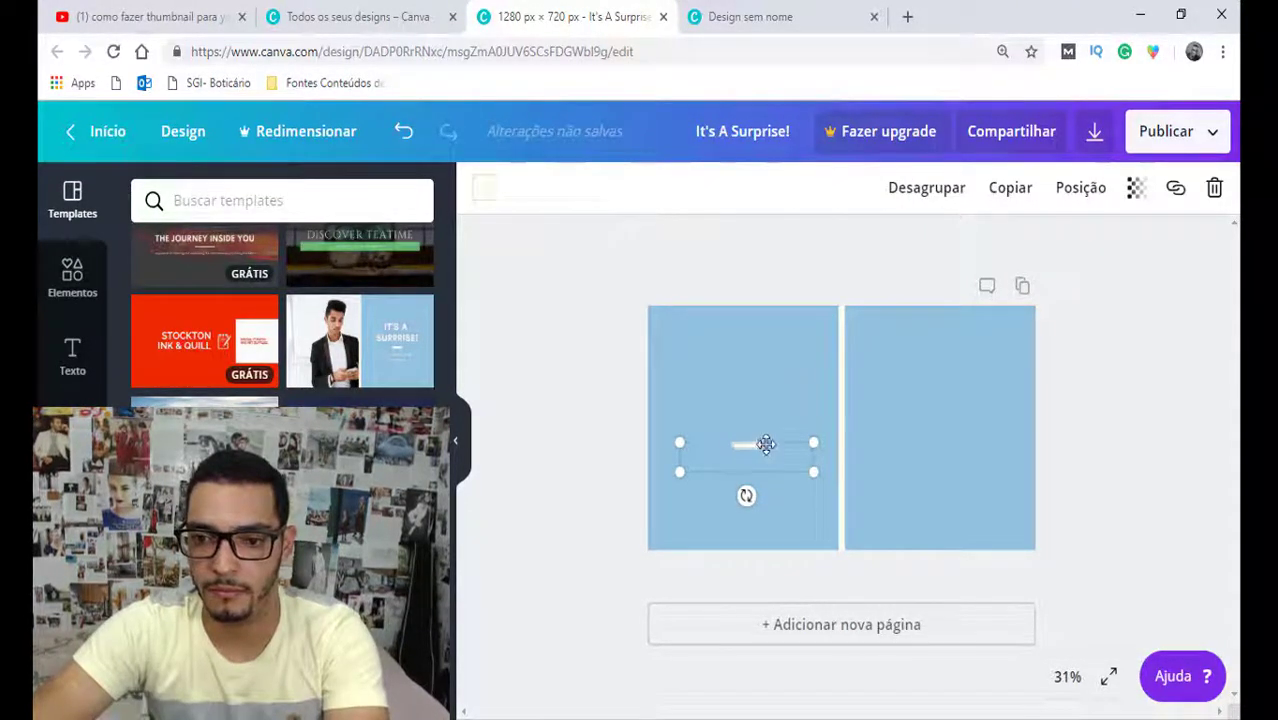
key("Delete")
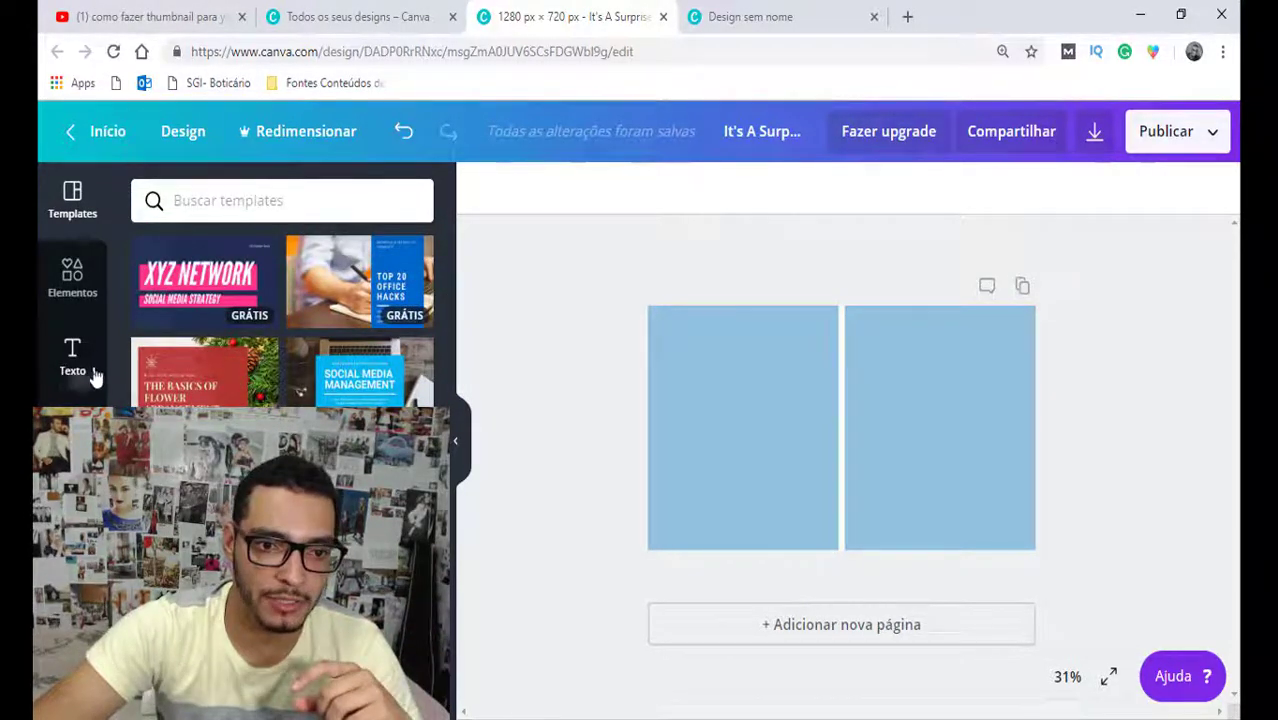
Step: Add a text box on the left panel reading 'Como Fazer Thumbnail Para YouTube'
left_click(77, 366)
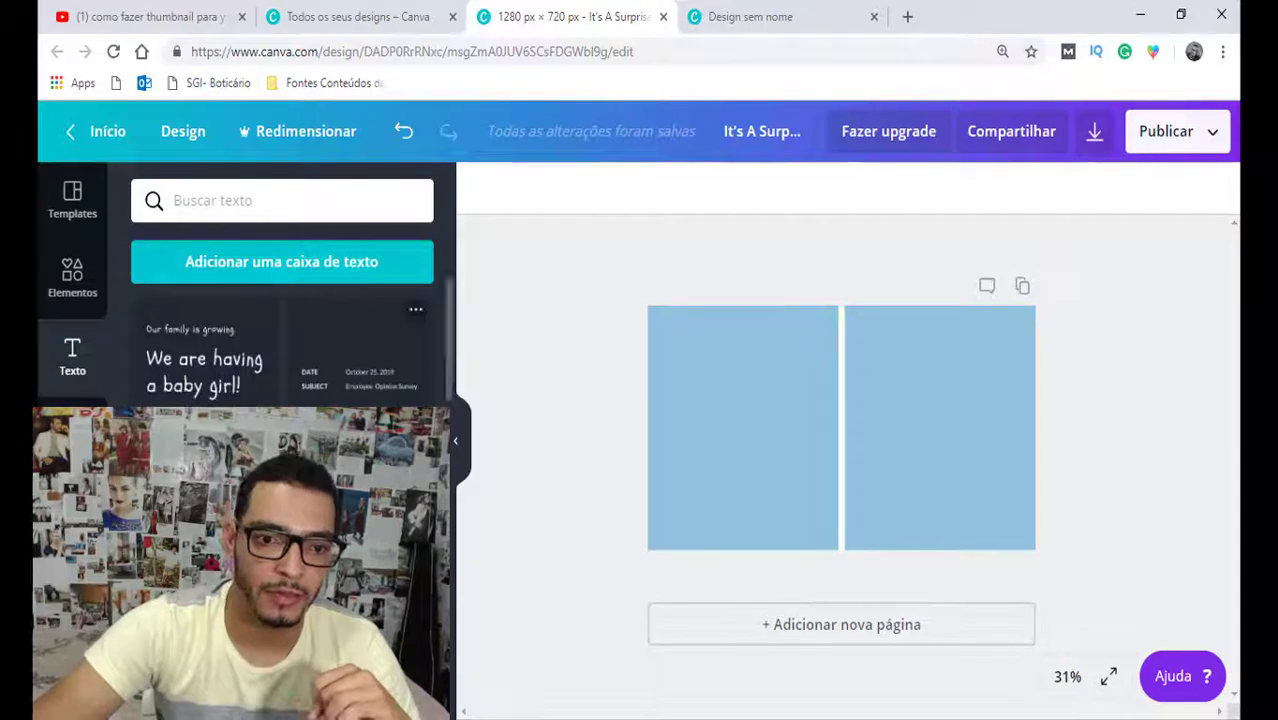
scroll(278, 290, "down", 5)
scroll(278, 290, "down", 3)
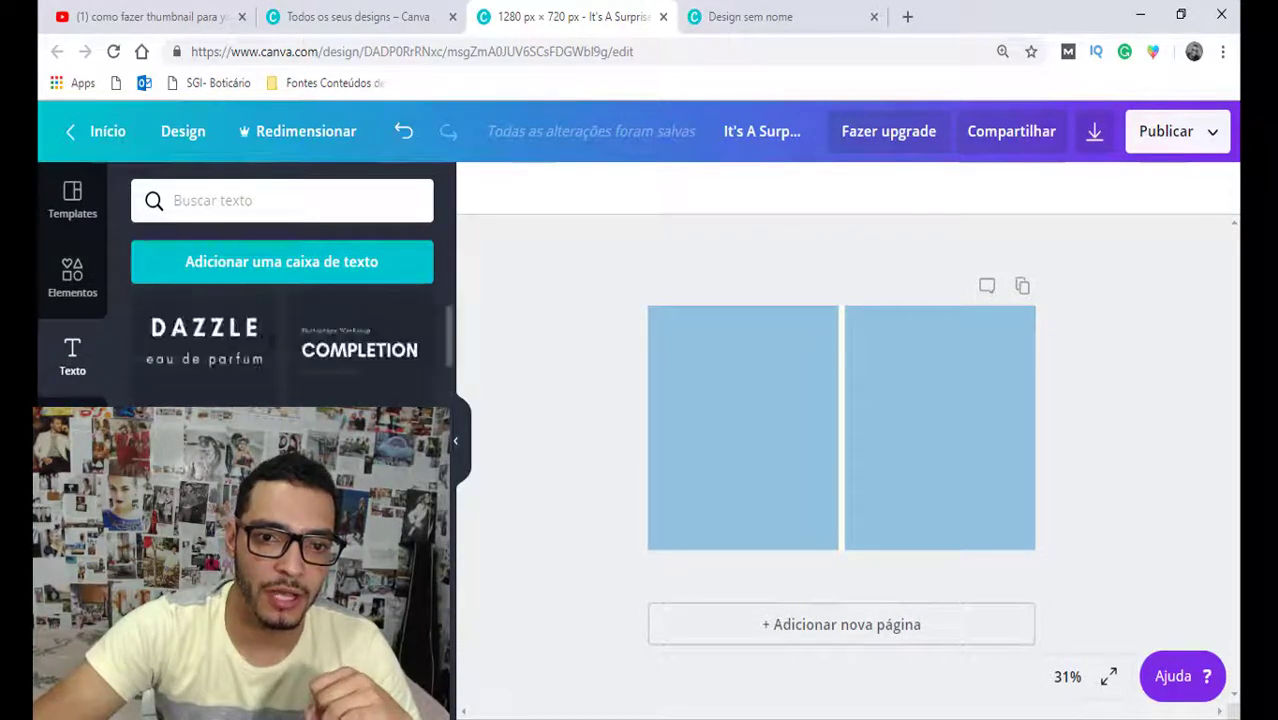
scroll(328, 349, "up", 5)
left_click(328, 277)
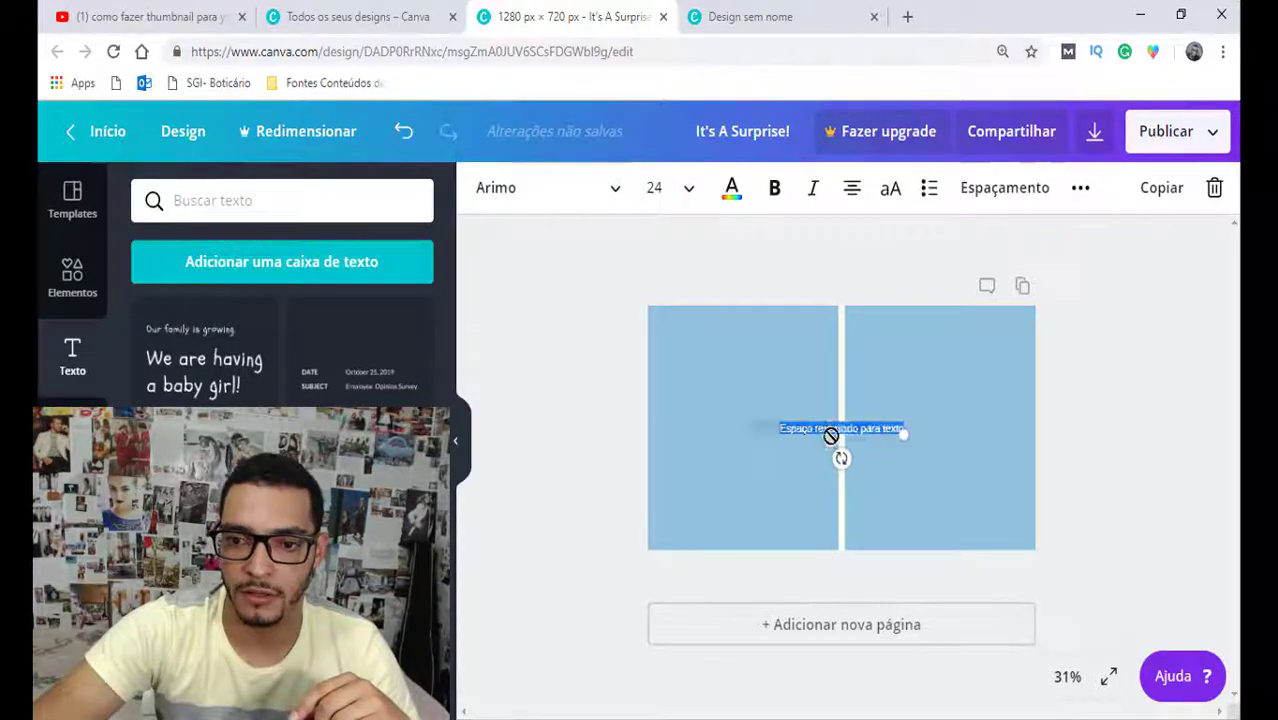
left_click_drag(831, 436, 765, 380)
double_click(790, 380)
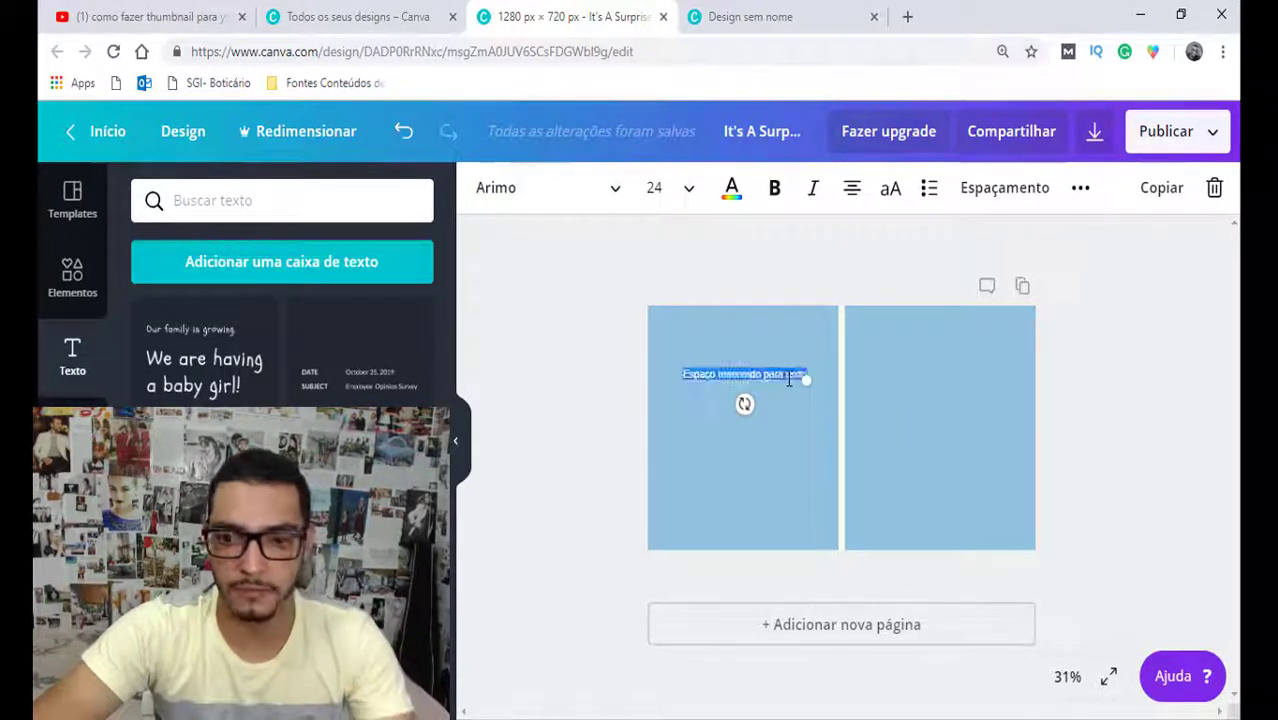
type("Como Fazer")
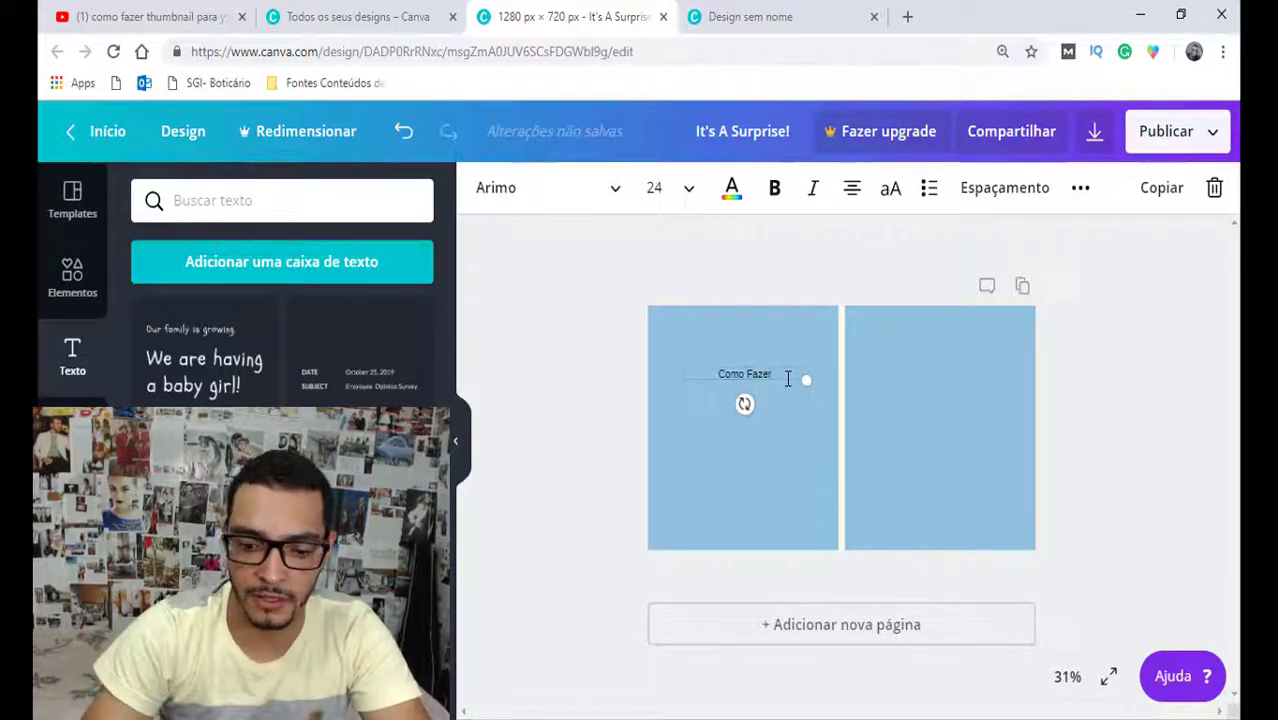
type(" Thu")
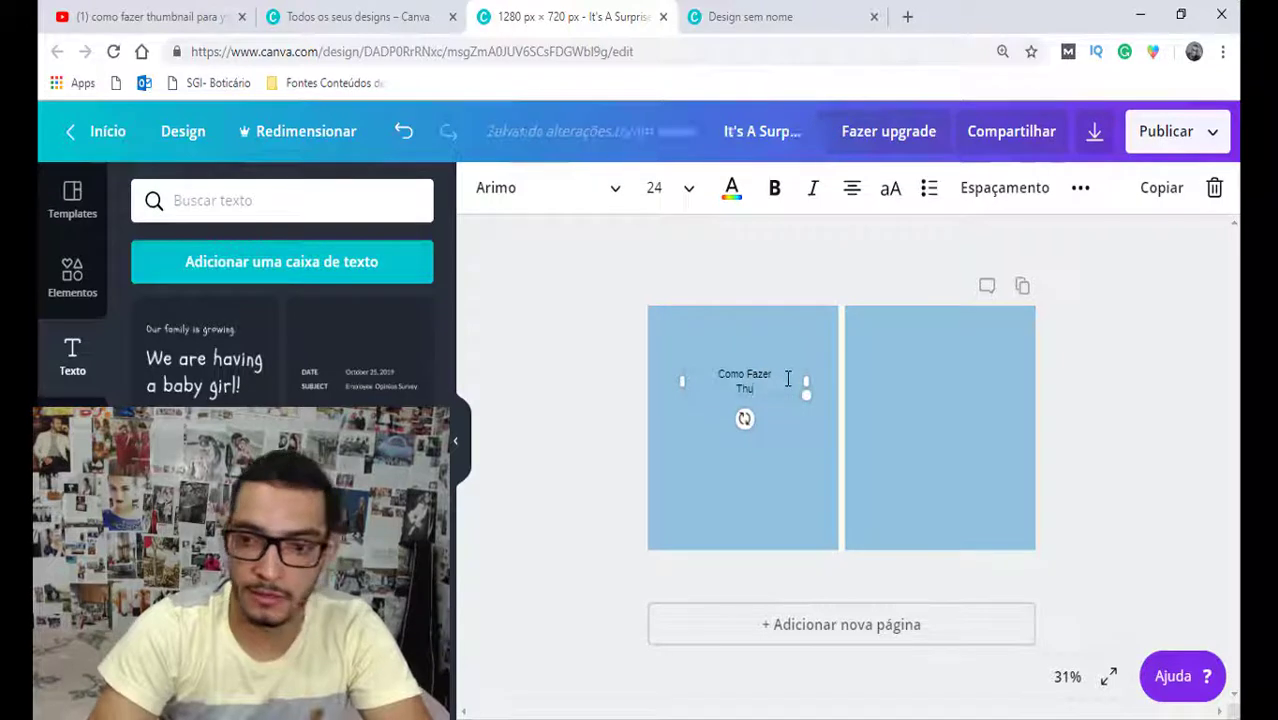
type("mbnail")
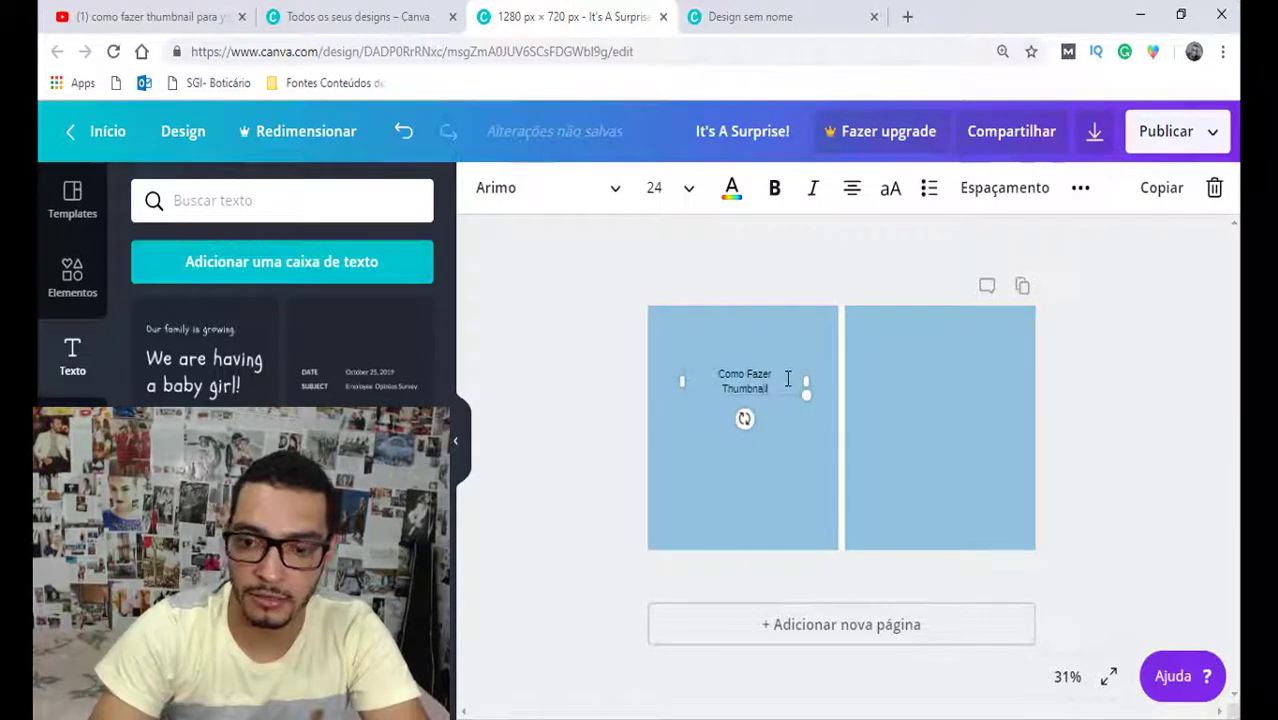
type(" Para ")
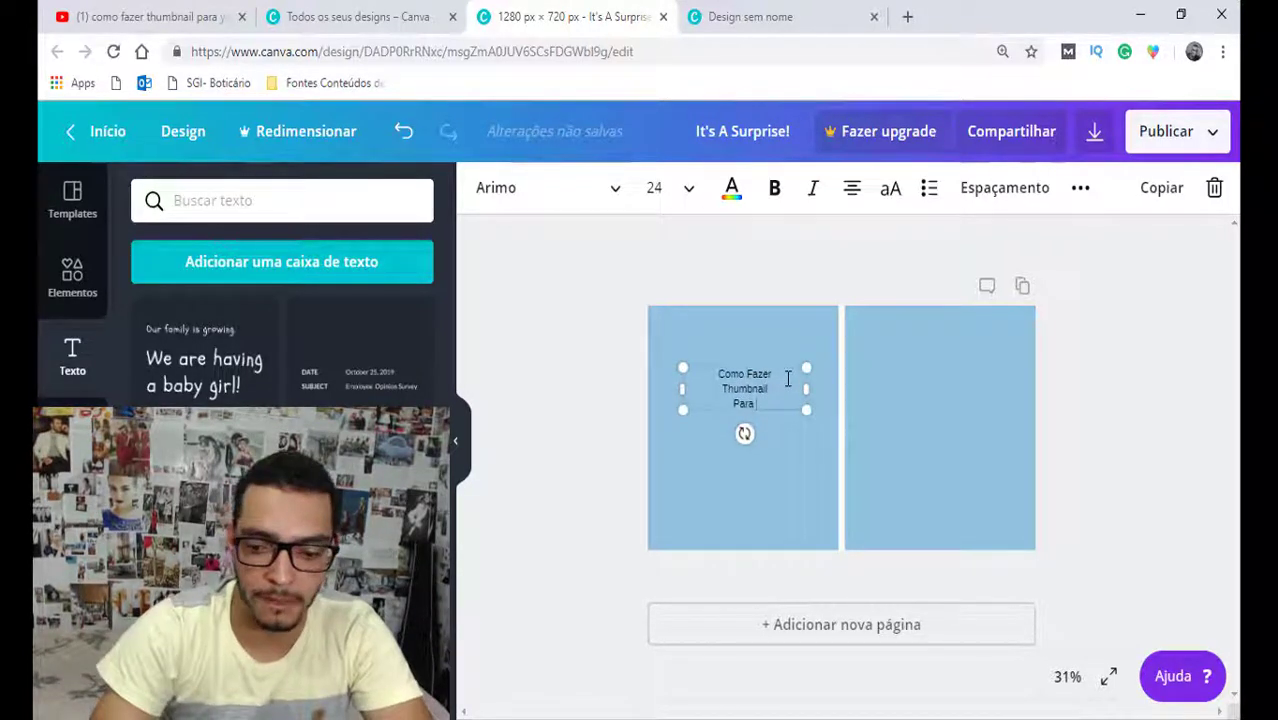
type("Yout")
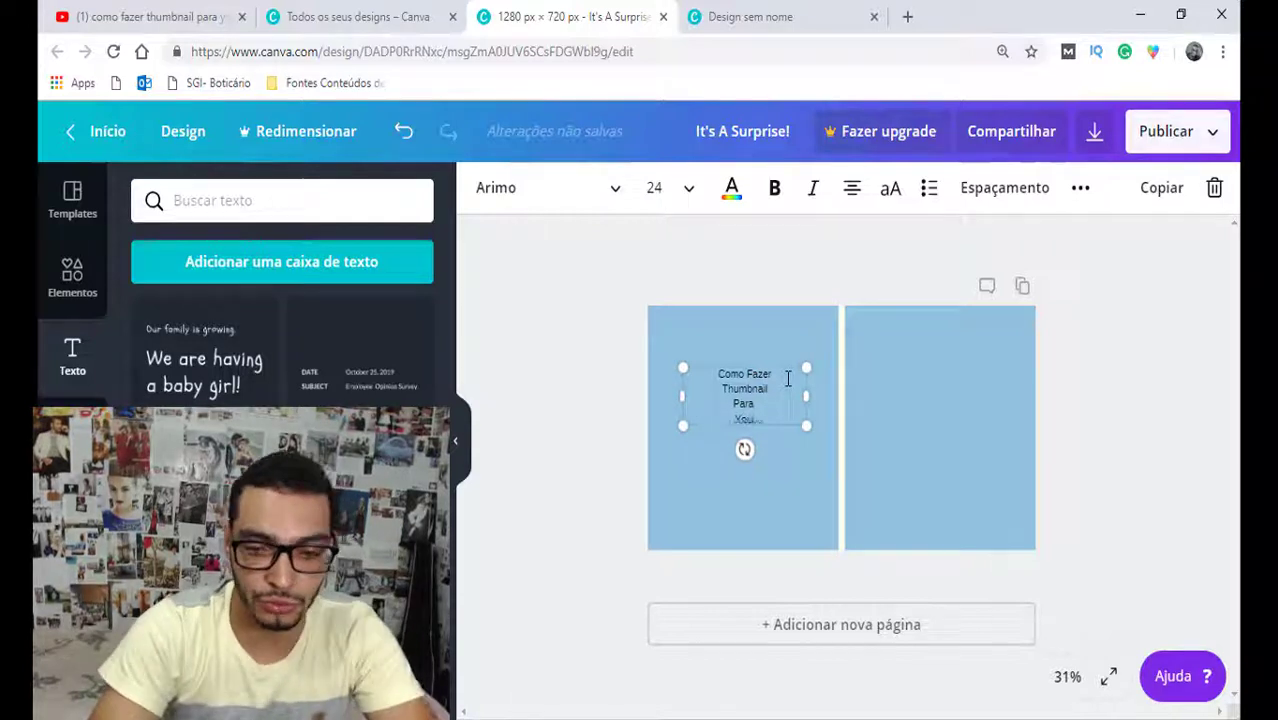
type("ube")
key("BackSpace")
type("T")
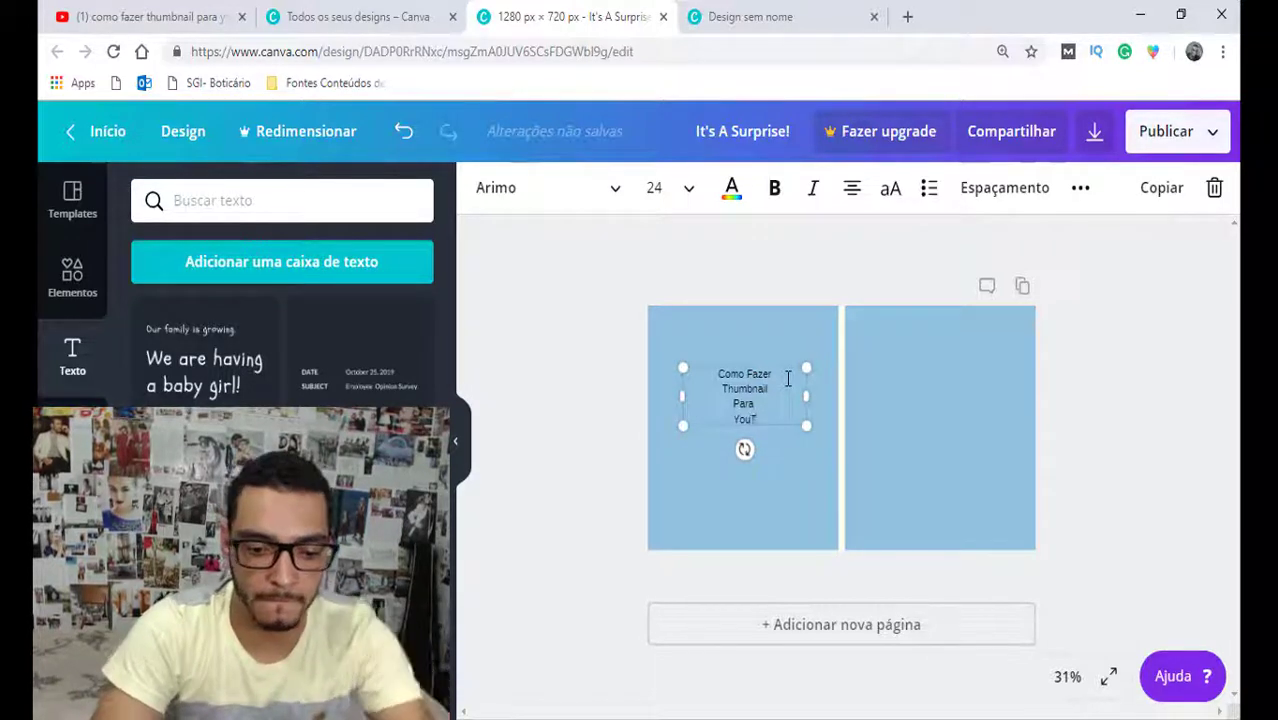
type("ube")
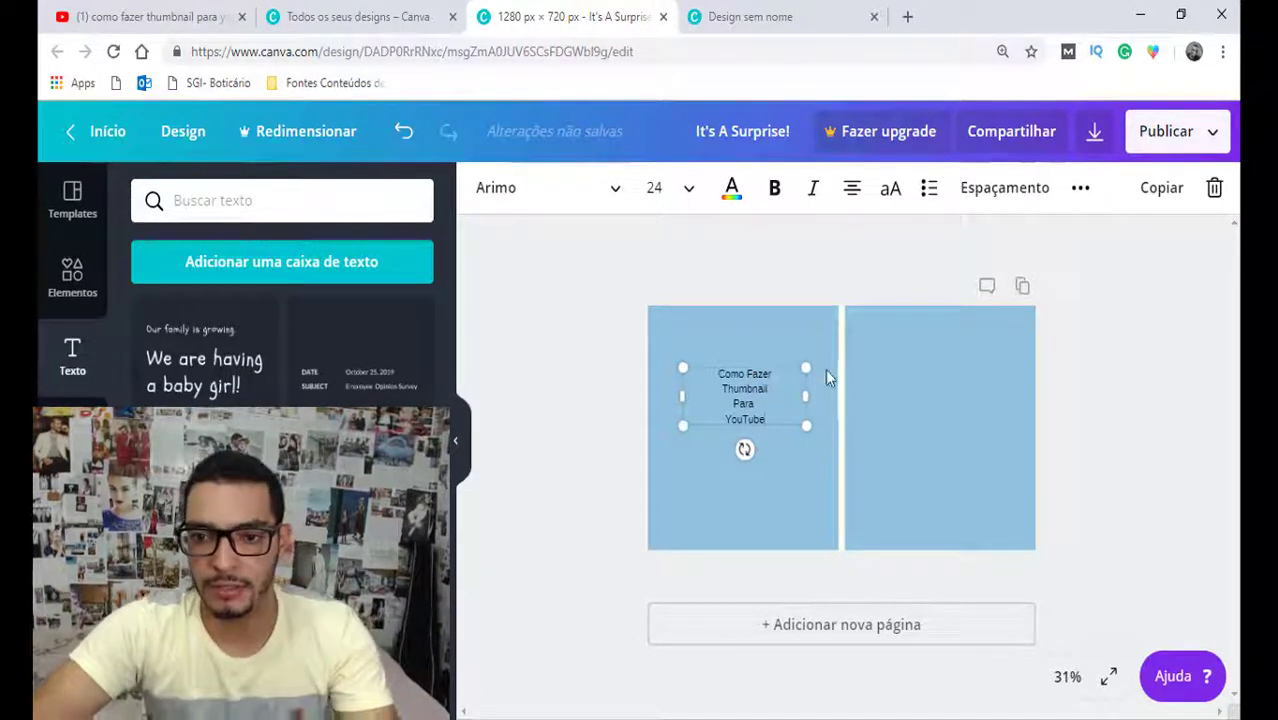
Step: Enlarge and nudge the title box, then make the title text bold
mouse_move(806, 366)
left_mouse_down()
mouse_move(844, 306)
mouse_move(860, 342)
mouse_move(774, 372)
left_mouse_up()
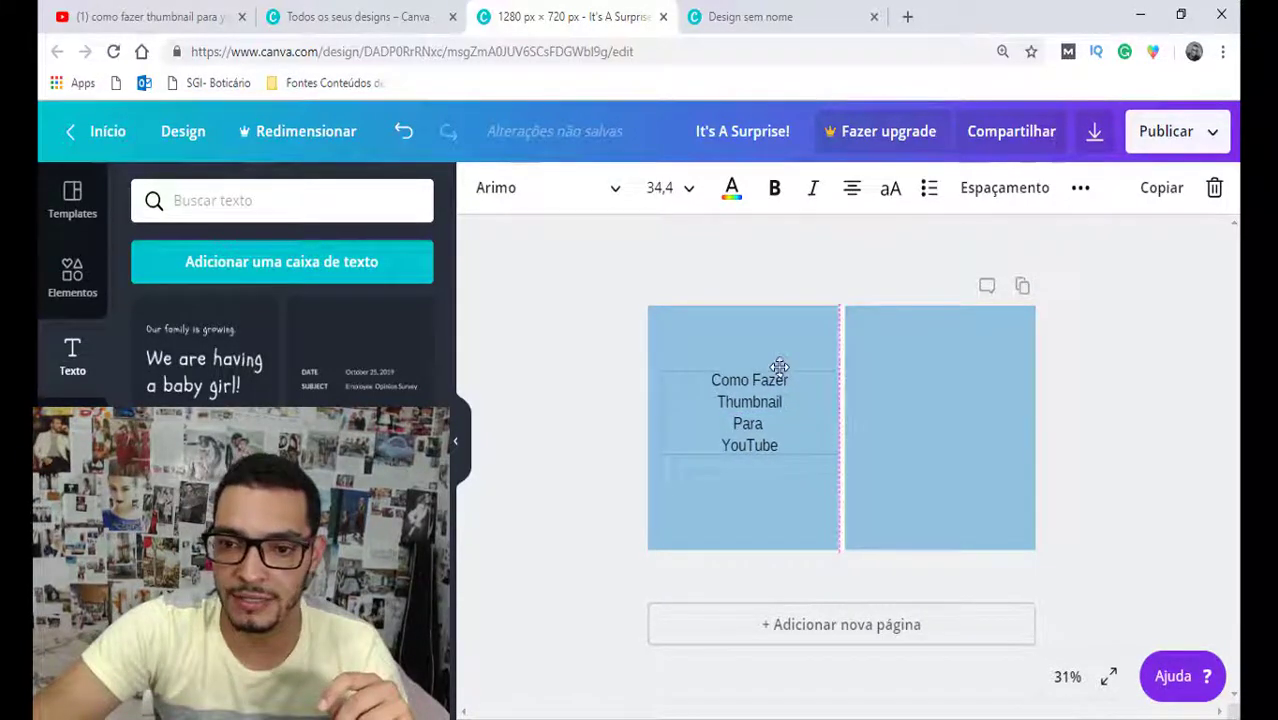
left_click_drag(774, 372, 781, 386)
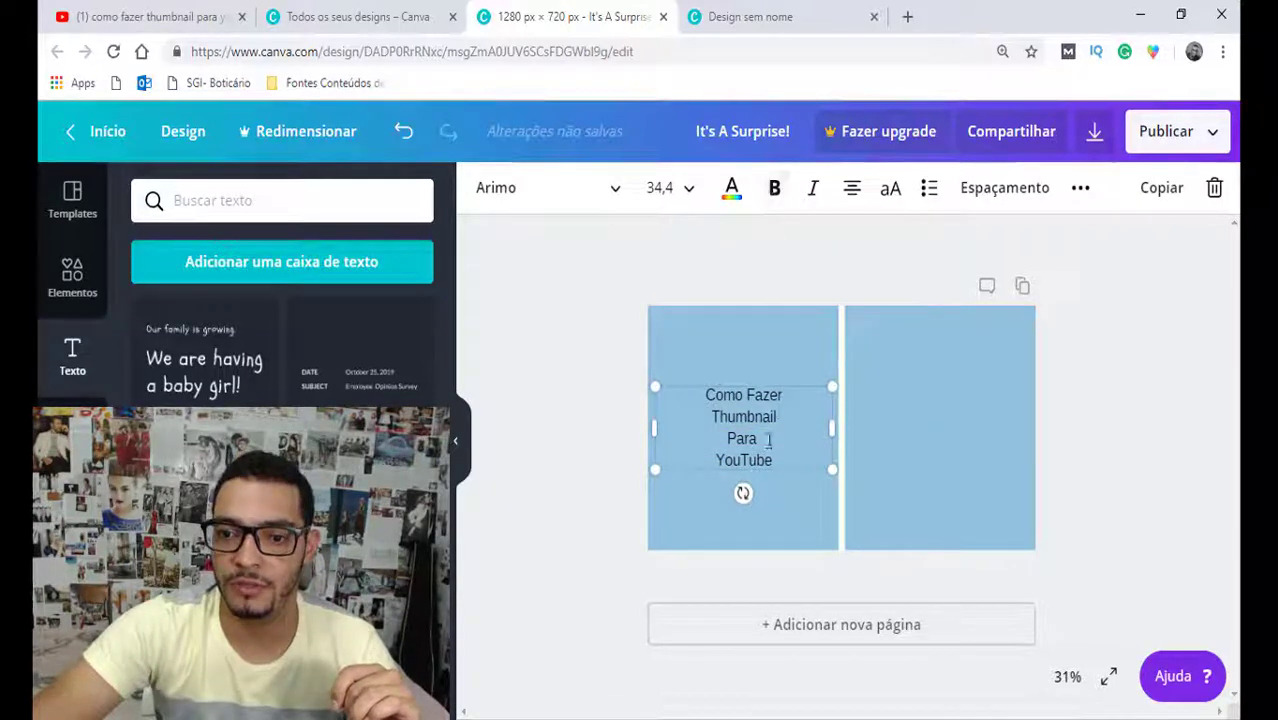
left_click_drag(777, 461, 713, 371)
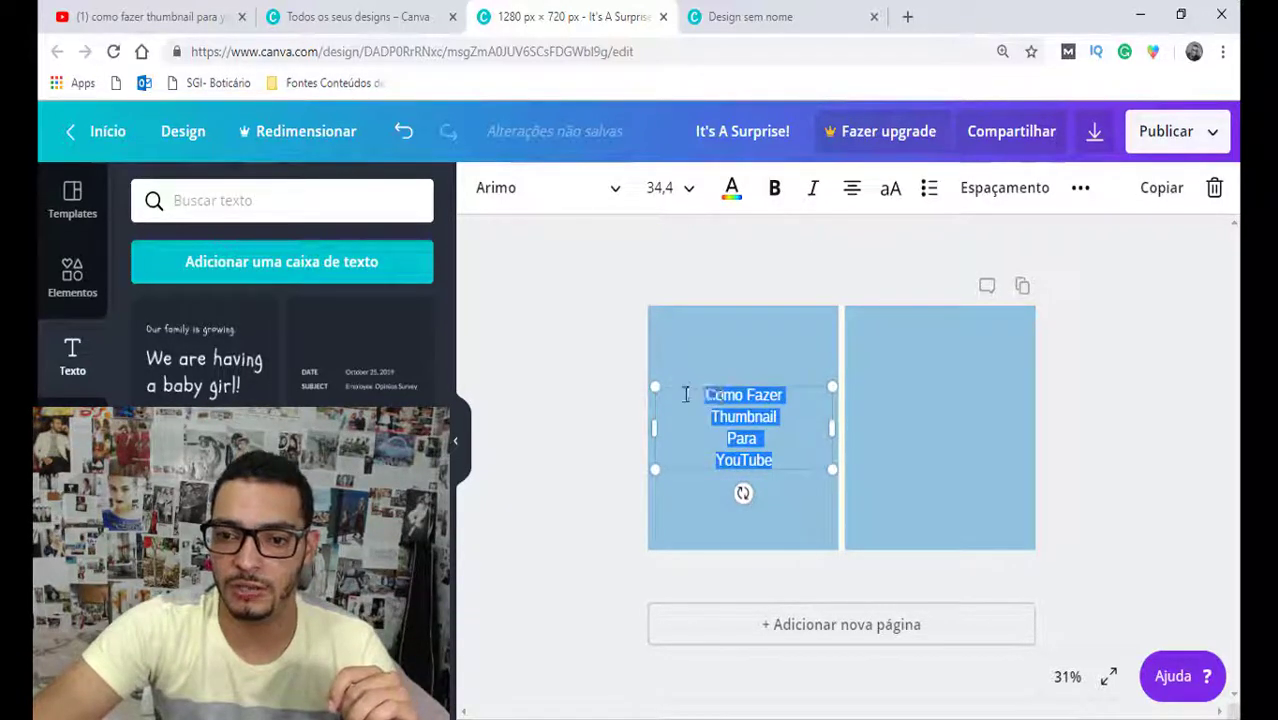
left_click(774, 188)
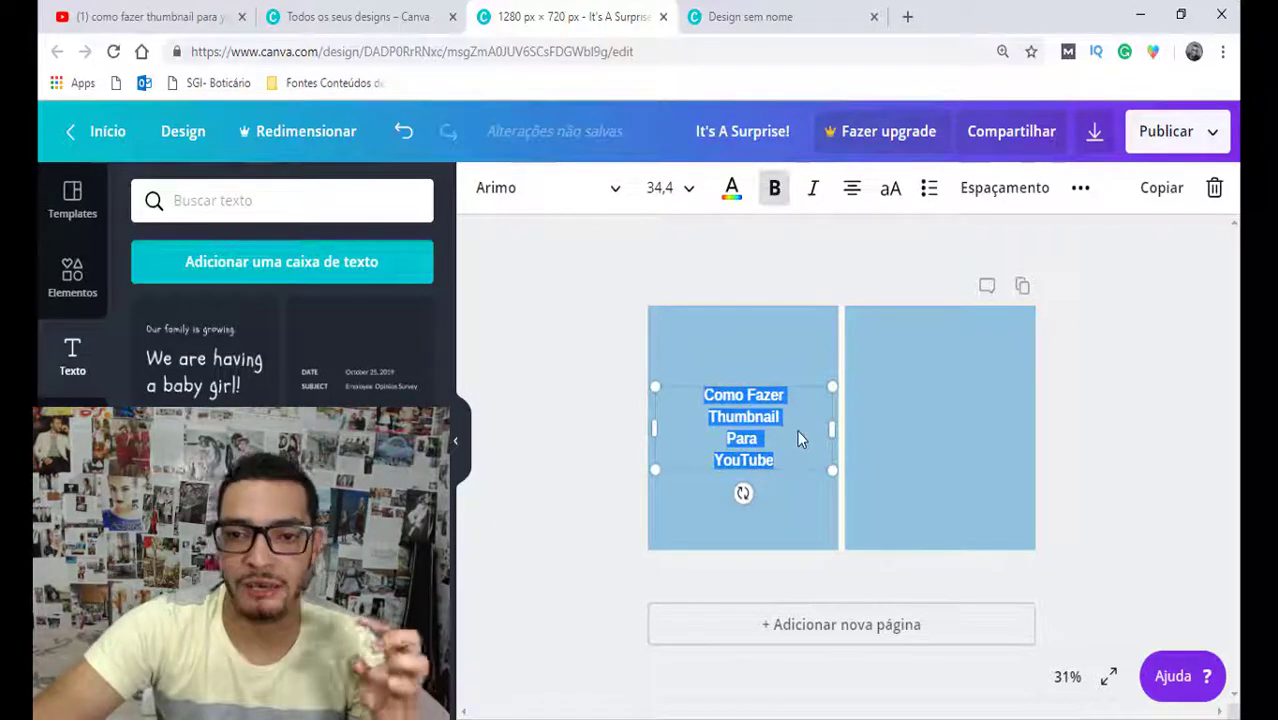
Step: Set the title's font size to 42 after trying several larger sizes
left_click(694, 199)
left_click(702, 458)
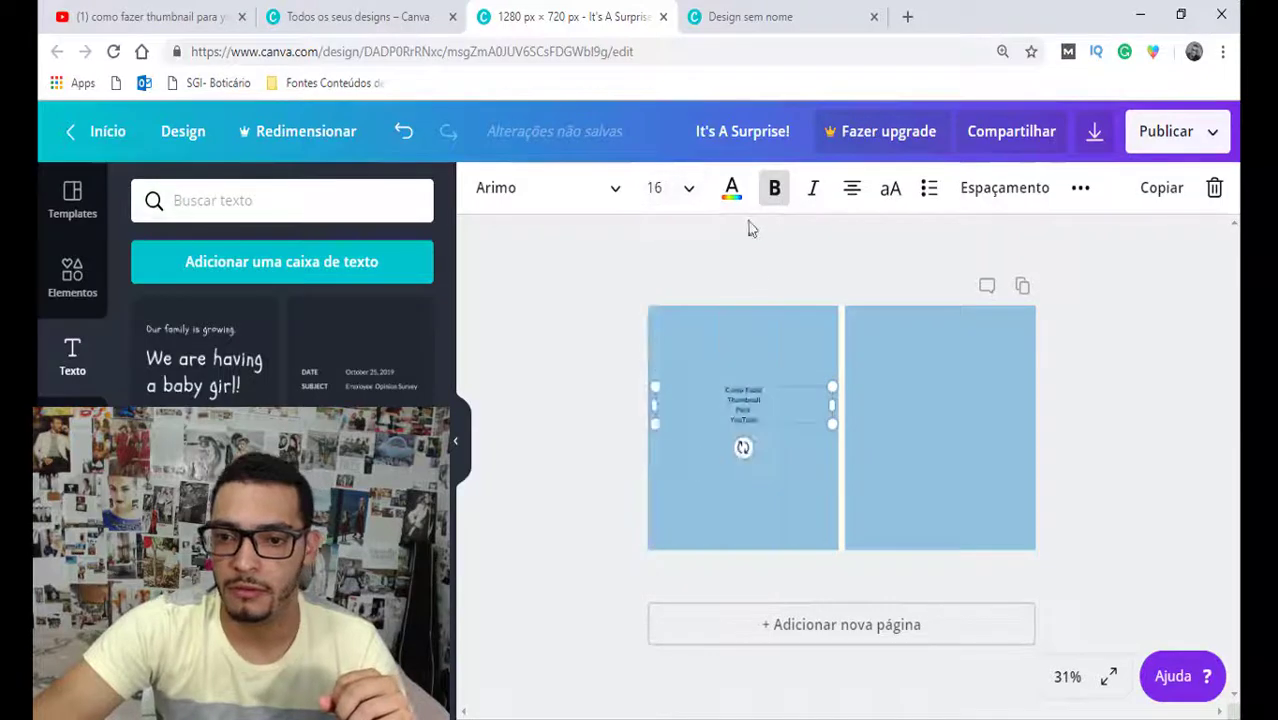
left_click(690, 190)
scroll(685, 405, "down", 5)
left_click(685, 470)
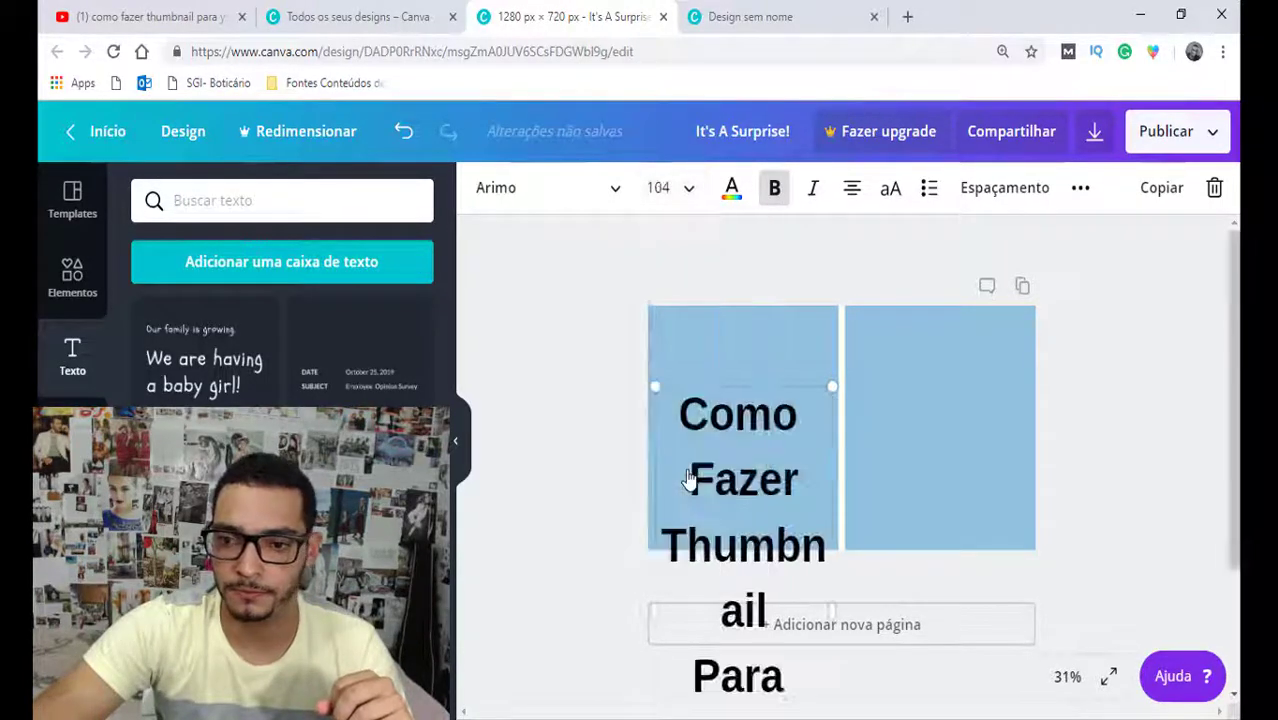
left_click(687, 190)
left_click(688, 425)
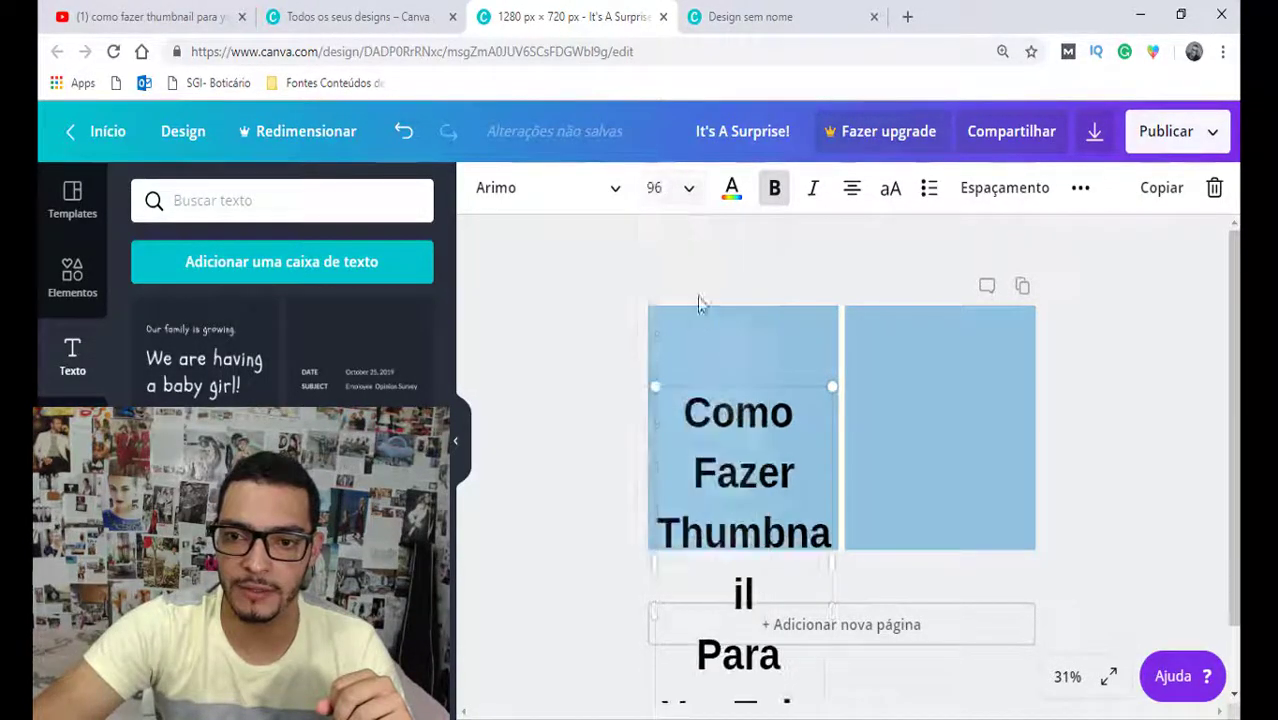
left_click(688, 190)
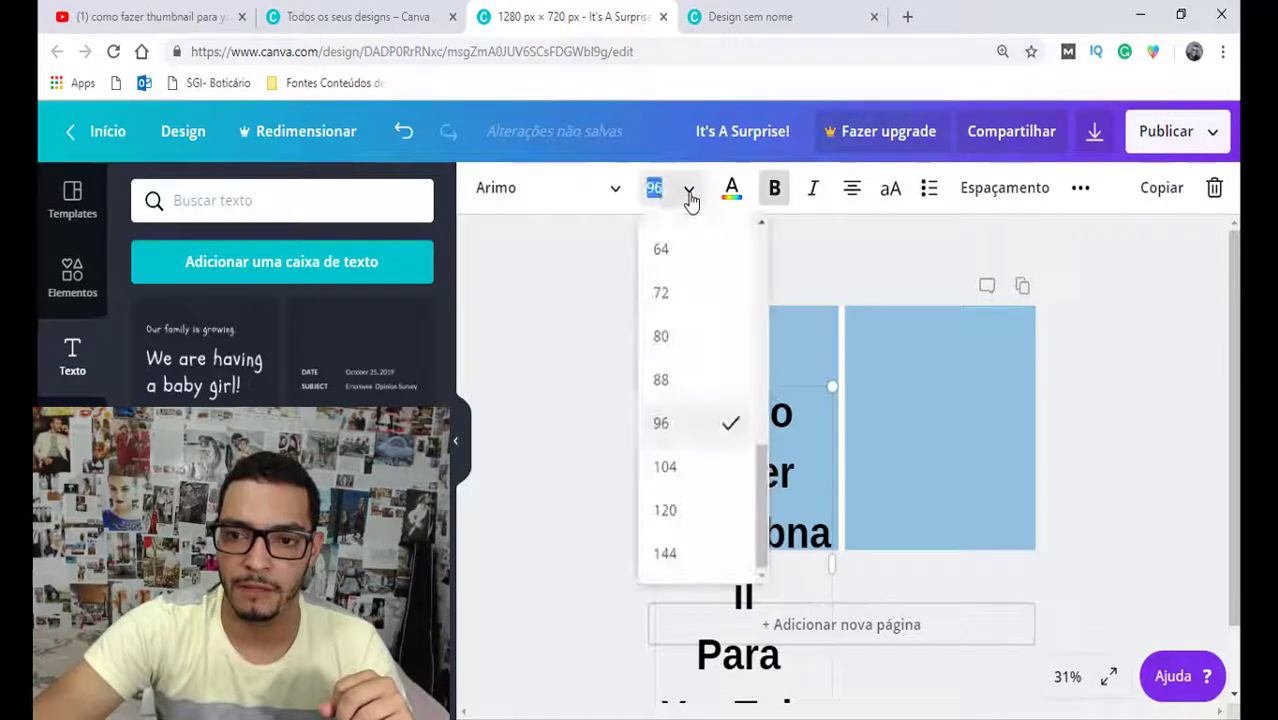
left_click(688, 388)
left_click(690, 190)
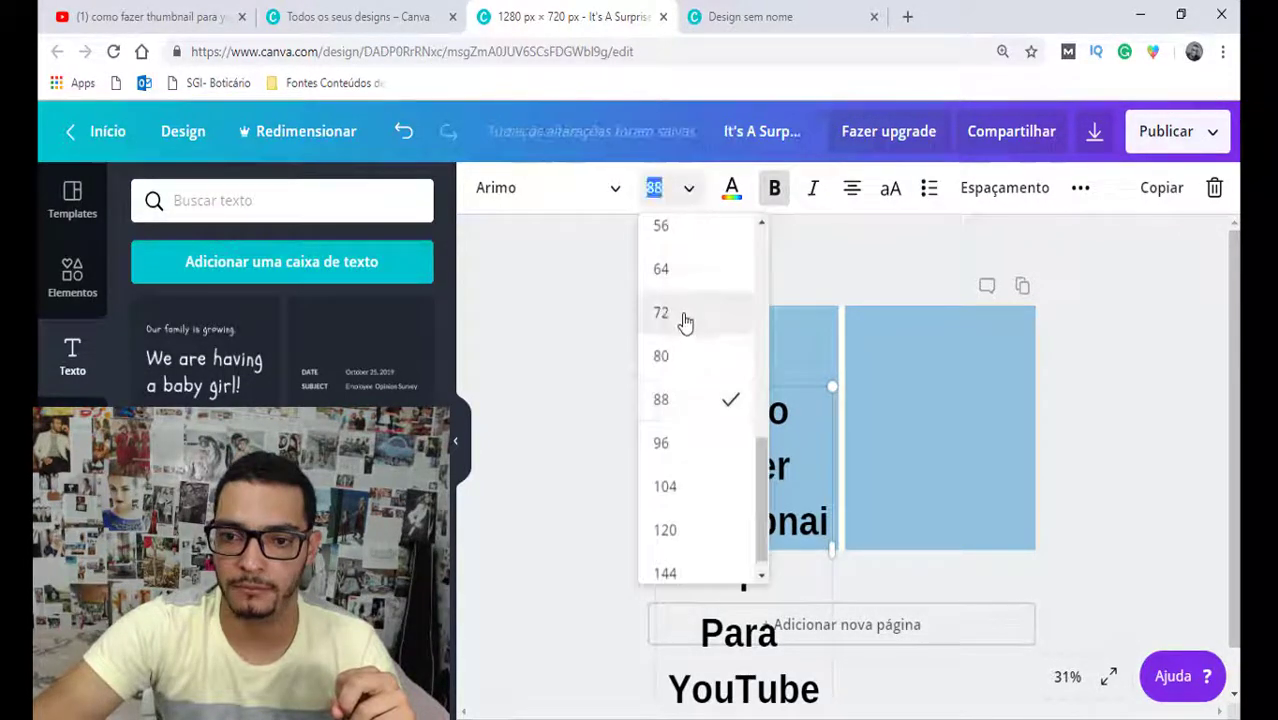
left_click(685, 315)
left_click(688, 190)
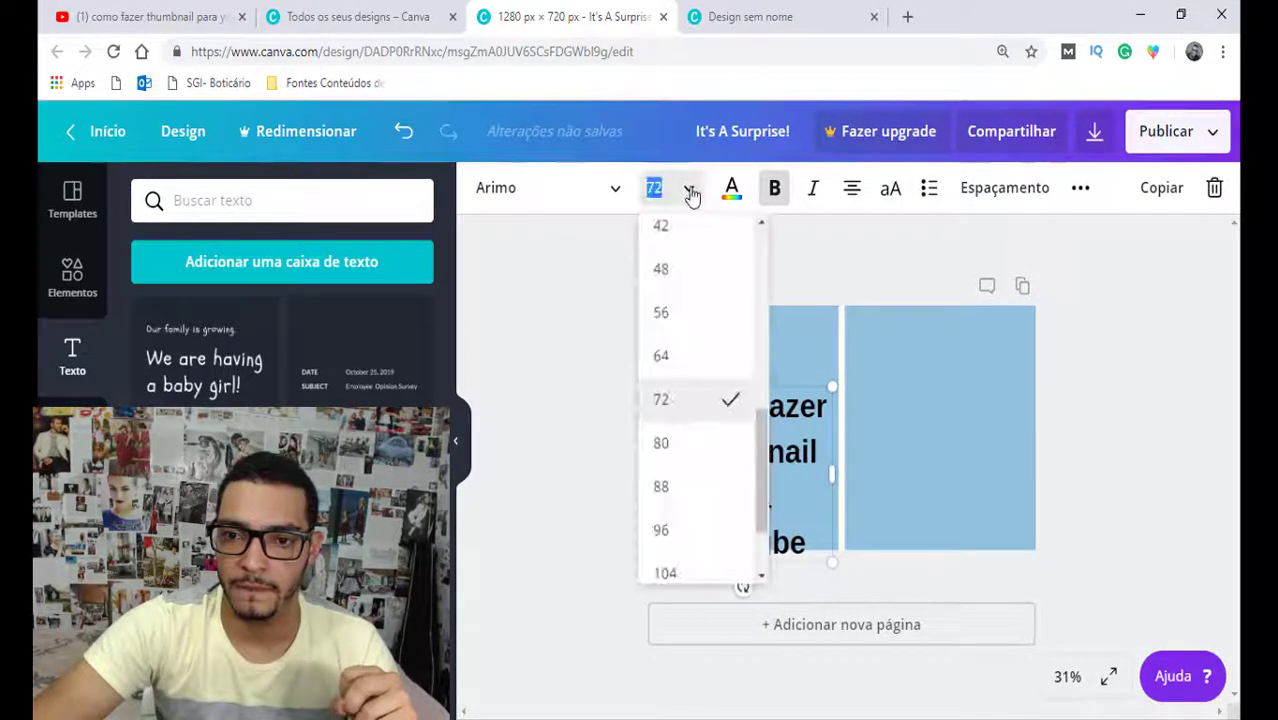
left_click(679, 227)
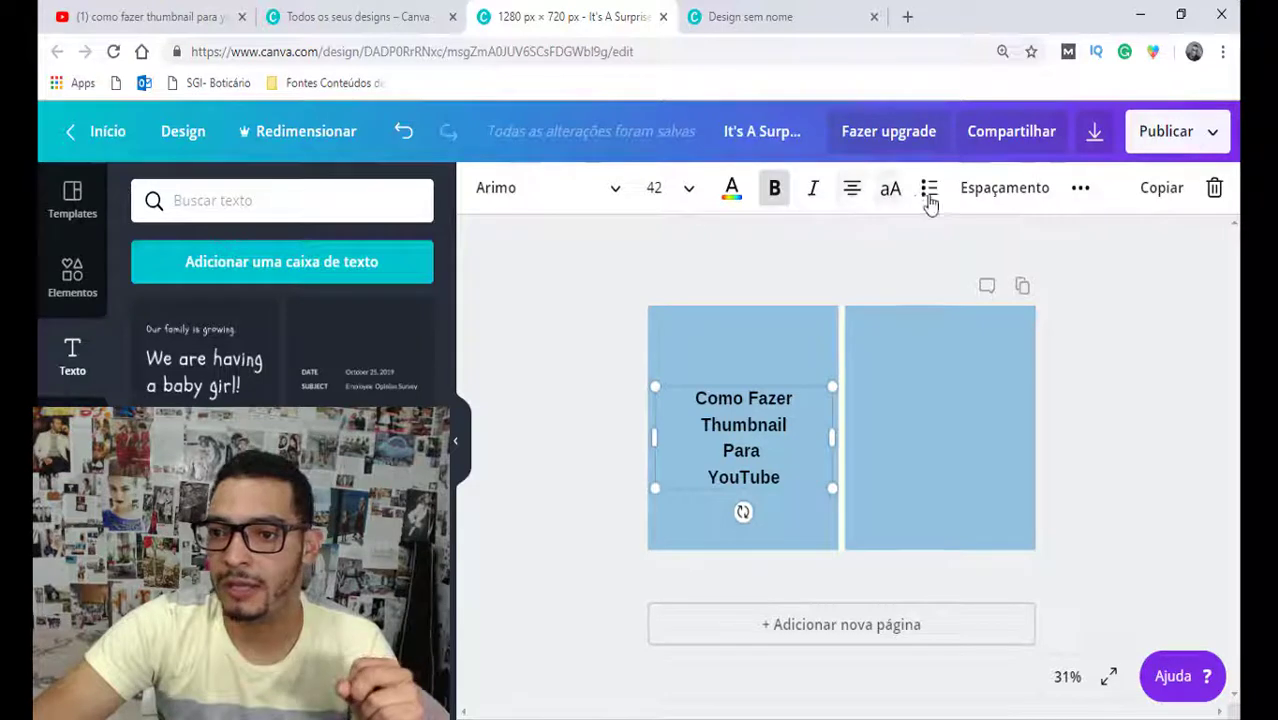
left_click(1027, 200)
Step: Set the title's letter spacing to 13
mouse_move(1059, 262)
left_mouse_down()
mouse_move(1087, 264)
mouse_move(1053, 262)
mouse_move(1079, 304)
left_mouse_up()
left_click_drag(1062, 259, 1074, 297)
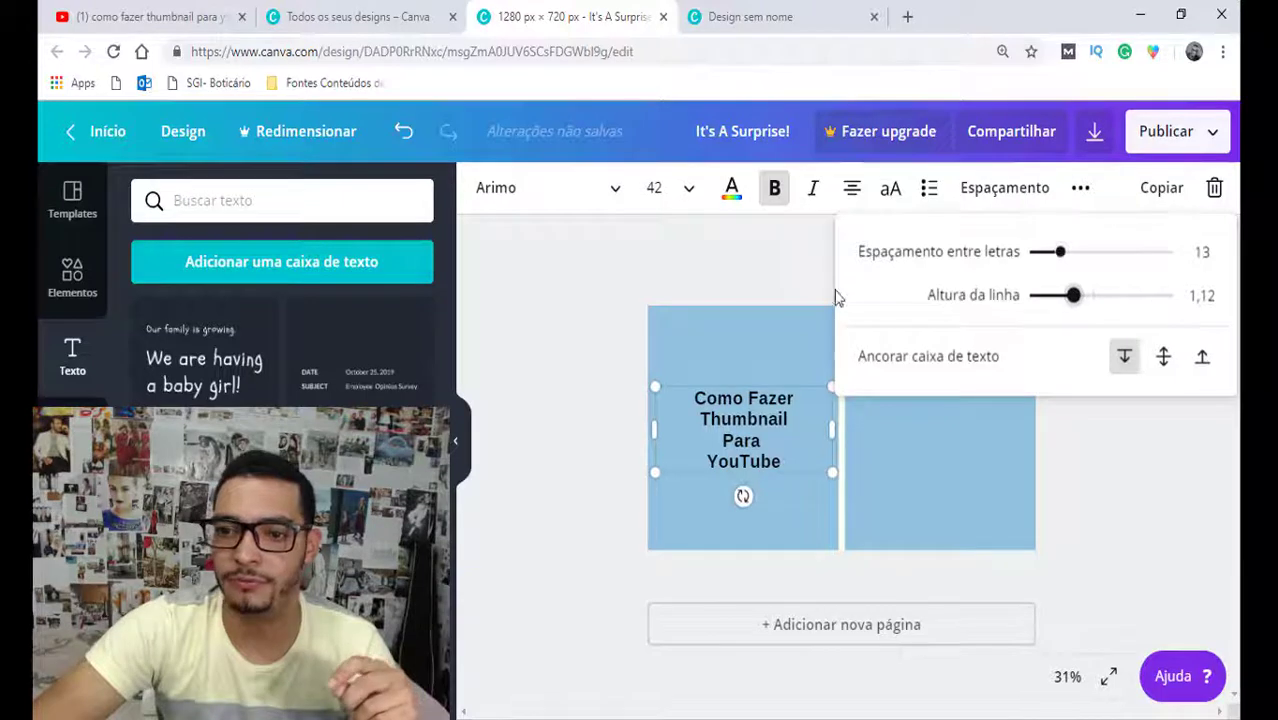
left_click(810, 258)
Step: Left-align the title's four lines and select all its text
left_click(760, 397)
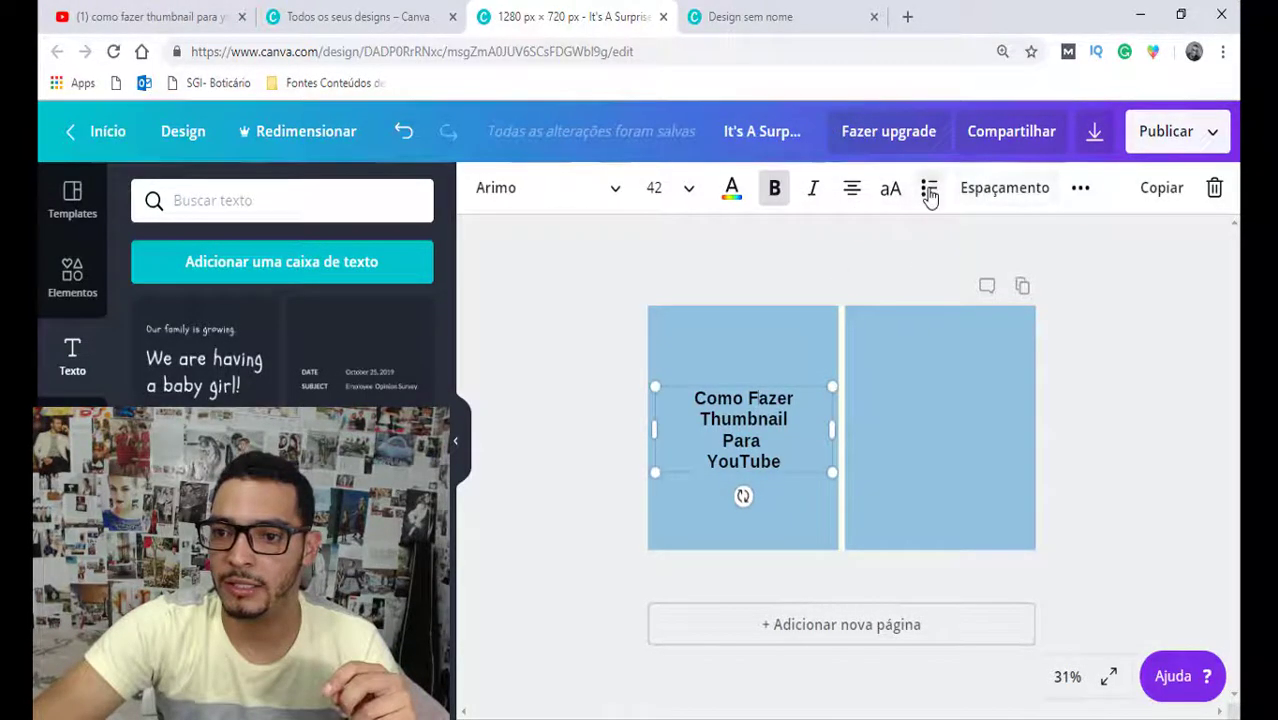
left_click(853, 192)
left_click(859, 243)
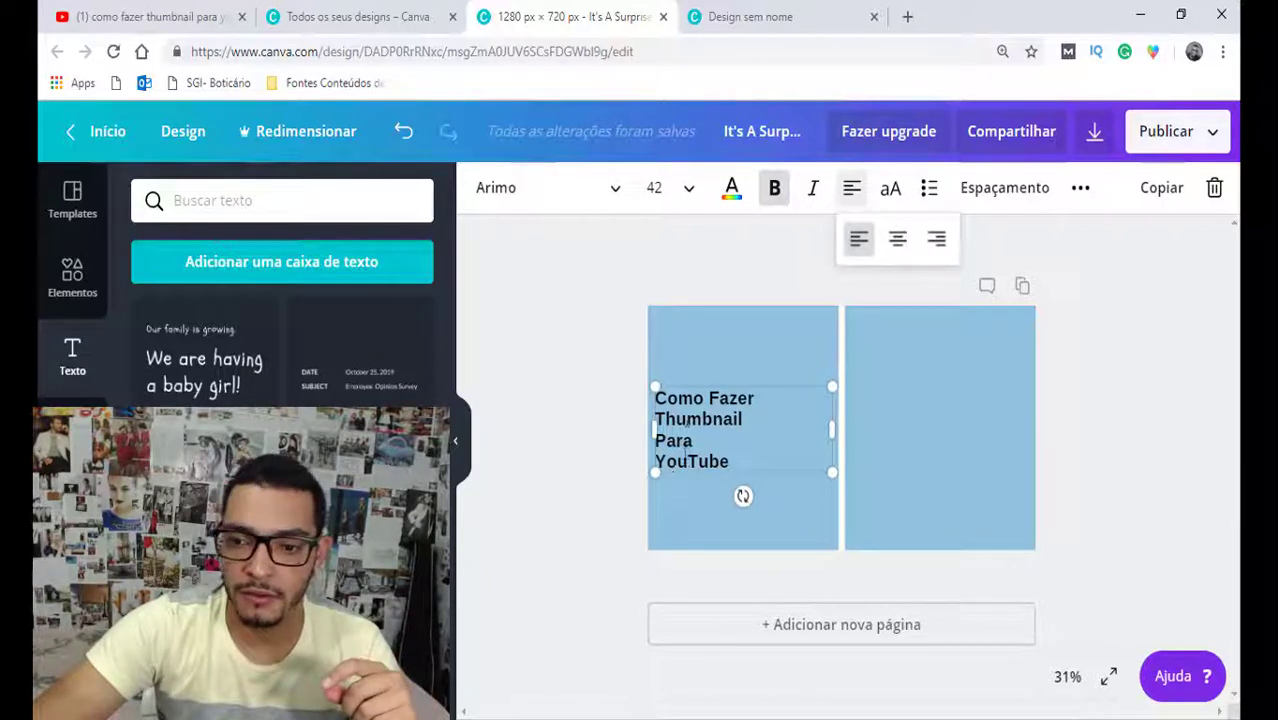
left_click(687, 420)
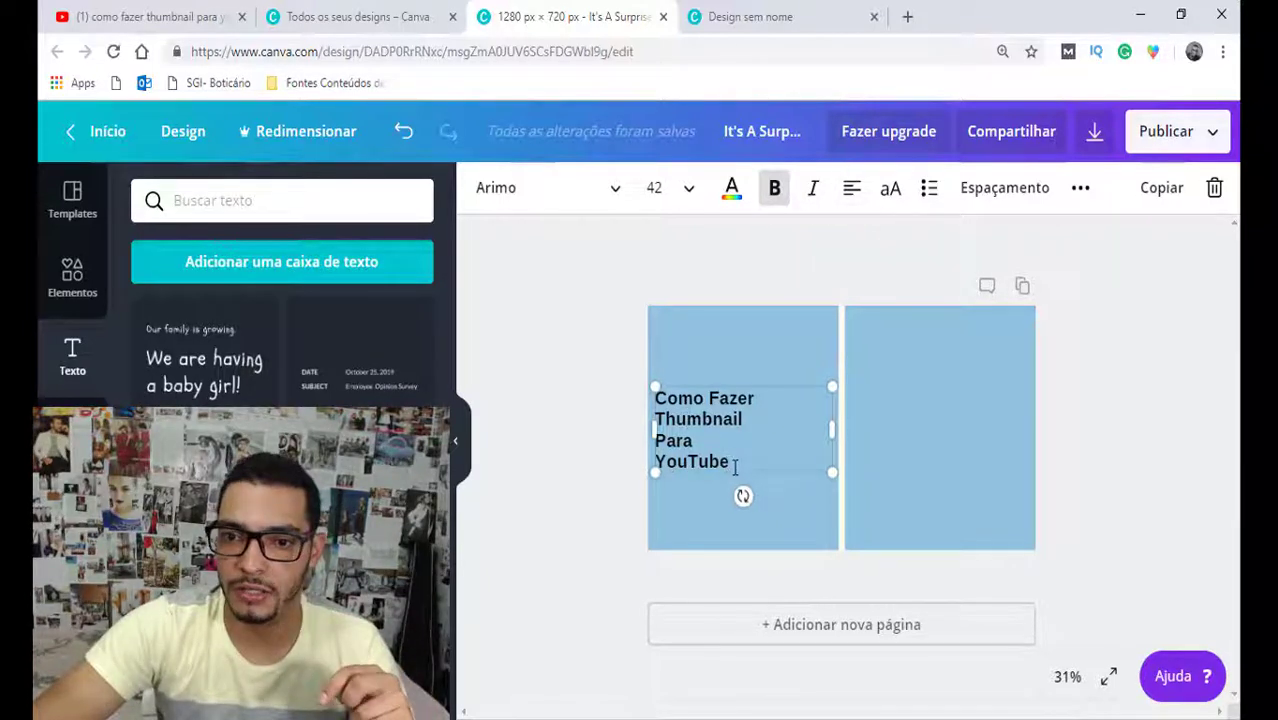
left_click_drag(735, 467, 668, 395)
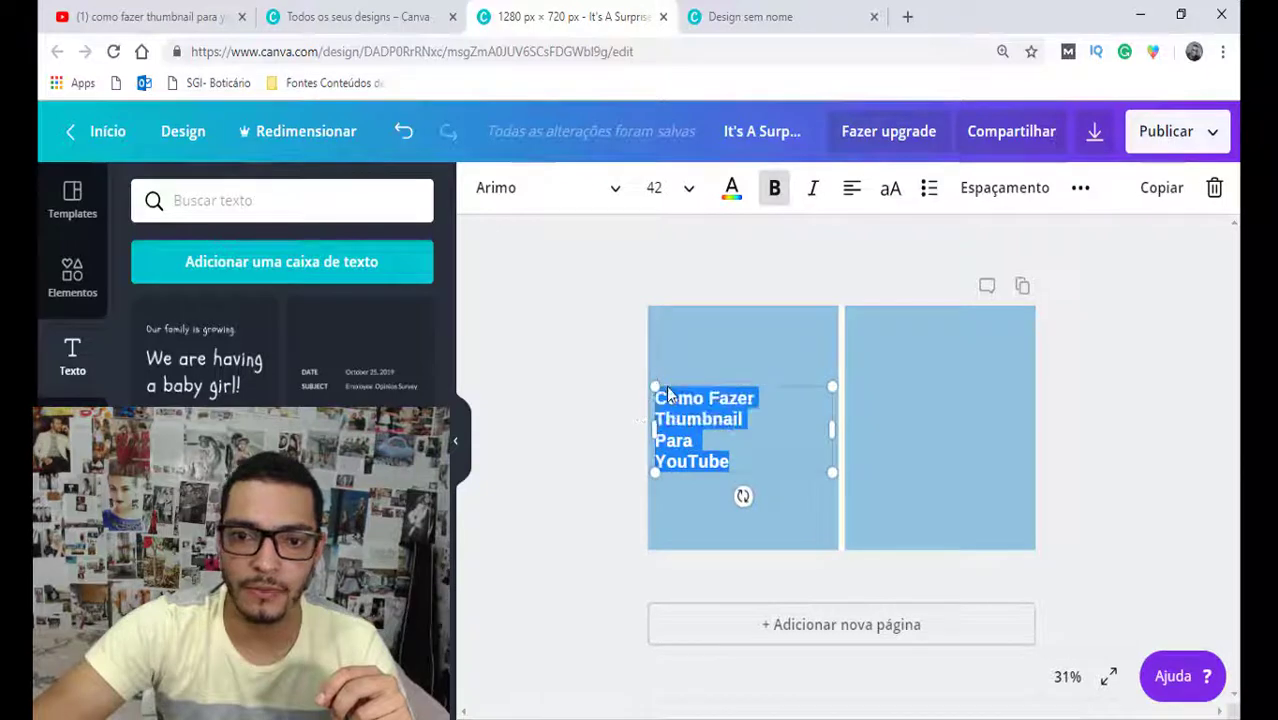
Step: Apply the Aileron Heavy font to the title
left_click(614, 189)
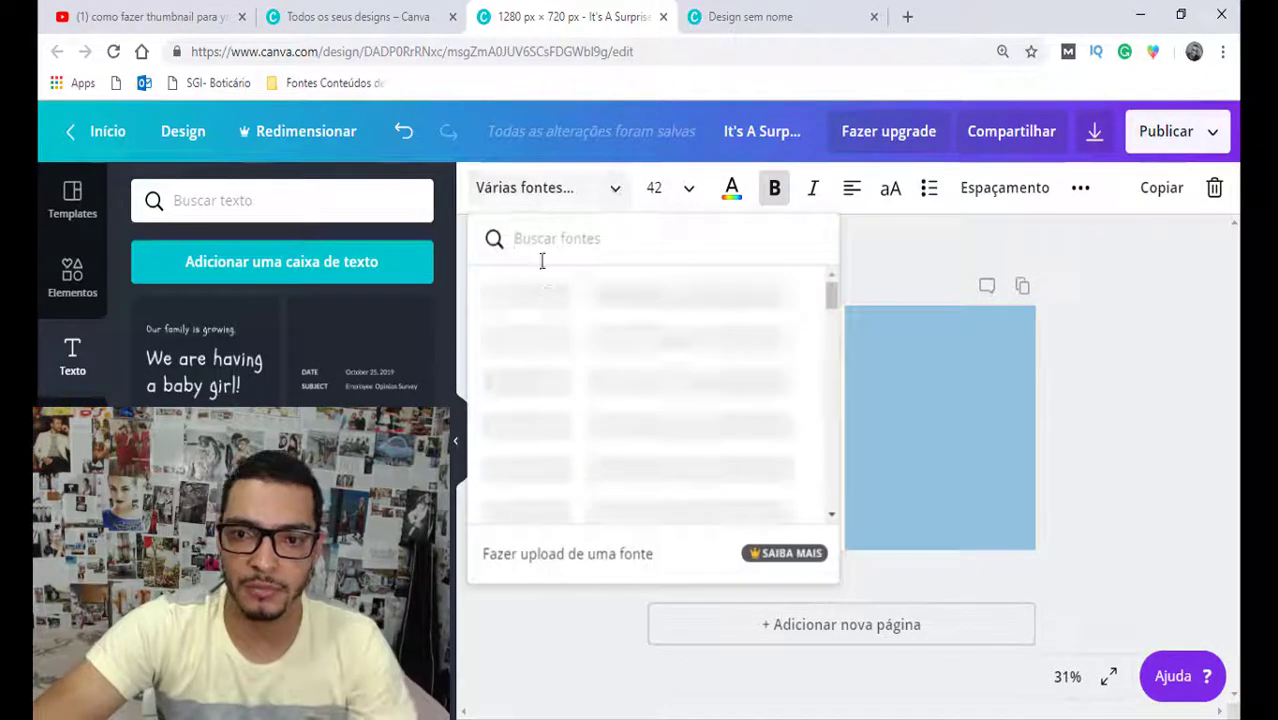
scroll(679, 385, "down", 2)
scroll(682, 370, "down", 1)
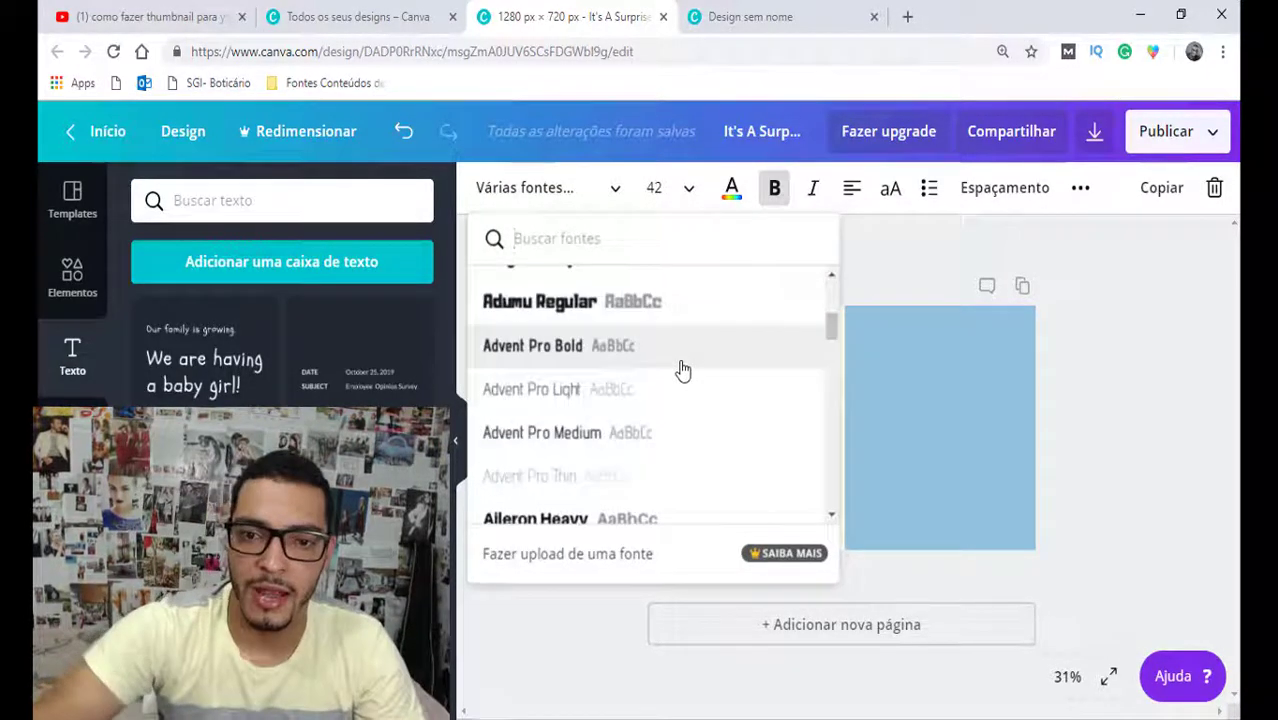
scroll(695, 400, "down", 1)
scroll(693, 414, "down", 1)
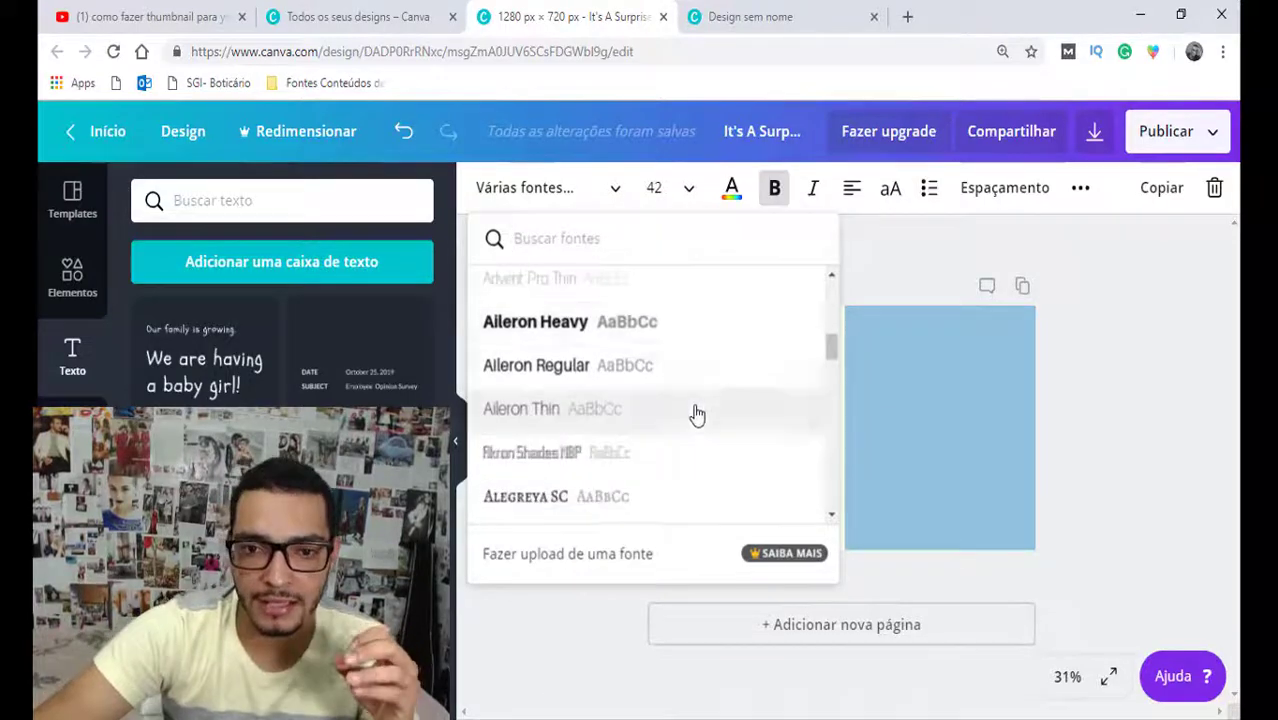
left_click(555, 333)
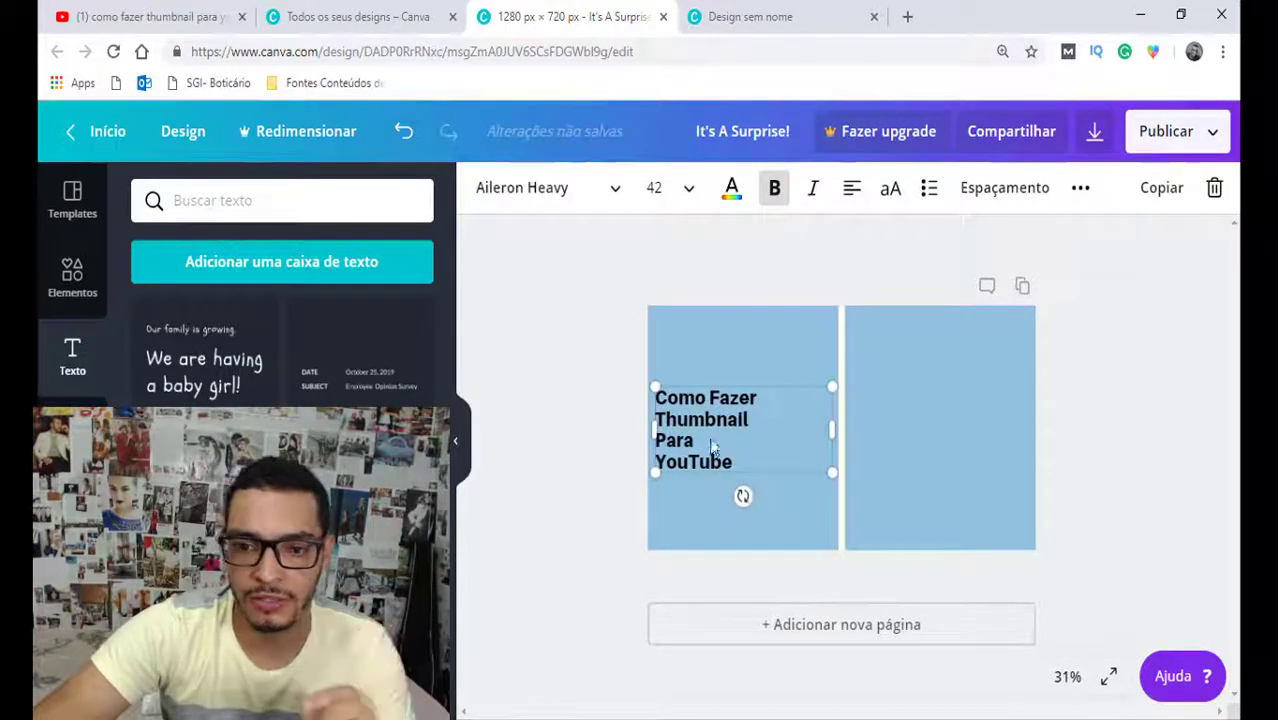
Step: Switch the title font to Anton from the font list
left_click(604, 200)
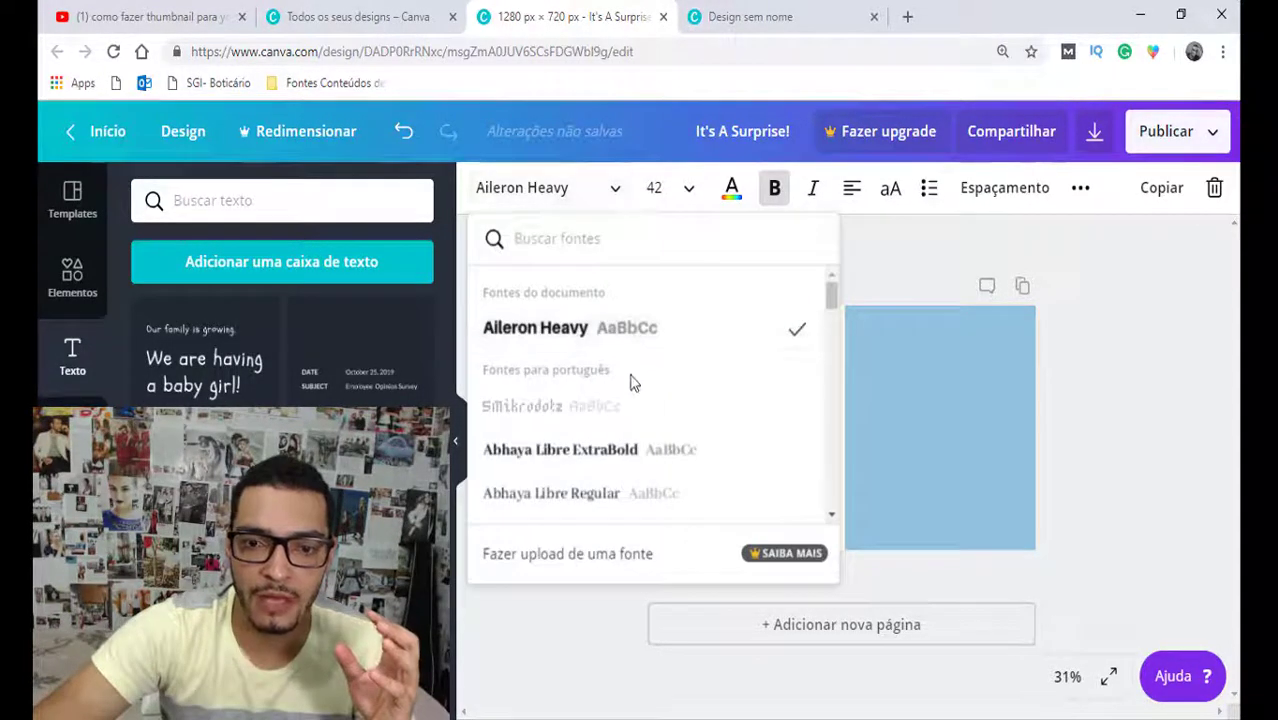
scroll(630, 380, "down", 3)
scroll(630, 382, "down", 3)
scroll(630, 384, "down", 2)
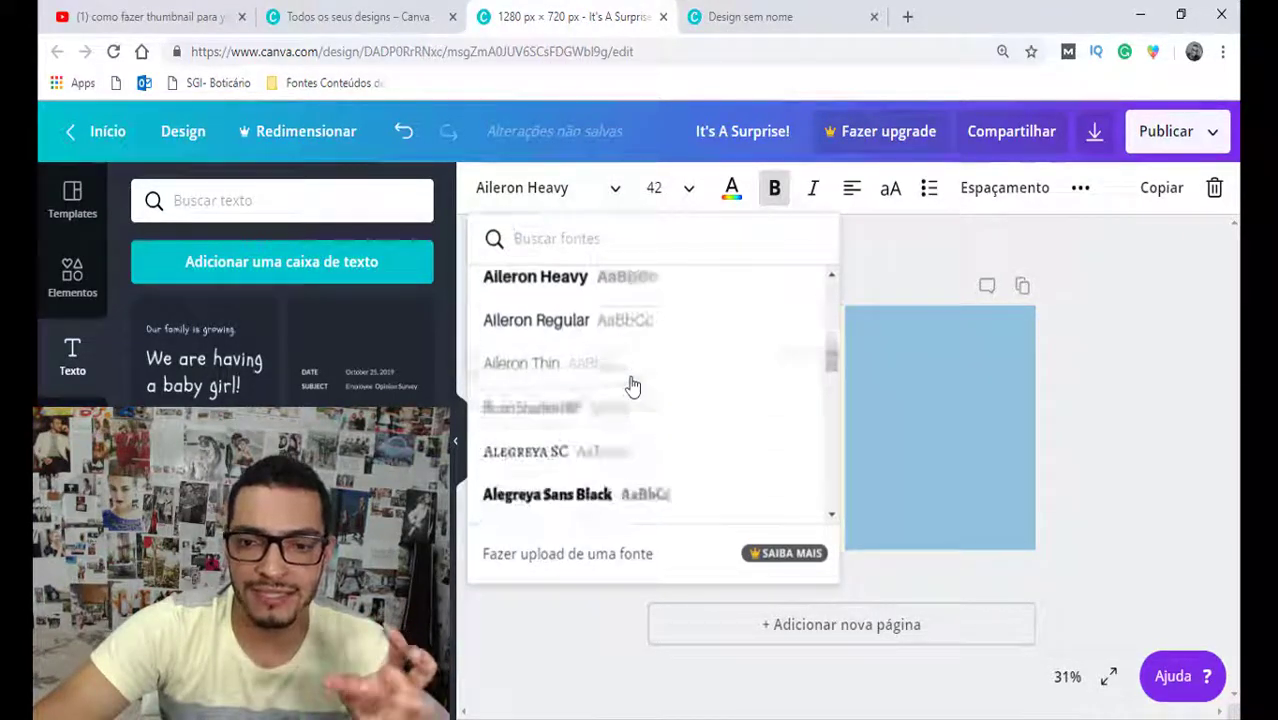
scroll(631, 386, "down", 1)
scroll(632, 388, "up", 2)
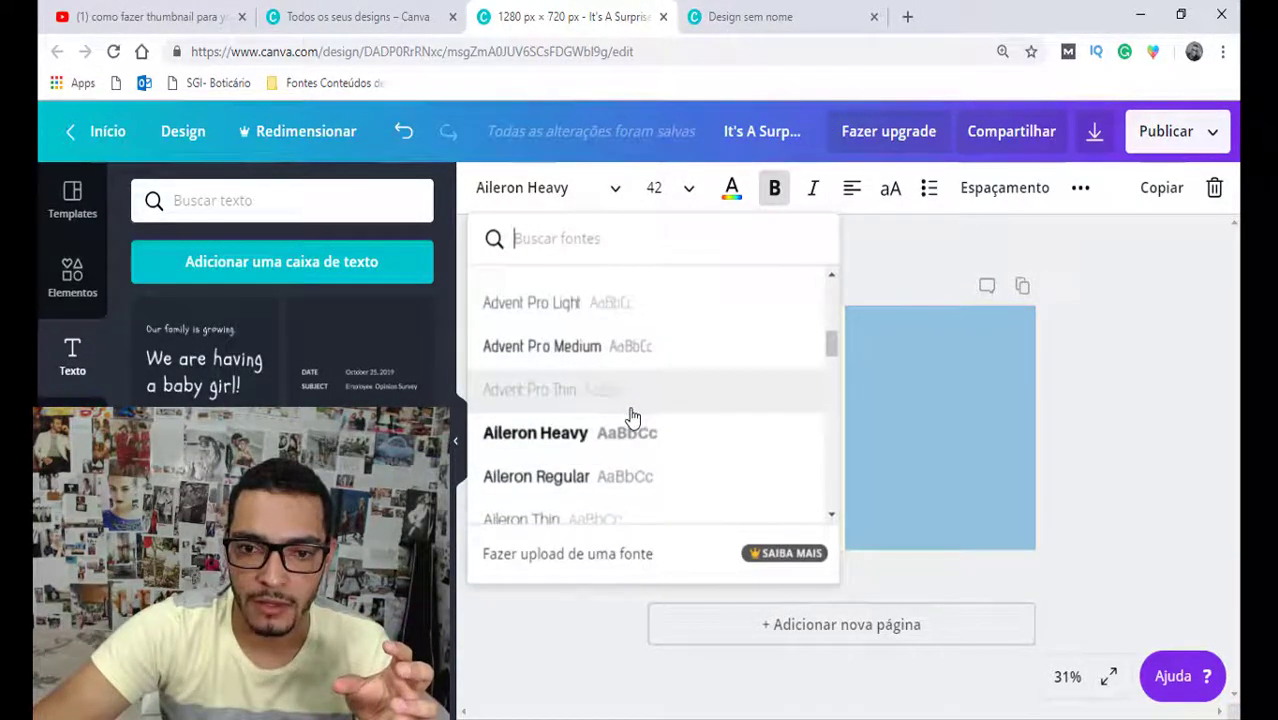
scroll(640, 412, "down", 4)
scroll(655, 408, "down", 2)
scroll(655, 408, "up", 3)
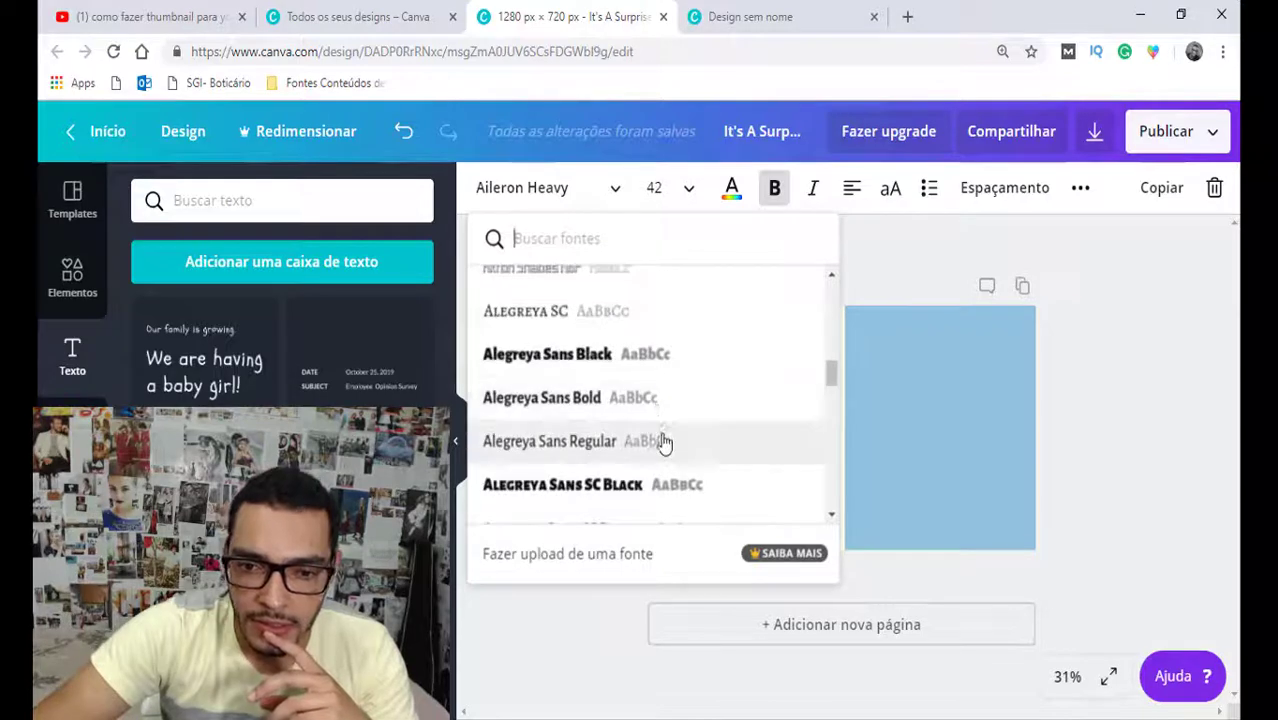
scroll(665, 442, "down", 2)
scroll(610, 388, "down", 1)
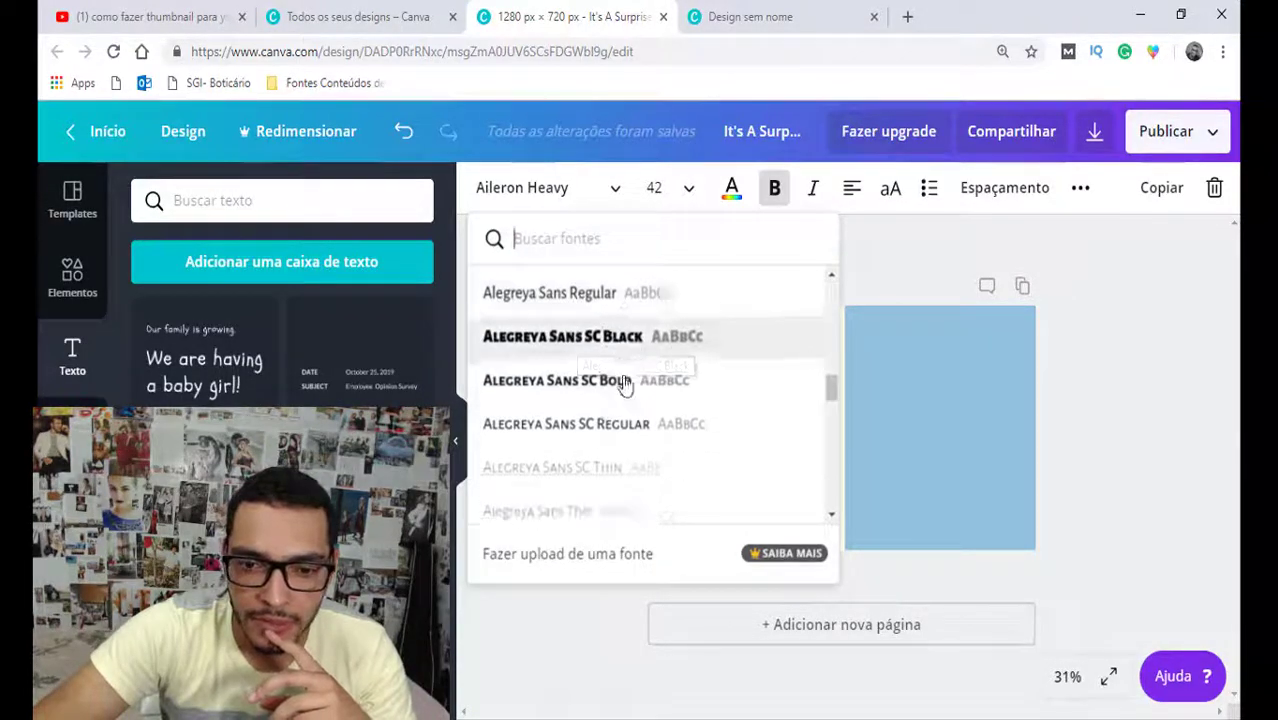
scroll(625, 385, "down", 2)
scroll(644, 384, "down", 3)
scroll(644, 385, "down", 3)
scroll(646, 386, "down", 1)
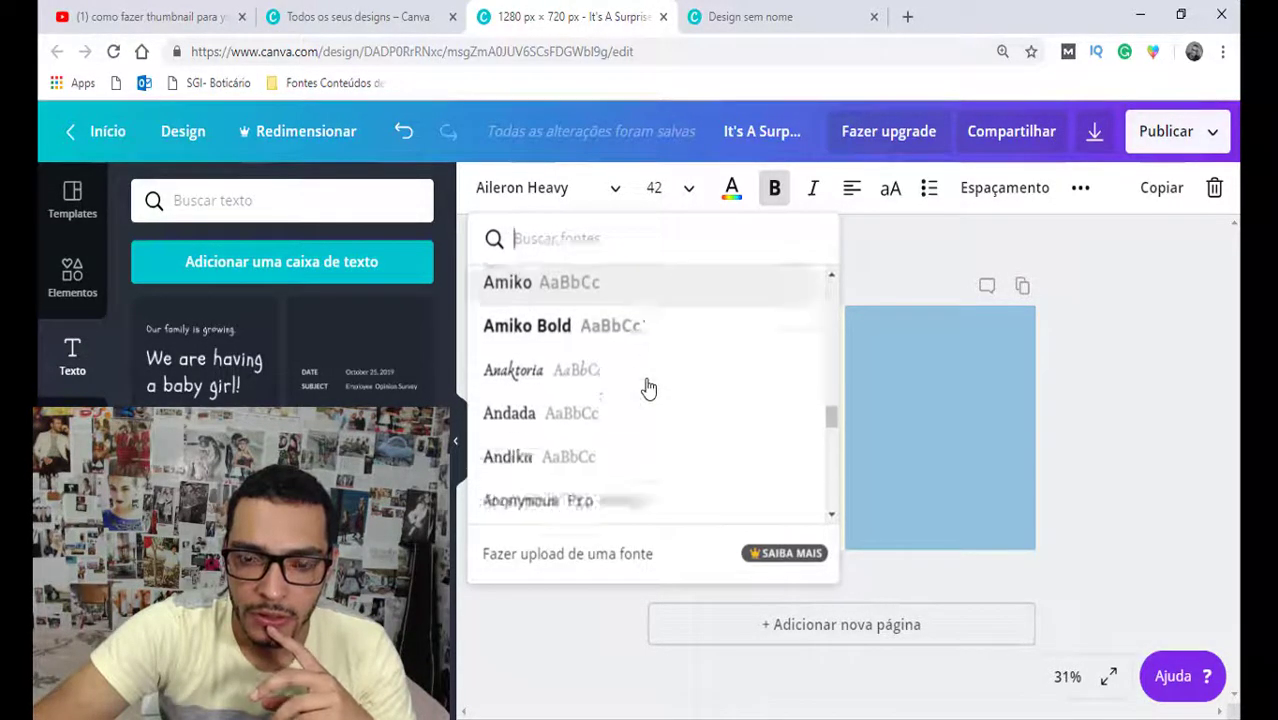
scroll(648, 388, "down", 3)
scroll(645, 382, "down", 2)
scroll(610, 365, "up", 2)
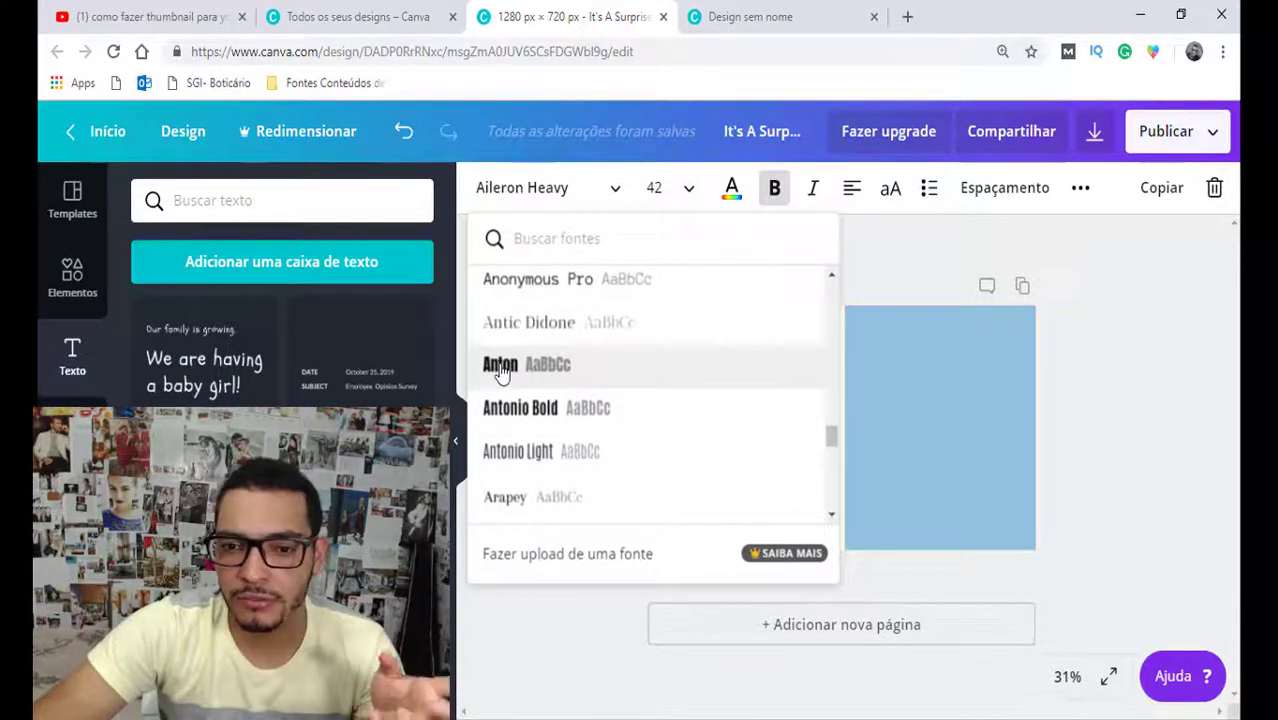
left_click(500, 366)
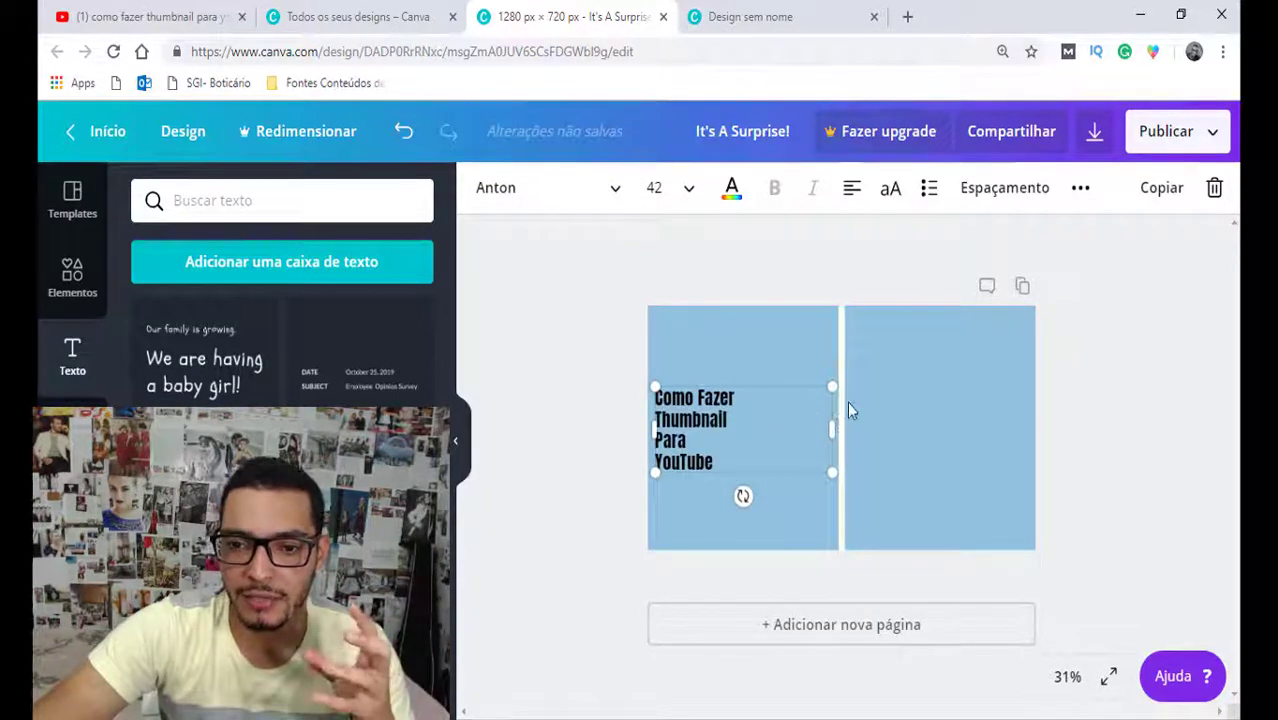
Step: Enlarge the title to 75.2, tilt it about 13° counter-clockwise and reposition it
left_click_drag(834, 388, 976, 328)
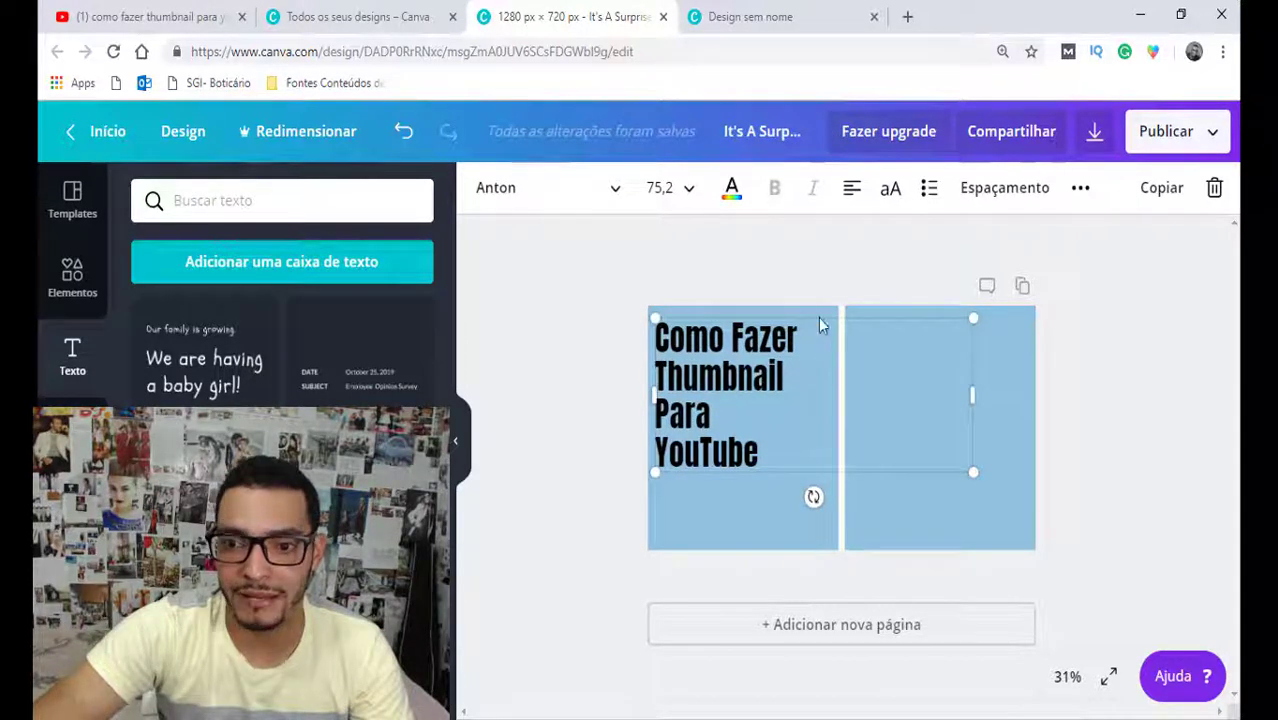
left_click_drag(819, 317, 824, 350)
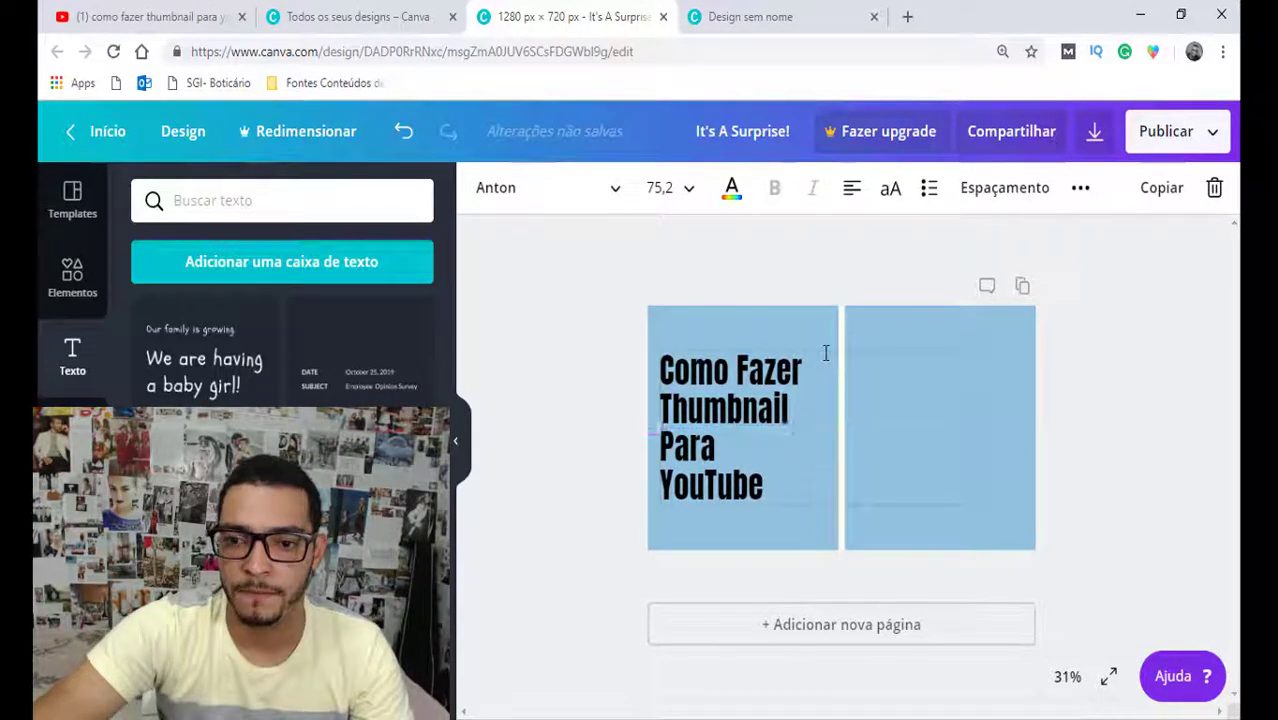
left_click(1079, 370)
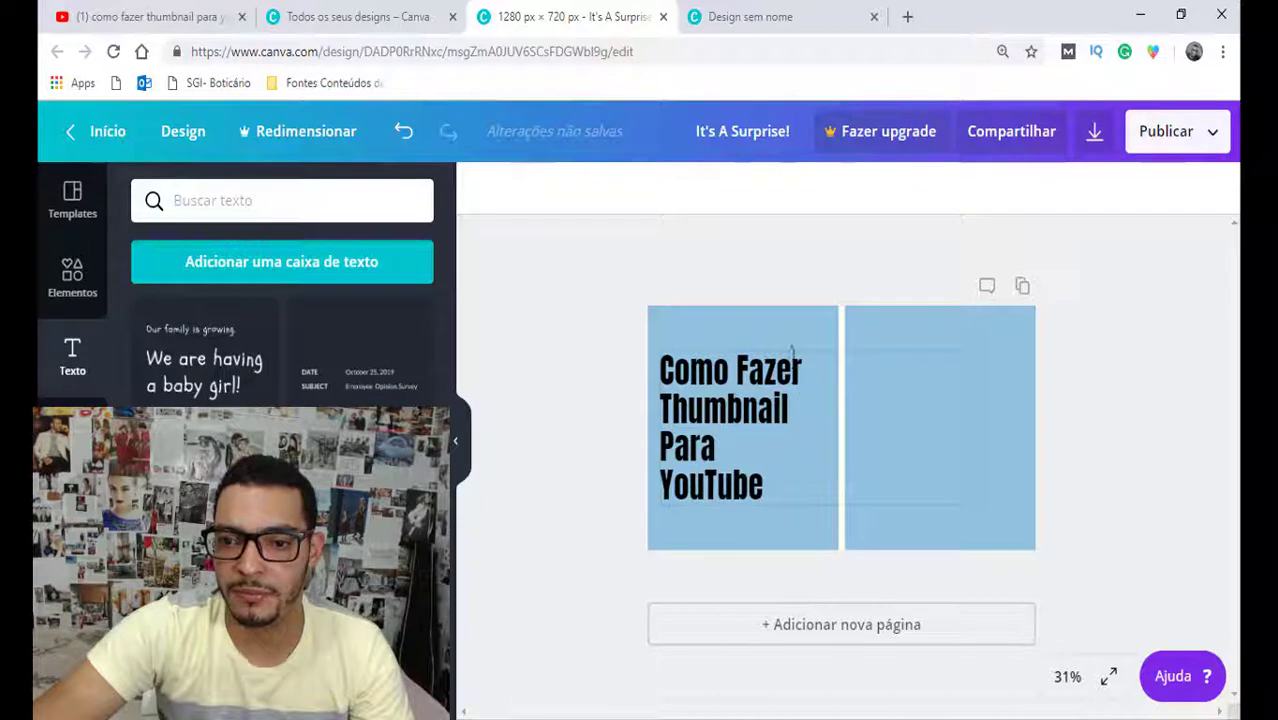
left_click(818, 352)
mouse_move(818, 529)
left_mouse_down()
mouse_move(836, 526)
mouse_move(662, 416)
mouse_move(664, 386)
left_mouse_up()
left_click(807, 352)
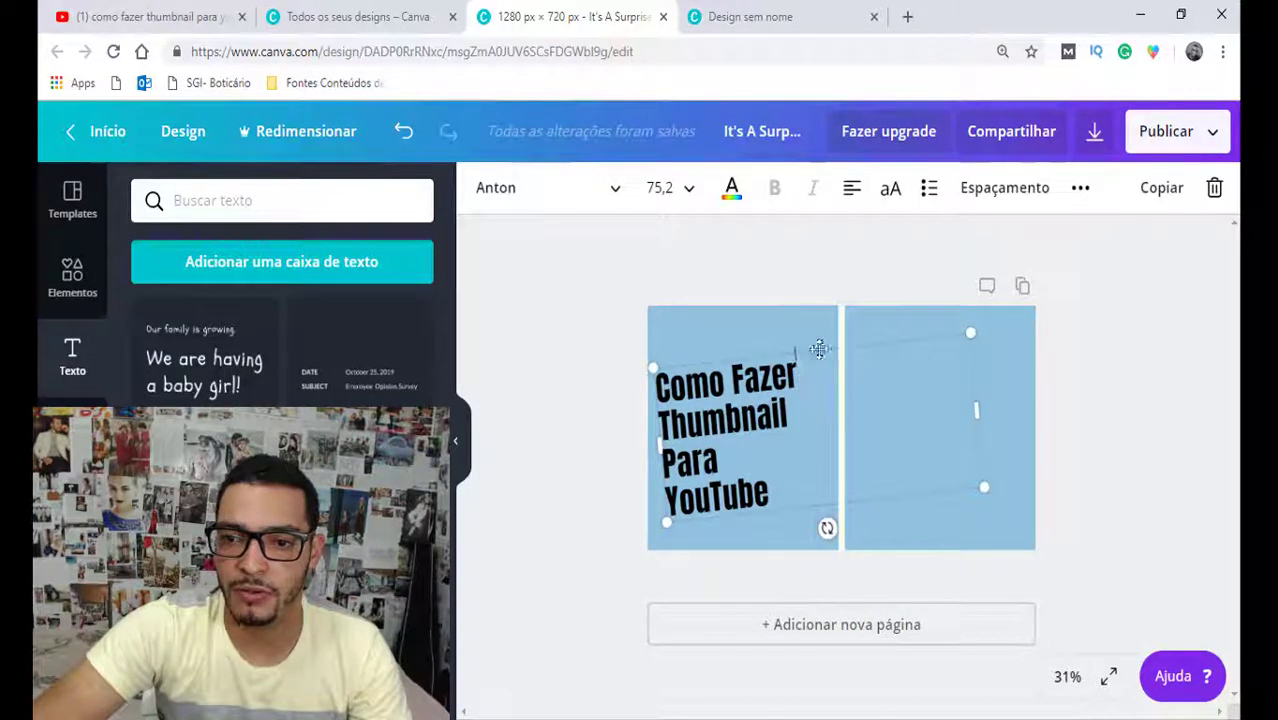
left_click_drag(819, 348, 827, 334)
Step: Make the title text white, then select the page background
left_click(733, 192)
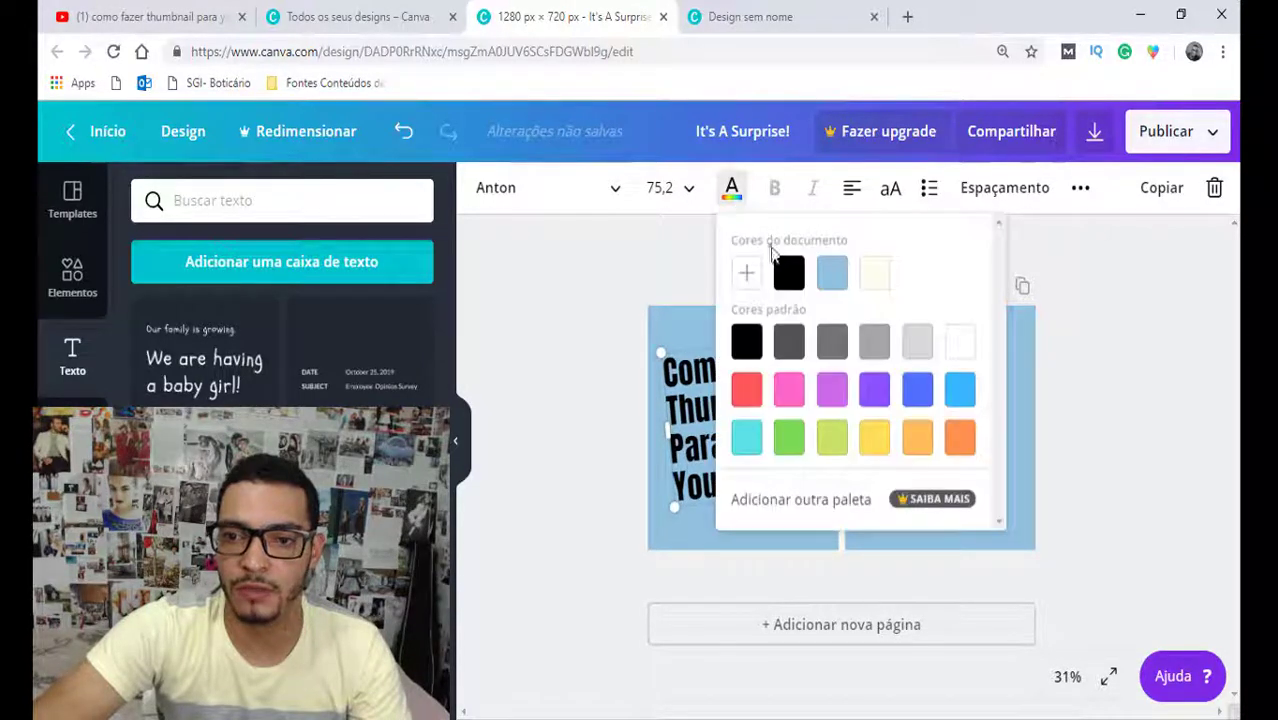
left_click(960, 342)
left_click(1121, 362)
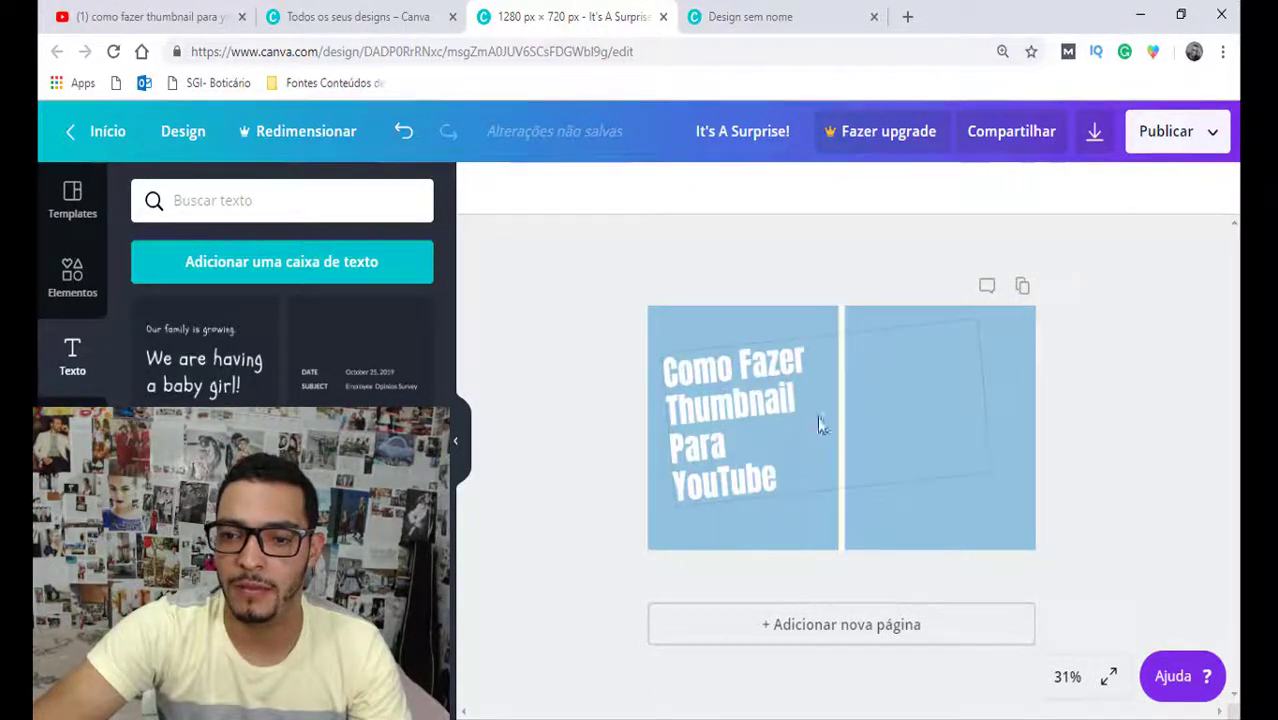
left_click(975, 525)
left_click(958, 466)
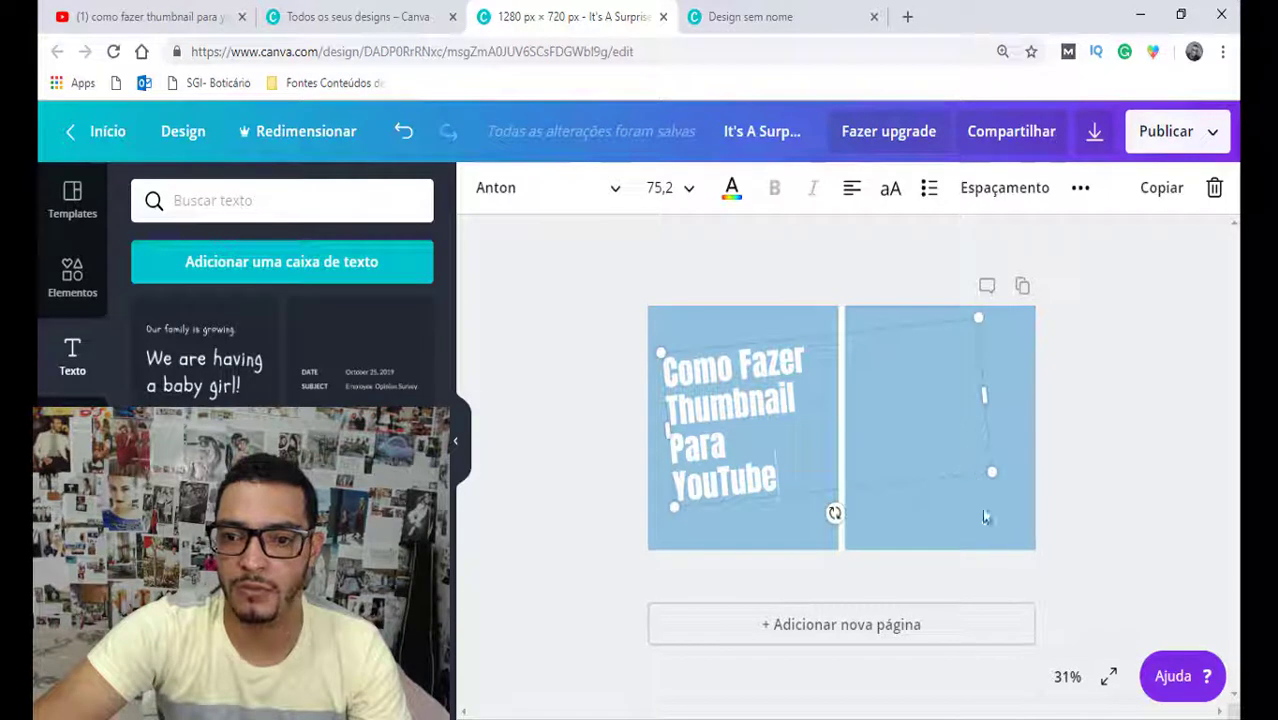
left_click(986, 511)
left_click(971, 396)
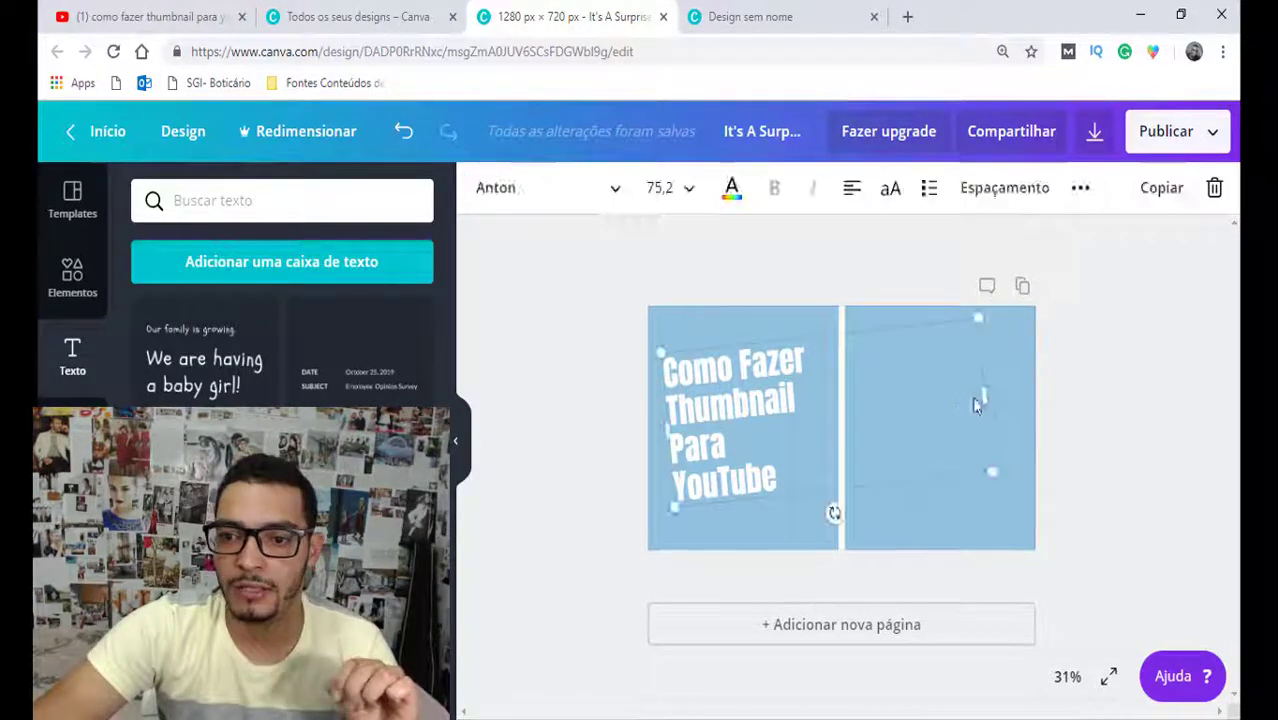
left_click(1024, 393)
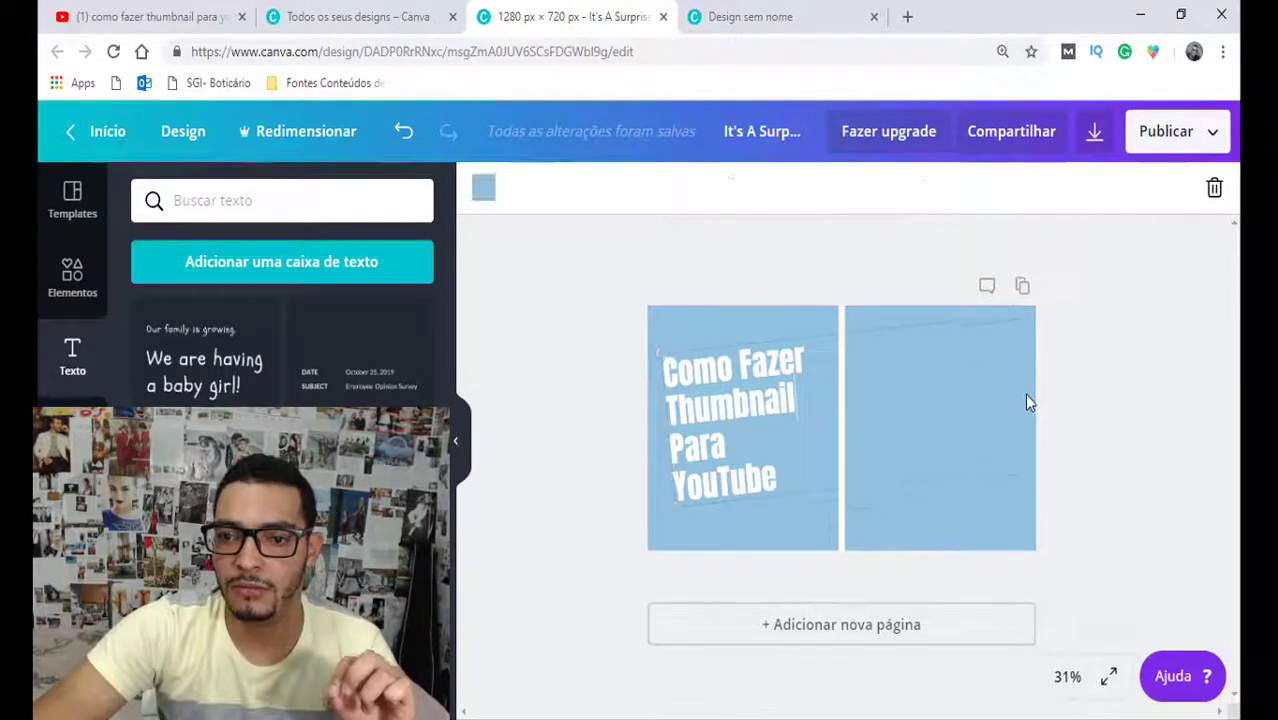
Step: Change the page background to a stronger, vivid blue with the custom colour picker
left_click(484, 187)
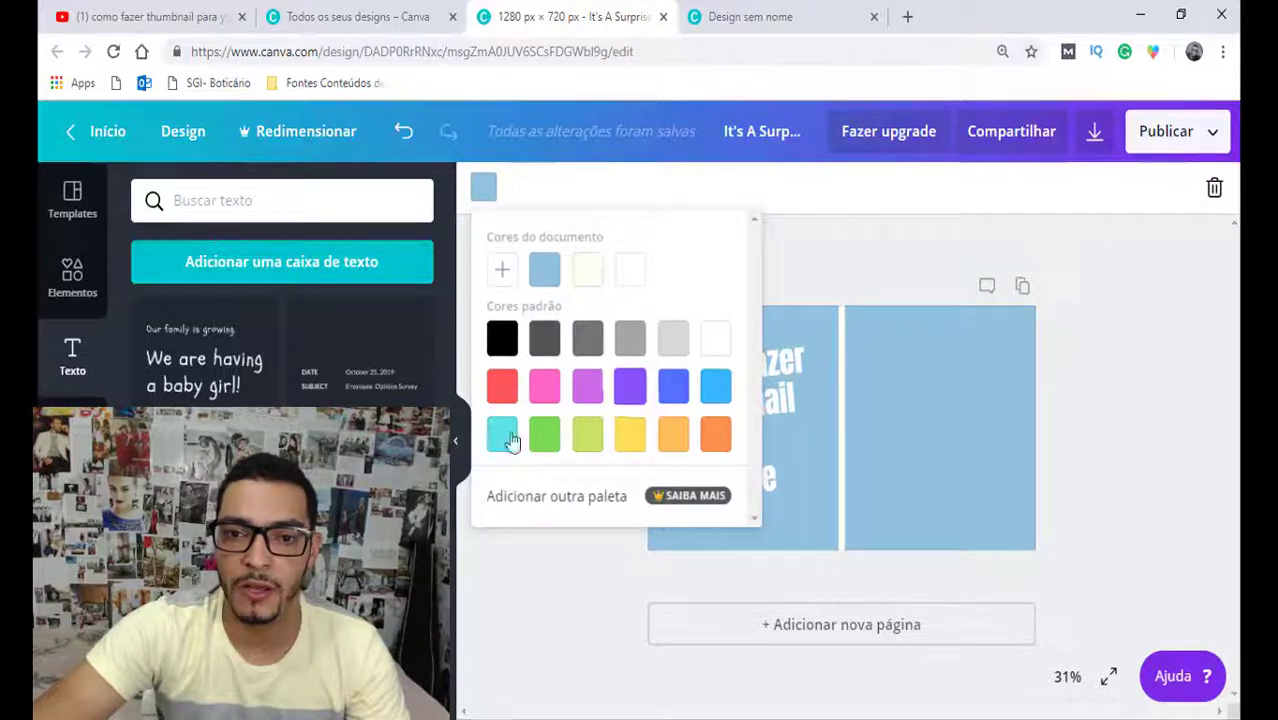
left_click(502, 270)
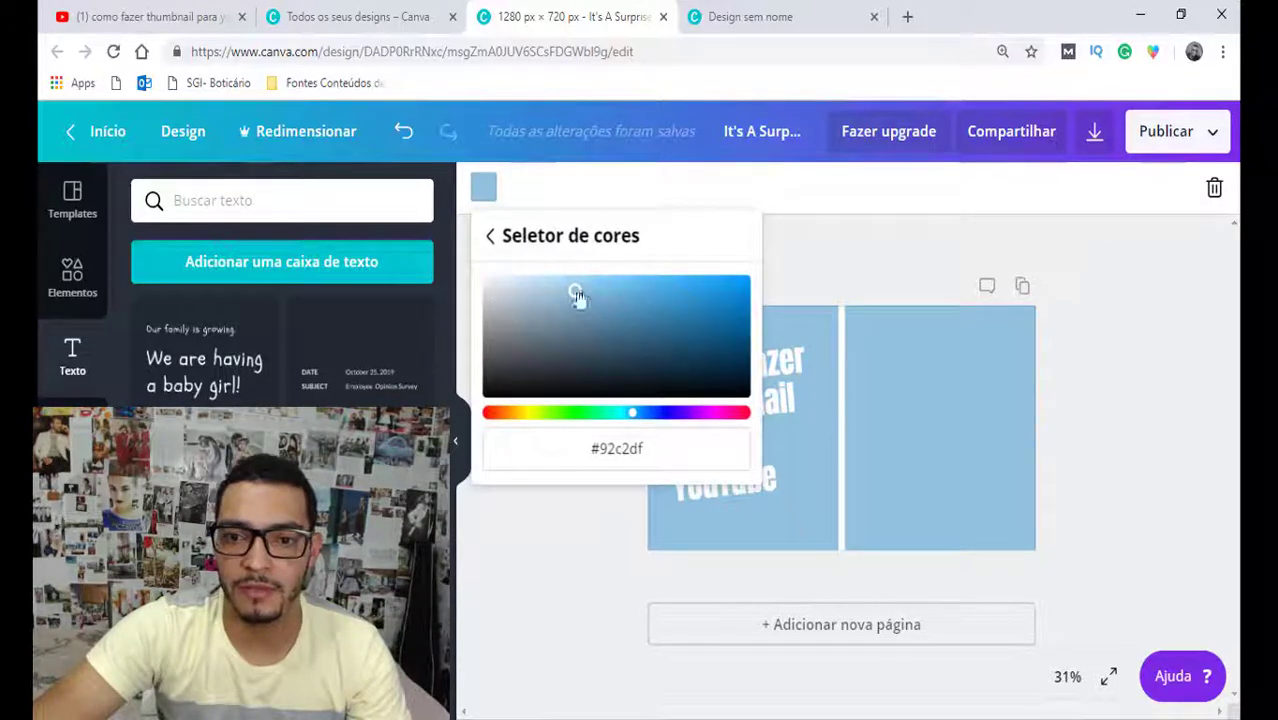
mouse_move(577, 295)
left_mouse_down()
mouse_move(650, 288)
mouse_move(745, 303)
mouse_move(741, 289)
left_mouse_up()
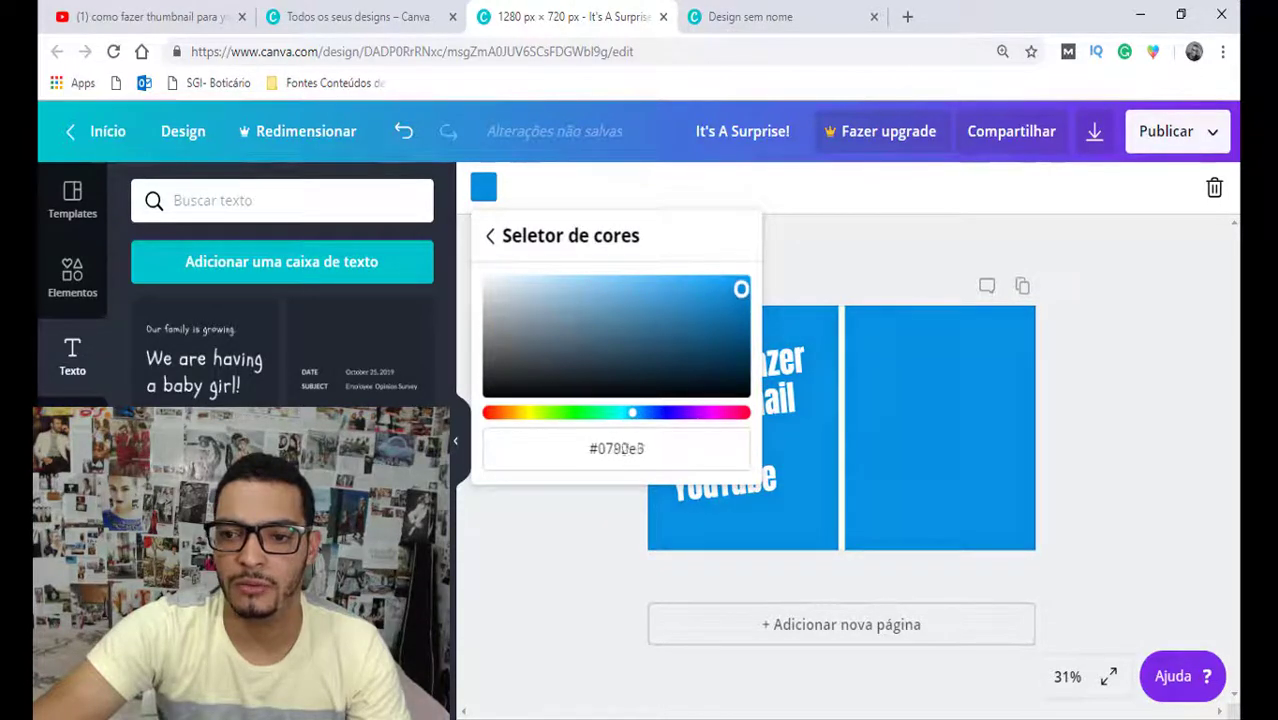
left_click(833, 262)
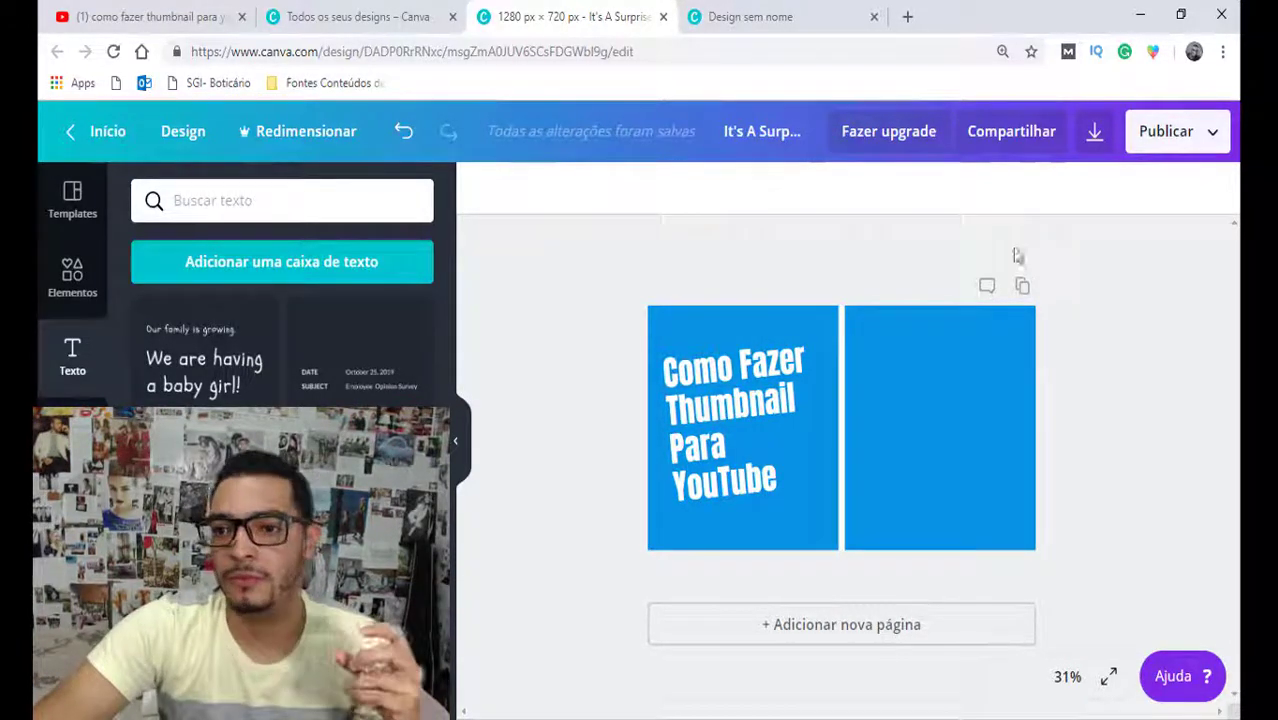
Step: Check the title's transparency setting, keeping opacity at 100, and reselect the title
key("Tab")
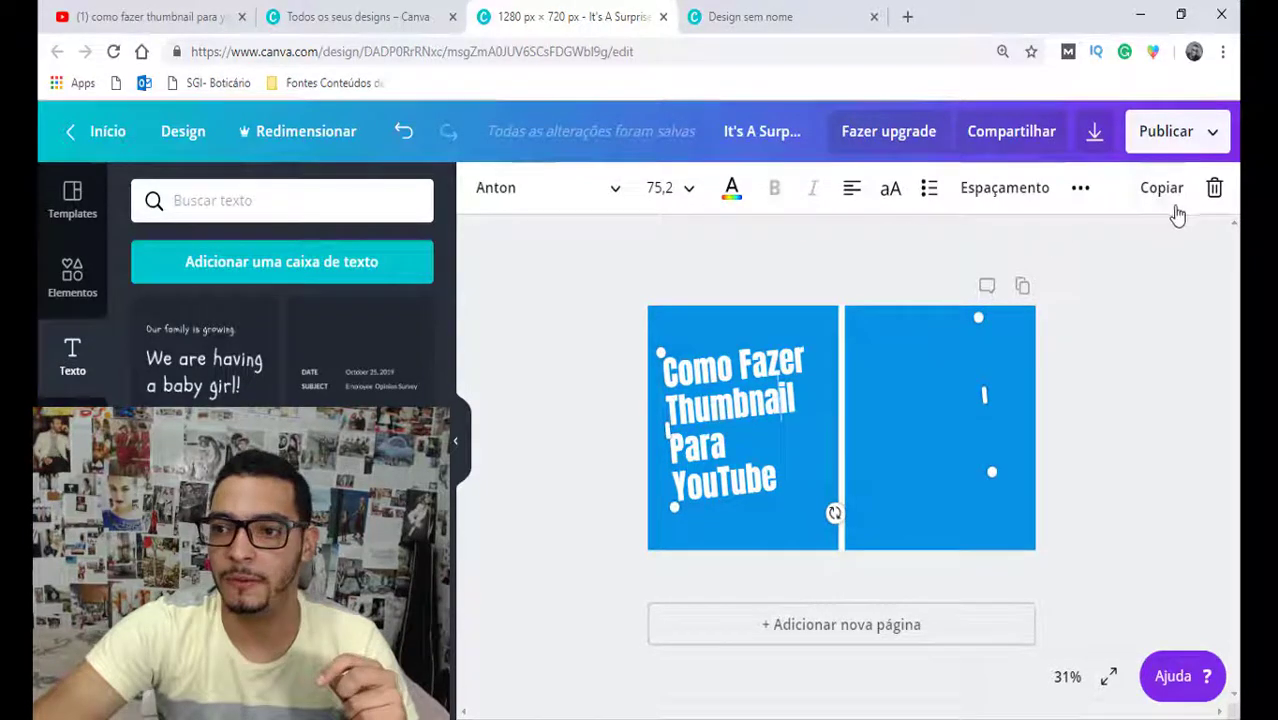
left_click(1208, 140)
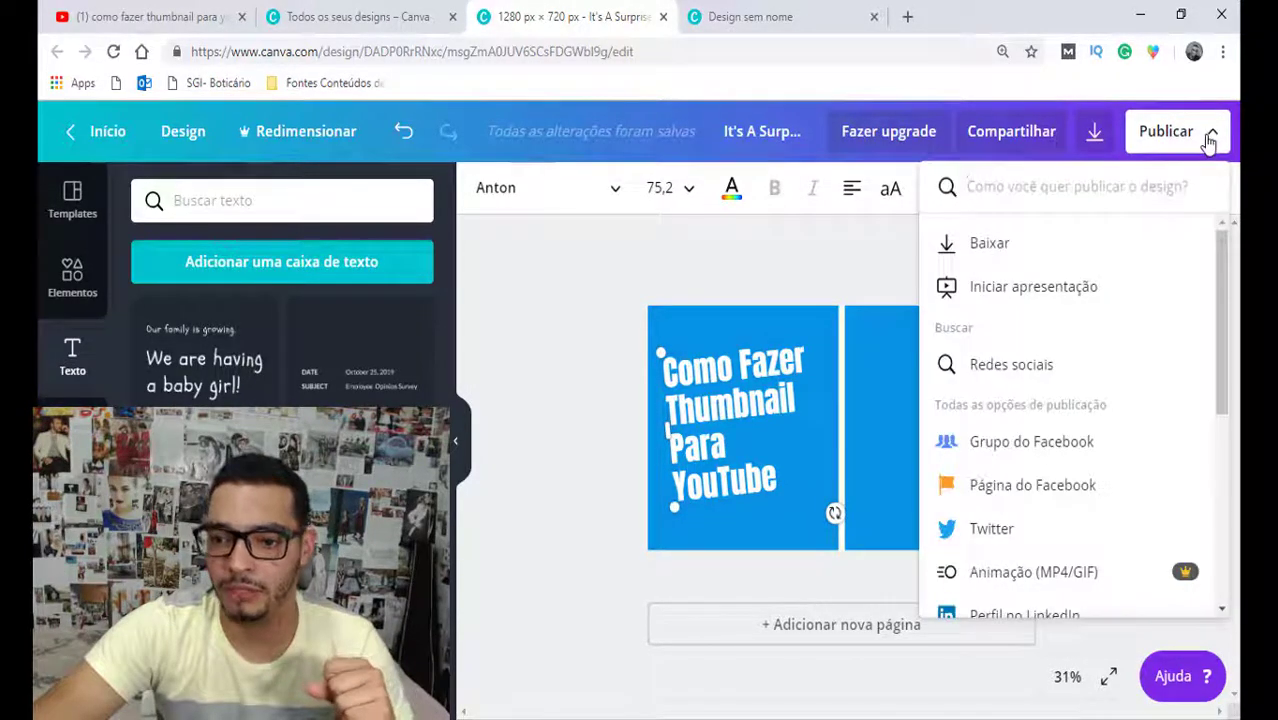
left_click(1208, 140)
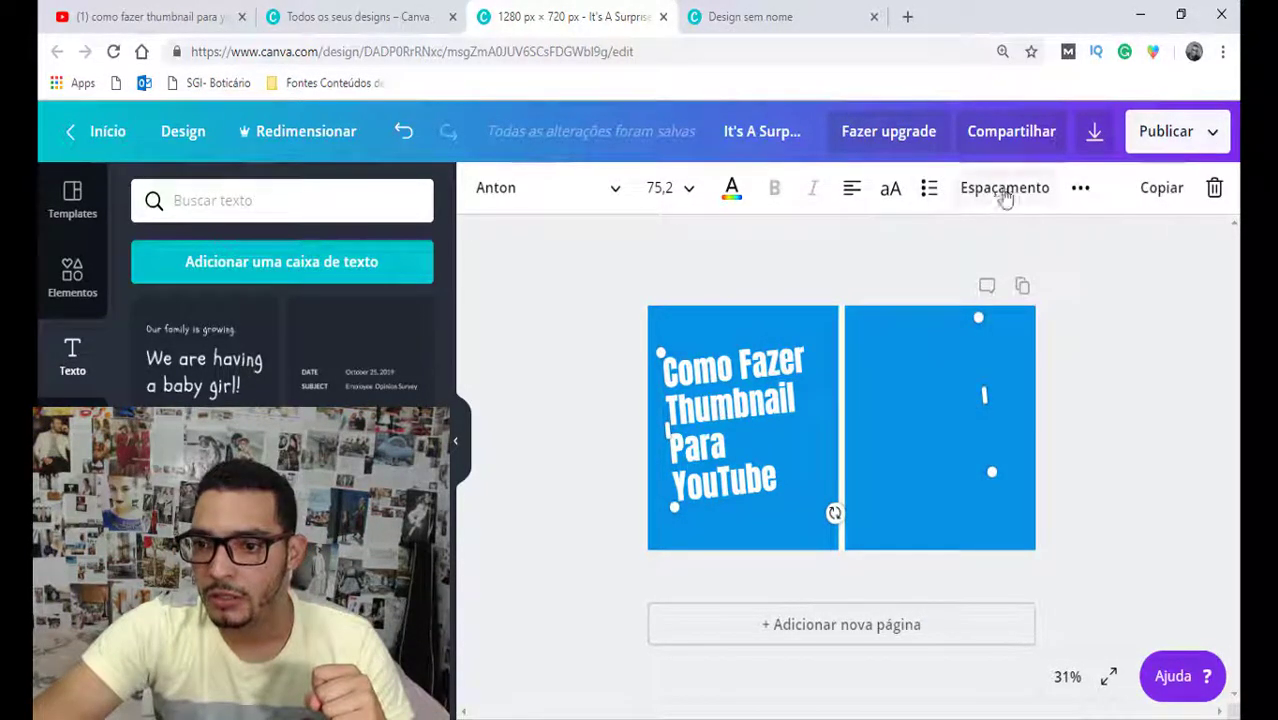
left_click(1076, 189)
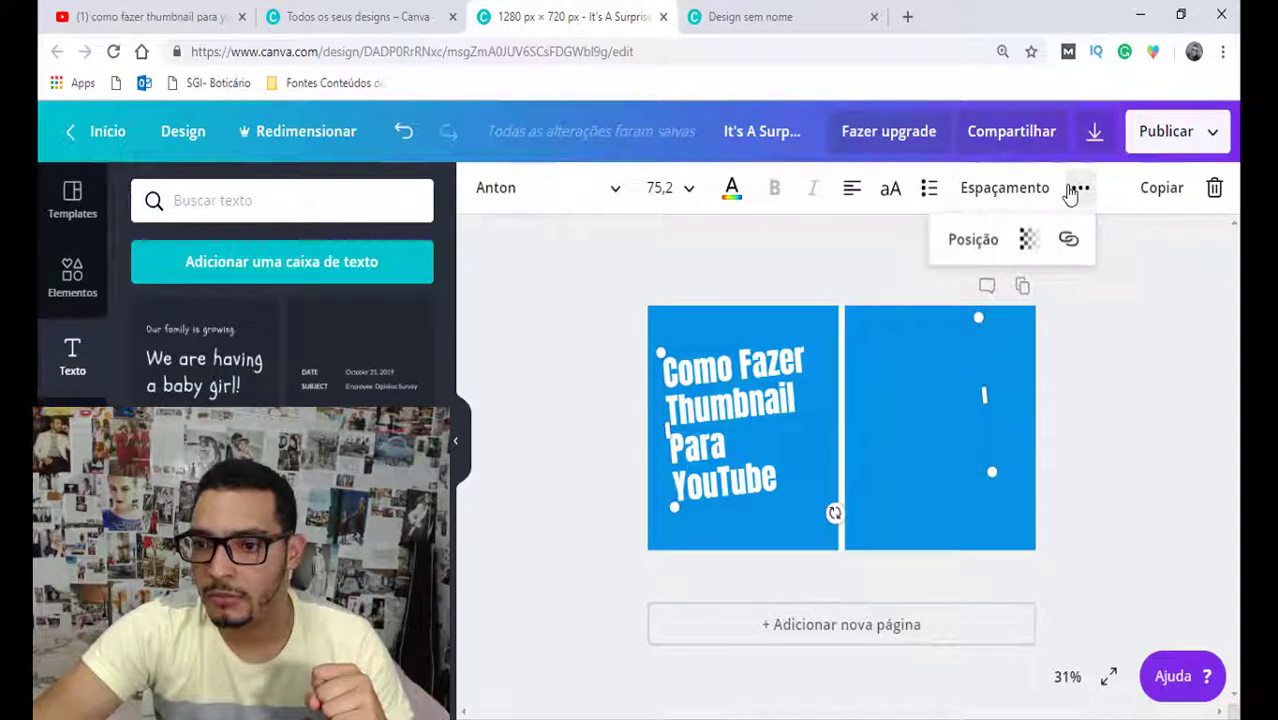
left_click(1034, 244)
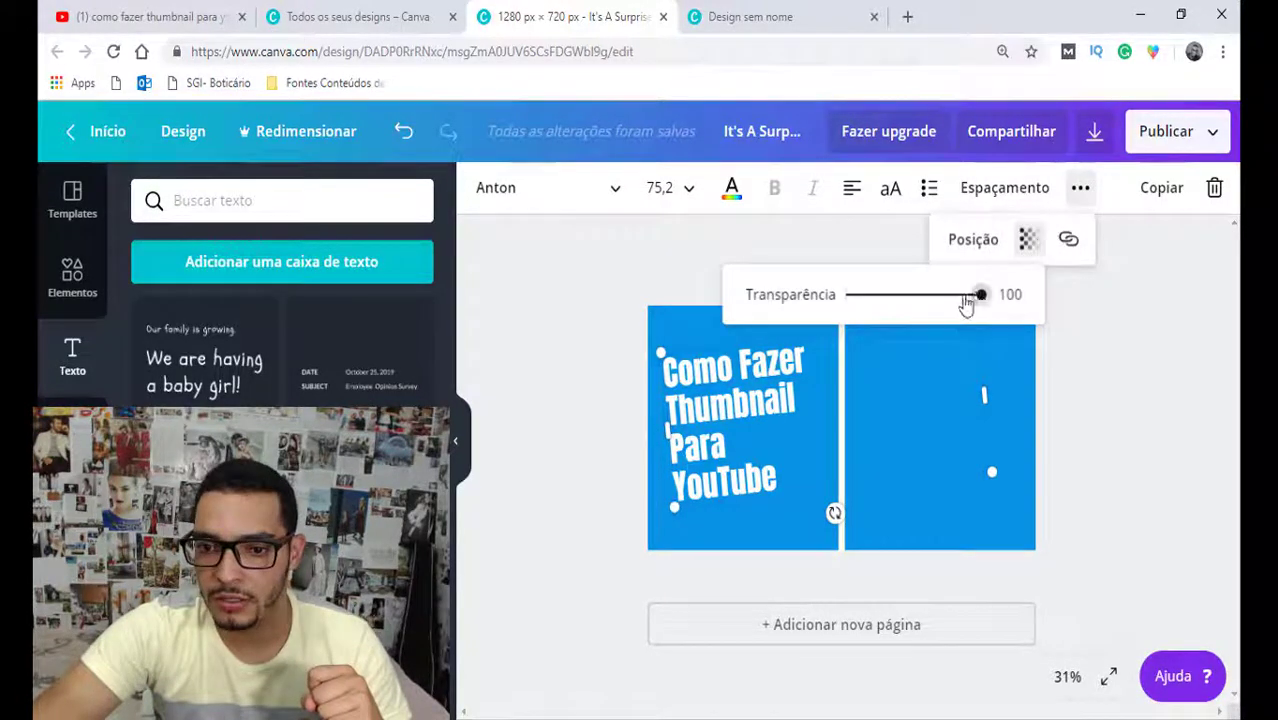
mouse_move(966, 303)
left_mouse_down()
mouse_move(955, 303)
mouse_move(1033, 297)
left_mouse_up()
left_click(1084, 265)
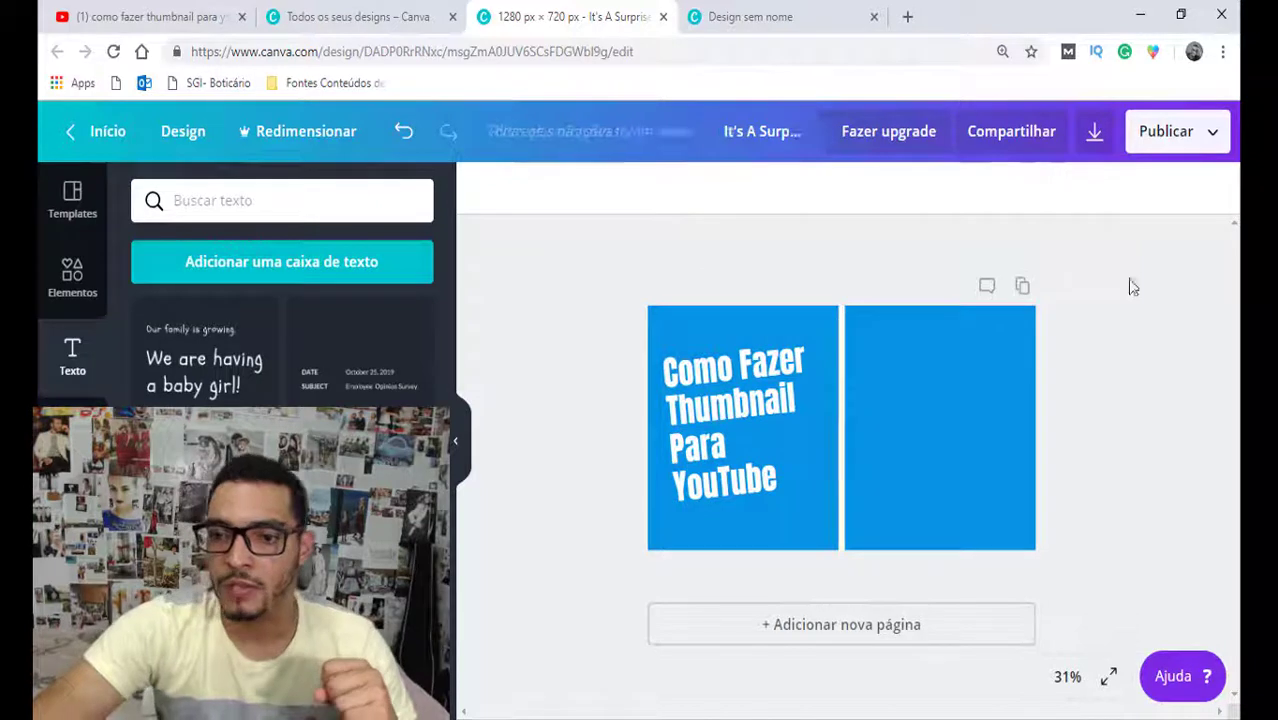
left_click(755, 393)
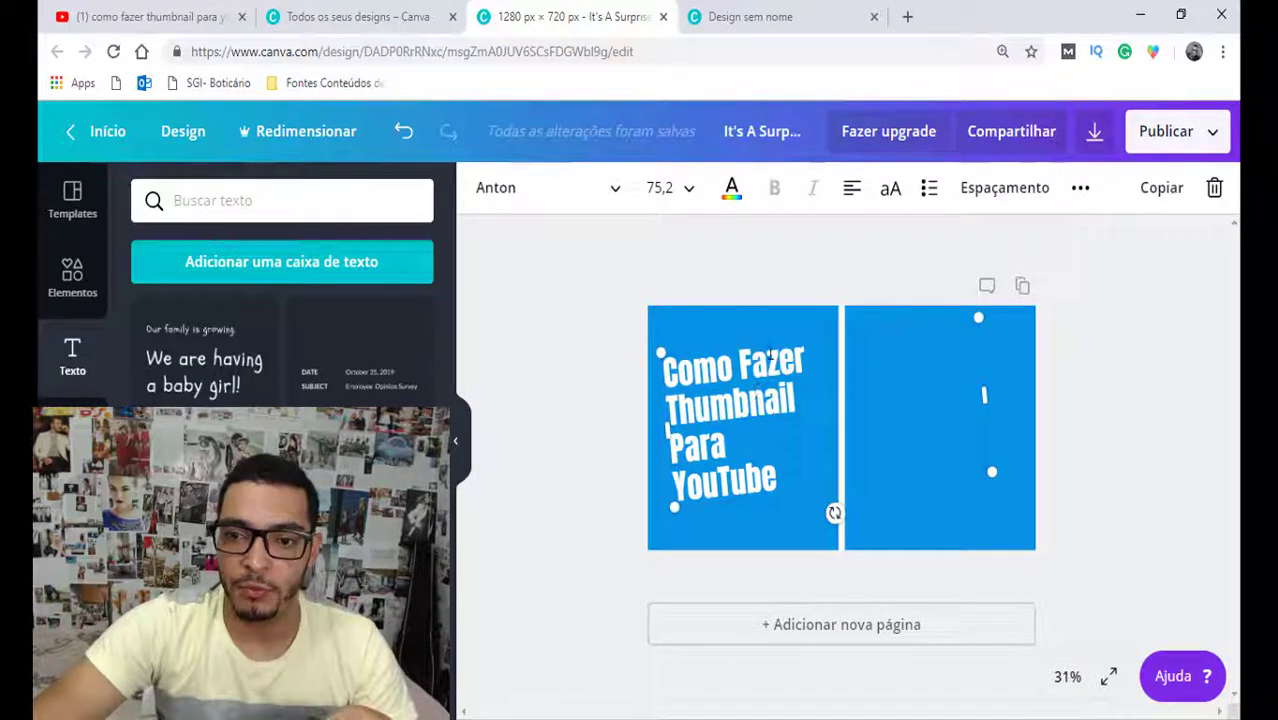
left_click(706, 346)
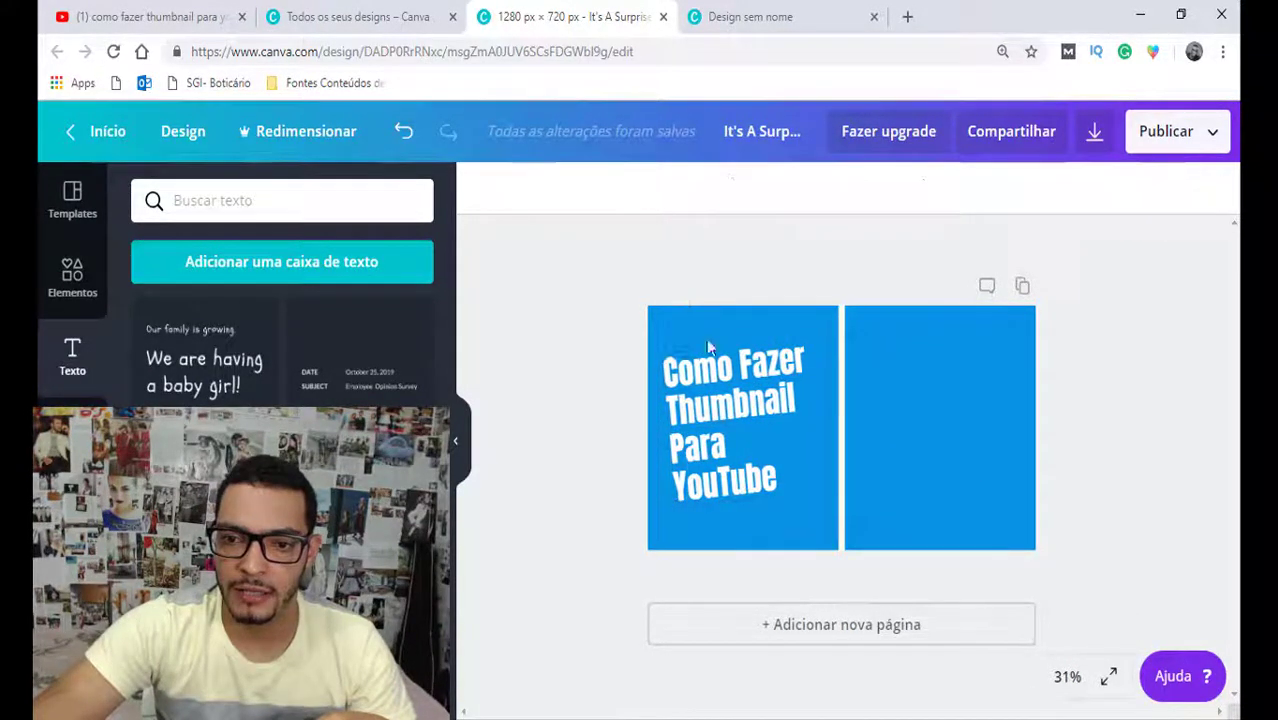
left_click(692, 350)
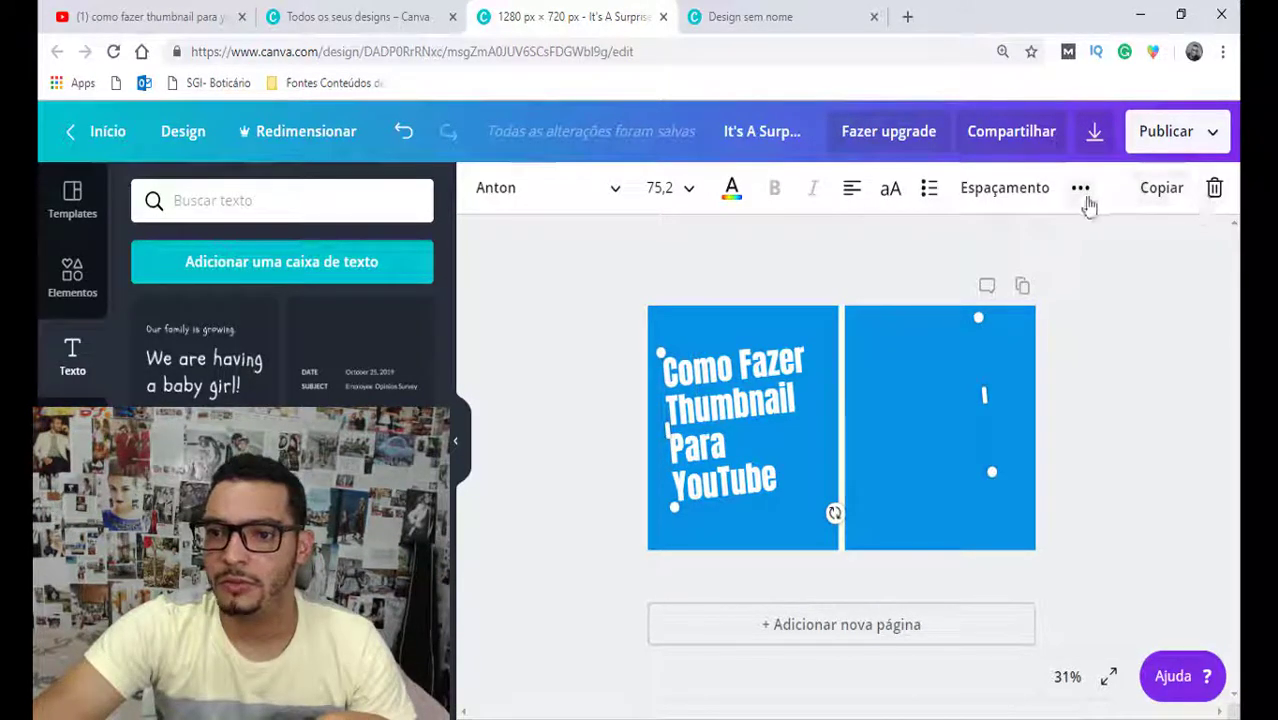
Step: Duplicate the title, move the copy aside, and turn the original title black
left_click(1161, 190)
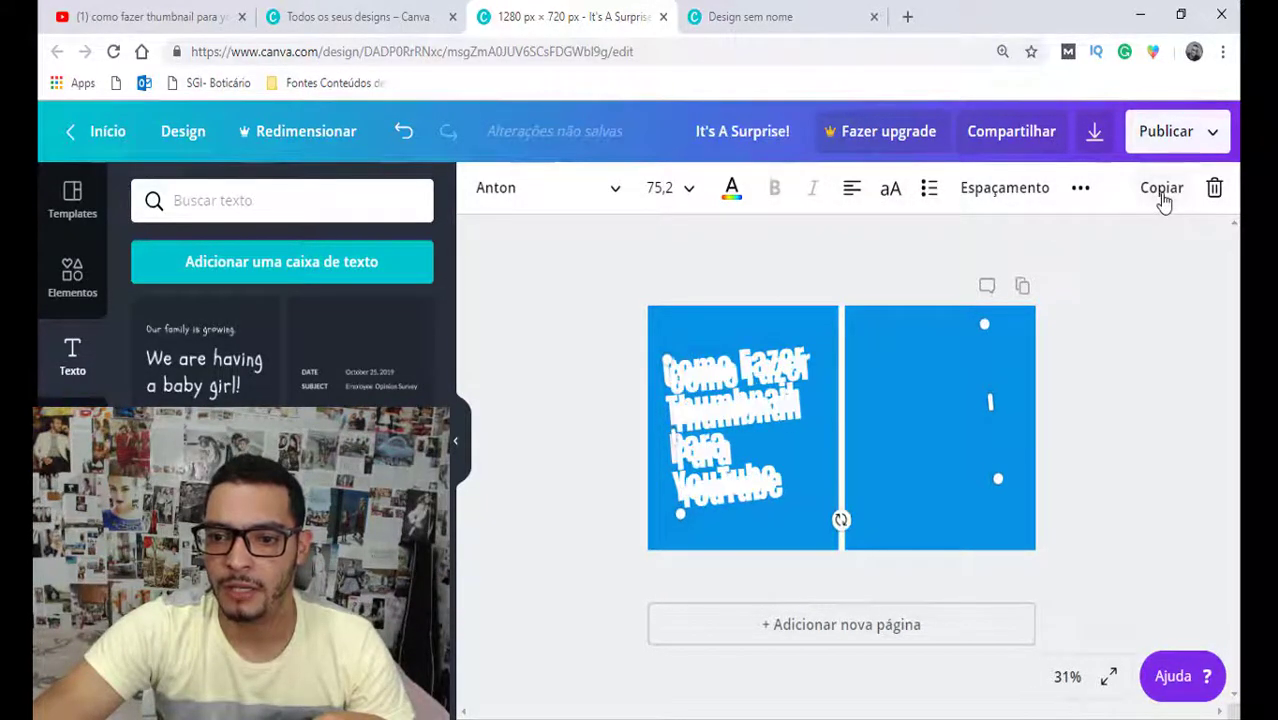
mouse_move(780, 408)
left_mouse_down()
mouse_move(650, 380)
mouse_move(897, 407)
left_mouse_up()
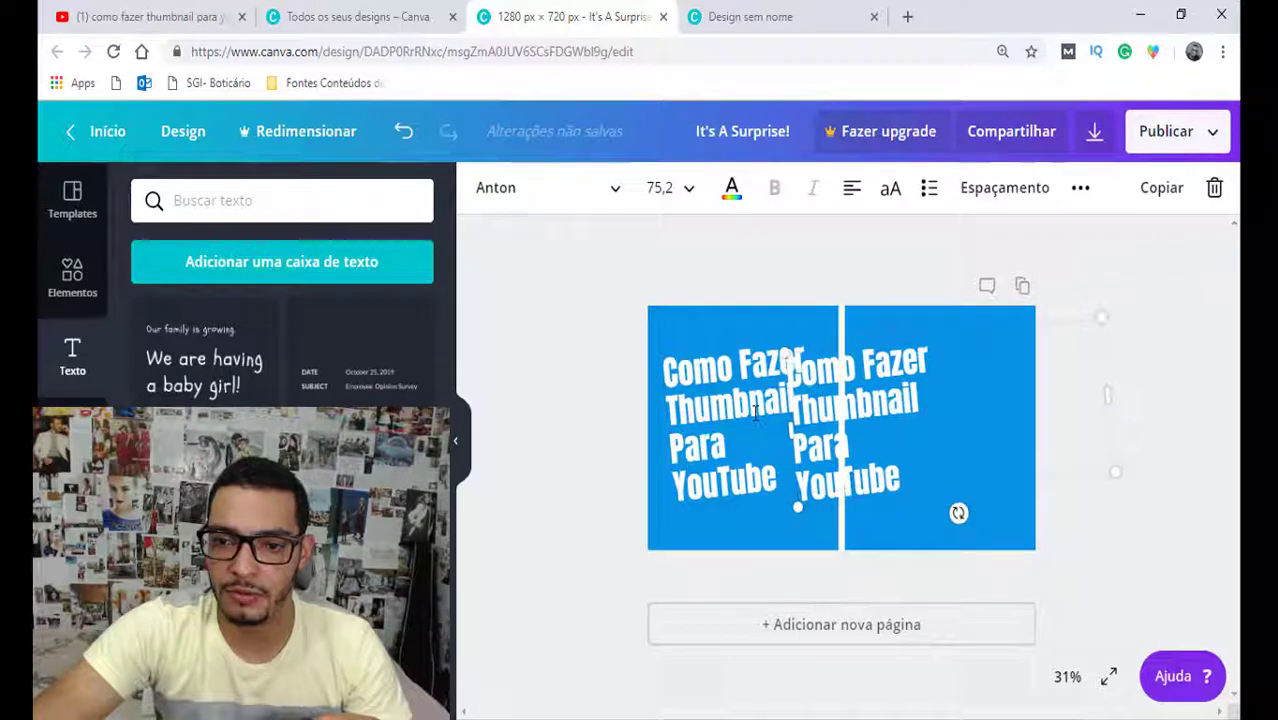
left_click(742, 370)
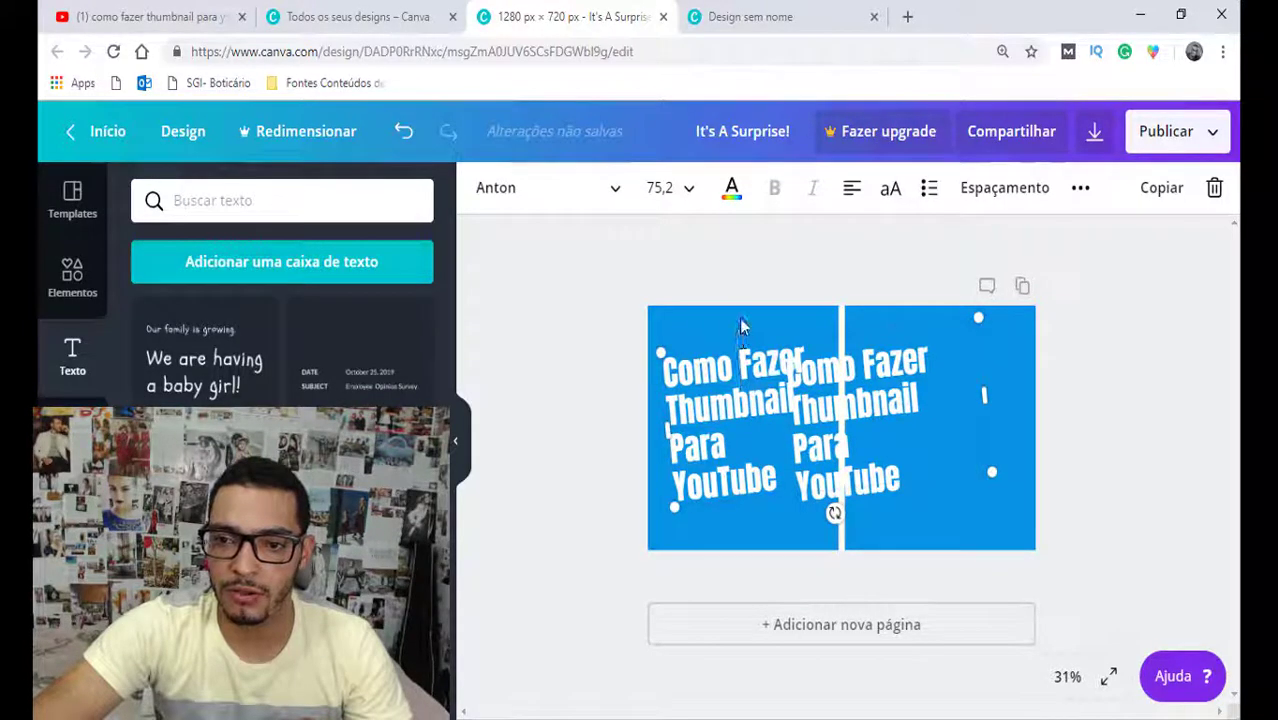
left_click(735, 195)
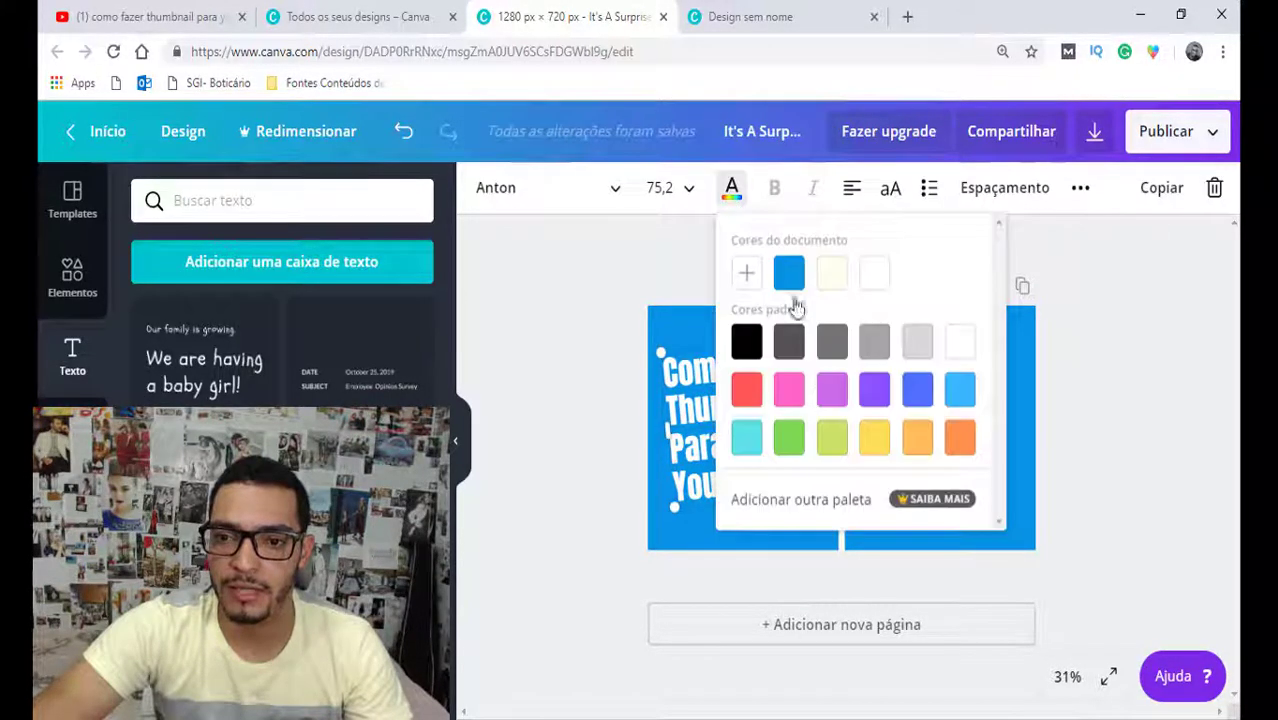
left_click(747, 342)
key("Escape")
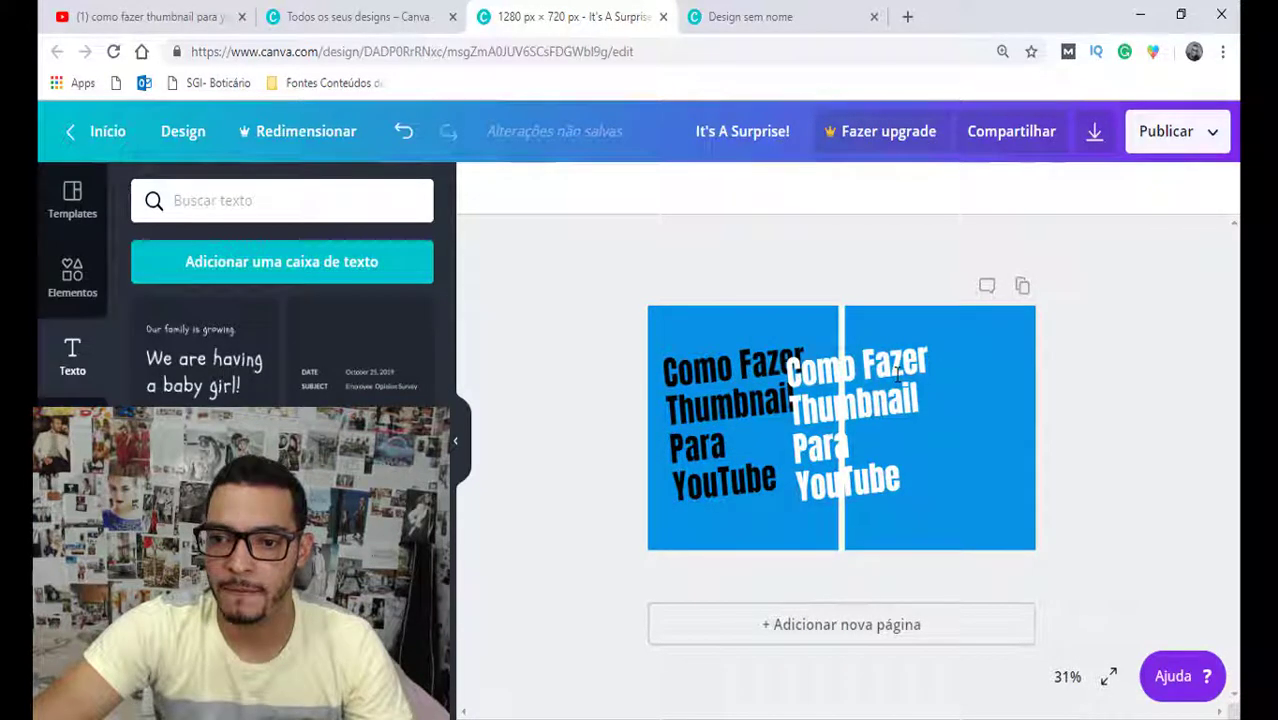
Step: Place the white title copy over the black one, slightly offset
left_click(924, 341)
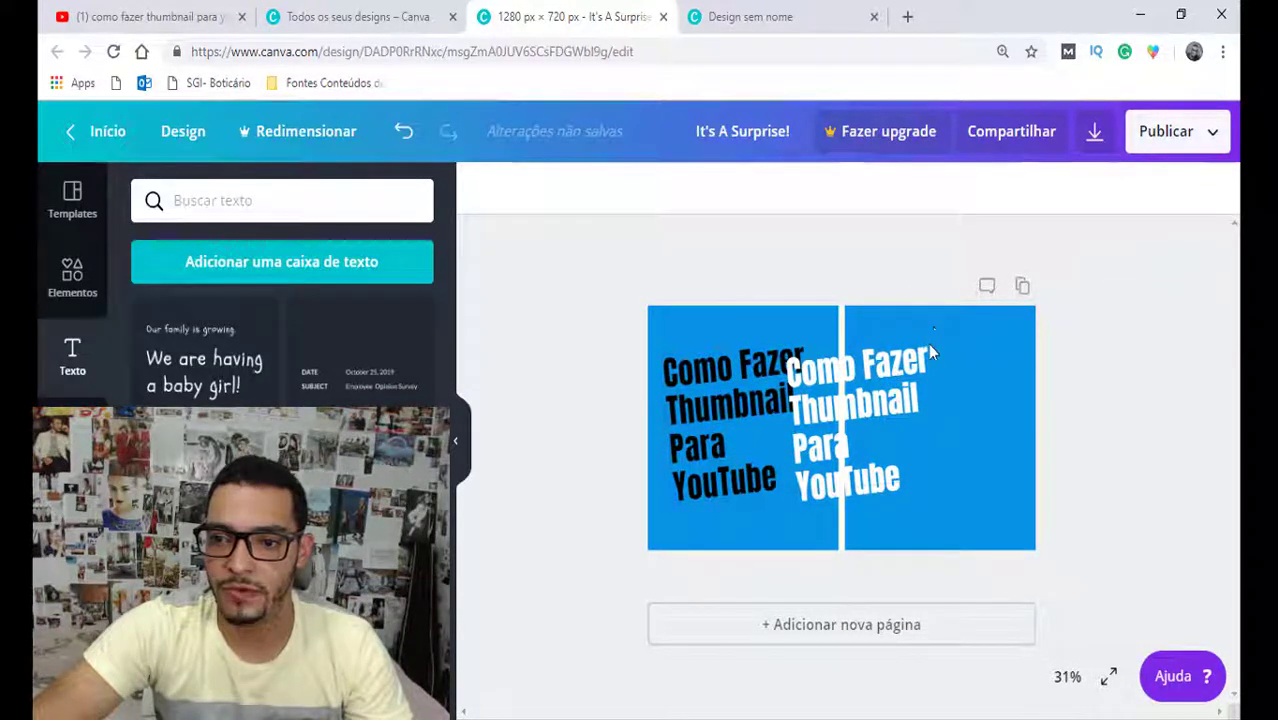
left_click(926, 345)
left_click_drag(931, 336, 808, 330)
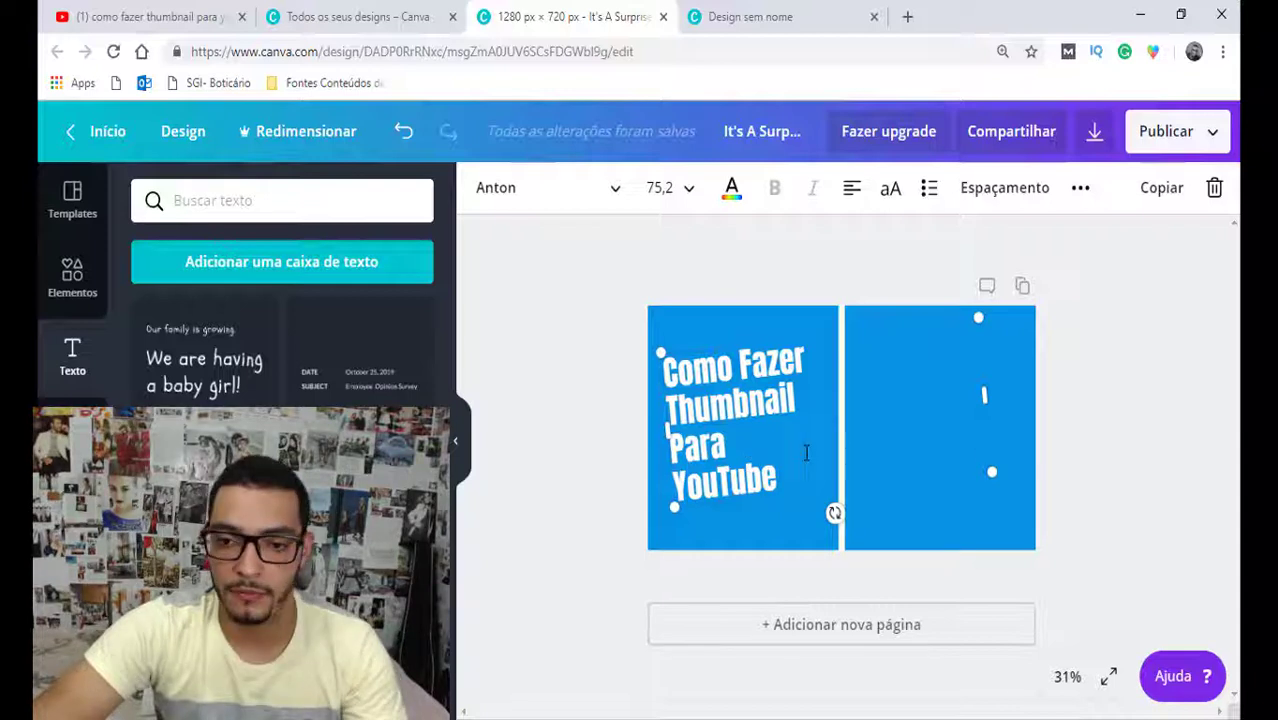
Step: Reselect the white title and shift it slightly right over its black shadow
left_click(752, 304)
left_click(758, 342)
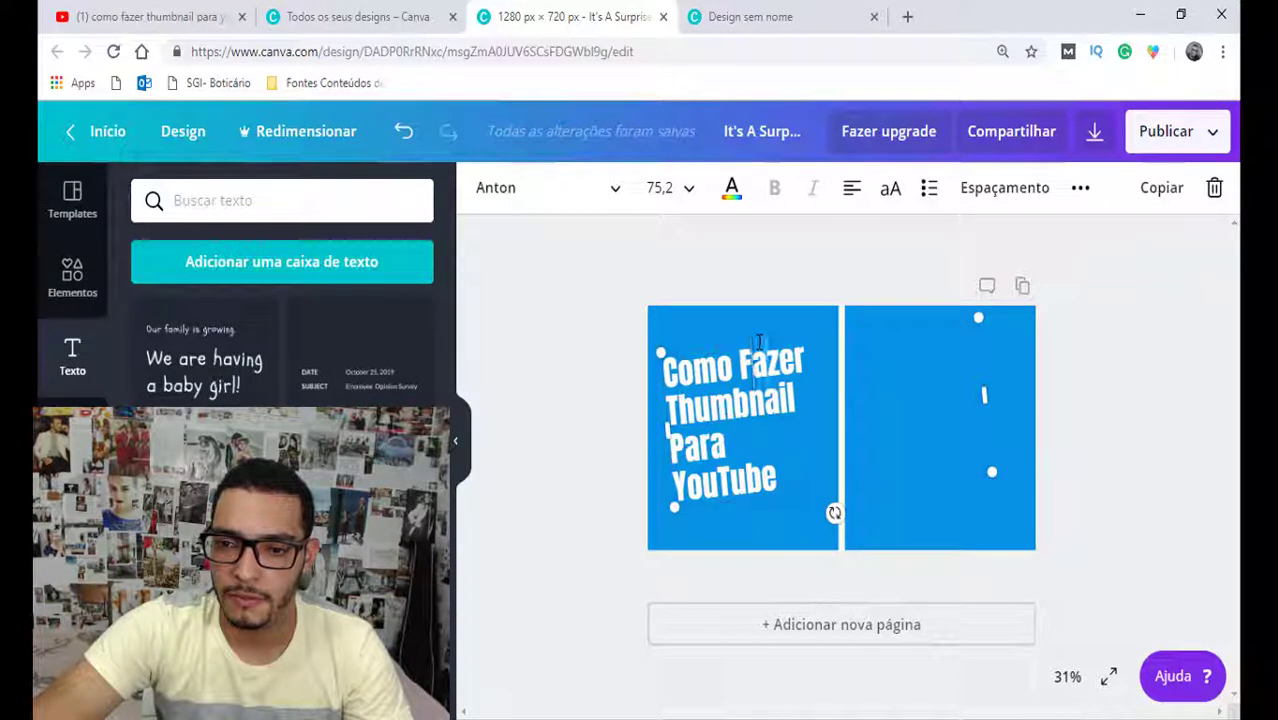
left_click(757, 284)
left_click(776, 341)
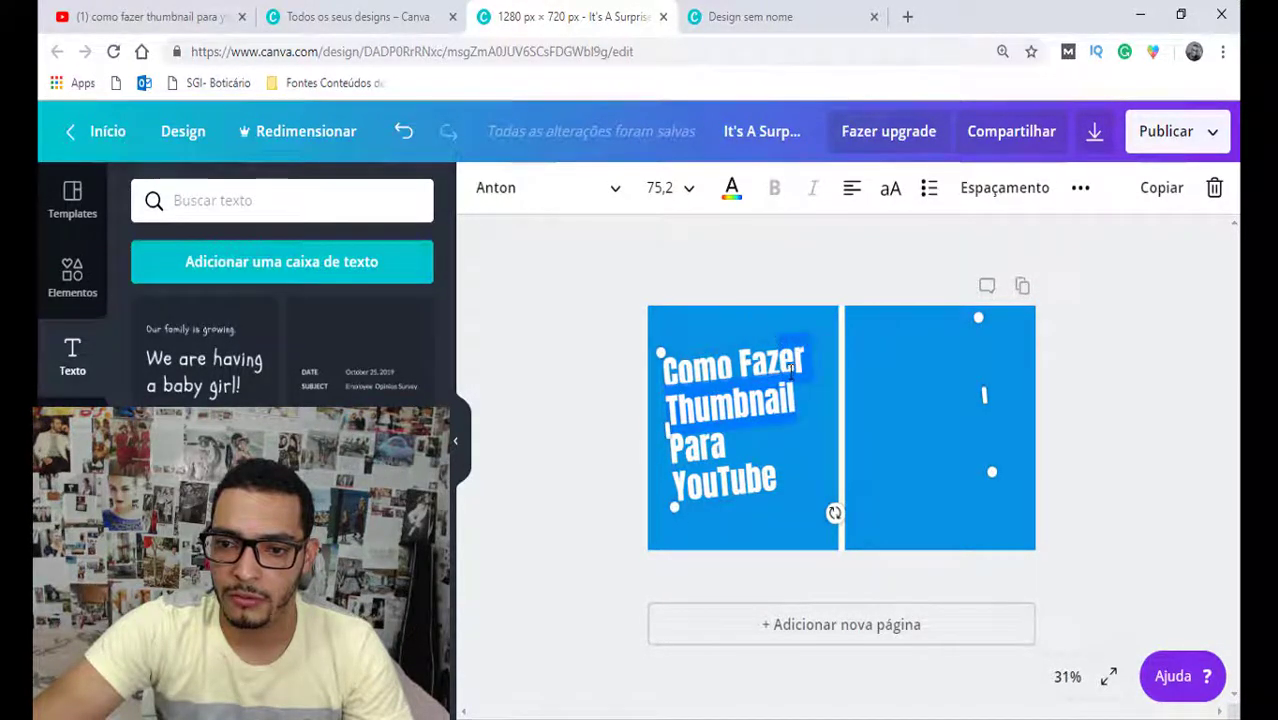
left_click(800, 233)
left_click_drag(789, 365, 791, 366)
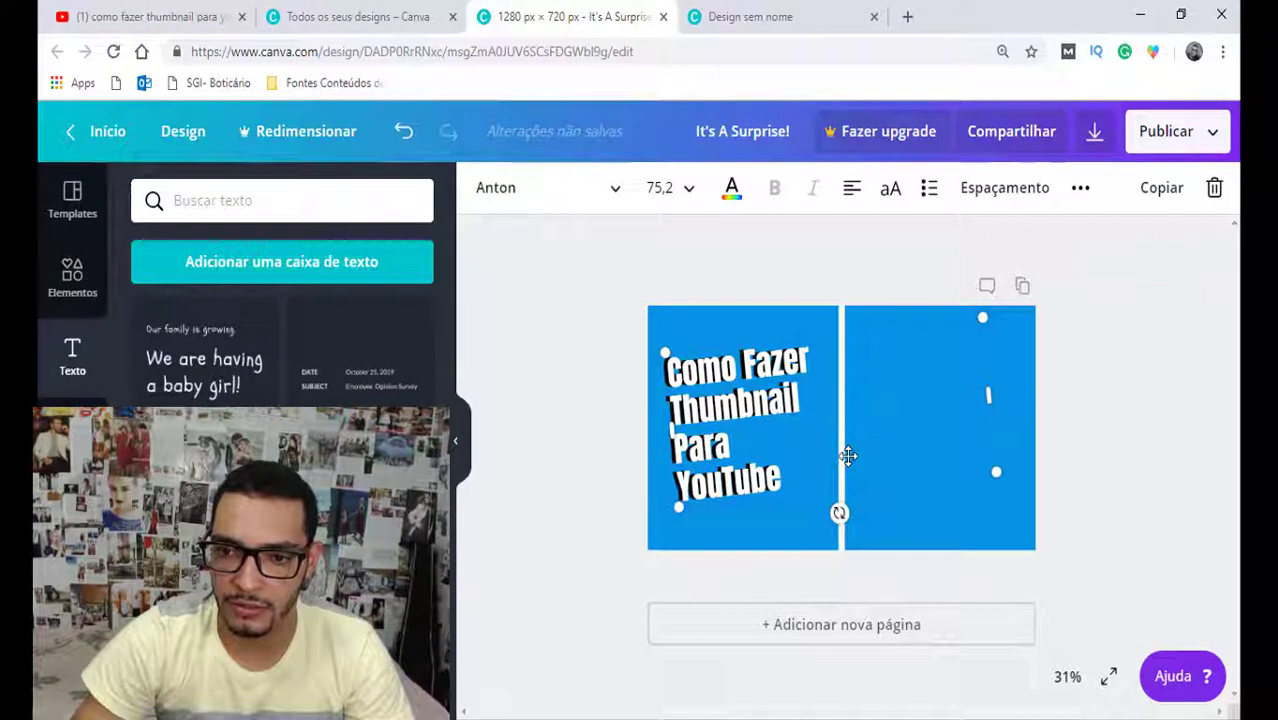
Step: Nudge the white title with the arrow keys for an even shadow, then select 'YouTube'
key("Up")
key("Left")
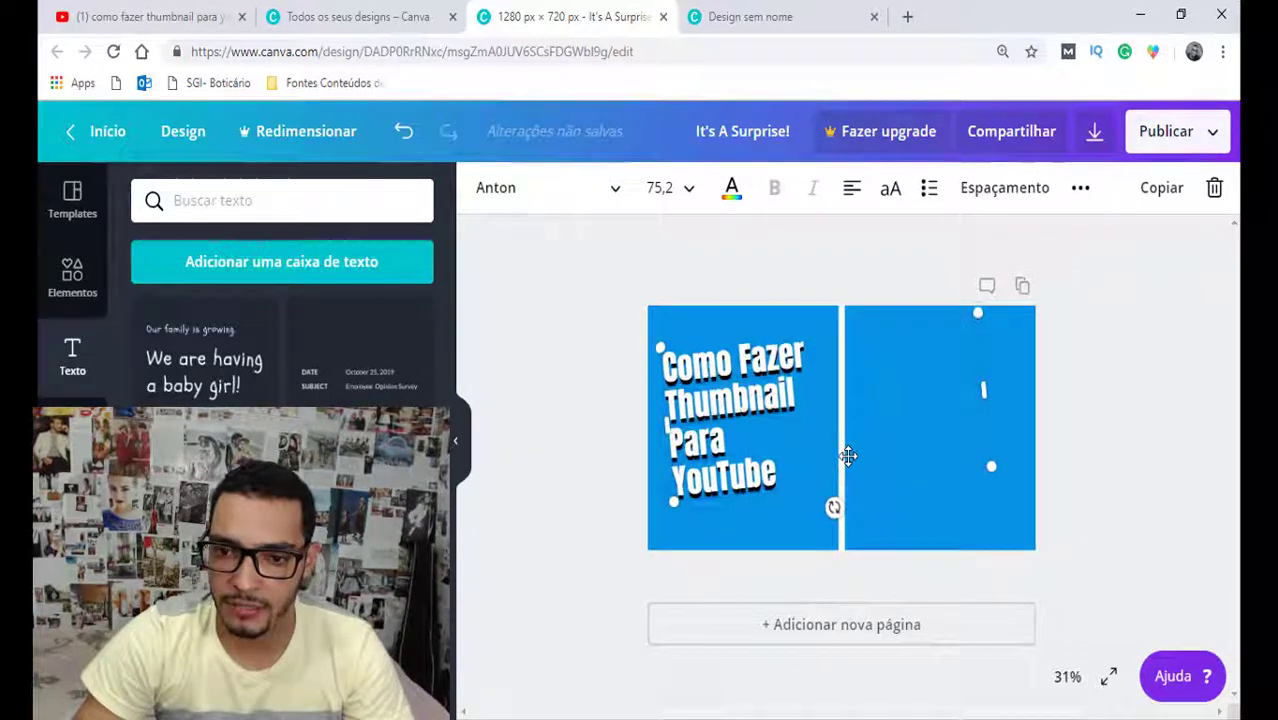
key("Down")
key("Down")
key("Down")
key("Down")
key("Down")
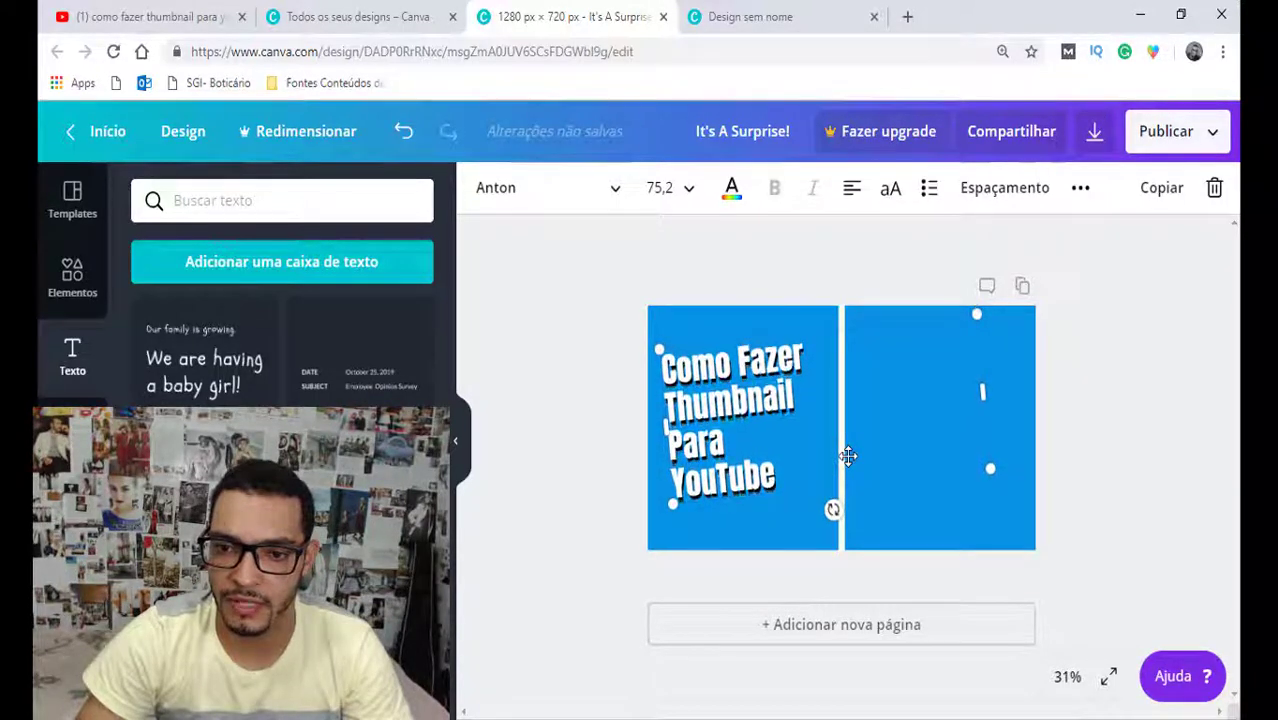
key("Right")
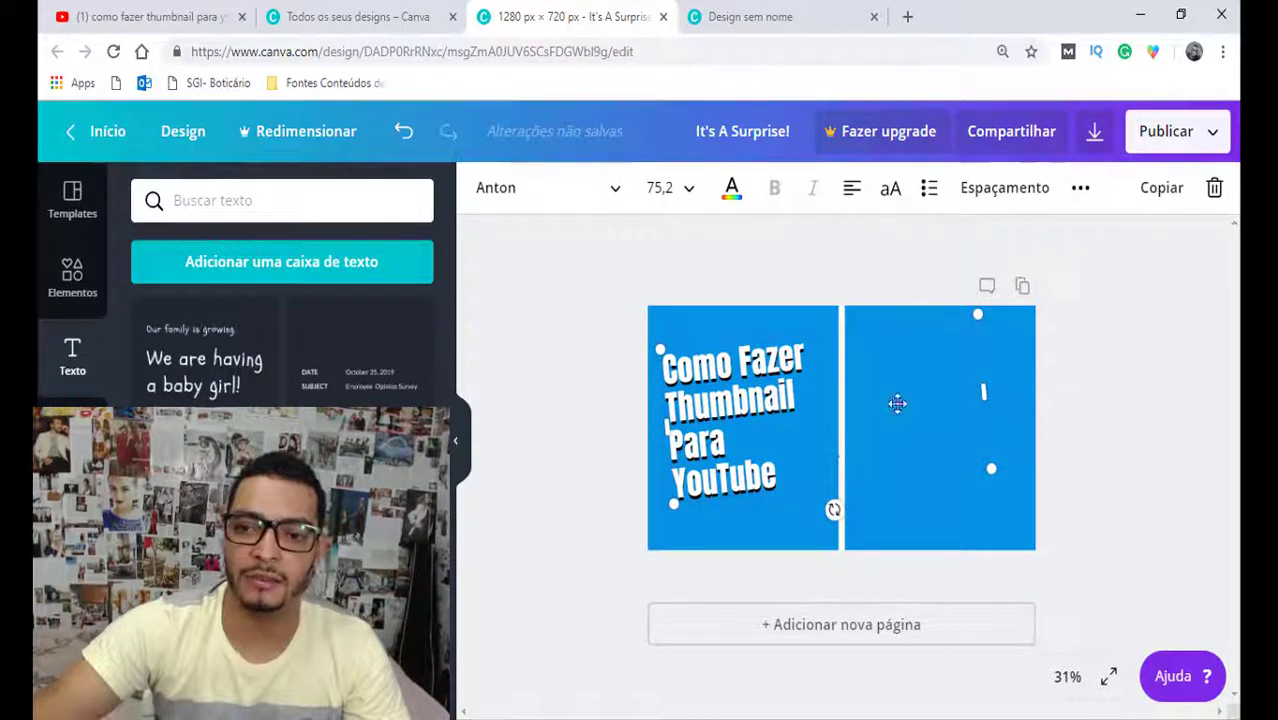
left_click(741, 273)
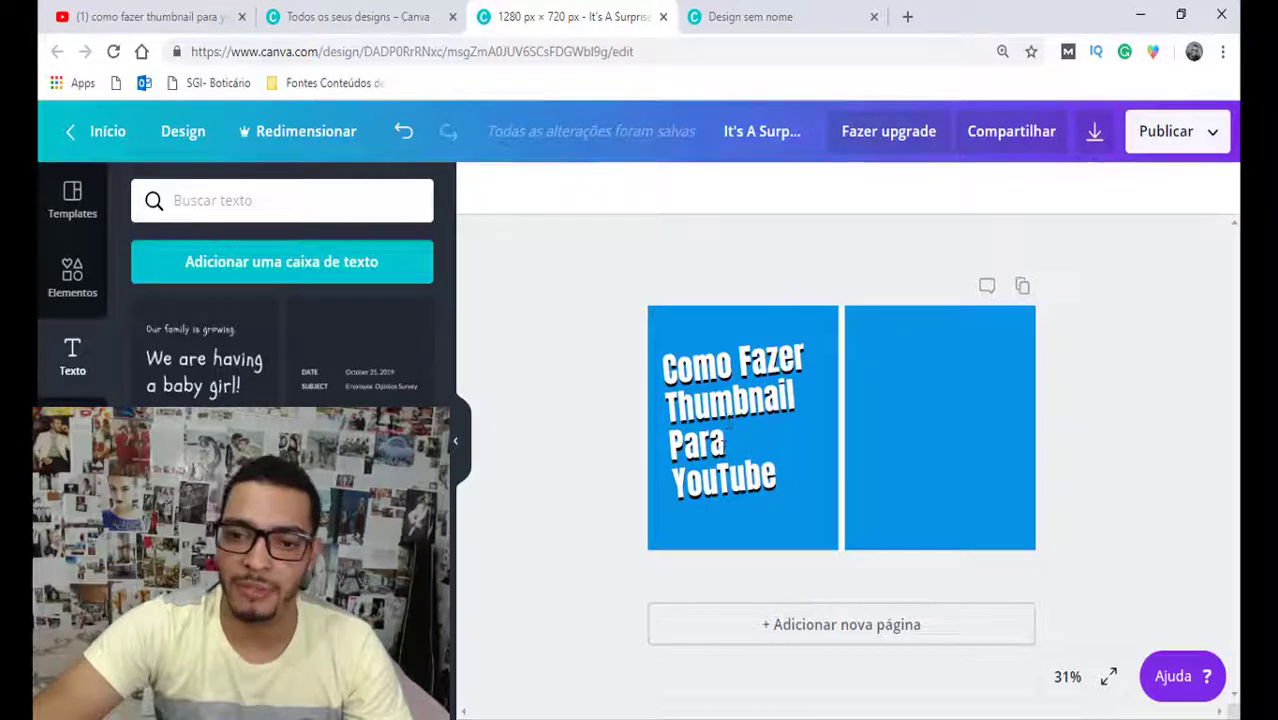
left_click(772, 482)
left_click_drag(770, 480, 705, 479)
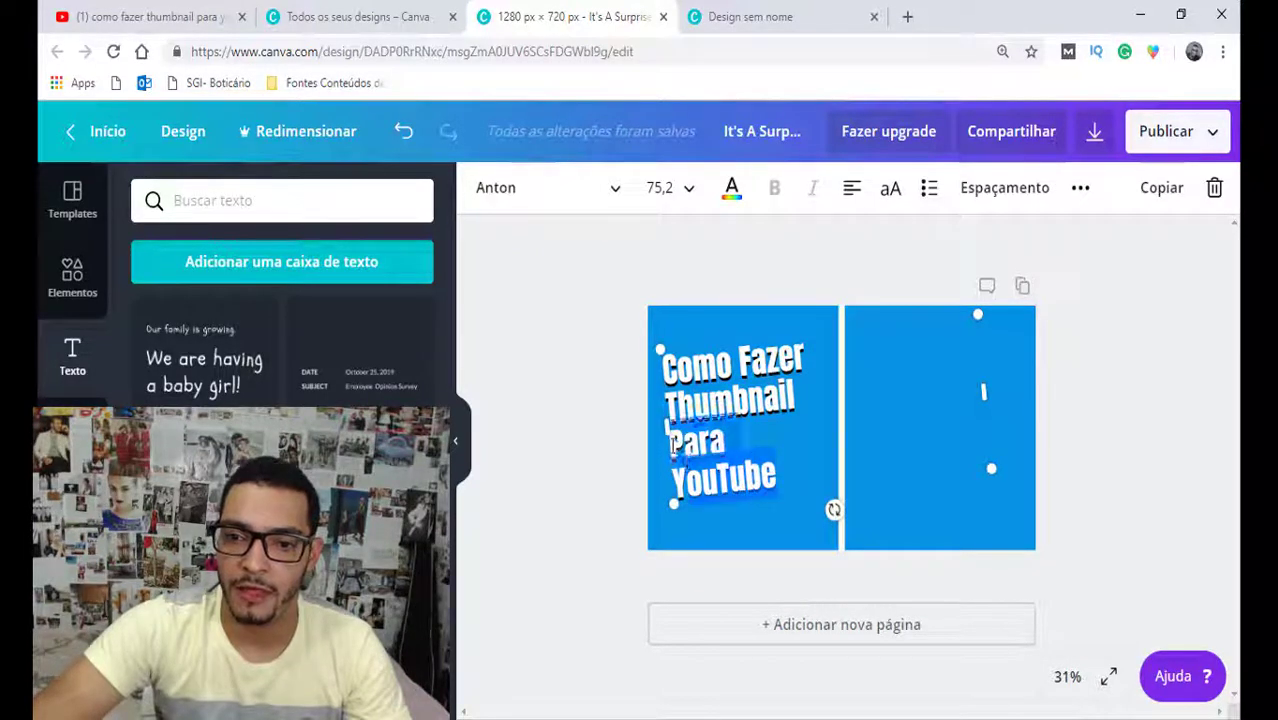
Step: Try purple, yellow and yellow-green on the letters, then reselect 'Para YouTube'
left_click(731, 189)
left_click(831, 389)
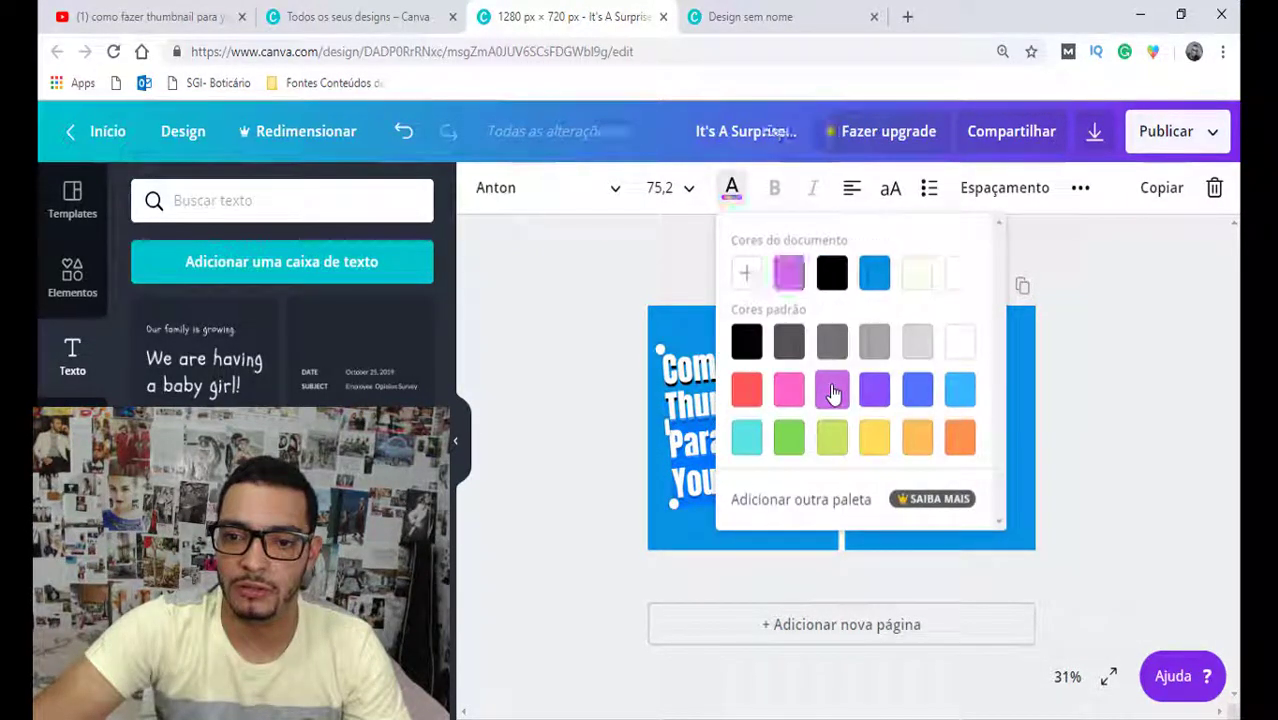
left_click(874, 437)
left_click(831, 437)
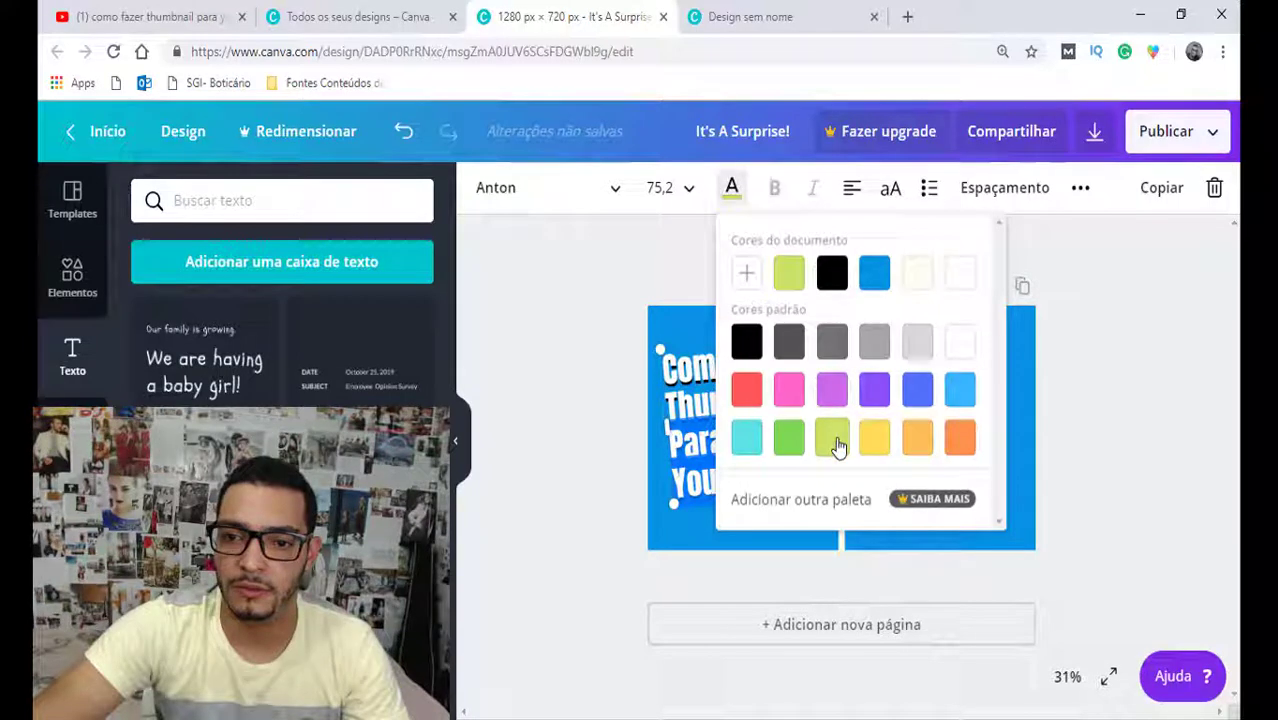
left_click(593, 317)
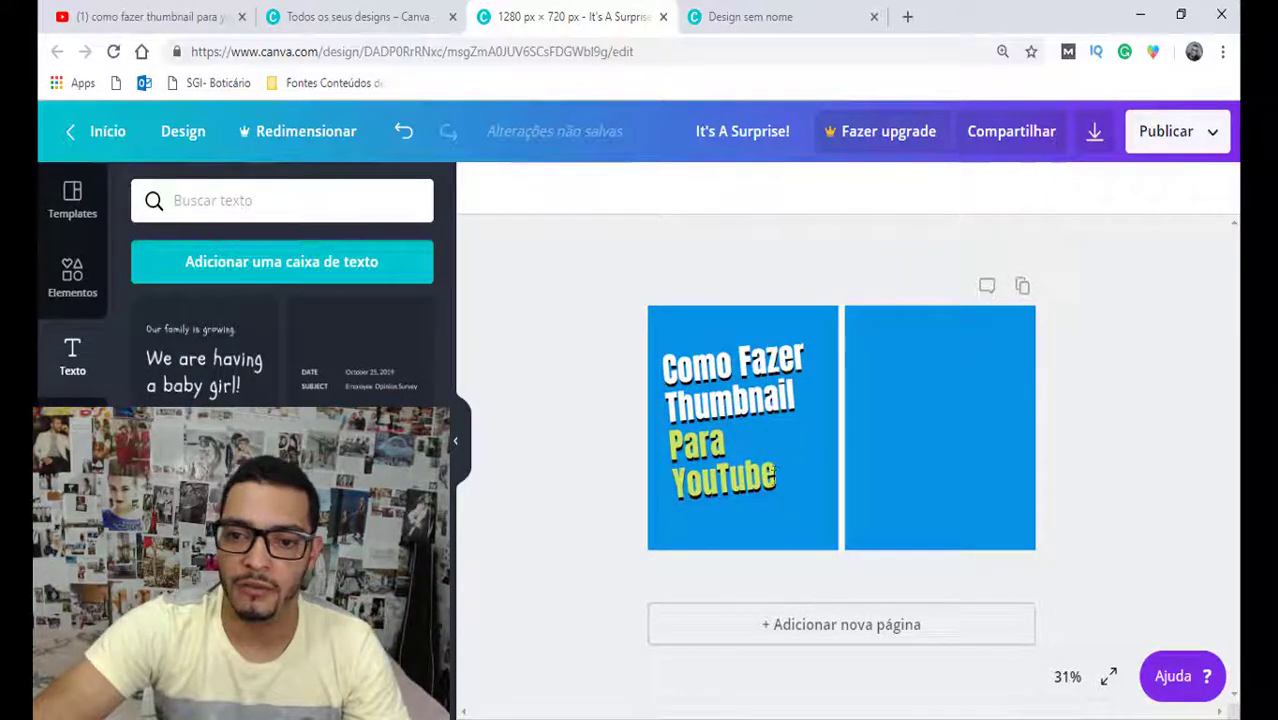
left_click_drag(772, 474, 685, 443)
key("ctrl+z")
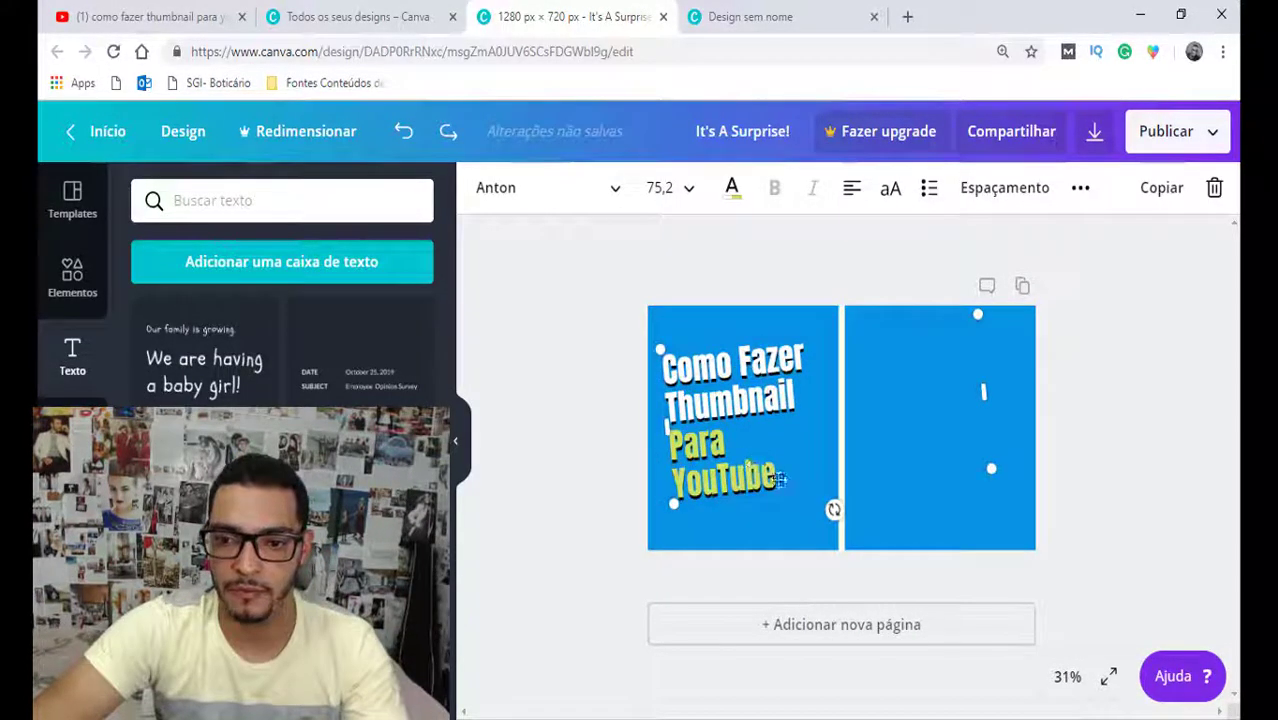
left_click_drag(775, 484, 676, 447)
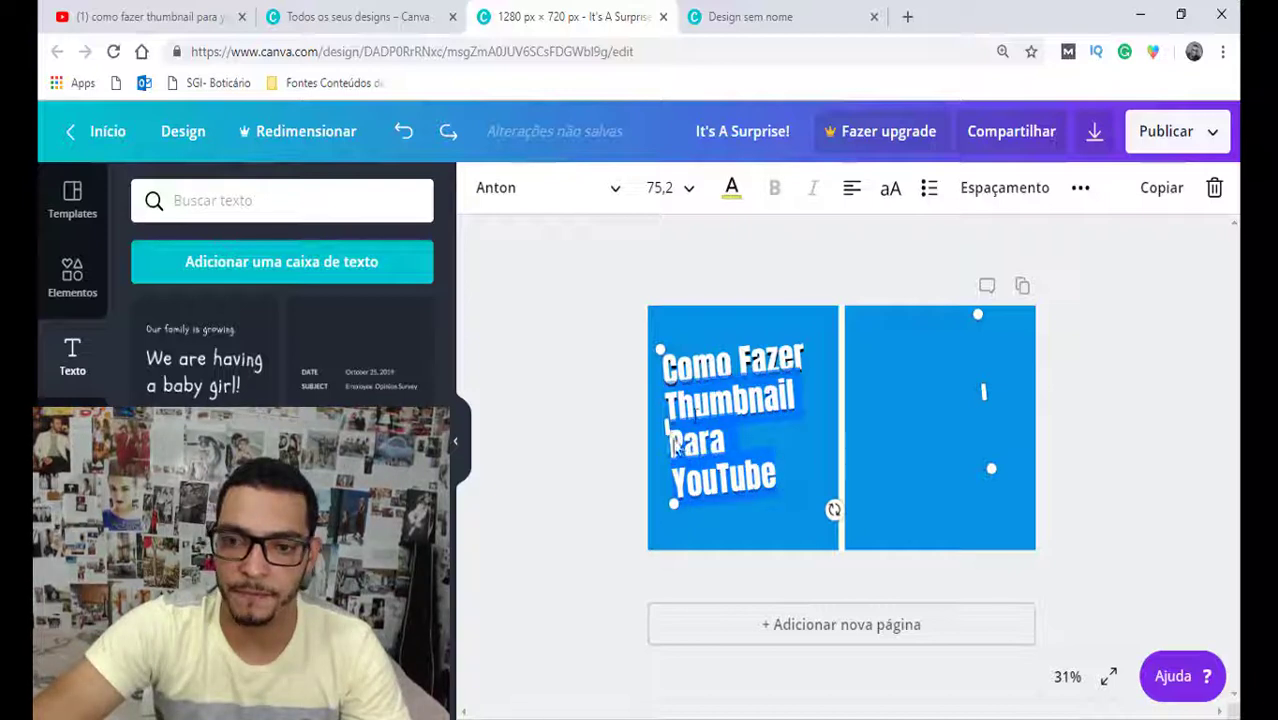
left_click_drag(776, 484, 673, 452)
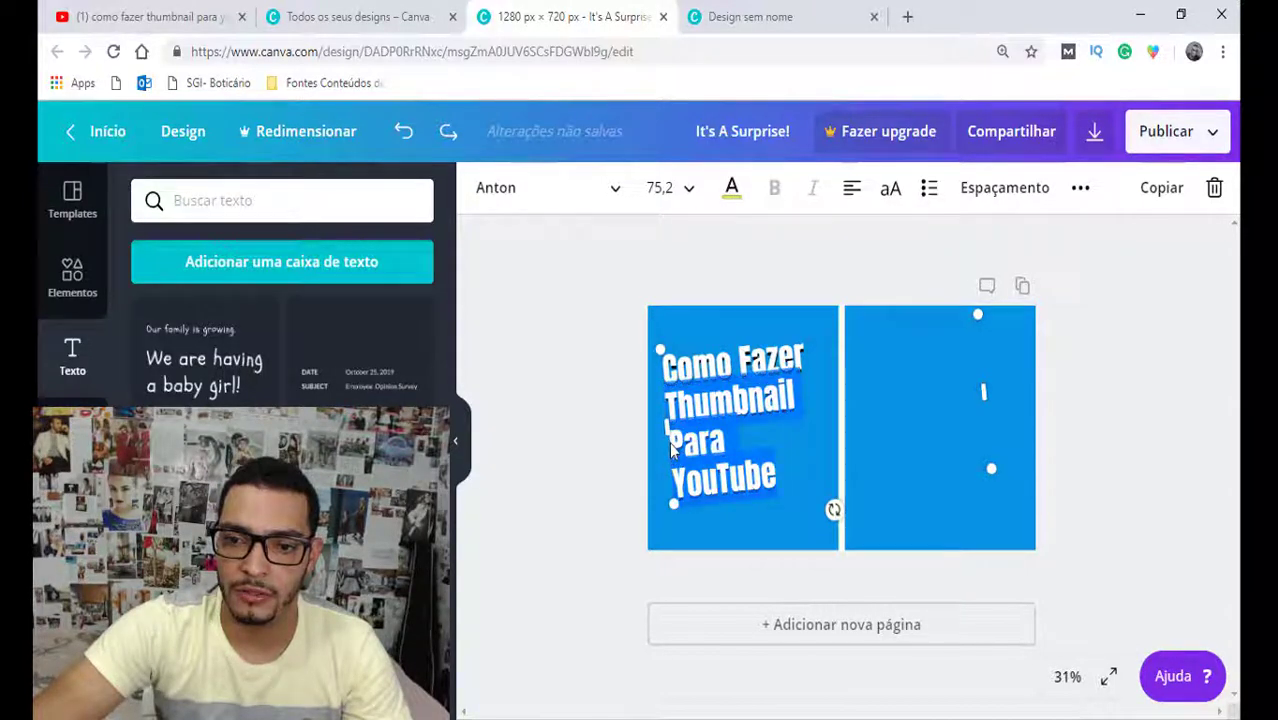
Step: Colour 'Para YouTube' red (#ec2525) using the custom colour picker
left_click(733, 194)
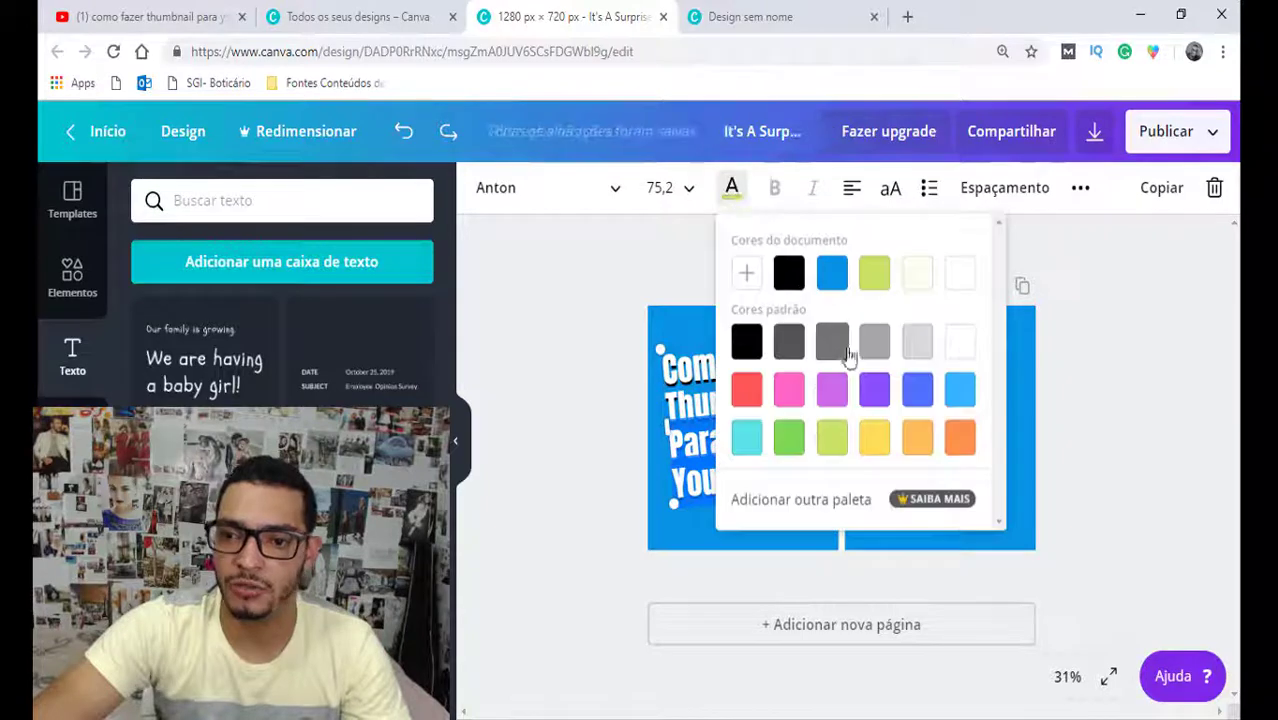
left_click(746, 272)
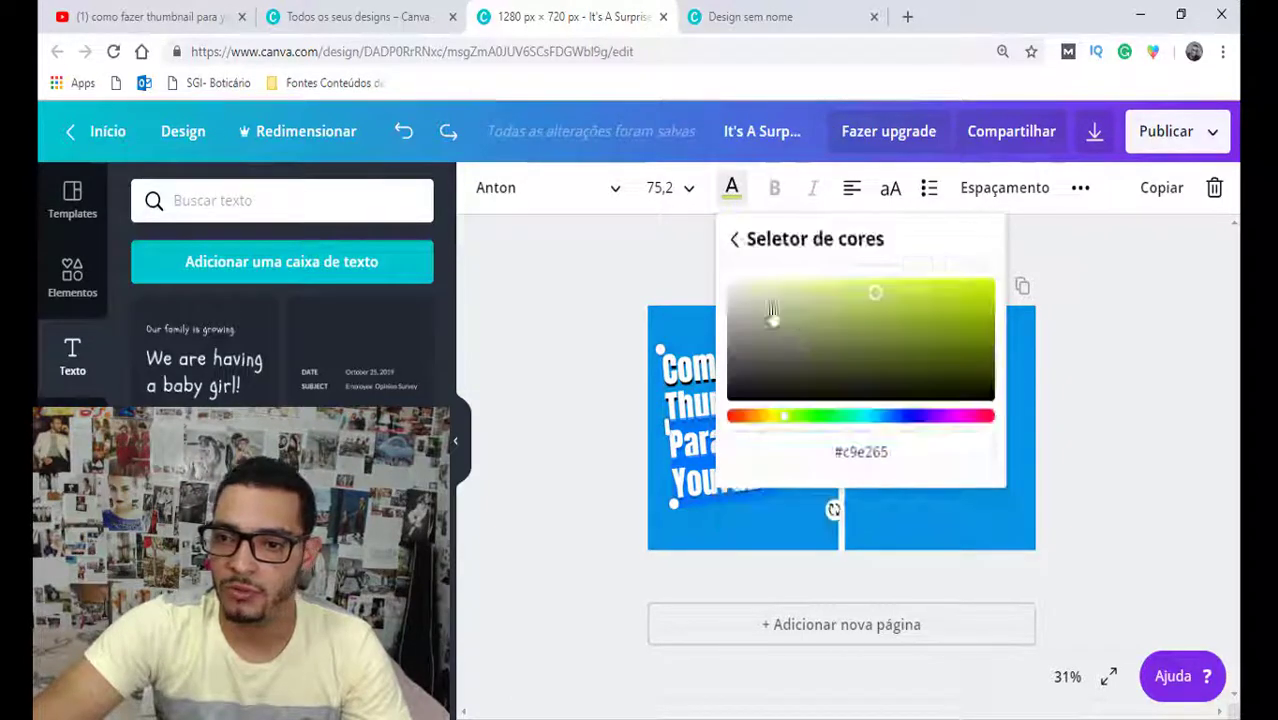
left_click_drag(868, 416, 769, 429)
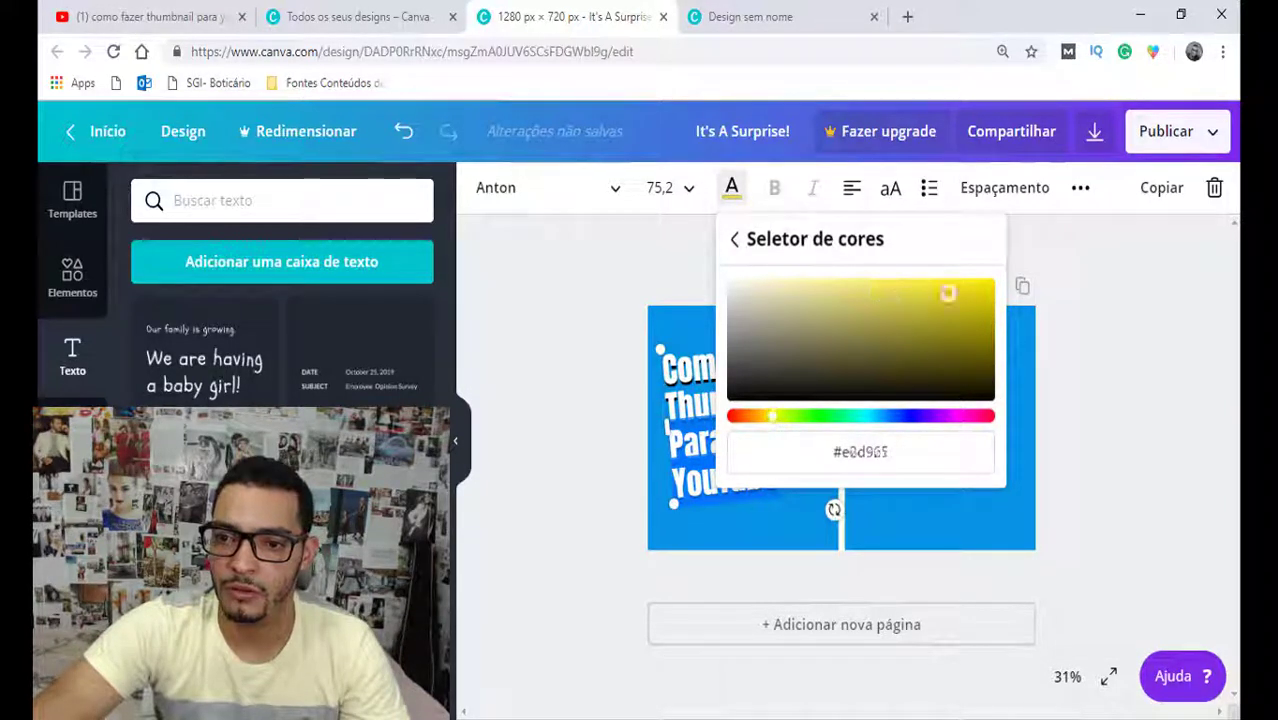
left_click_drag(948, 293, 1006, 284)
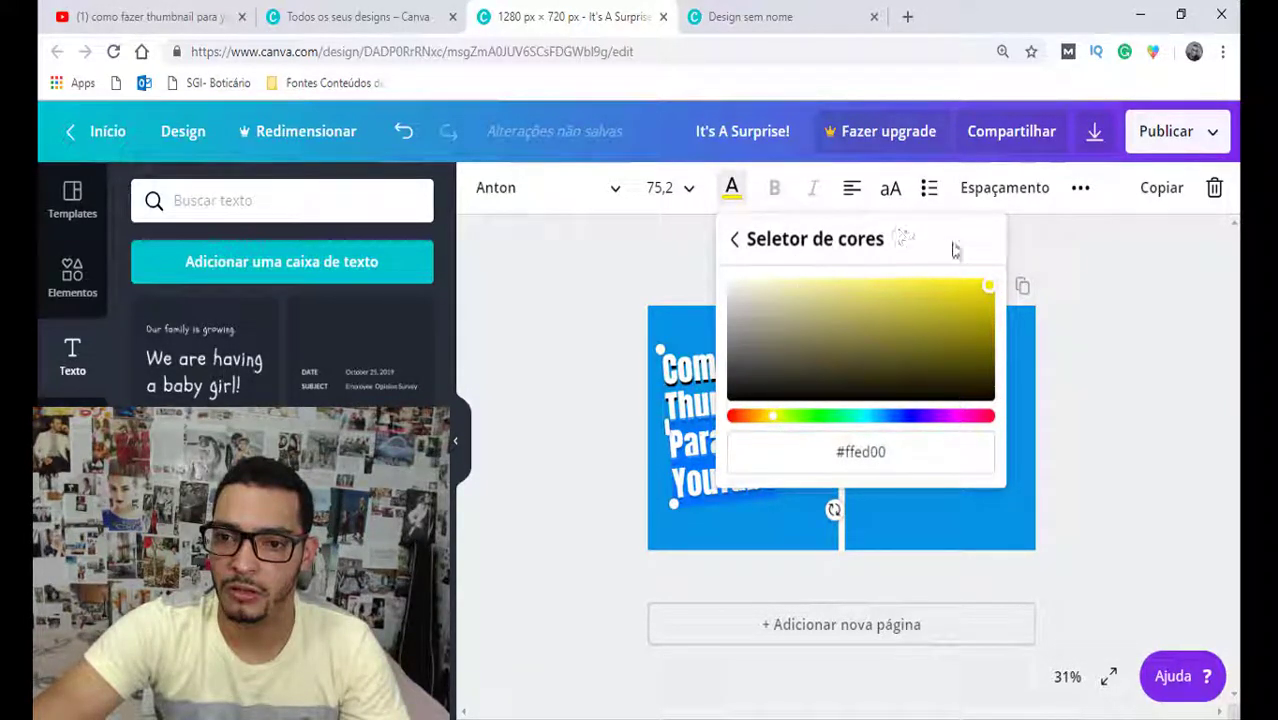
left_click_drag(770, 430, 730, 436)
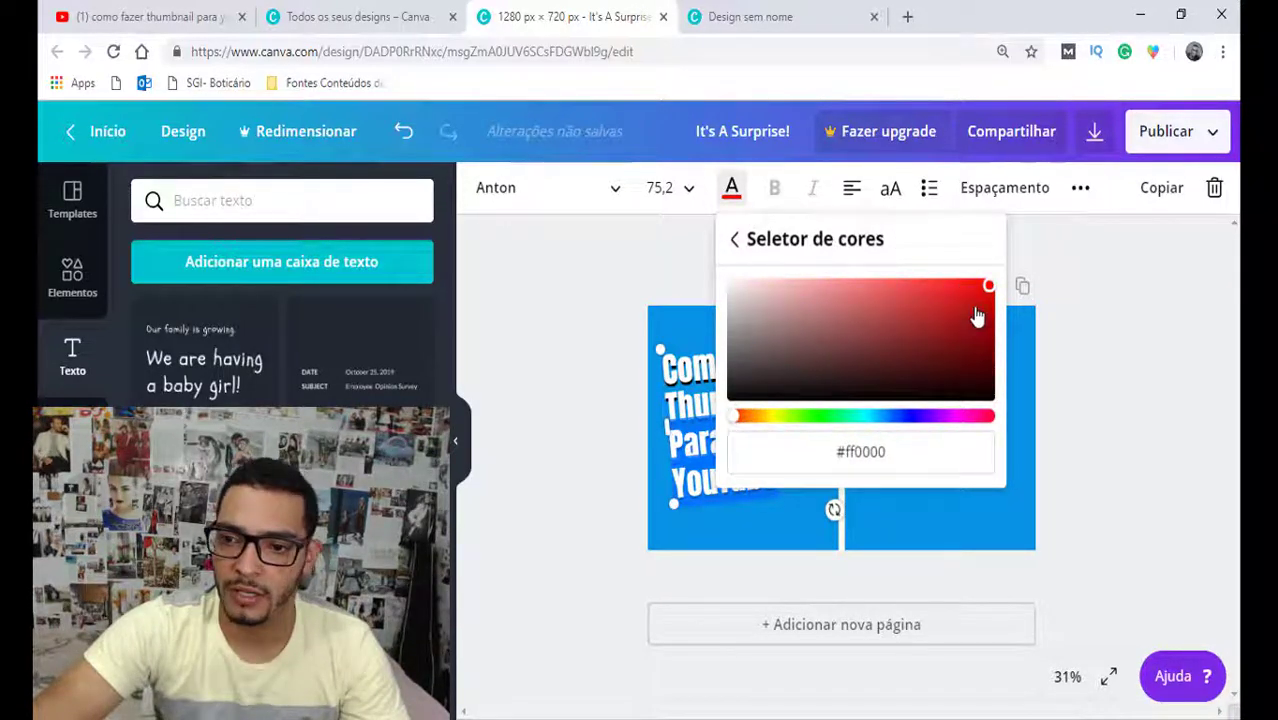
left_click_drag(993, 293, 988, 297)
left_click(1085, 315)
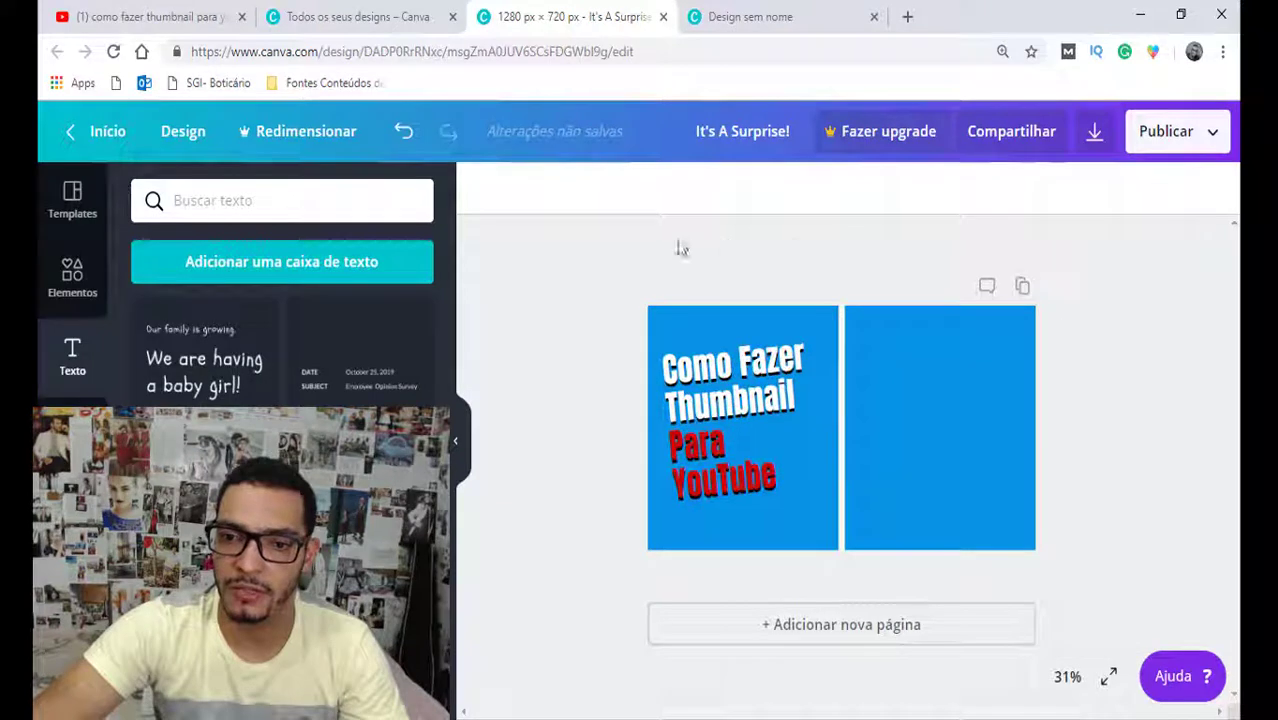
Step: Preview the red words, undo an accidental shift, and reapply red to 'Para YouTube'
left_click(731, 440)
mouse_move(778, 492)
left_mouse_down()
mouse_move(667, 428)
mouse_move(806, 380)
left_mouse_up()
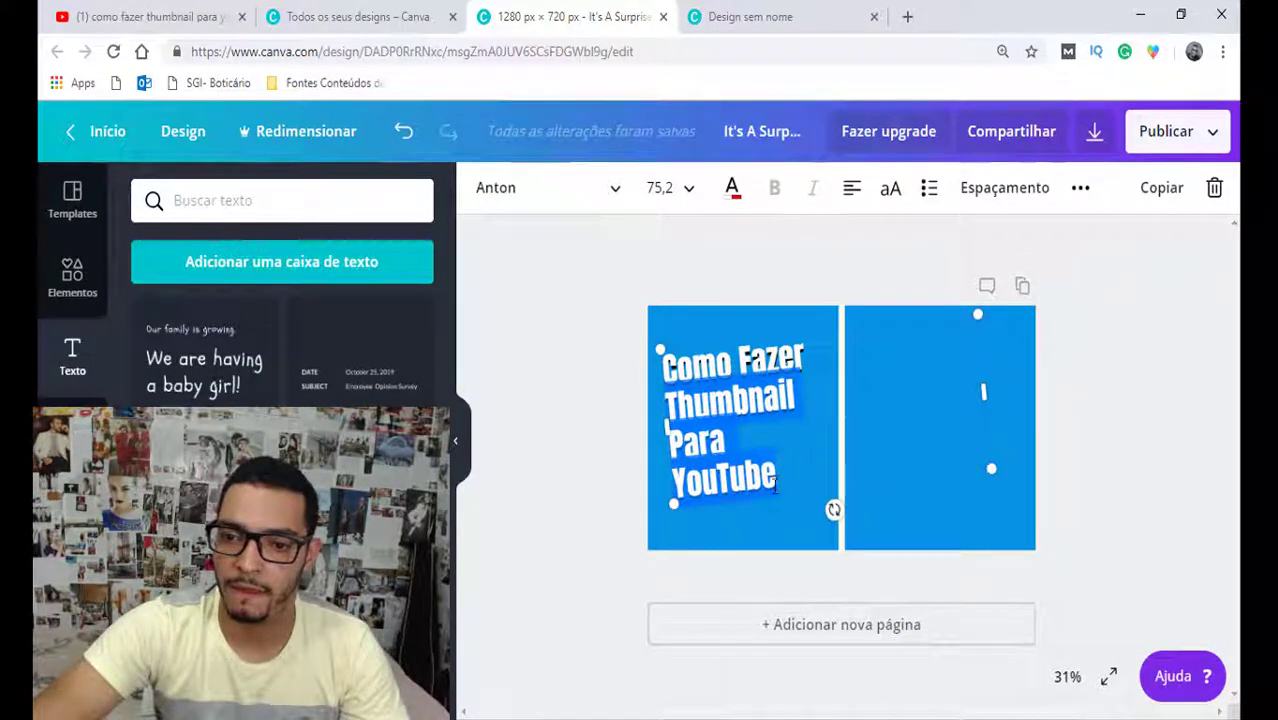
left_click(907, 548)
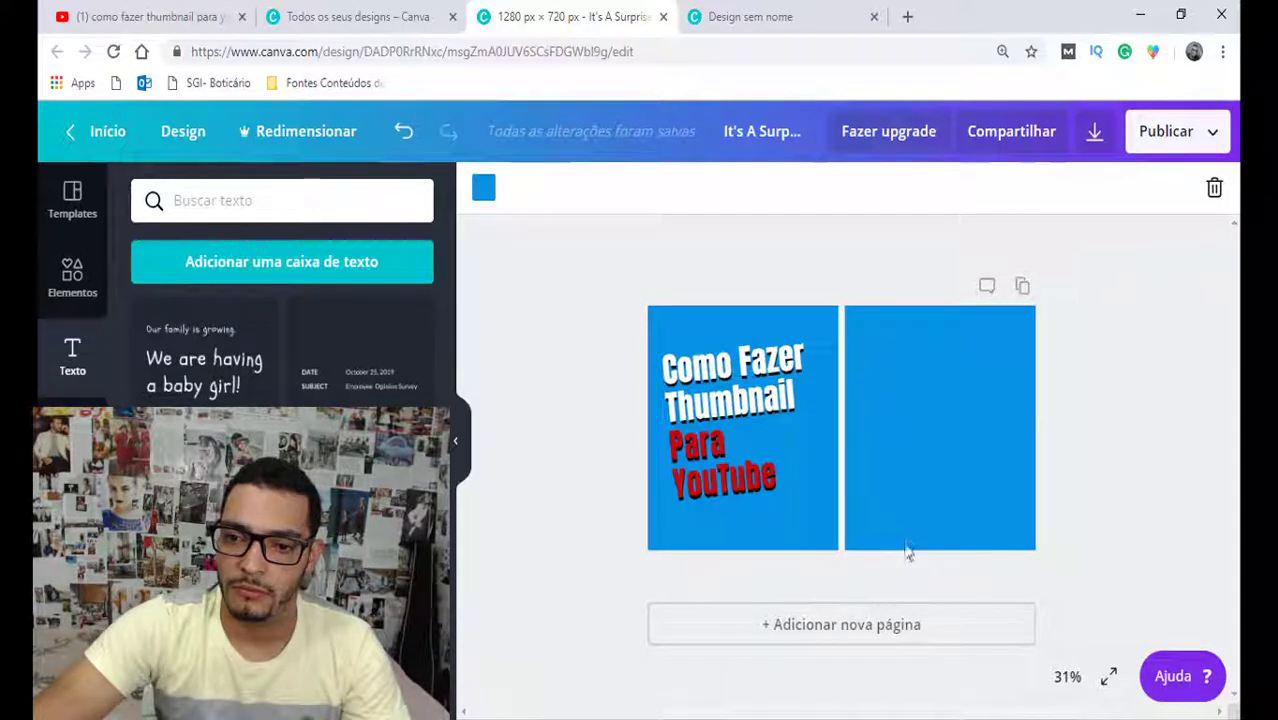
left_click_drag(772, 470, 778, 475)
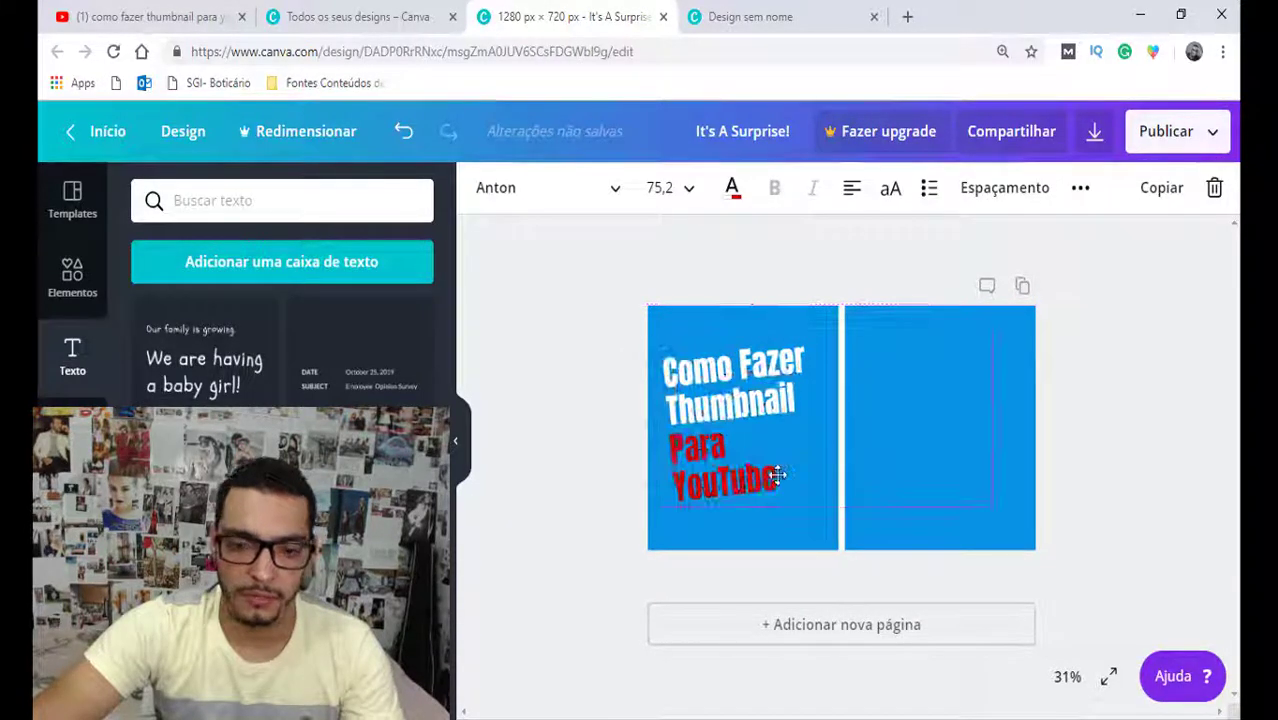
key("ctrl+z")
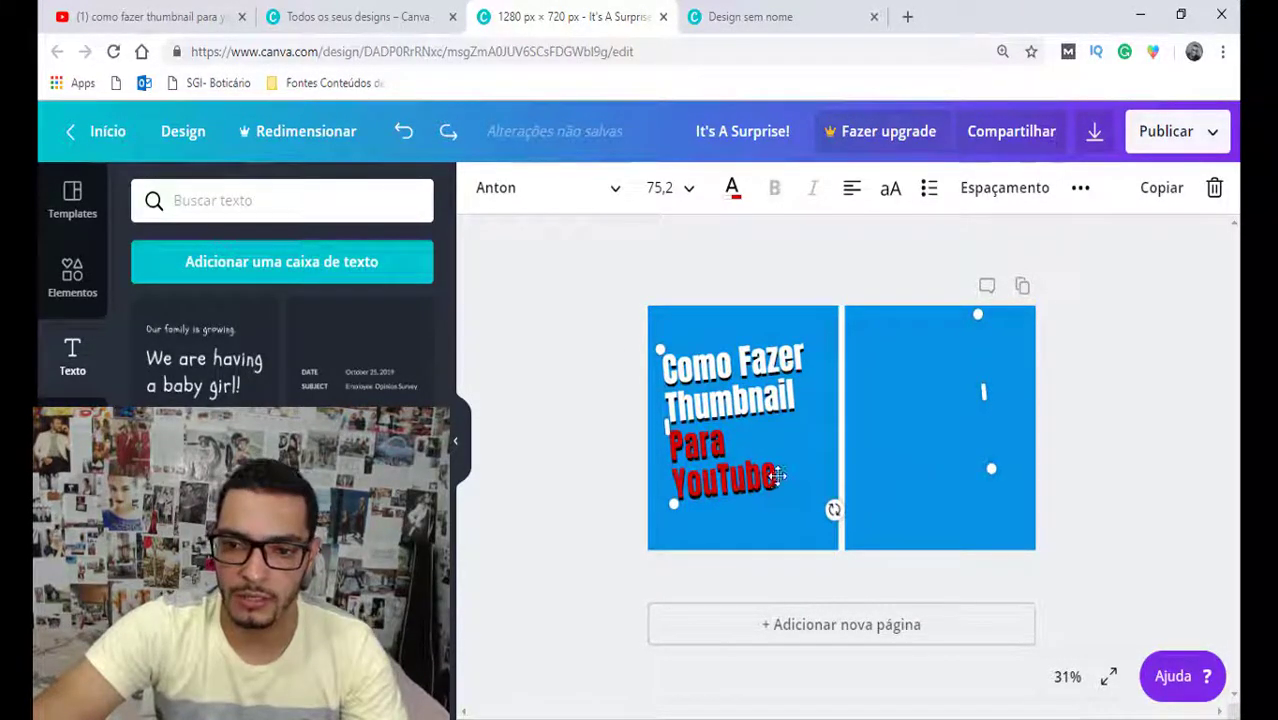
left_click_drag(778, 478, 672, 445)
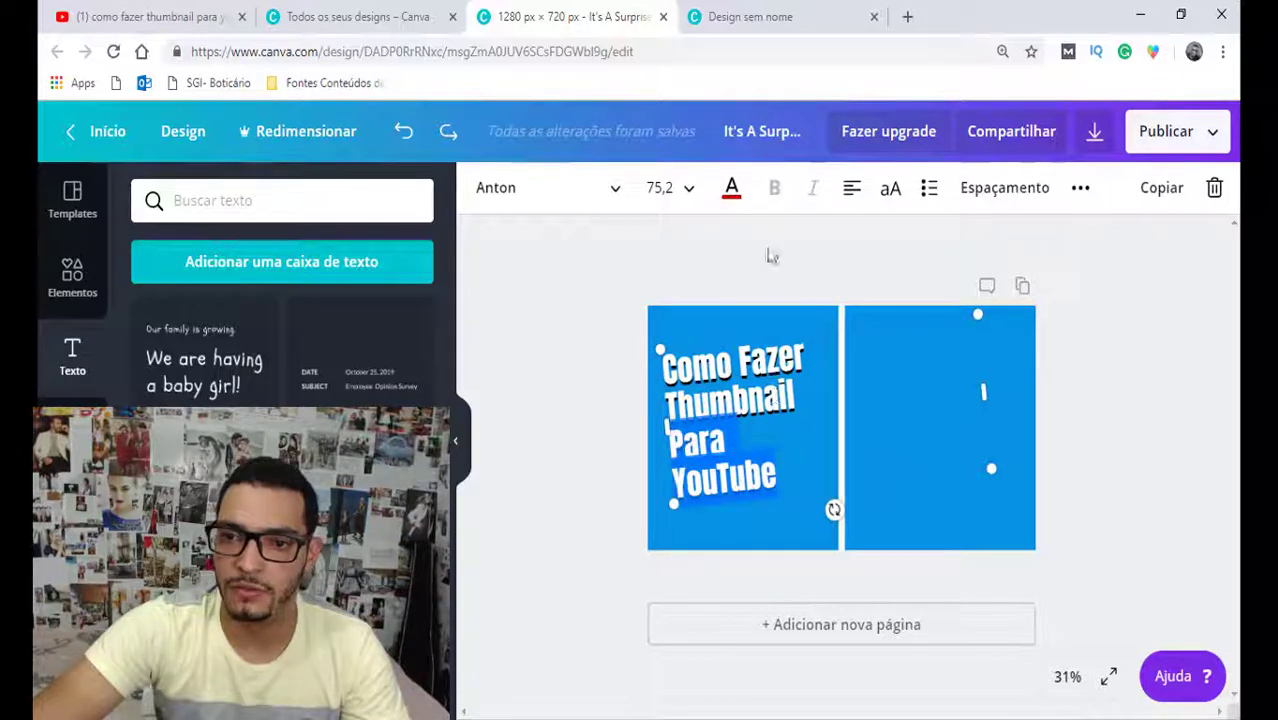
left_click(733, 200)
left_click(874, 272)
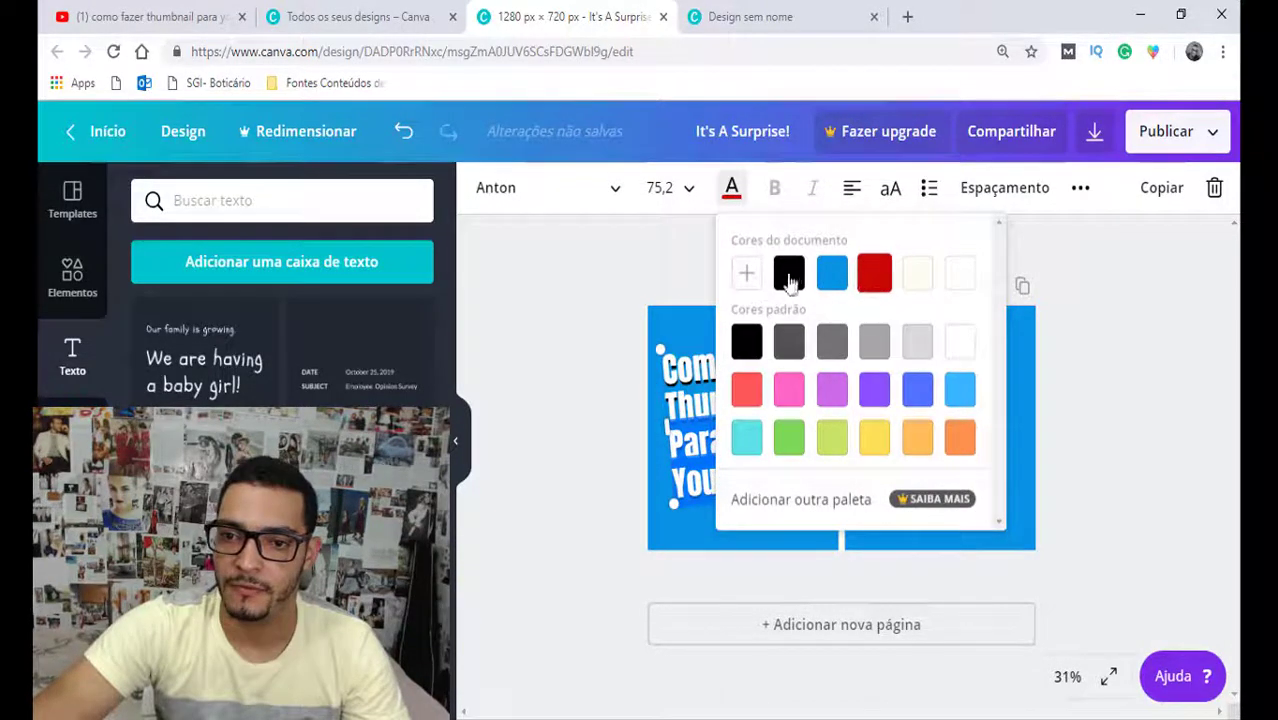
left_click(746, 272)
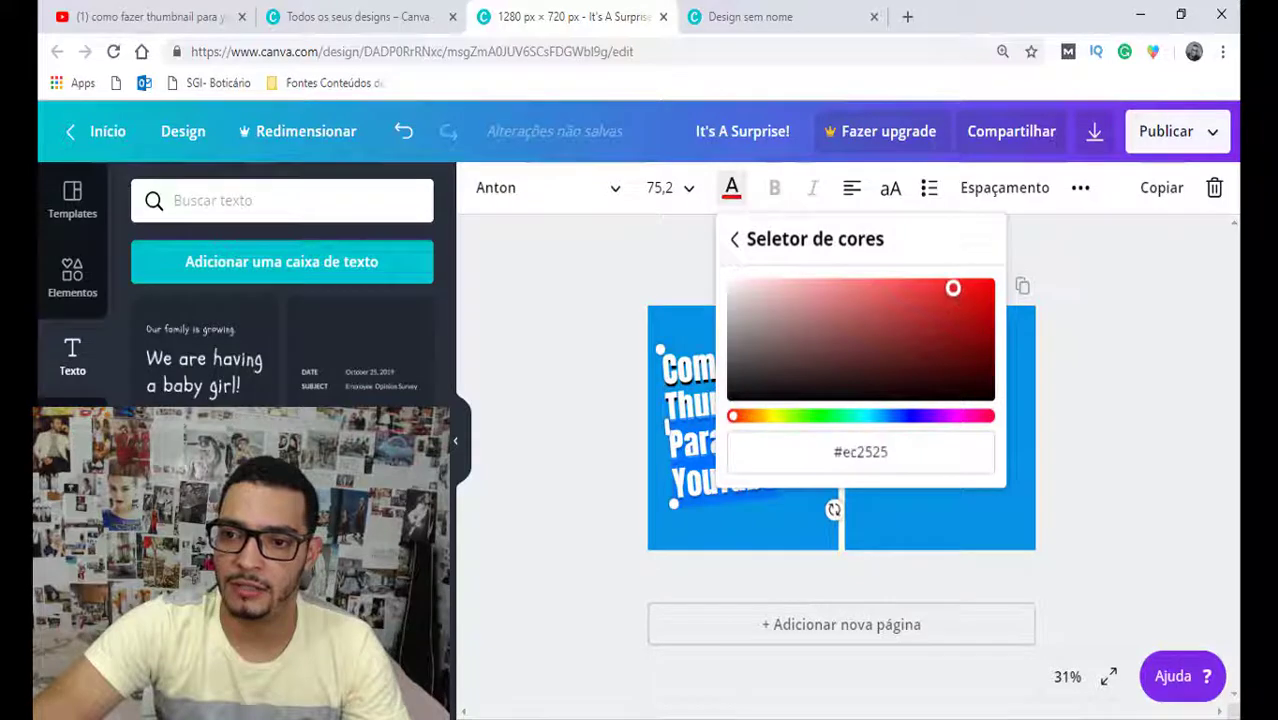
left_click(1065, 308)
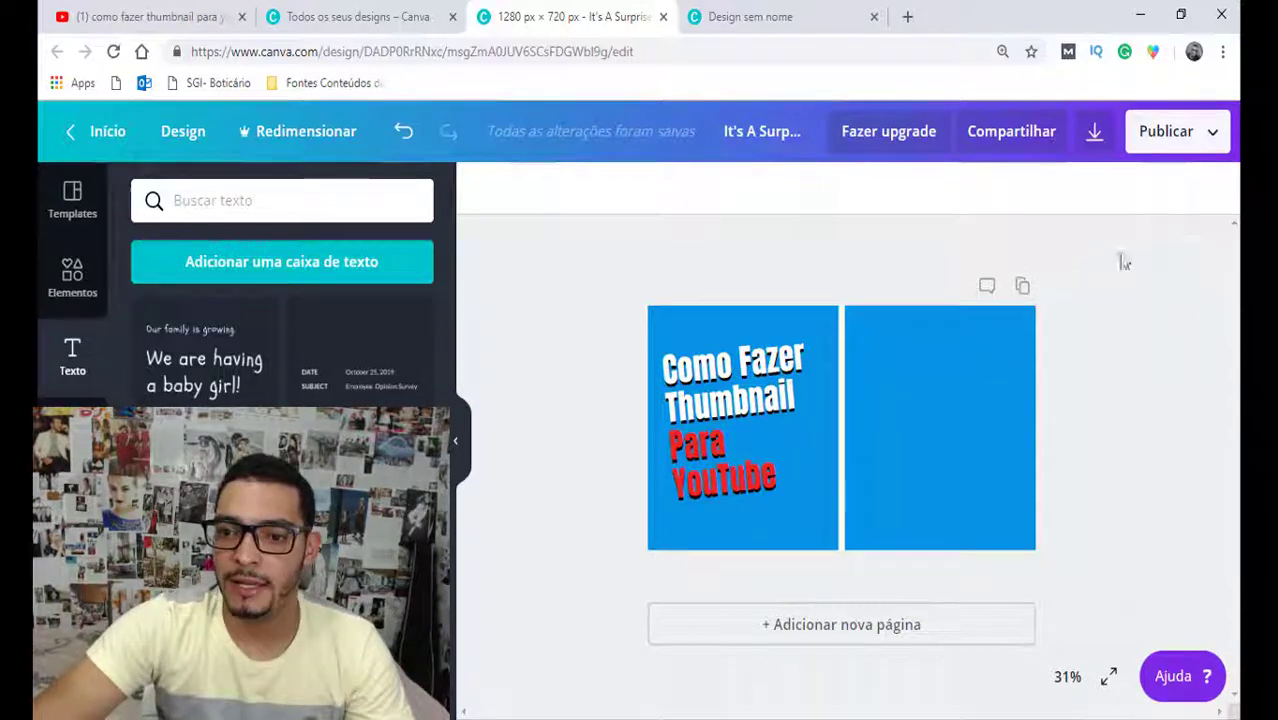
left_click(1015, 443)
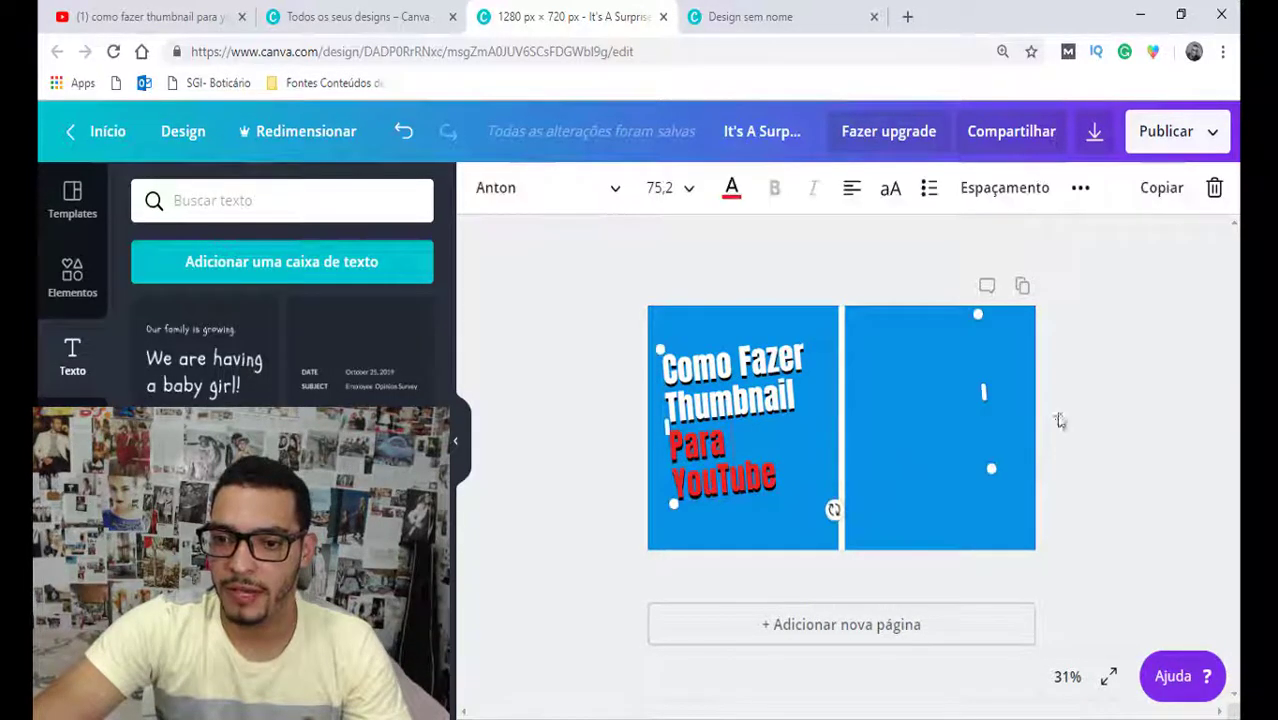
Step: Nudge the white divider bar slightly left, deselect it, and minimize the browser
left_click_drag(842, 318, 819, 314)
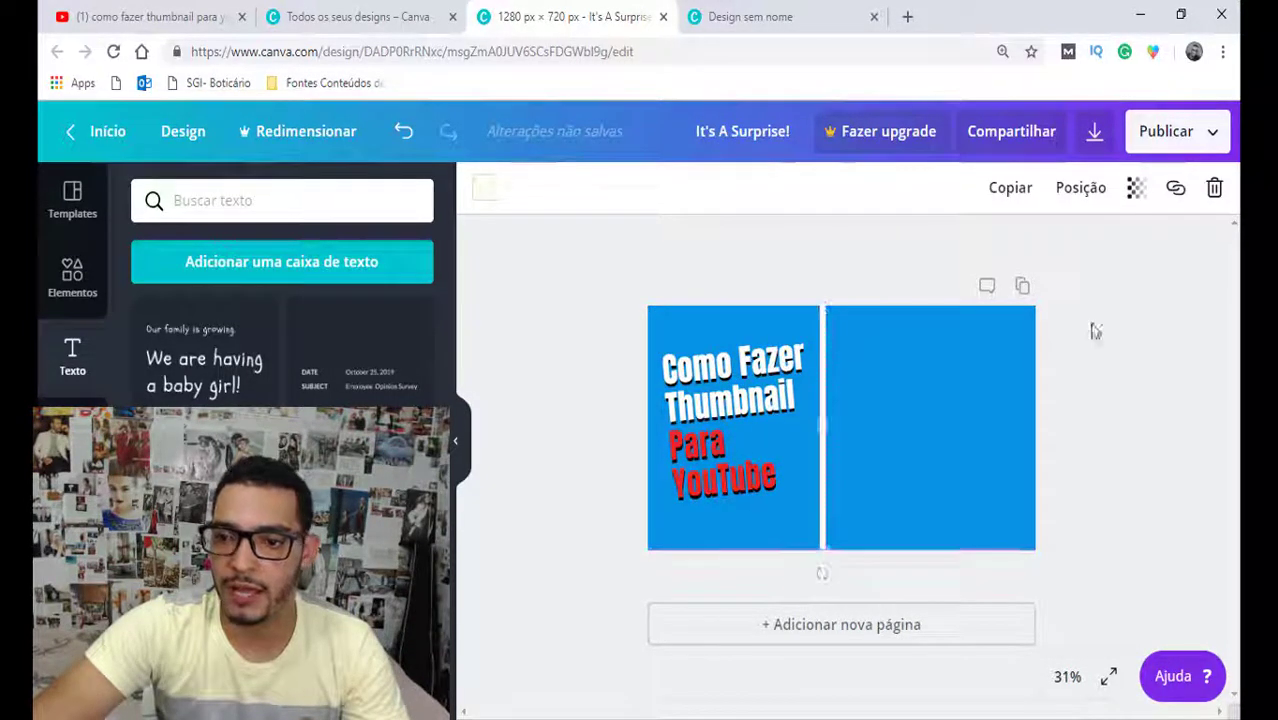
left_click(1098, 375)
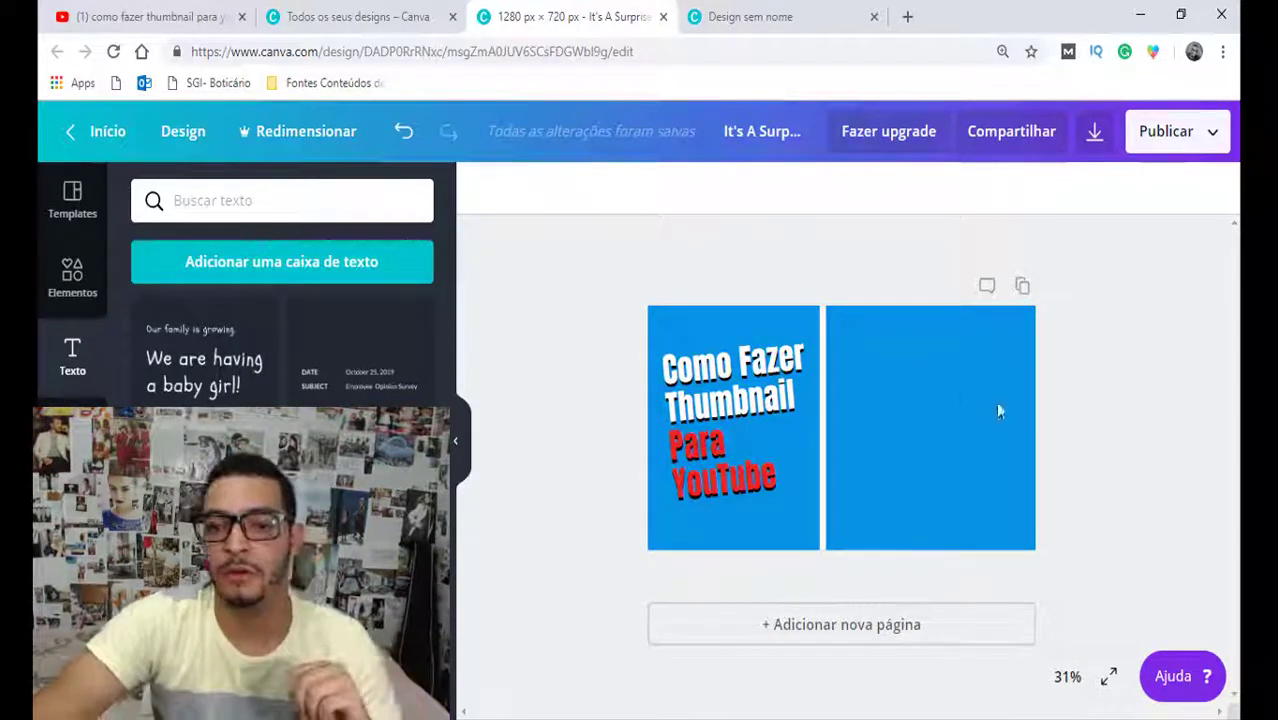
left_click(1140, 15)
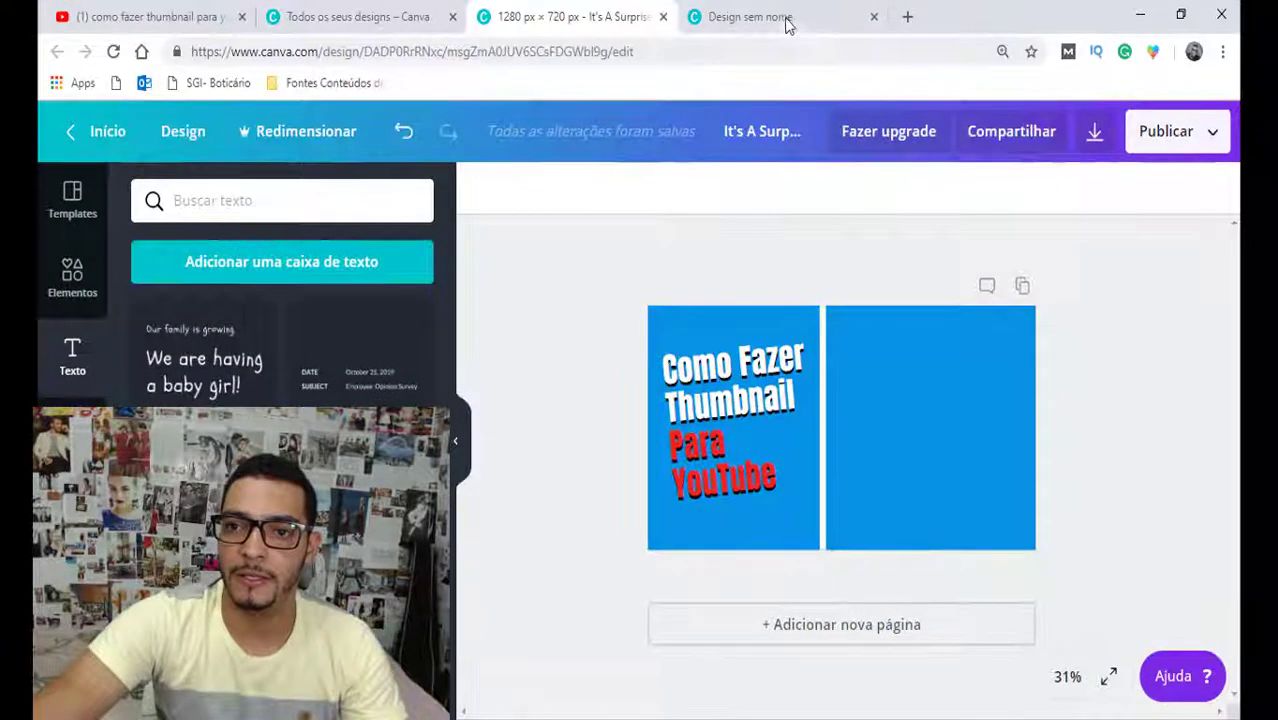
Step: Search Google for 'youtube' in a new tab, then return to the Canva tab
left_click(785, 17)
left_click(903, 17)
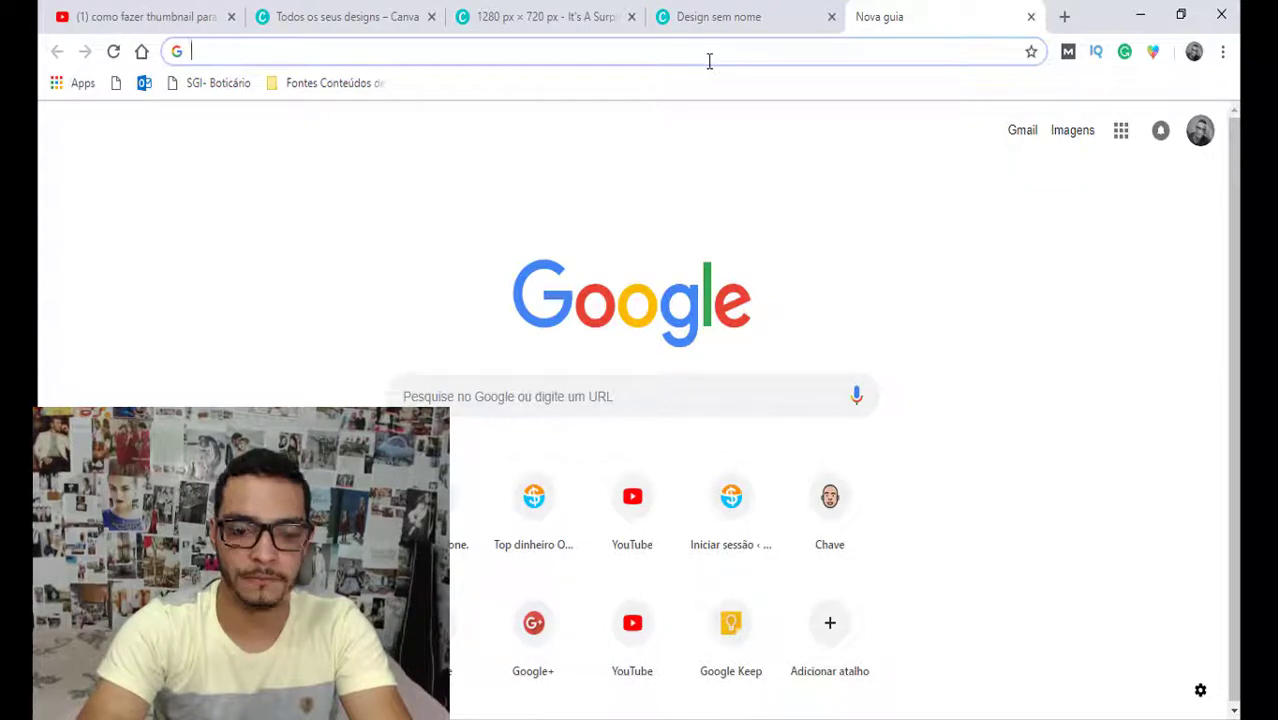
type("youtube")
key("Return")
key("ctrl+3")
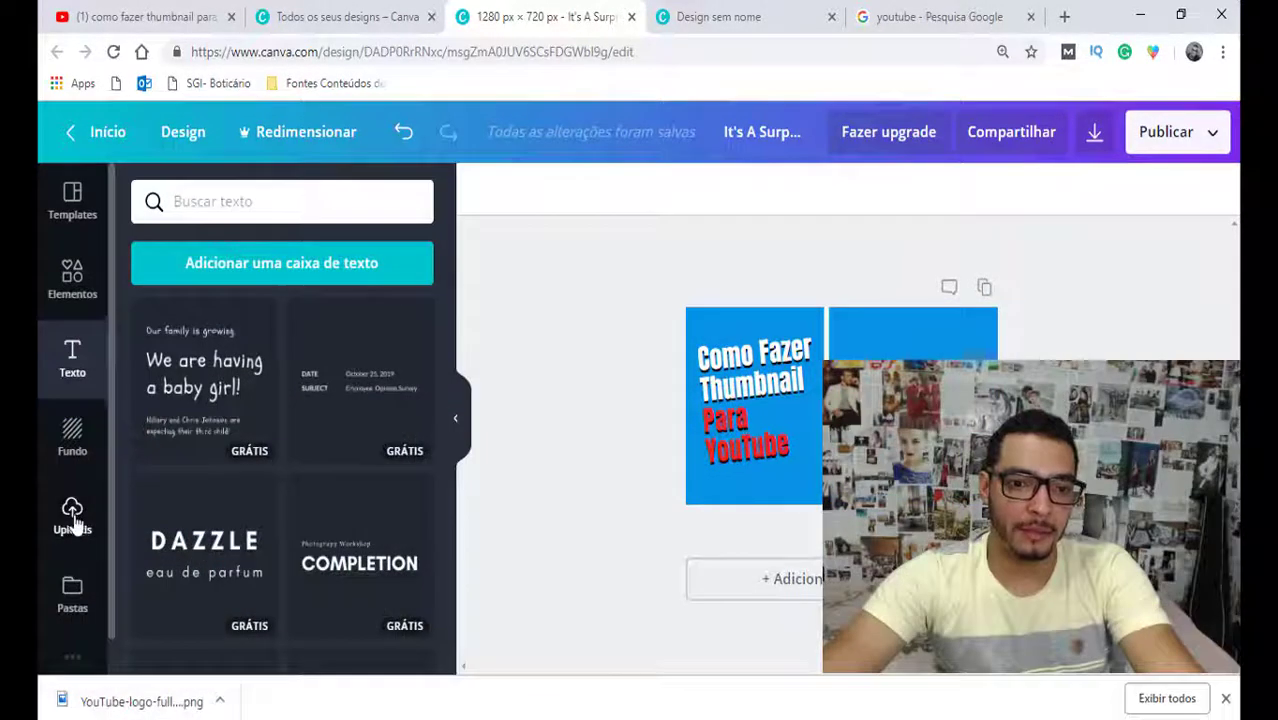
Step: Upload the YouTube logo image file from the computer through the Uploads panel
left_click(75, 515)
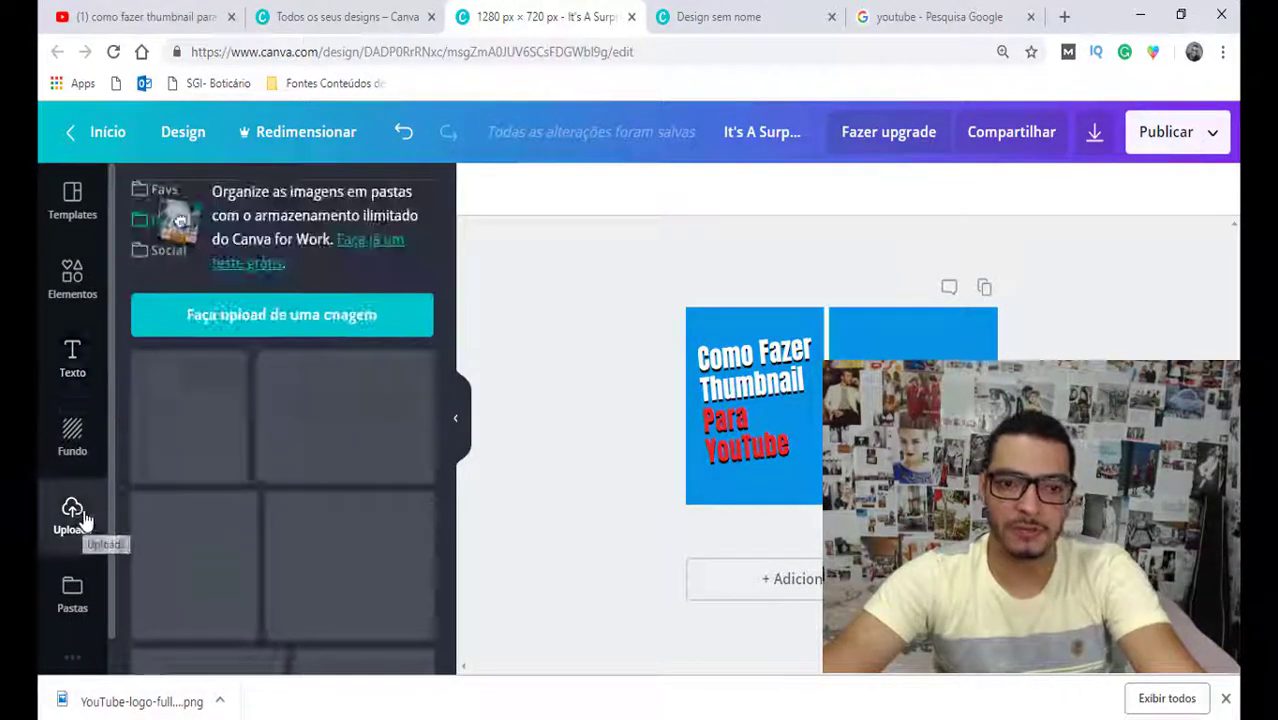
scroll(315, 400, "down", 1)
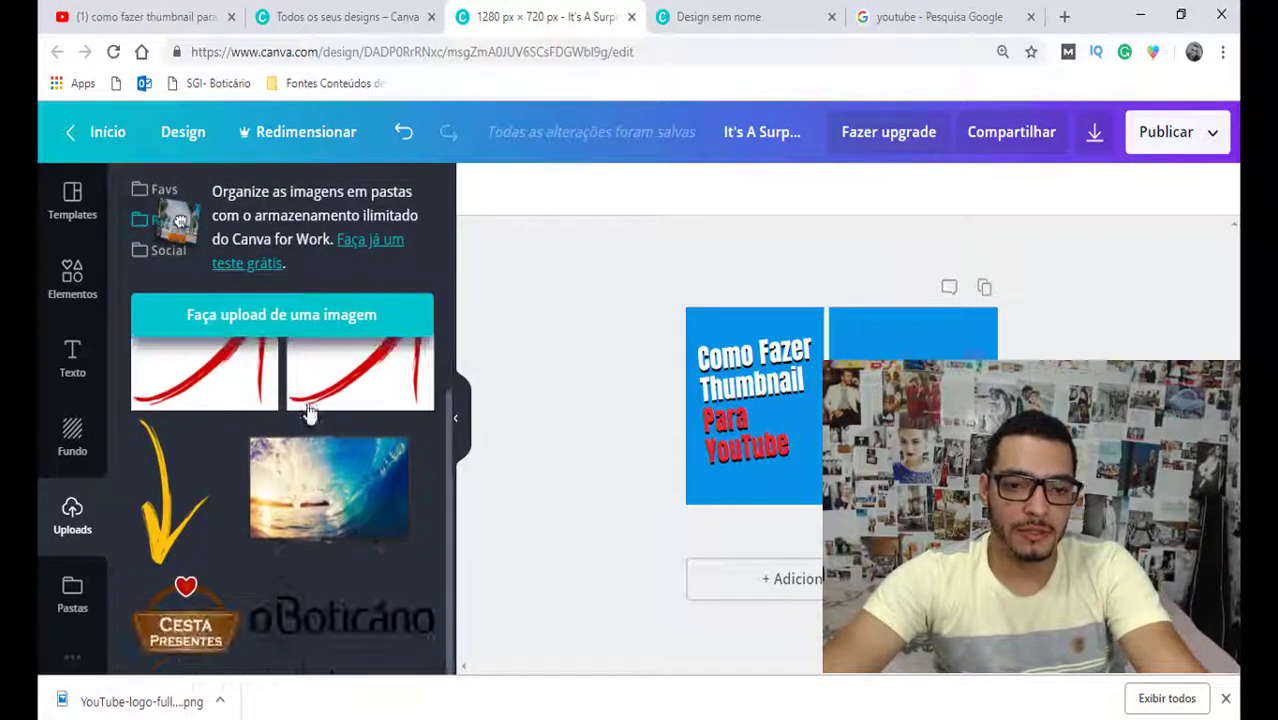
scroll(310, 413, "up", 1)
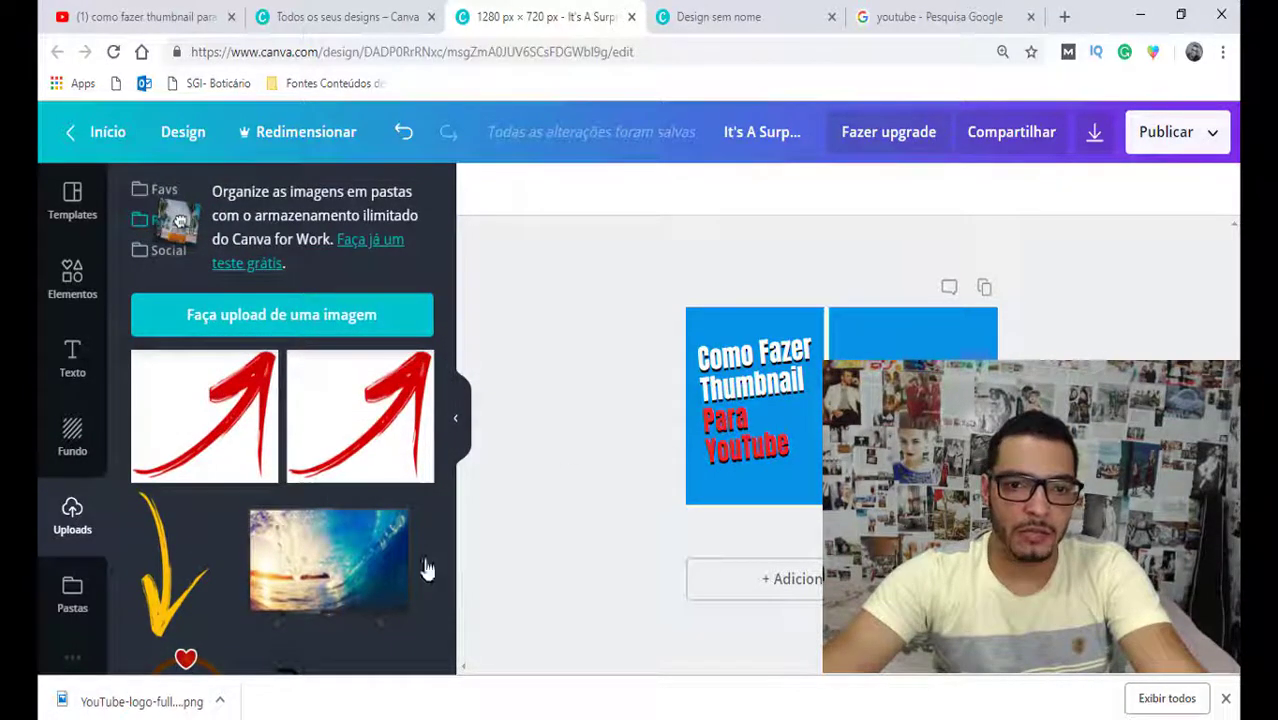
left_click(352, 320)
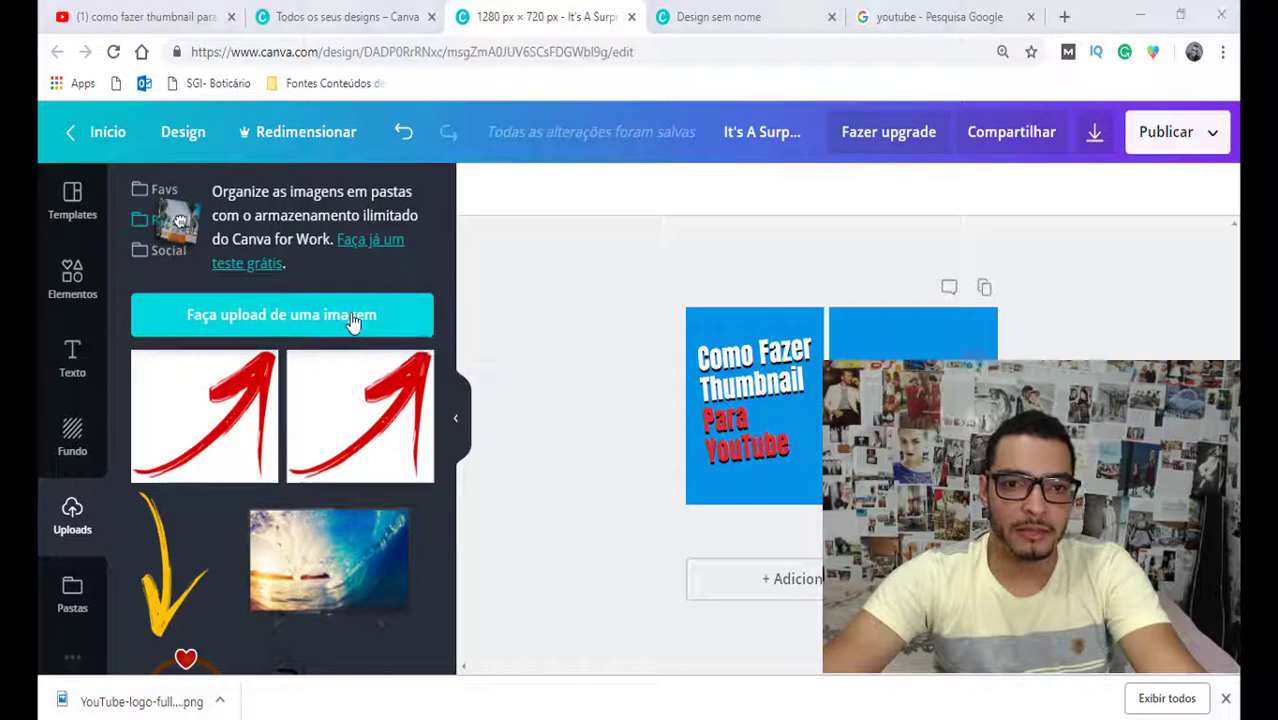
left_click(595, 545)
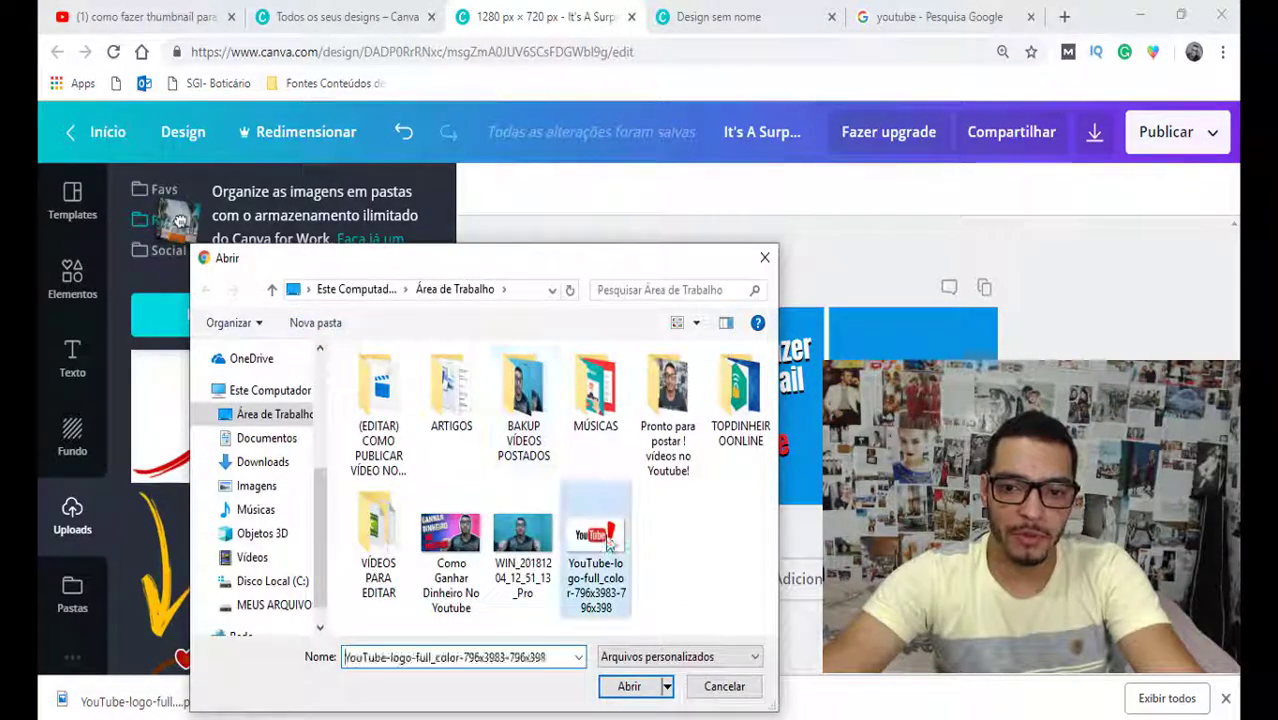
left_click(614, 684)
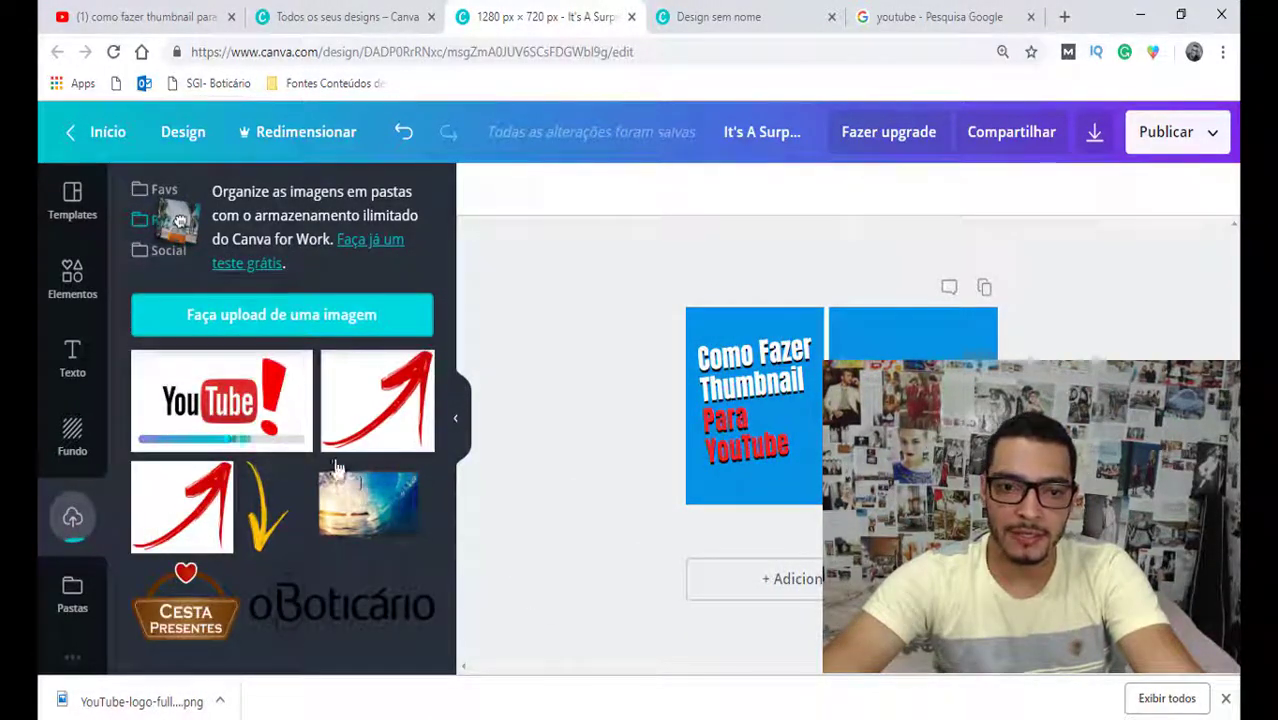
Step: Drag the YouTube logo onto the page, enlarge it, and send it one layer back
left_click_drag(222, 400, 853, 420)
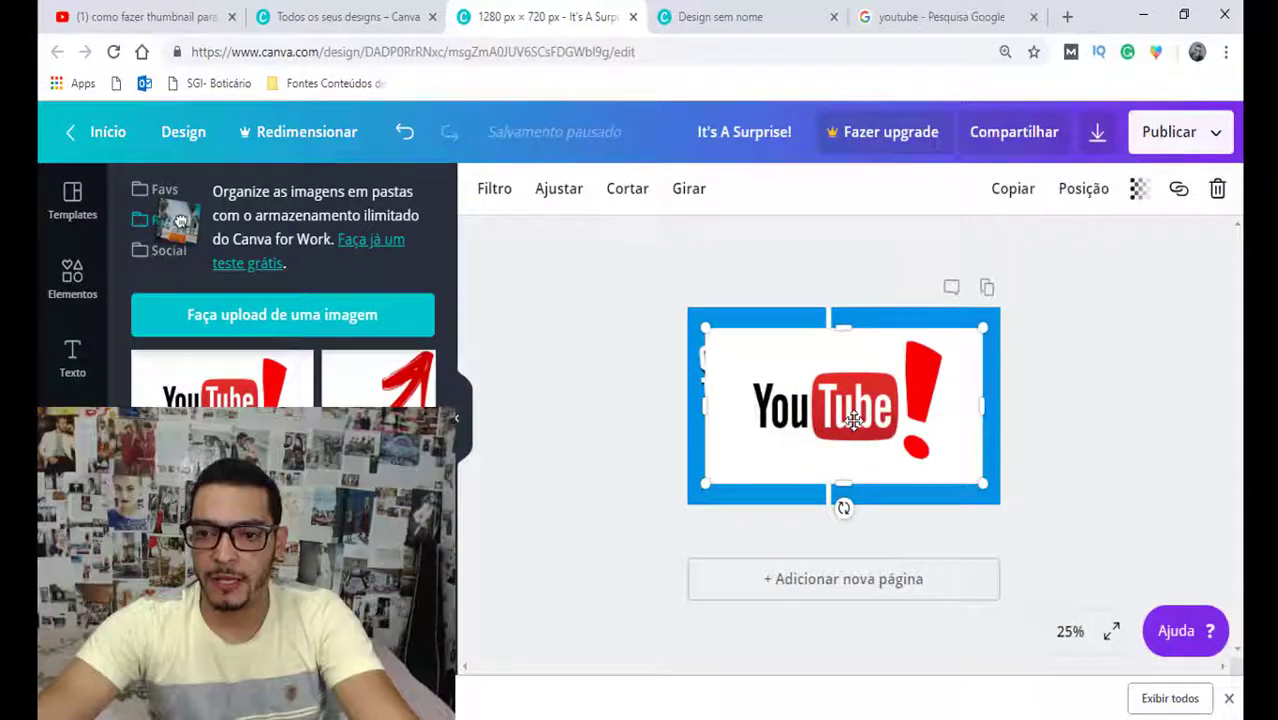
left_click_drag(985, 325, 1019, 307)
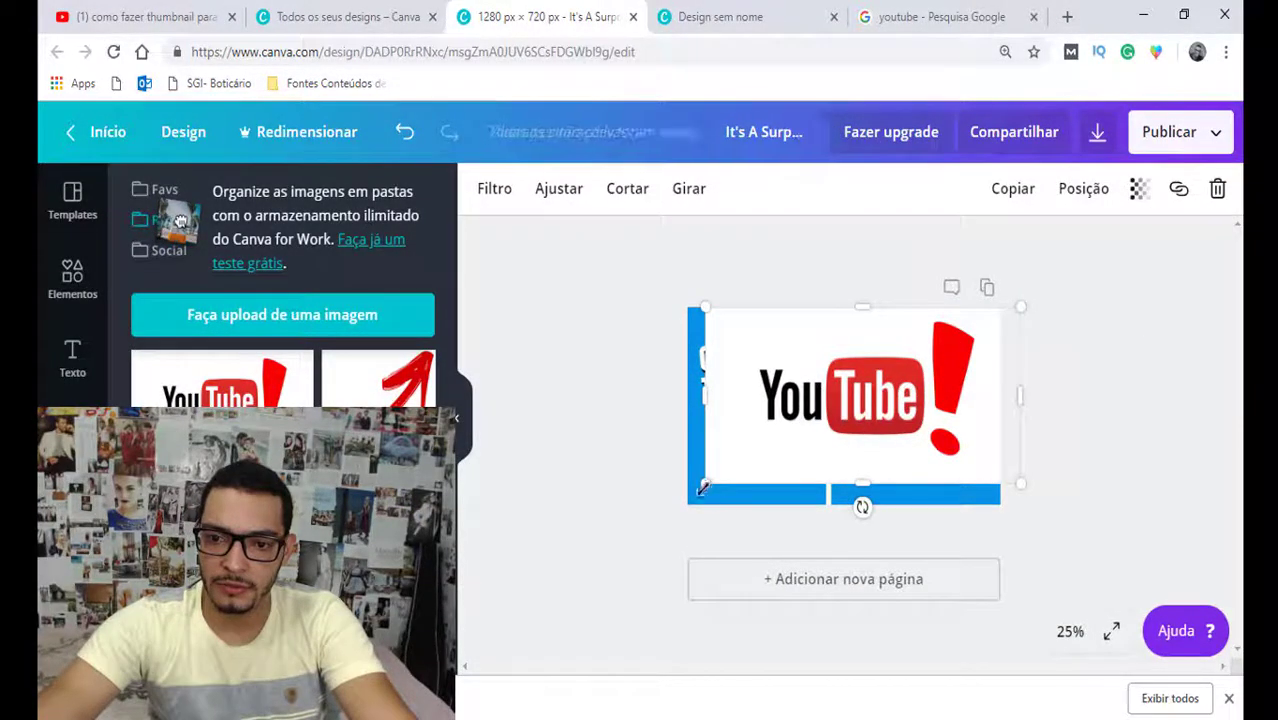
left_click_drag(702, 485, 683, 527)
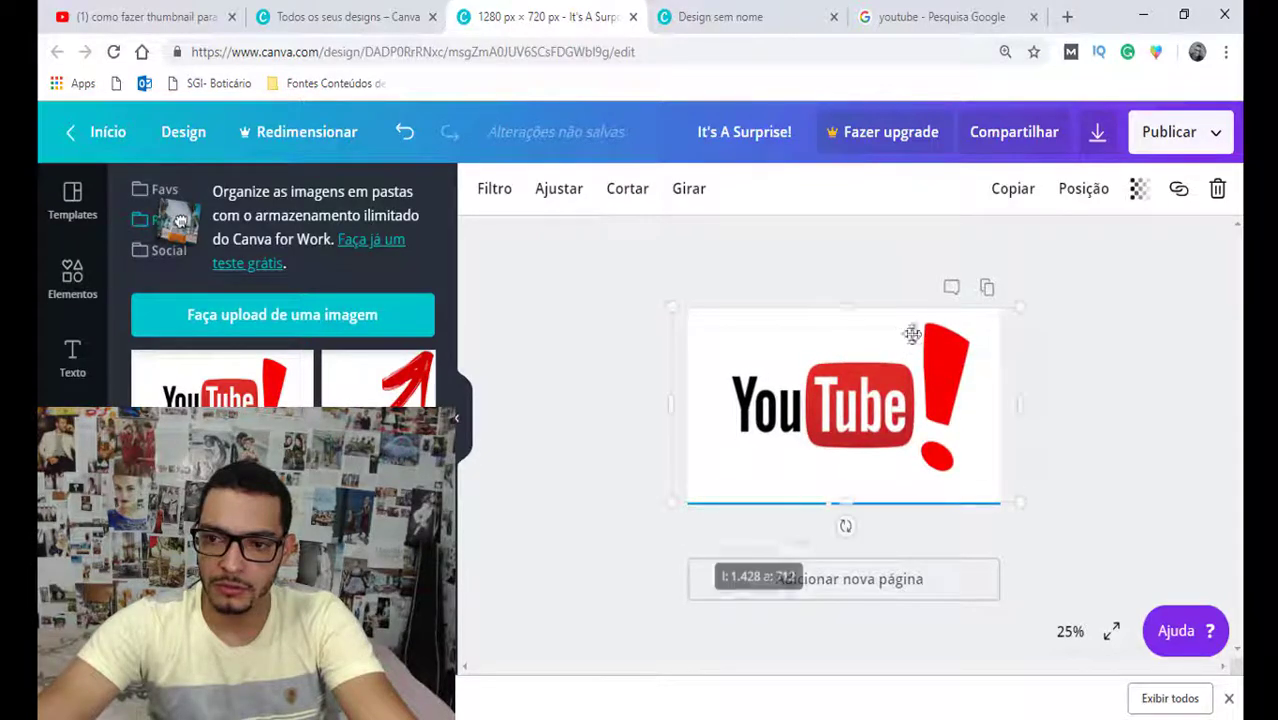
left_click_drag(906, 334, 912, 332)
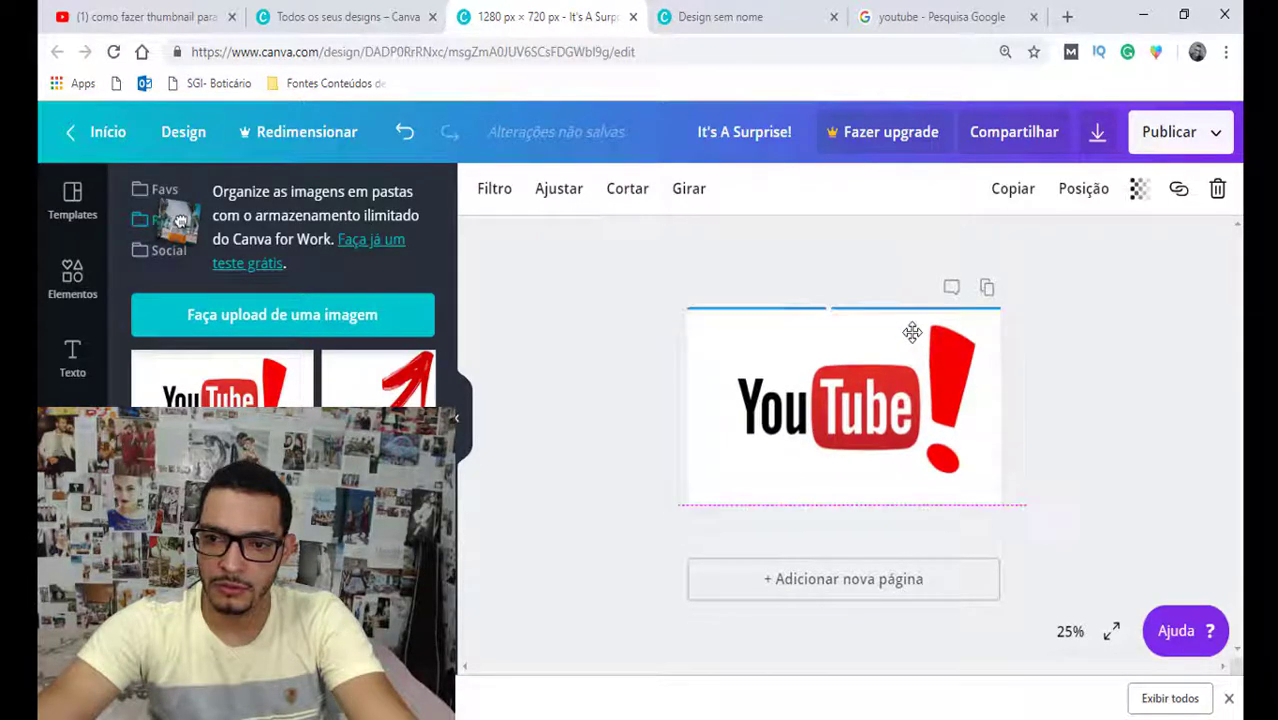
left_click(987, 287)
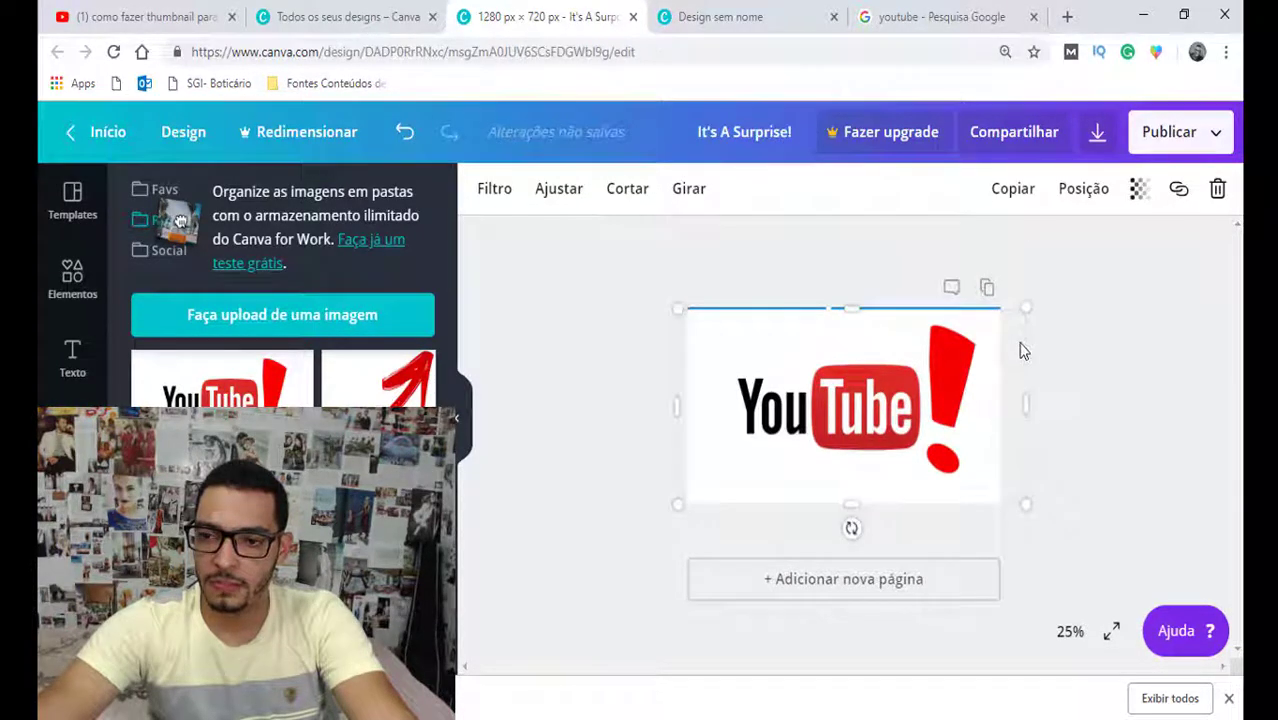
left_click(1098, 197)
left_click(938, 288)
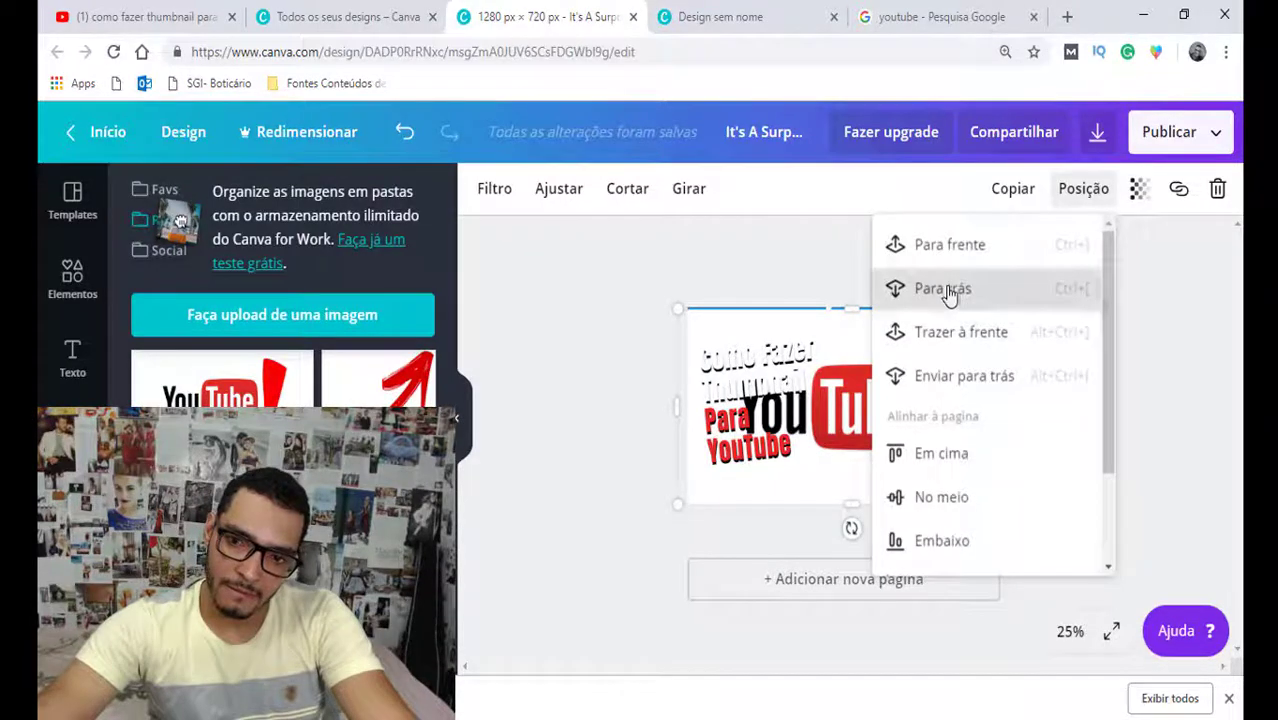
Step: Send the logo back another layer, then undo an accidental resize
left_click(949, 292)
left_click(1152, 288)
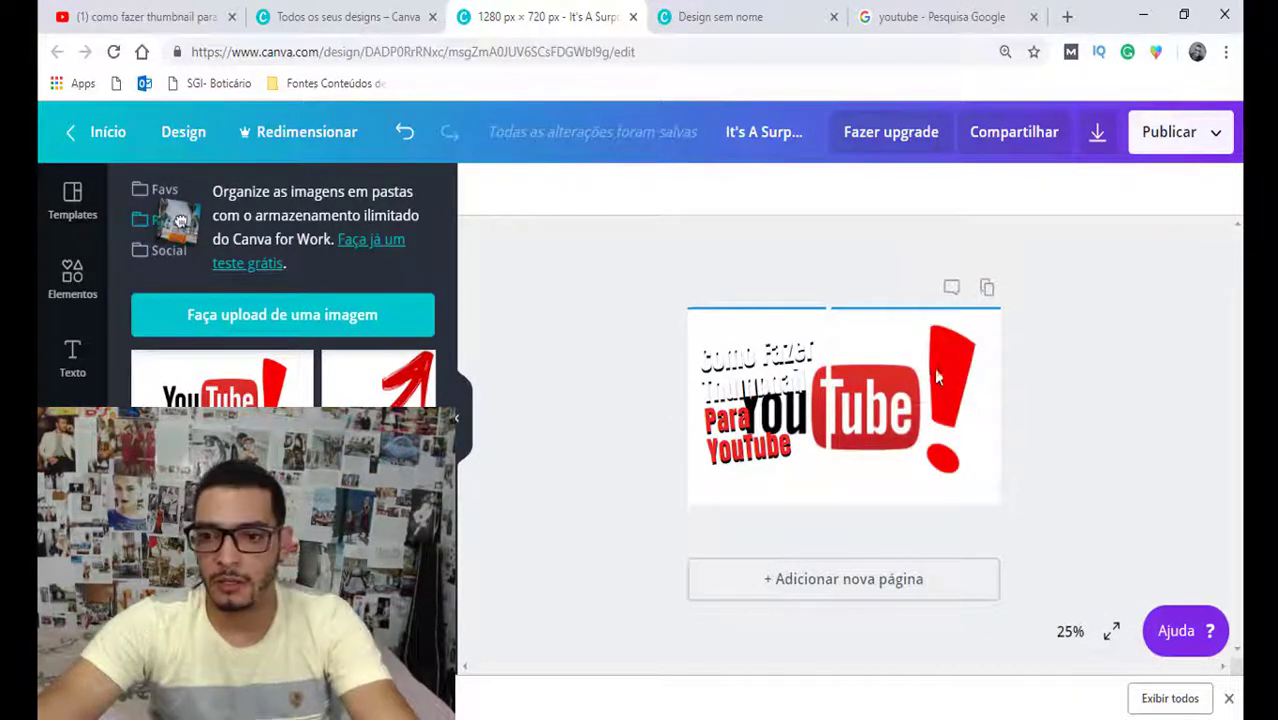
left_click(903, 379)
left_click(995, 460)
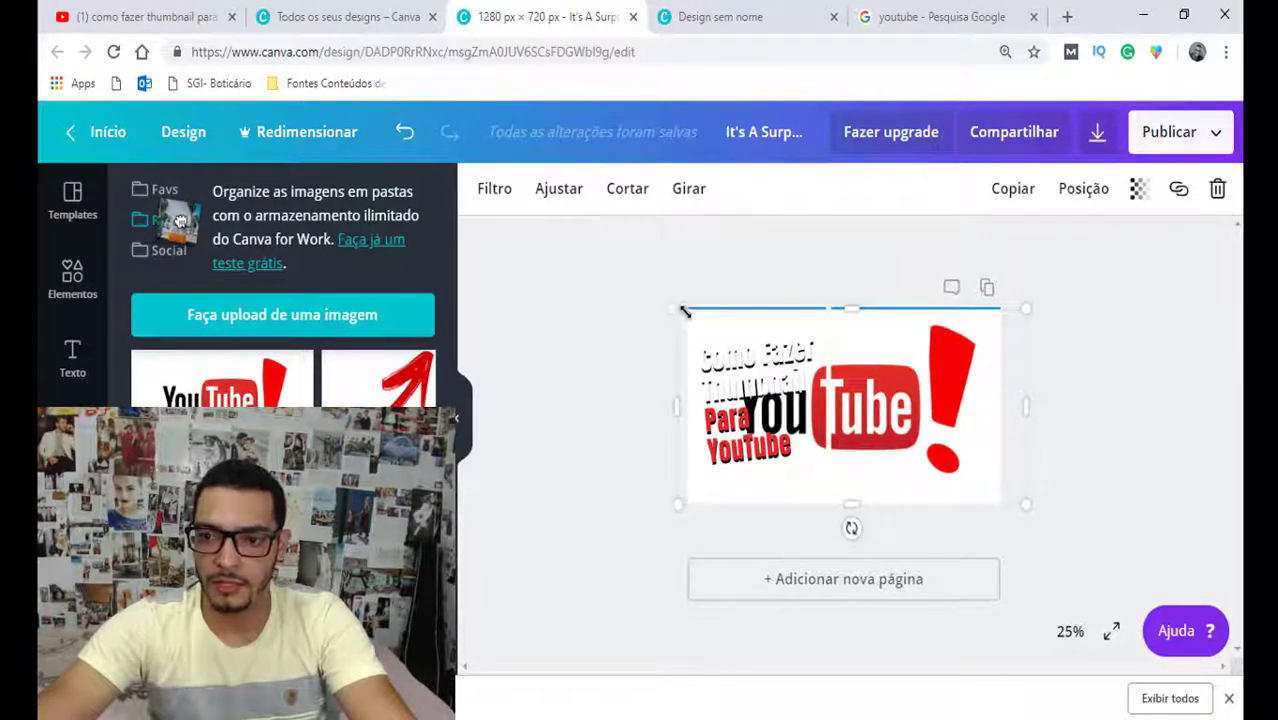
mouse_move(684, 312)
left_mouse_down()
mouse_move(873, 294)
mouse_move(901, 354)
mouse_move(906, 430)
left_mouse_up()
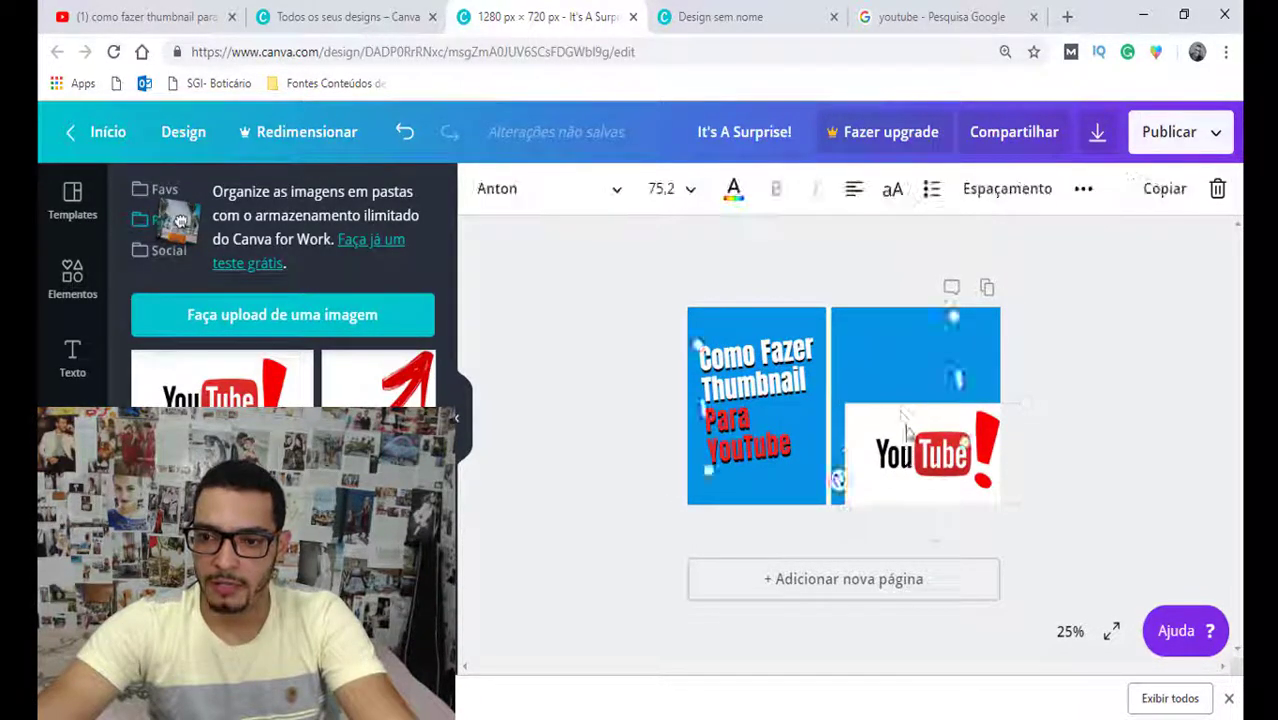
key("ctrl+z")
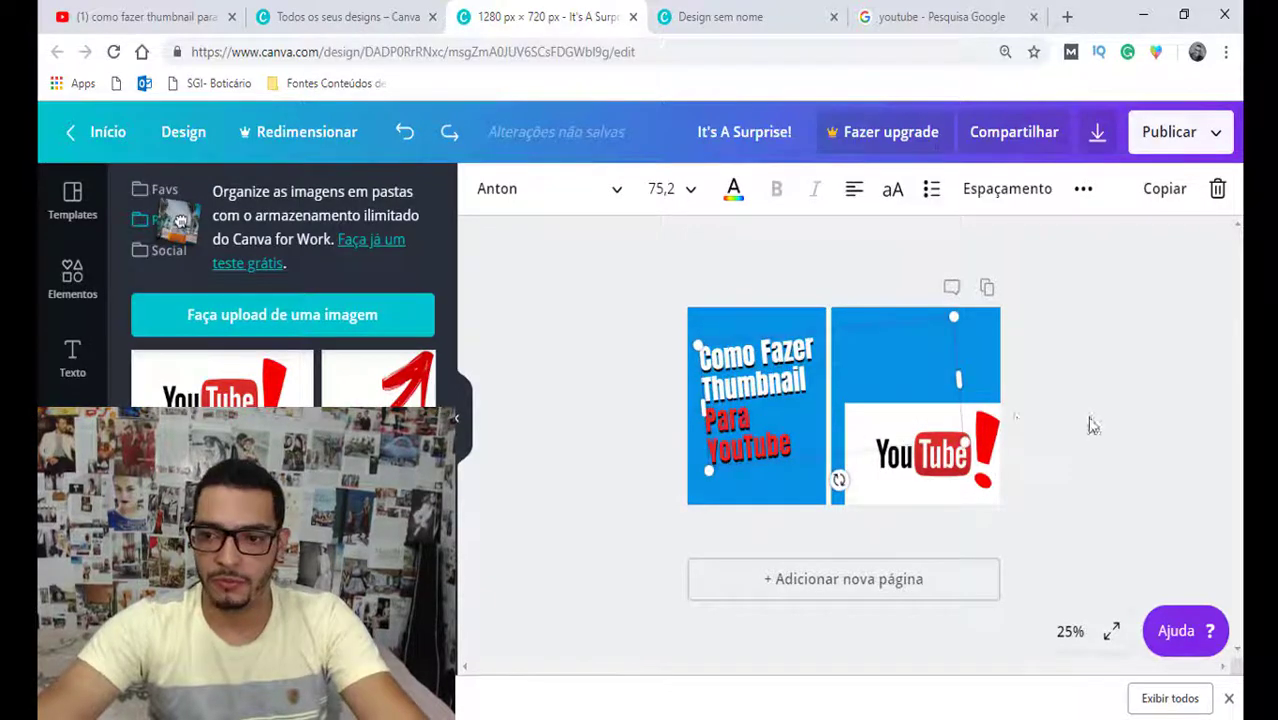
Step: Move the YouTube logo to the right panel and enlarge it to about 1271 × 634 px
left_click(1092, 425)
left_click_drag(933, 453, 933, 406)
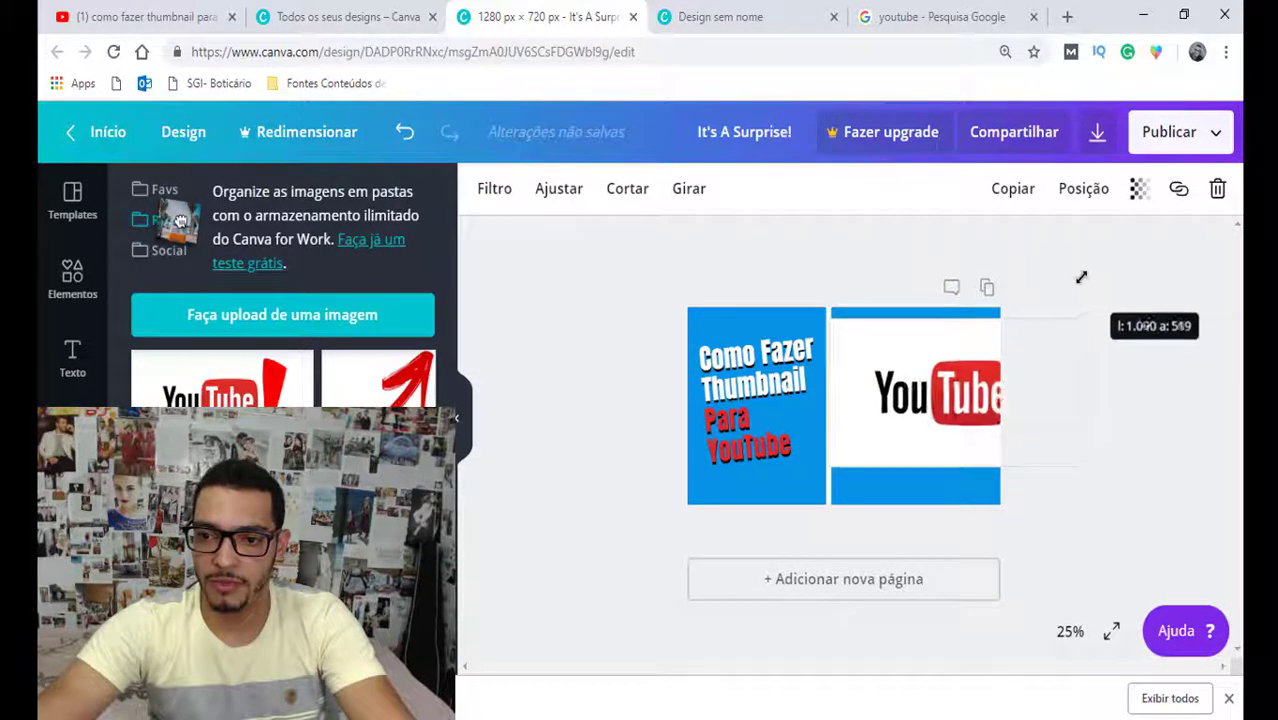
left_click_drag(1013, 363, 1096, 317)
left_click_drag(822, 480, 788, 509)
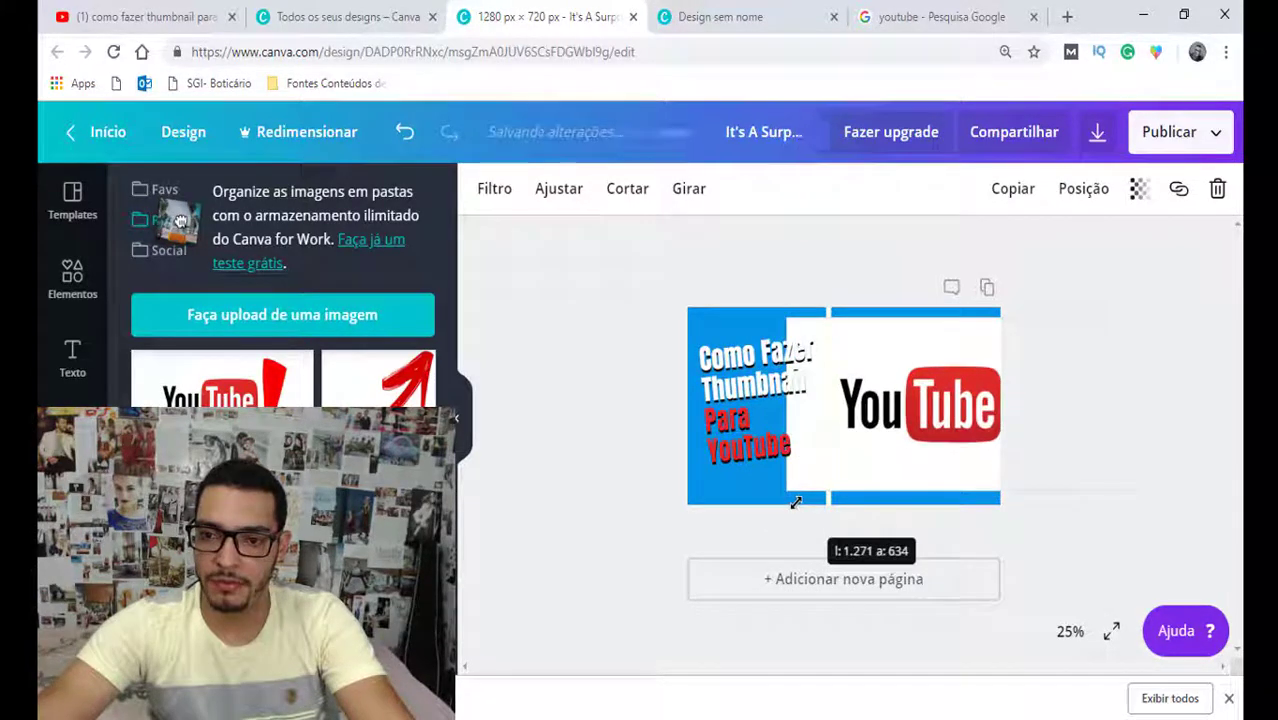
left_click(1104, 345)
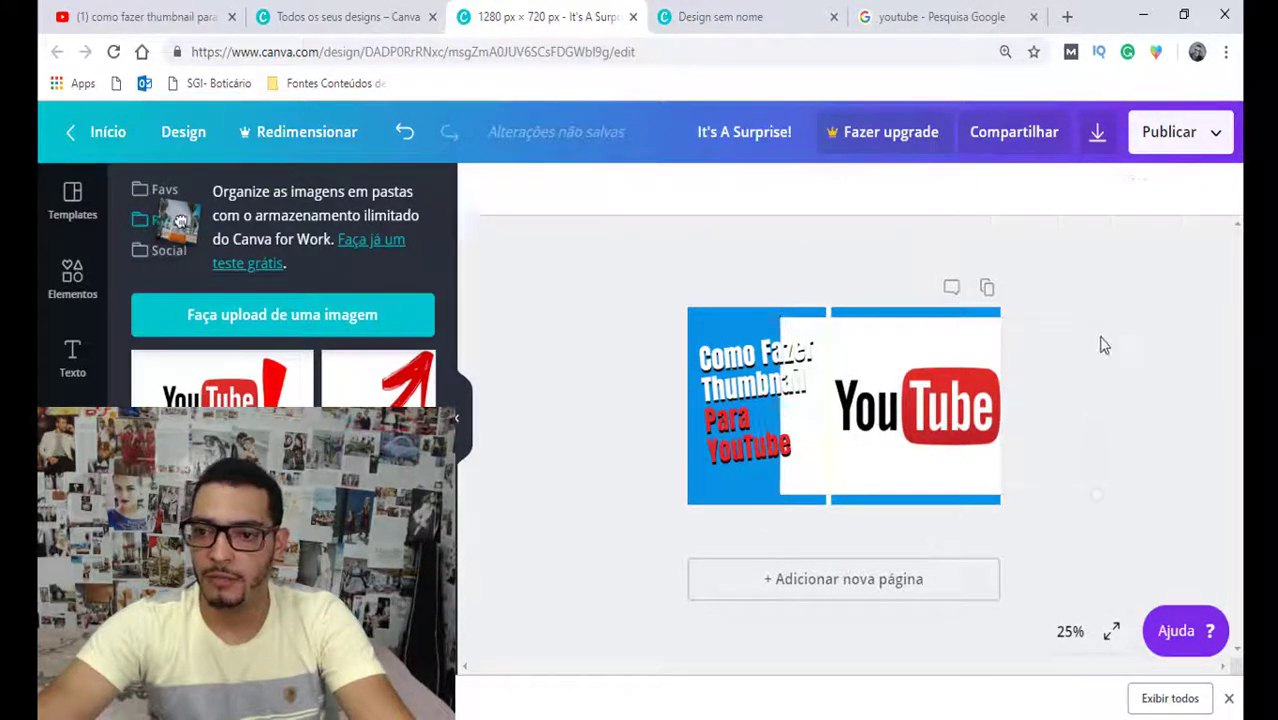
left_click(930, 340)
key("Escape")
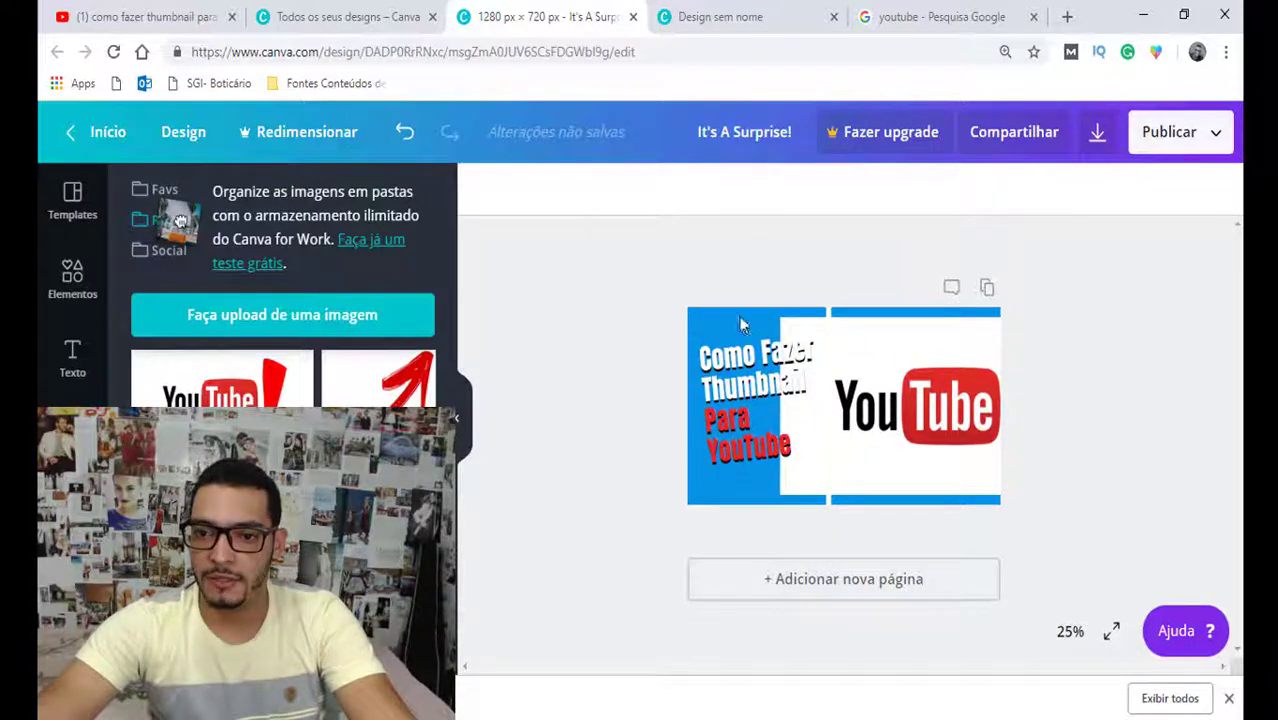
left_click(740, 322)
Step: Set the page background colour to white from the colour swatch
left_click(486, 190)
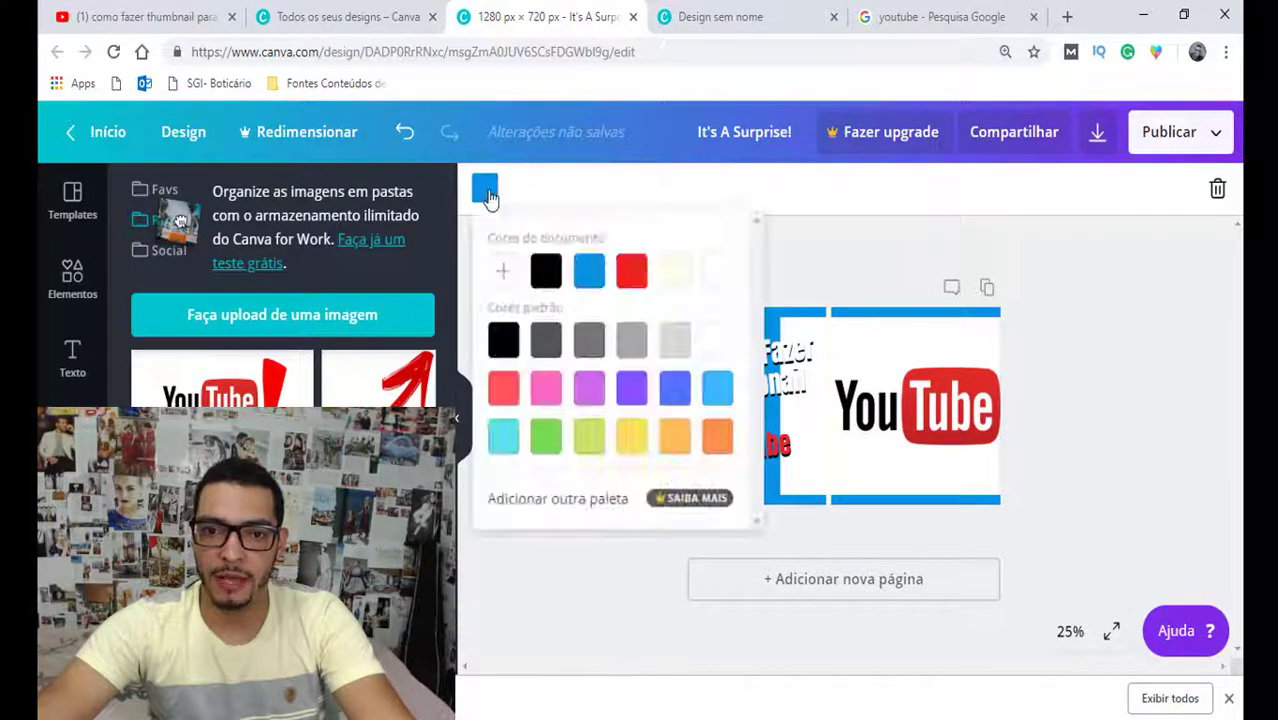
left_click(714, 272)
left_click(1076, 378)
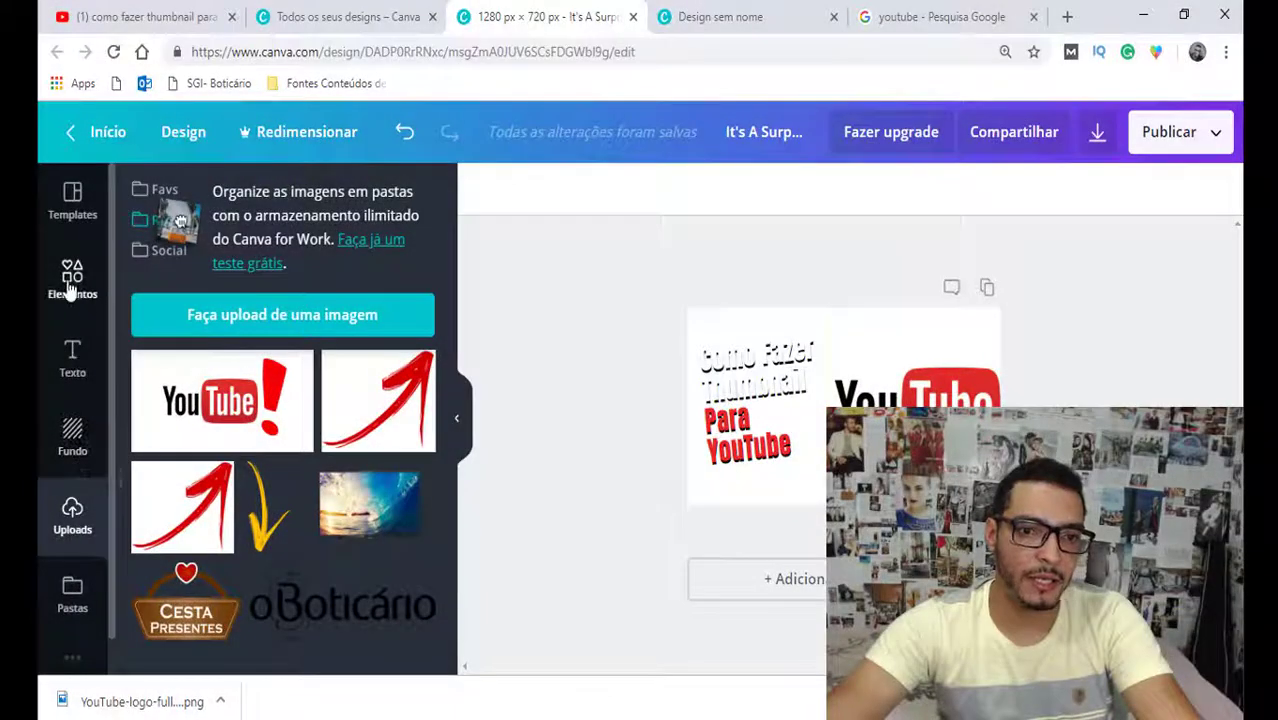
Step: Browse the Elementos library, filtering results to graphic elements
left_click(70, 285)
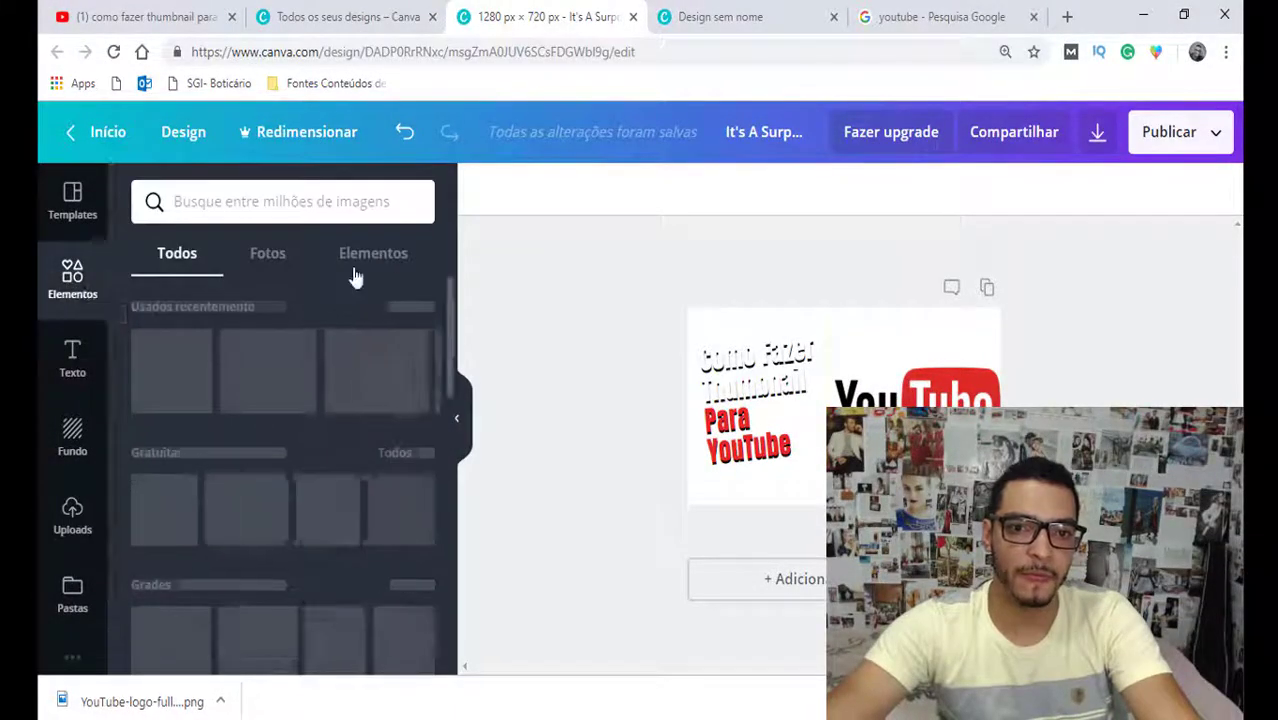
scroll(340, 320, "down", 5)
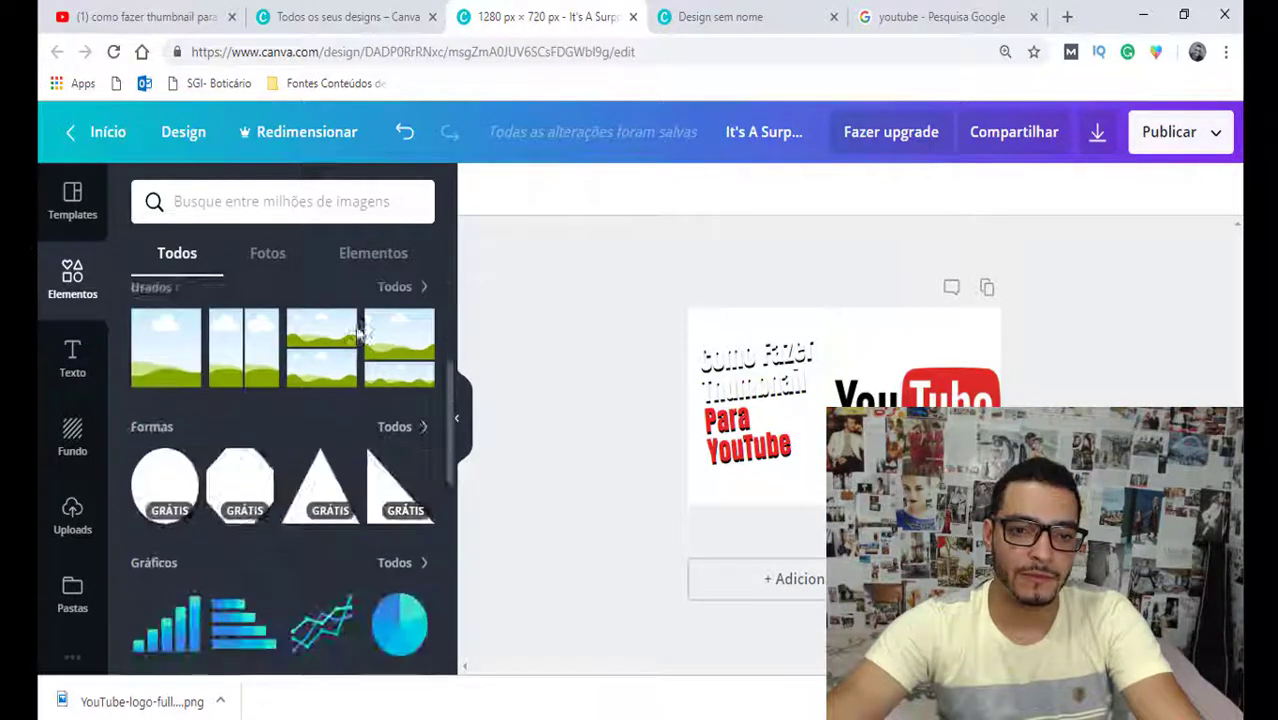
scroll(303, 345, "up", 5)
left_click(266, 258)
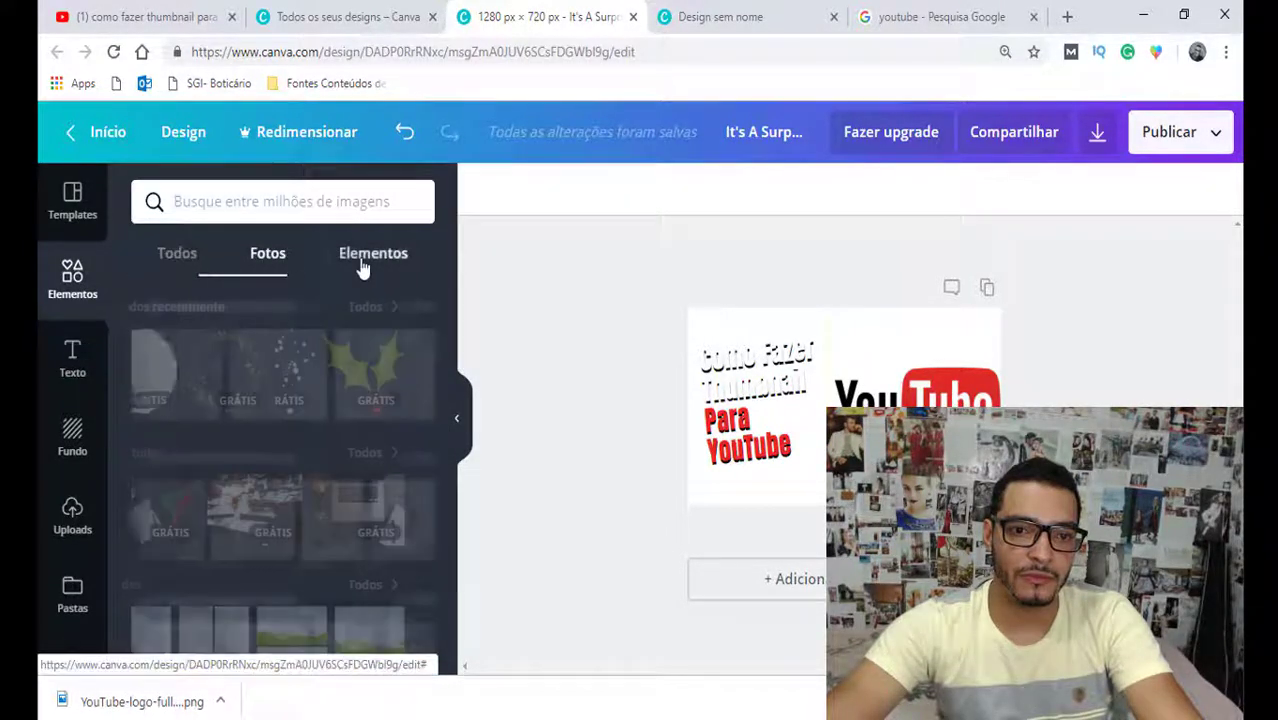
left_click(364, 266)
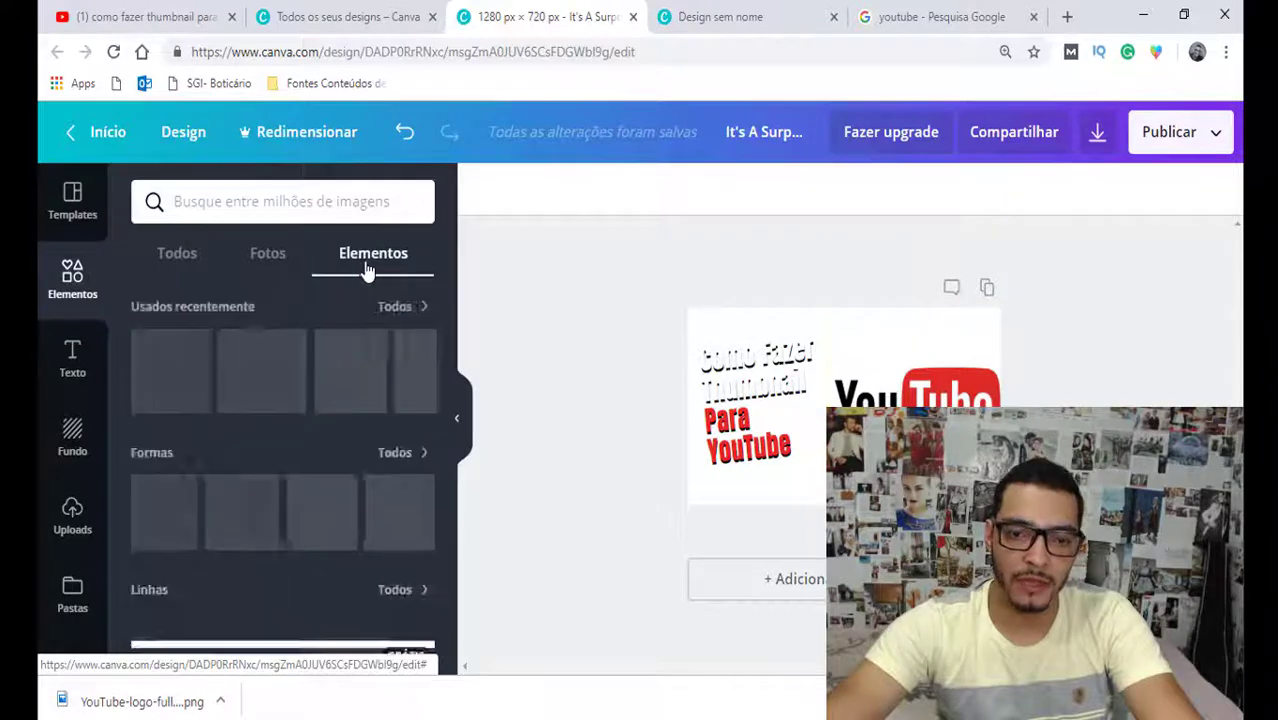
scroll(350, 370, "down", 3)
scroll(346, 370, "down", 3)
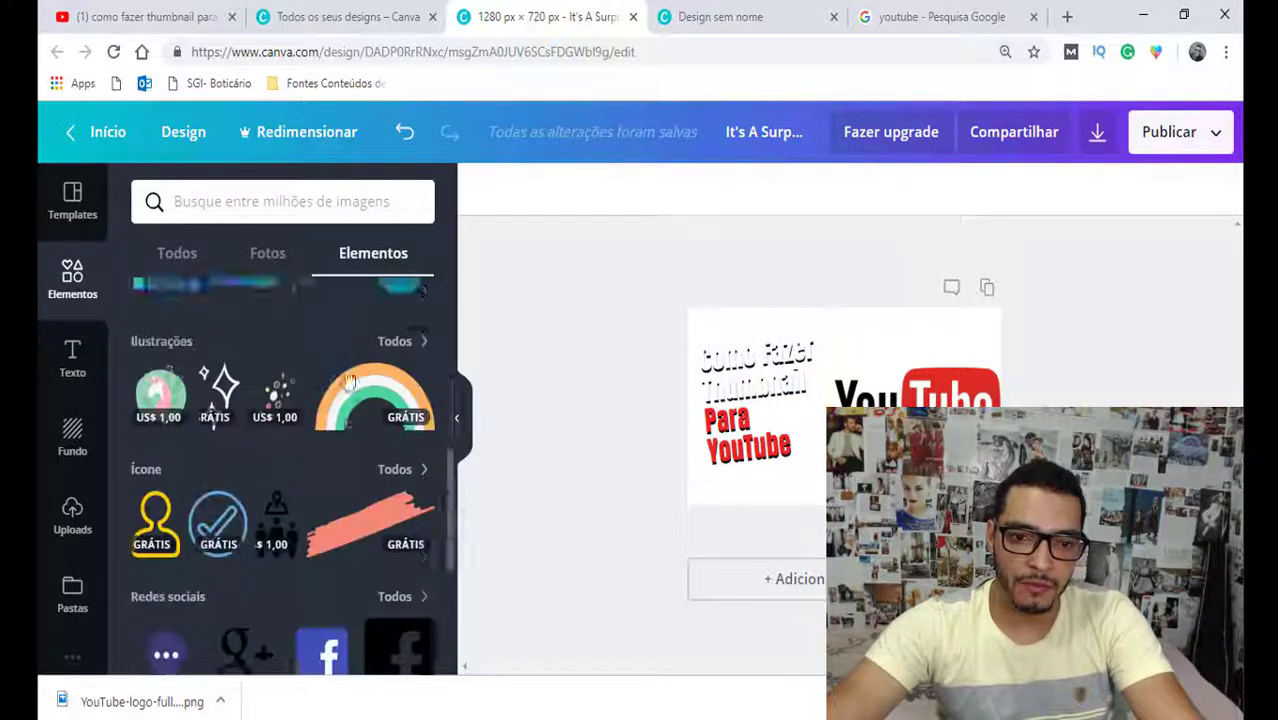
scroll(346, 370, "down", 3)
scroll(346, 376, "up", 6)
scroll(347, 382, "up", 3)
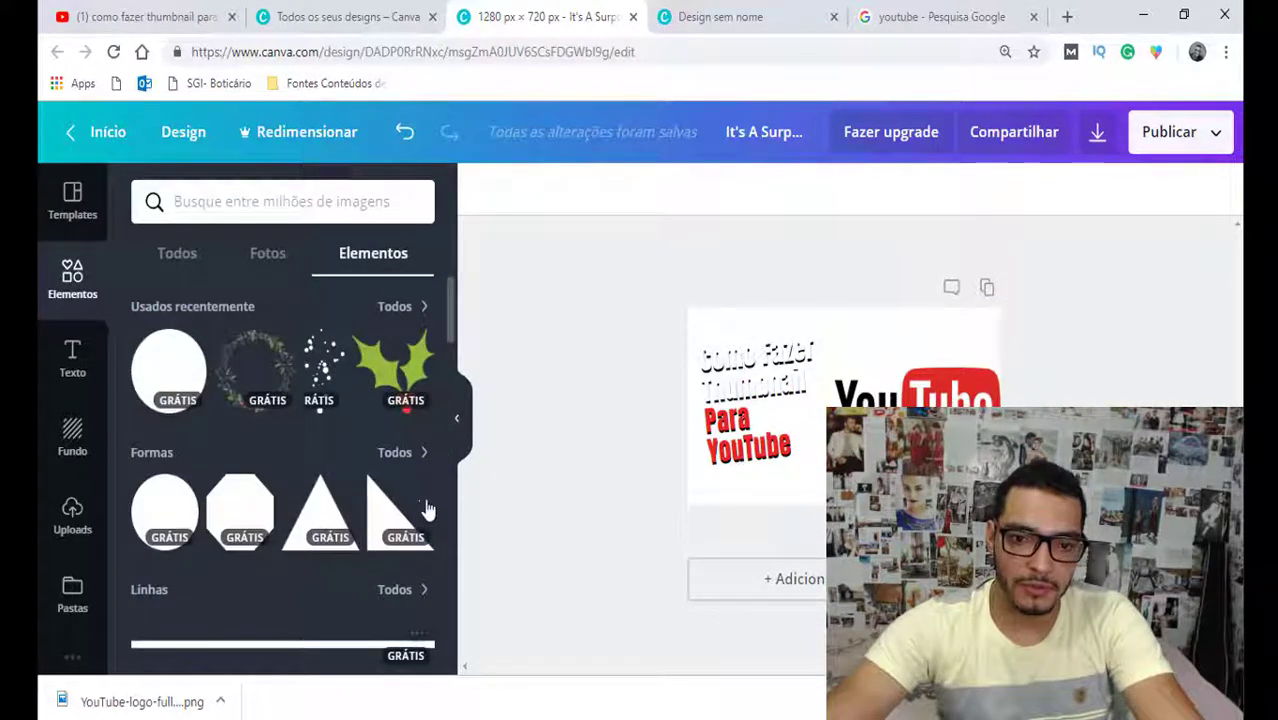
Step: Show all Formas shapes and add the inverted triangle to the thumbnail
left_click(421, 456)
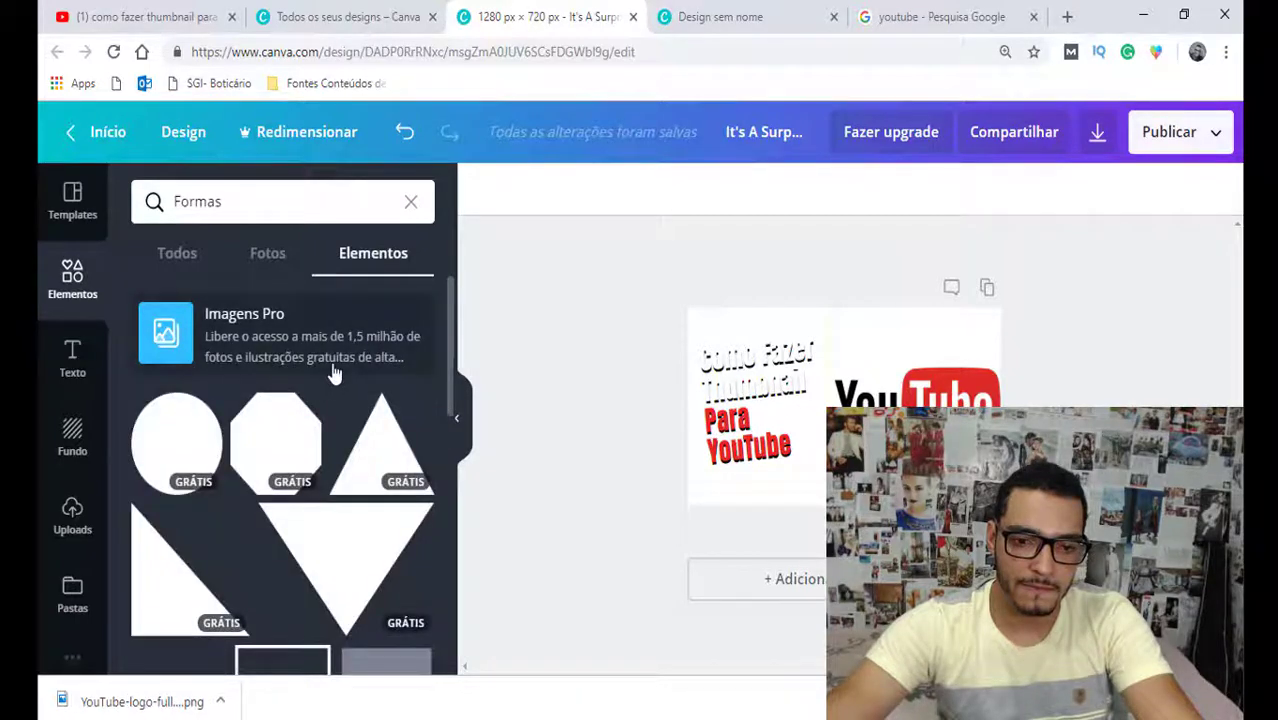
scroll(335, 377, "down", 5)
scroll(355, 392, "down", 2)
scroll(356, 394, "down", 3)
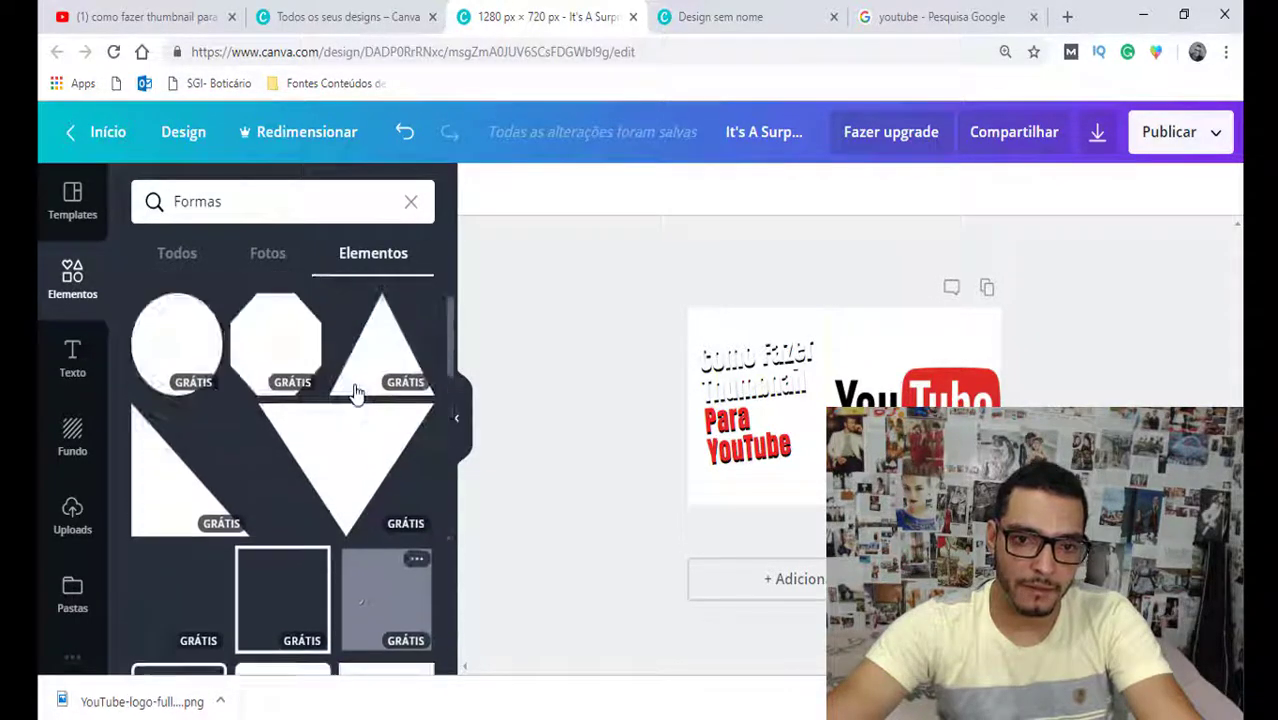
scroll(358, 398, "down", 3)
scroll(358, 398, "up", 3)
scroll(361, 415, "up", 3)
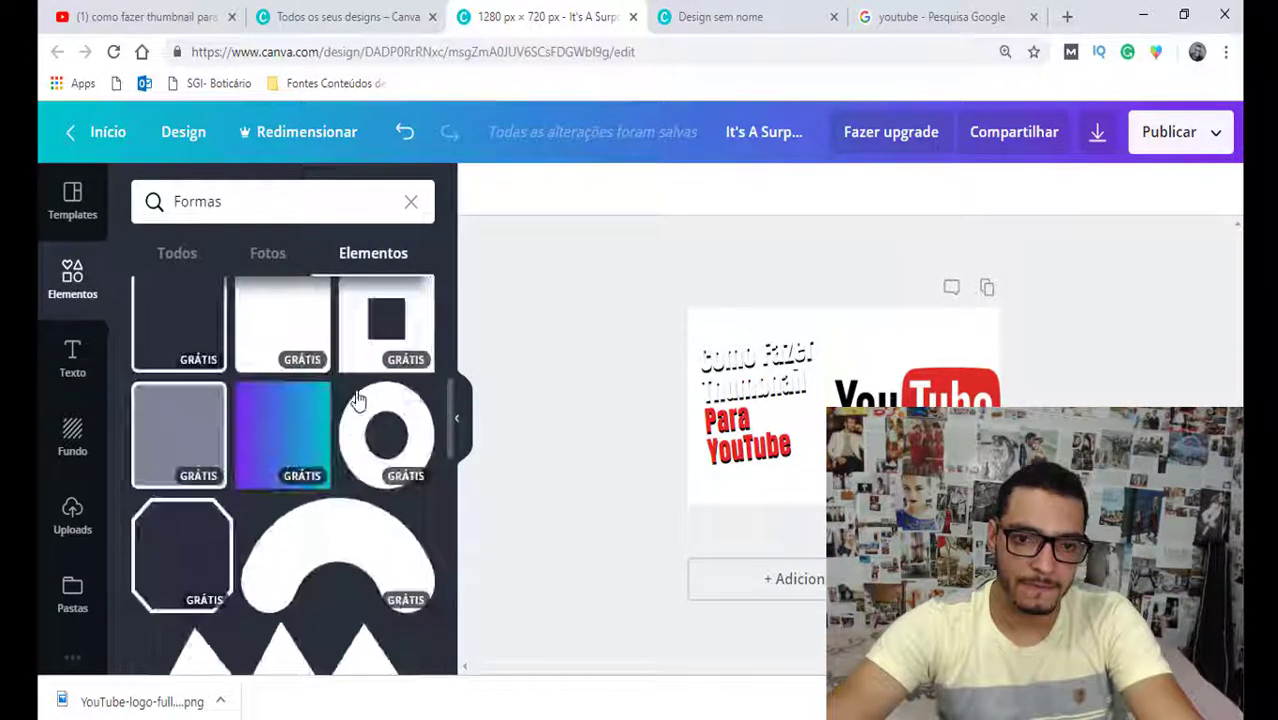
scroll(359, 400, "up", 3)
left_click(366, 472)
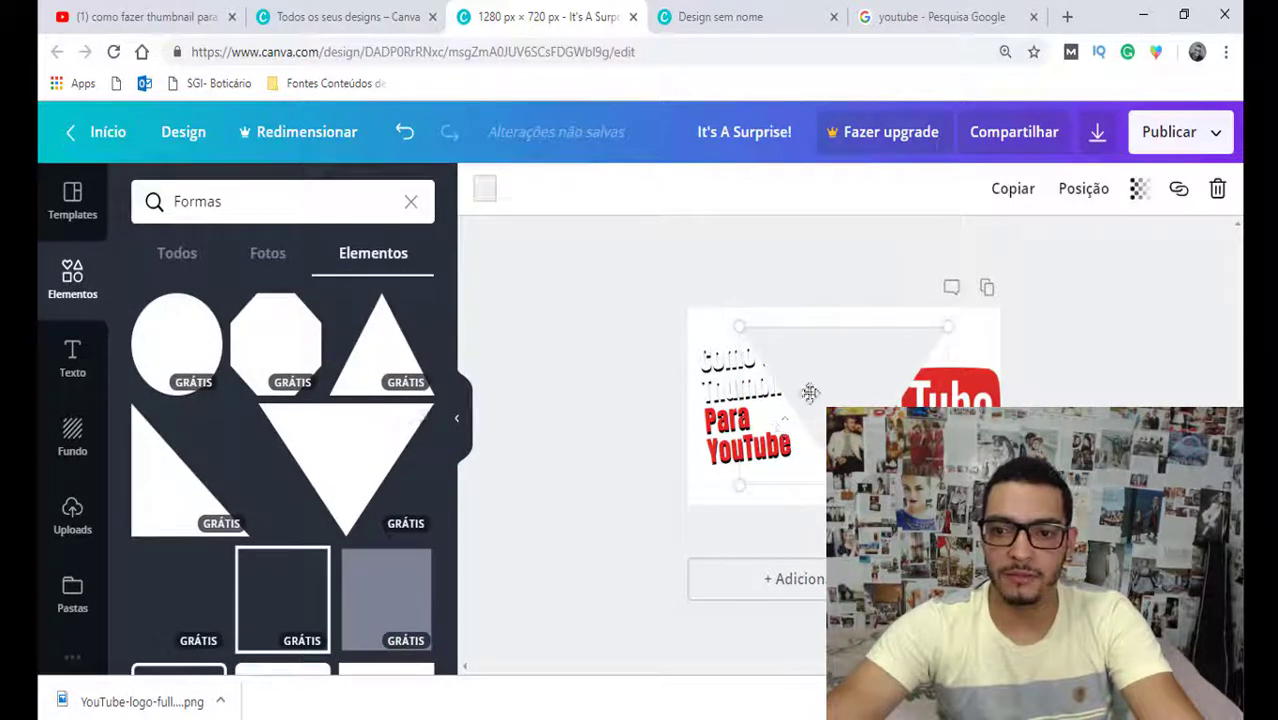
Step: Move the triangle over the title and colour it light blue
left_click_drag(807, 391, 588, 317)
left_click(486, 195)
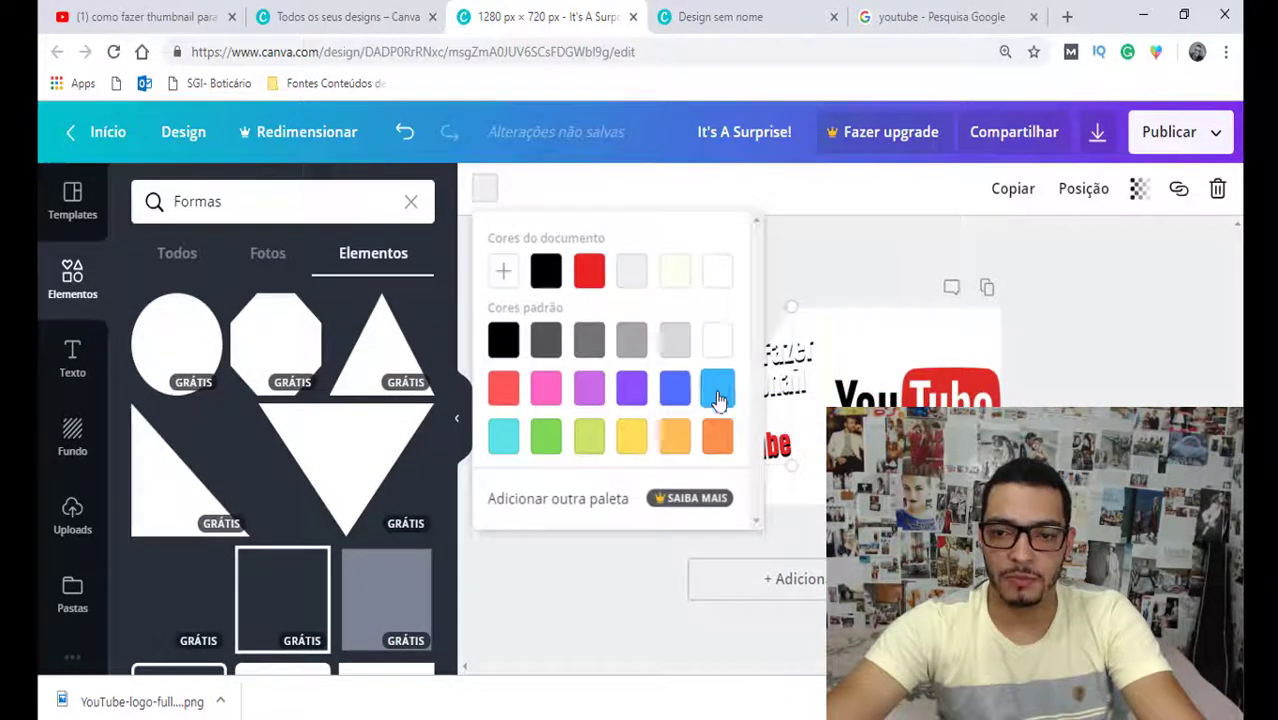
left_click(717, 387)
left_click(838, 321)
left_click(727, 343)
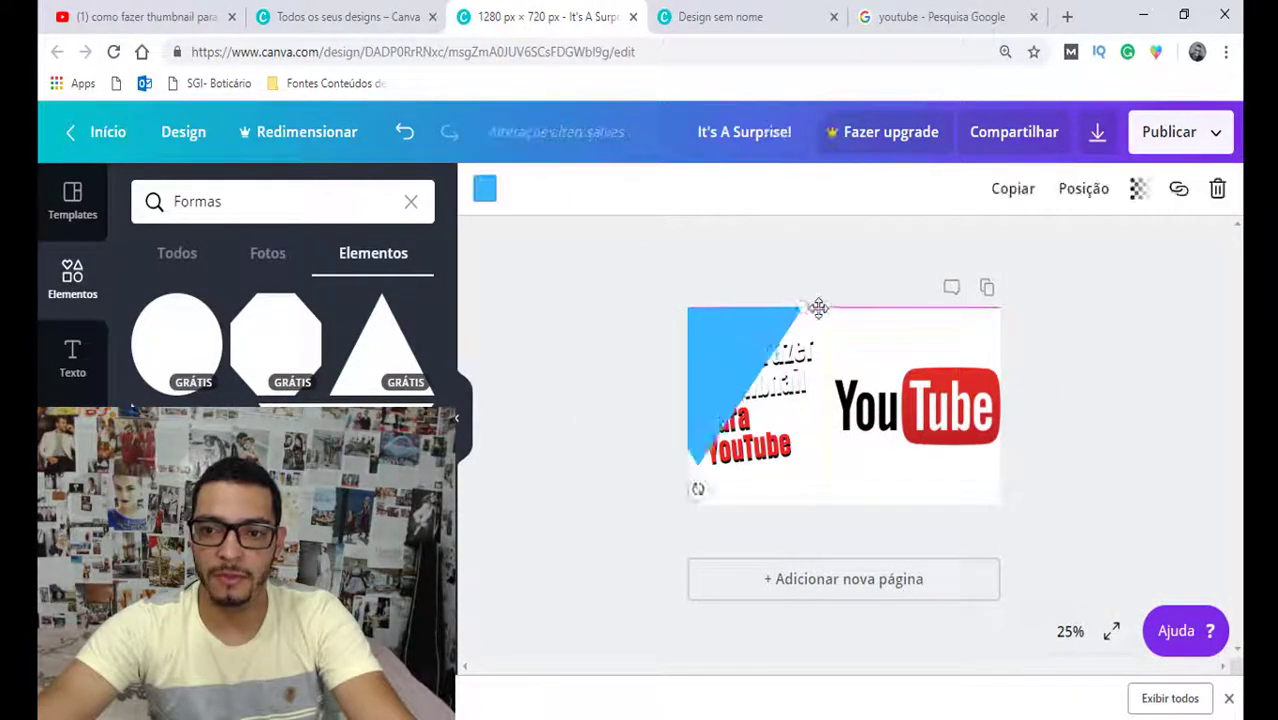
Step: Enlarge the blue triangle to fill the page and send it behind the title (Para trás)
left_click_drag(762, 380, 891, 348)
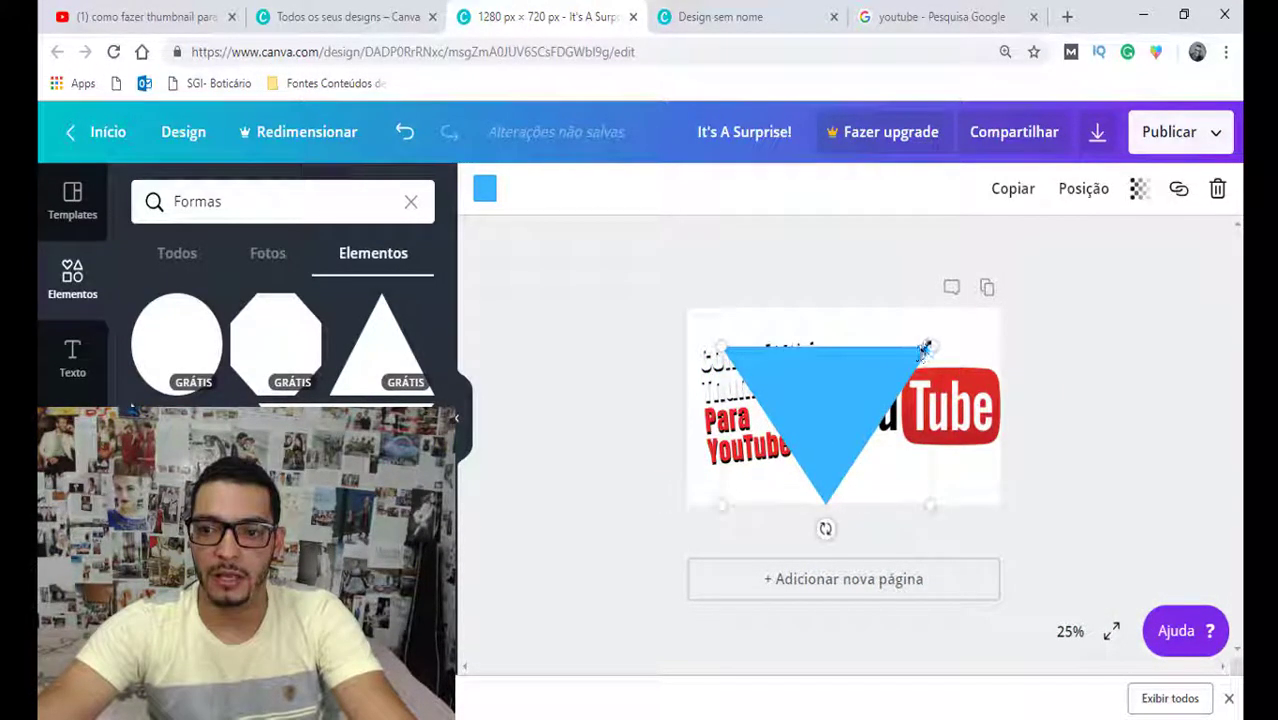
left_click_drag(993, 317, 1069, 240)
left_click_drag(878, 419, 849, 445)
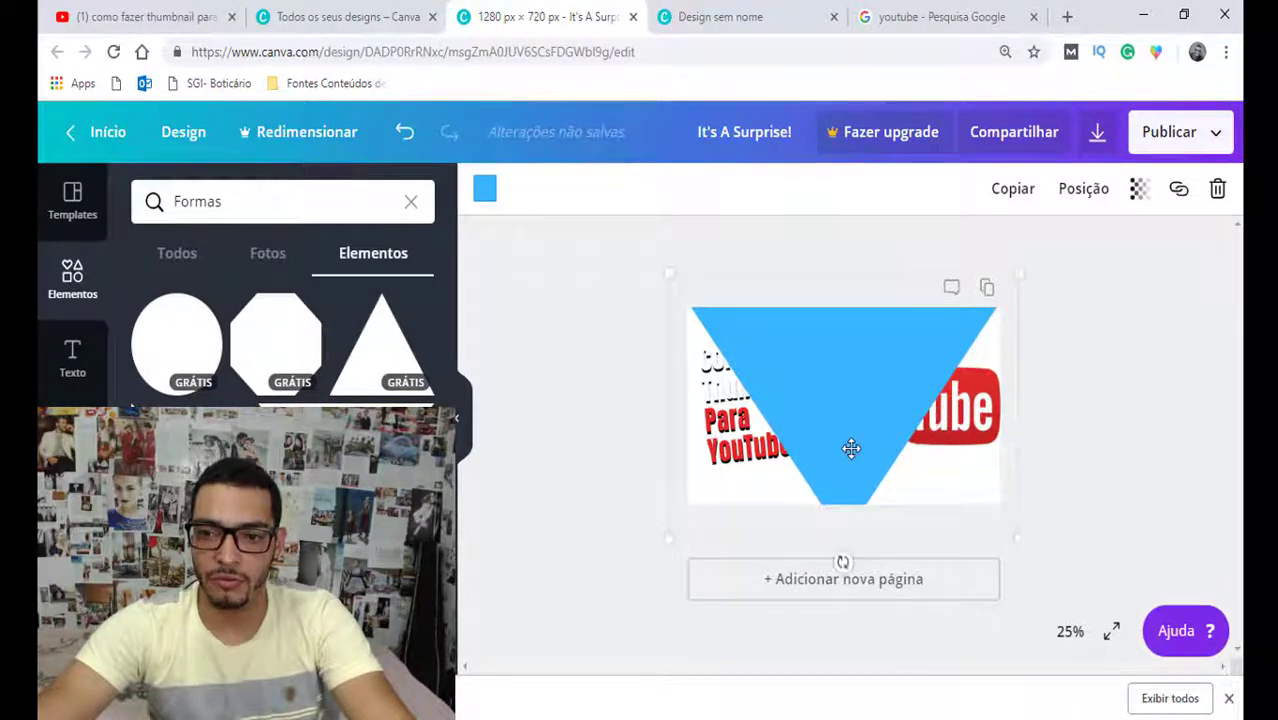
left_click_drag(671, 537, 620, 574)
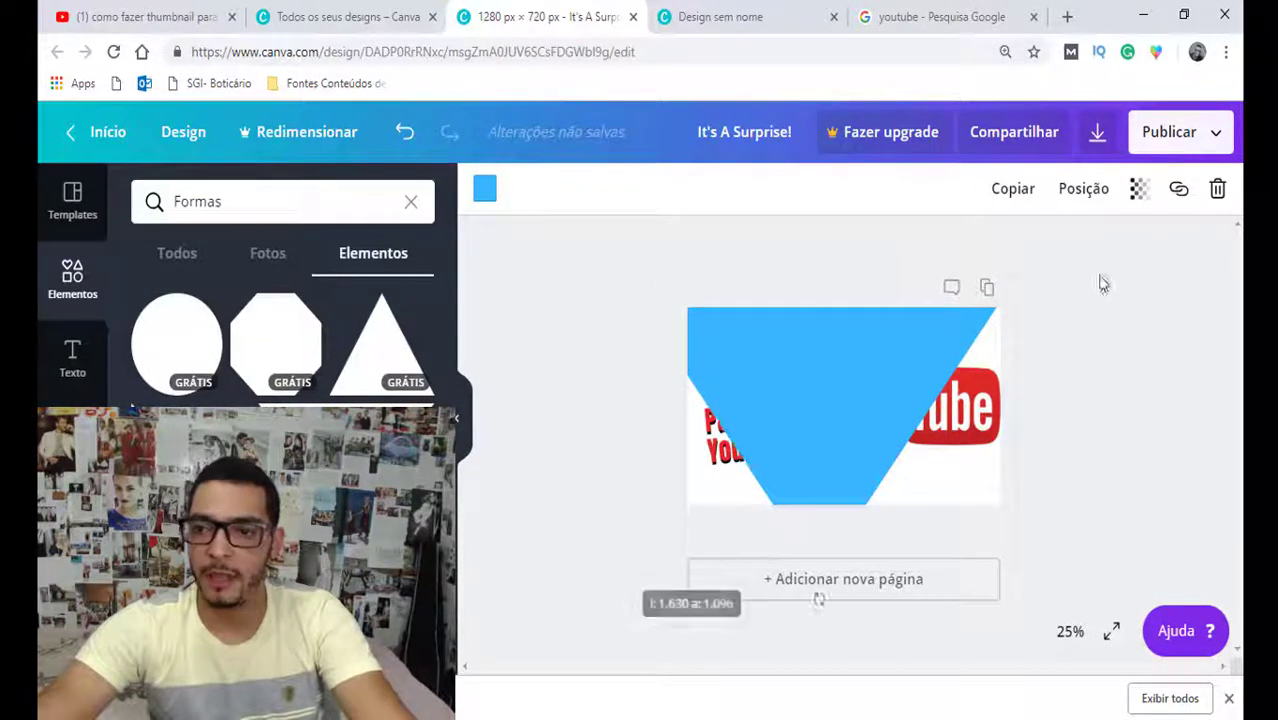
left_click(1086, 195)
left_click(974, 288)
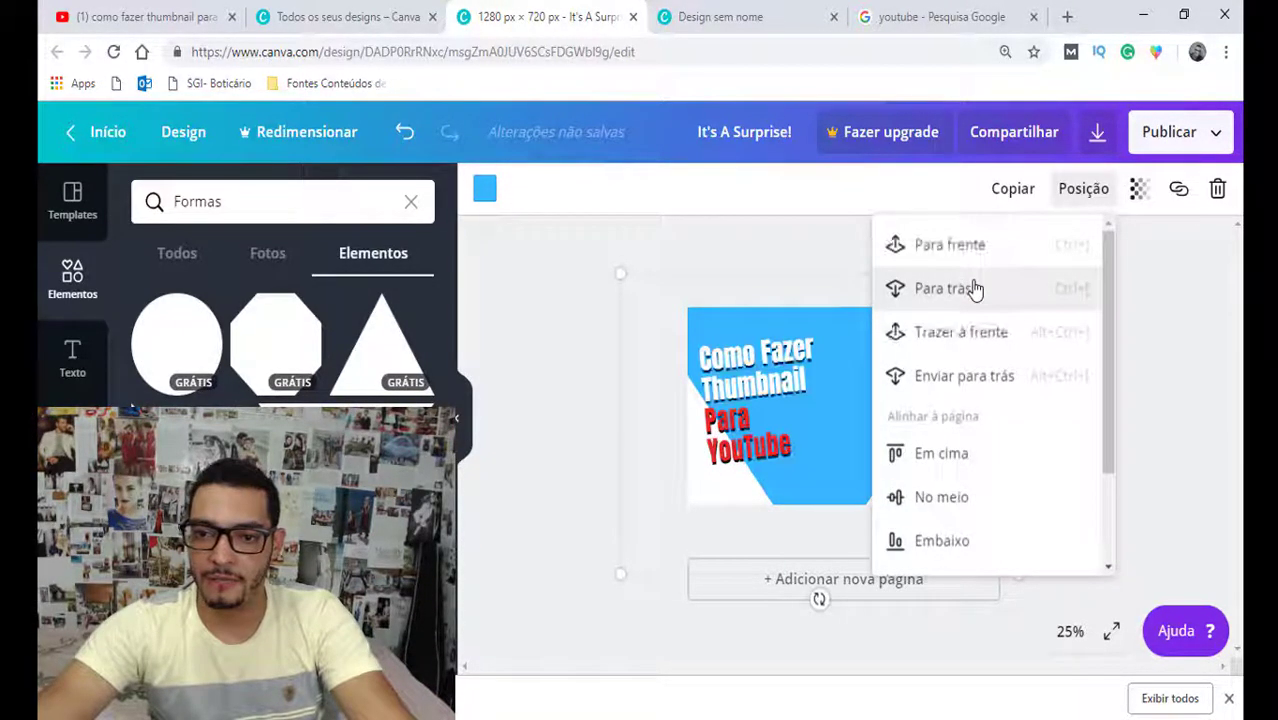
left_click(1200, 323)
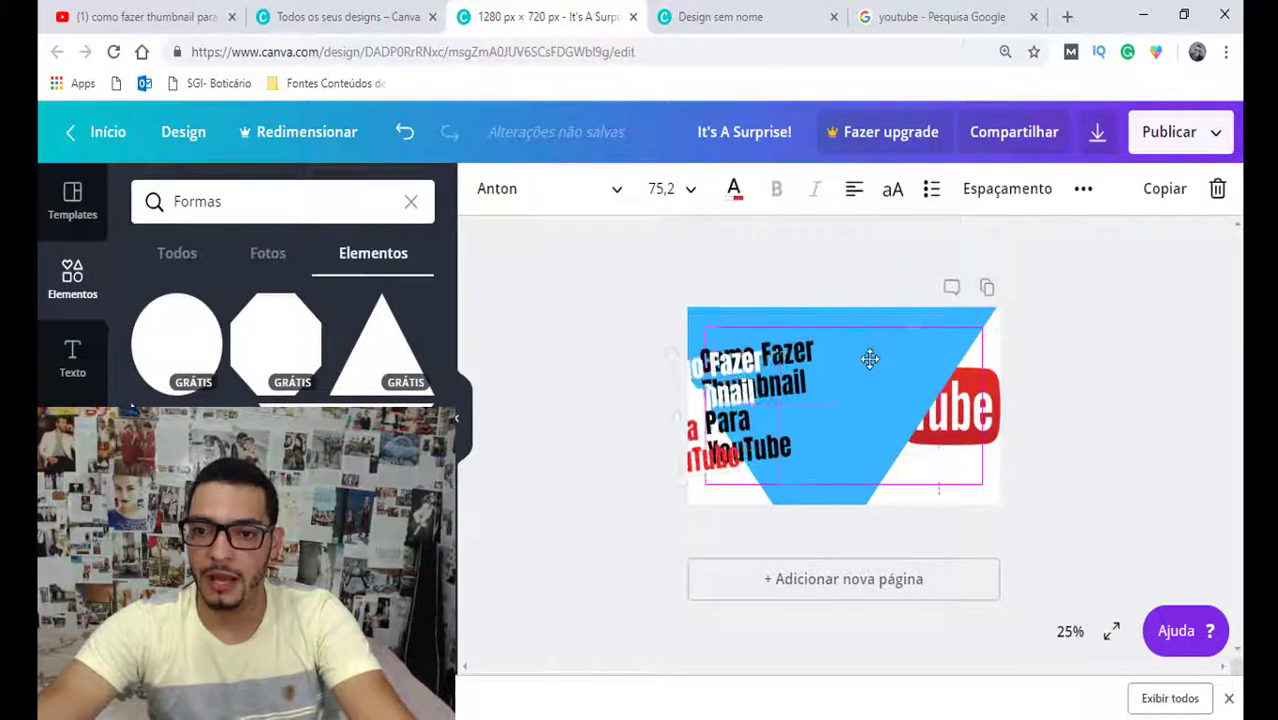
Step: Rotate the triangle to about 71° and resize it into a diagonal panel
left_click_drag(929, 353, 922, 349)
left_click(988, 312)
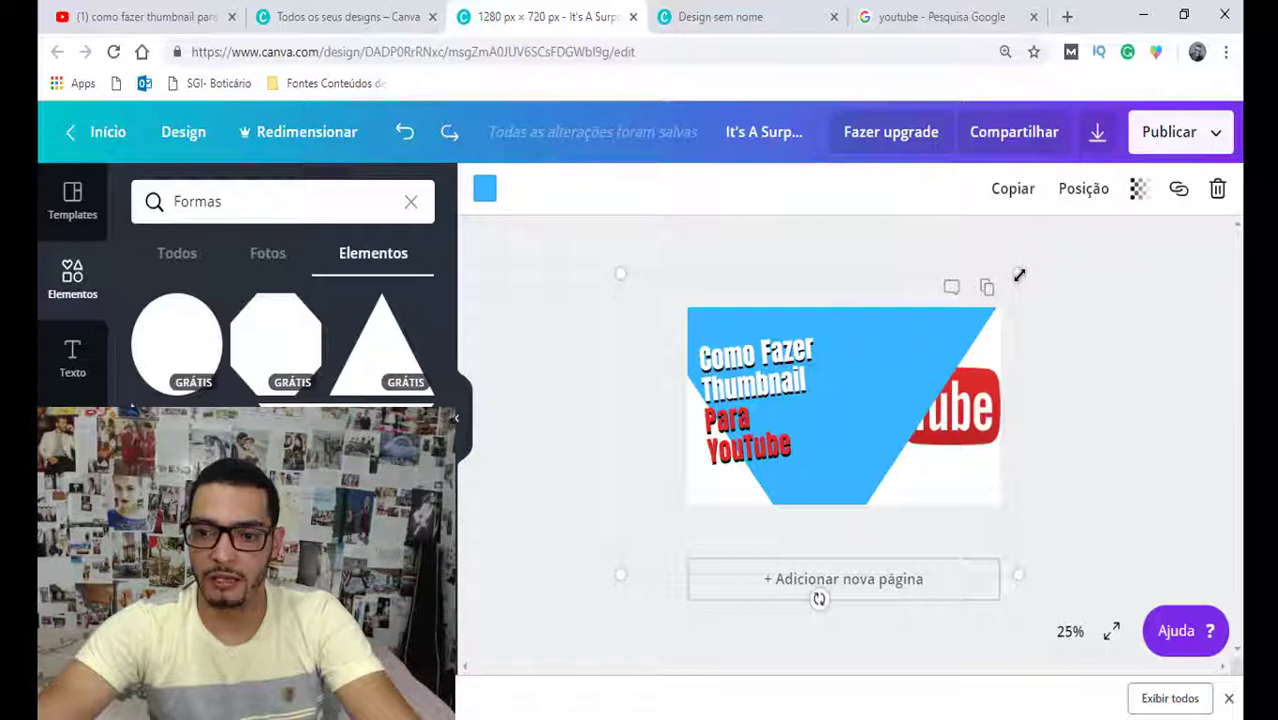
mouse_move(819, 599)
left_mouse_down()
mouse_move(630, 593)
mouse_move(690, 536)
left_mouse_up()
left_click(843, 385)
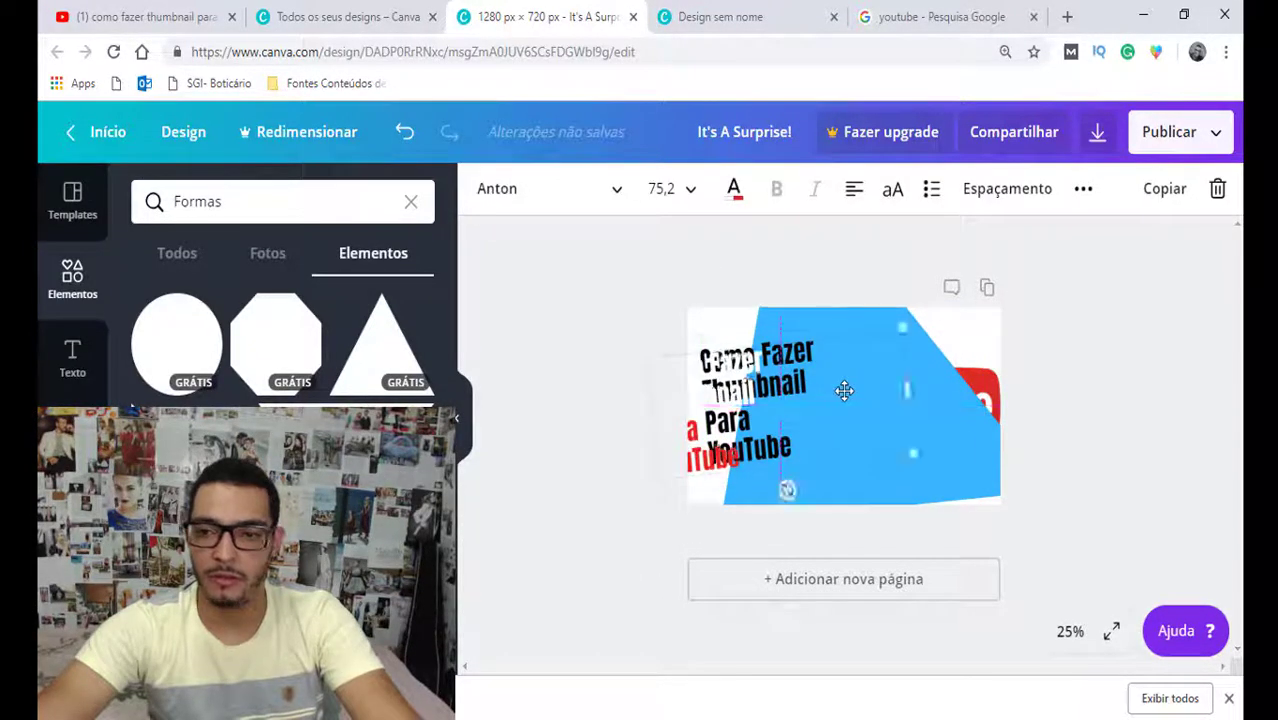
left_click_drag(870, 455, 920, 480)
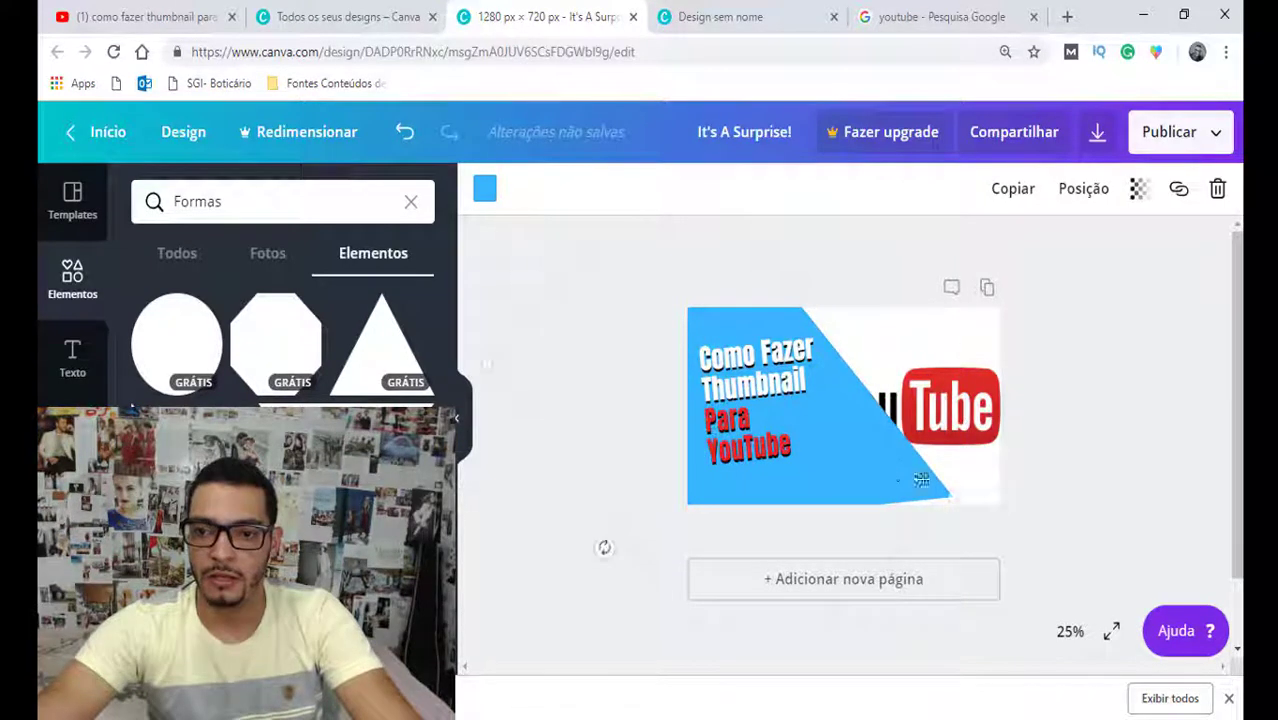
left_click_drag(603, 547, 574, 396)
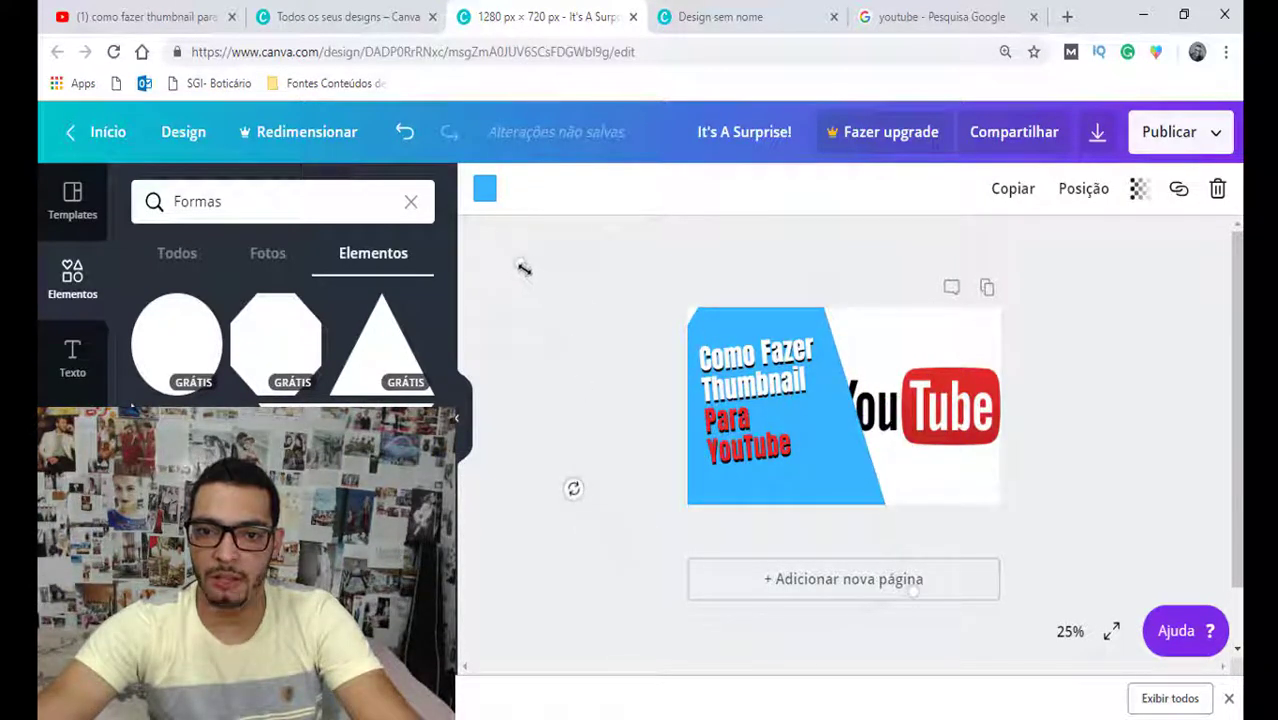
left_click_drag(522, 268, 577, 277)
left_click(1043, 444)
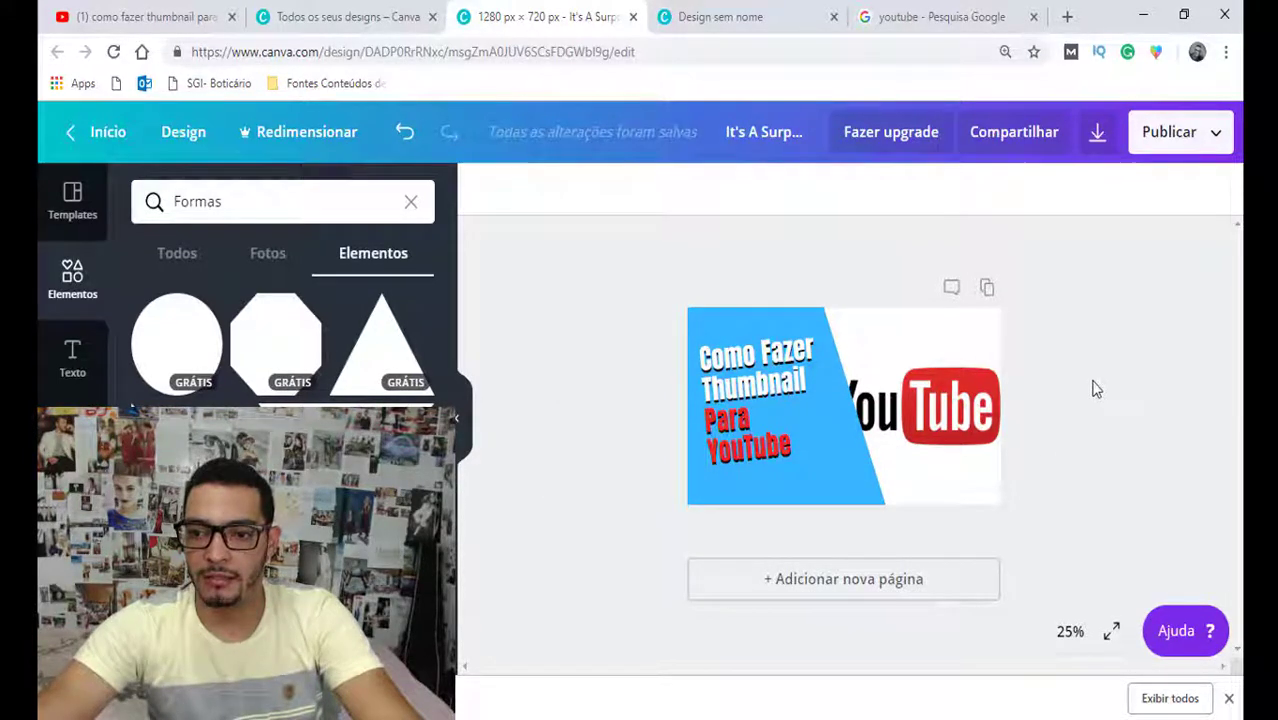
left_click(1030, 410)
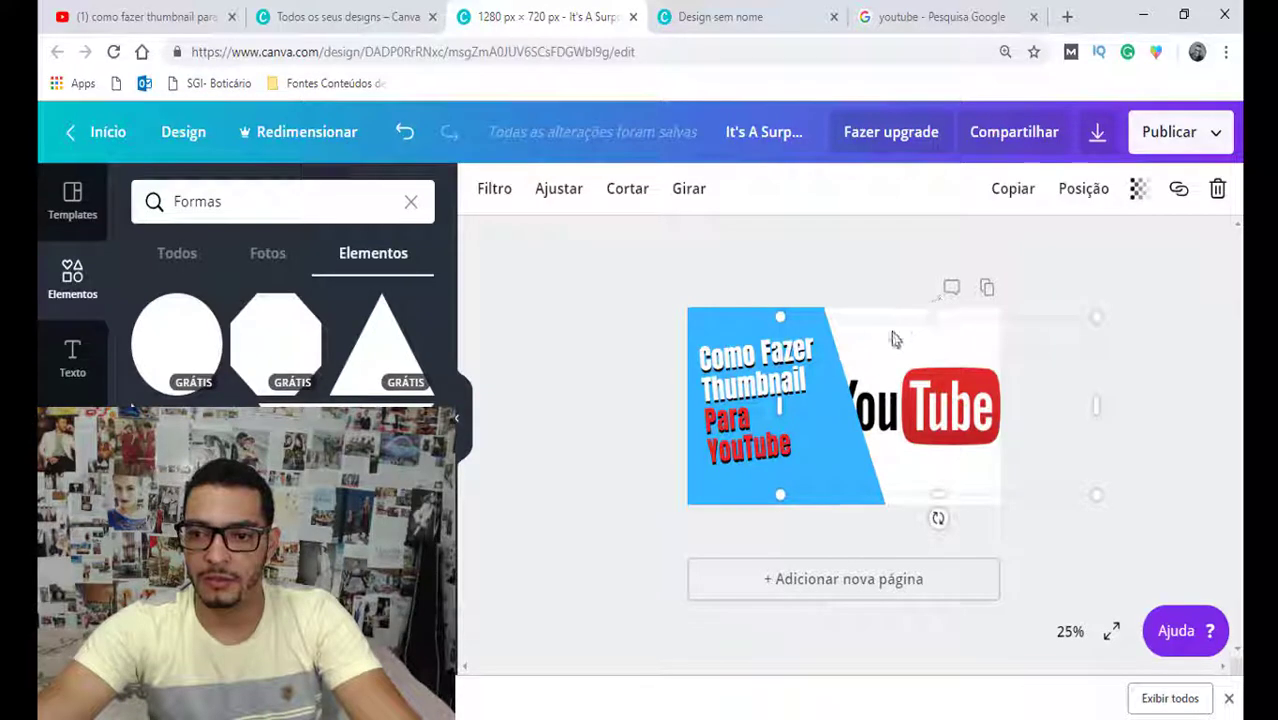
Step: Shrink the YouTube logo and place it entirely on the white right side
key("ctrl+z")
key("ctrl+z")
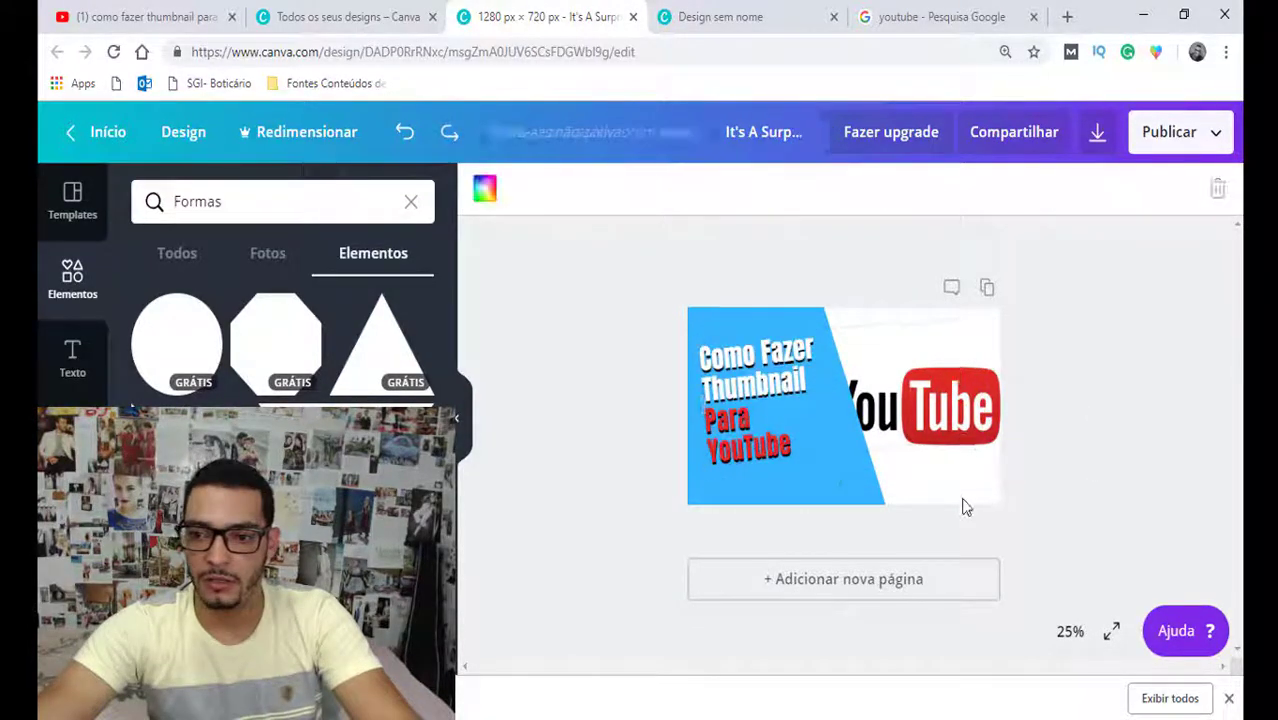
left_click(965, 480)
left_click_drag(969, 475, 978, 473)
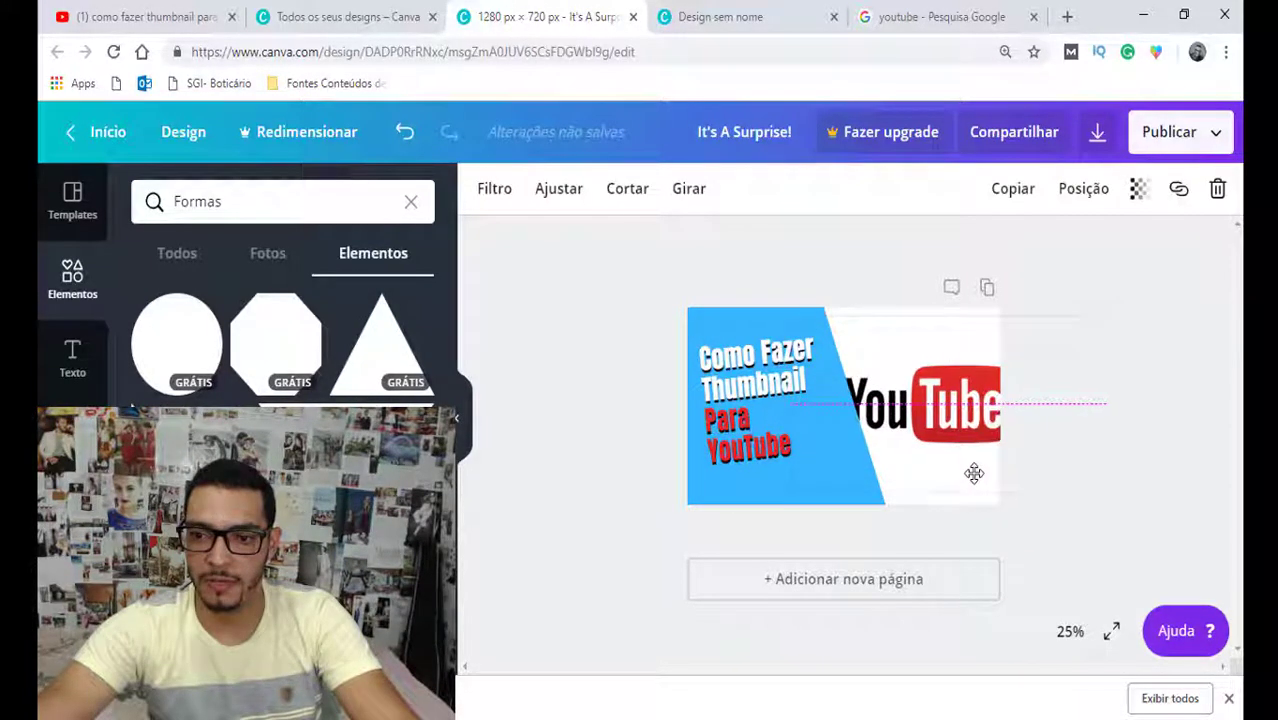
mouse_move(1107, 320)
left_mouse_down()
mouse_move(979, 365)
mouse_move(1030, 347)
left_mouse_up()
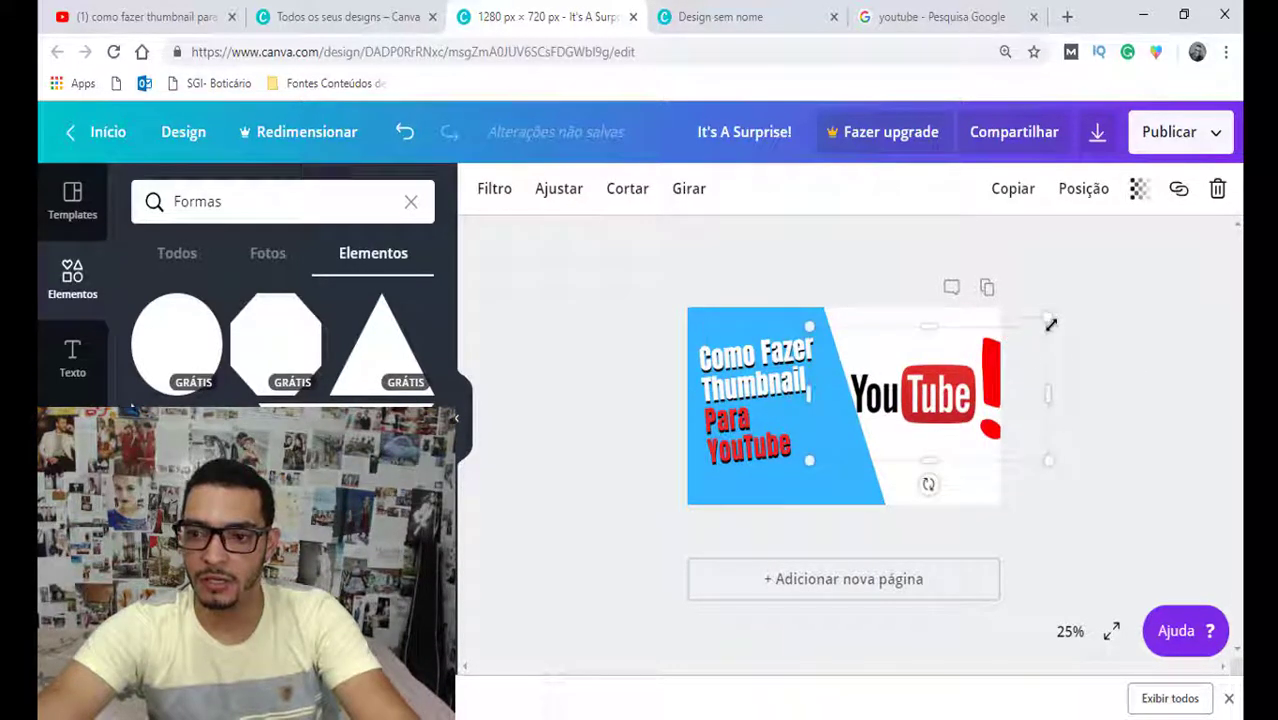
left_click_drag(1050, 323, 975, 347)
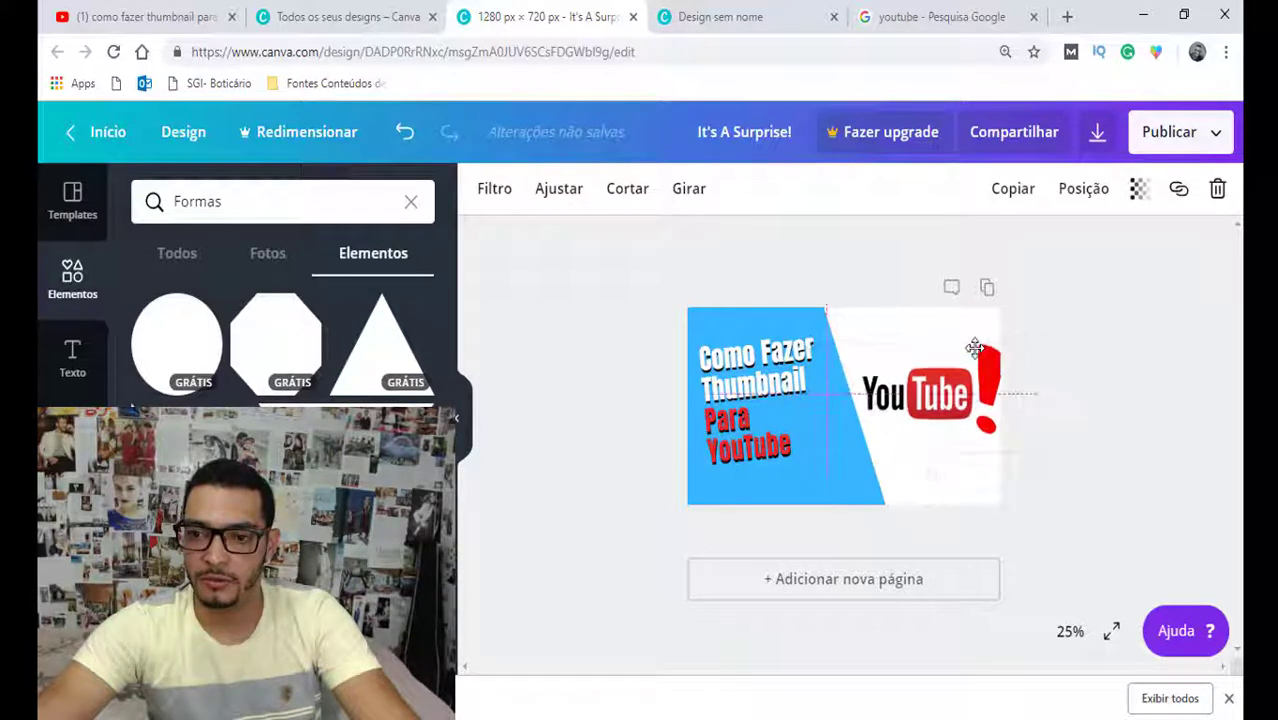
left_click(1053, 436)
left_click(960, 415)
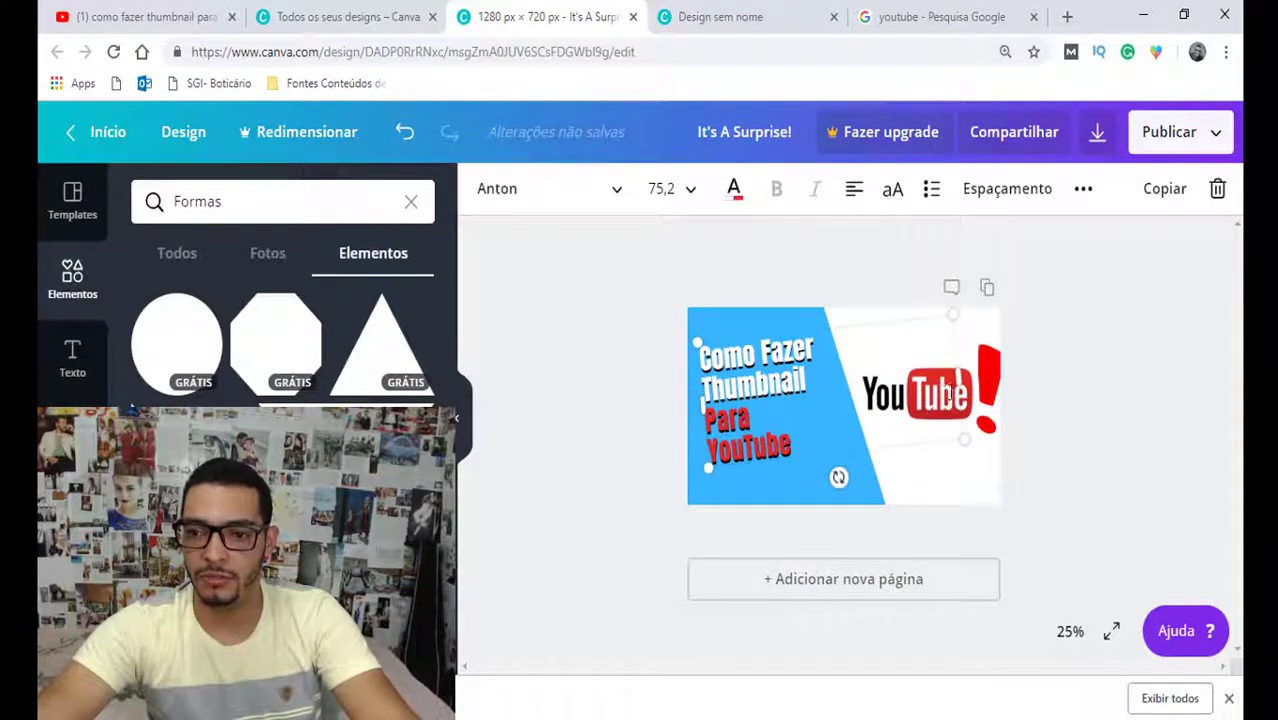
left_click(972, 441)
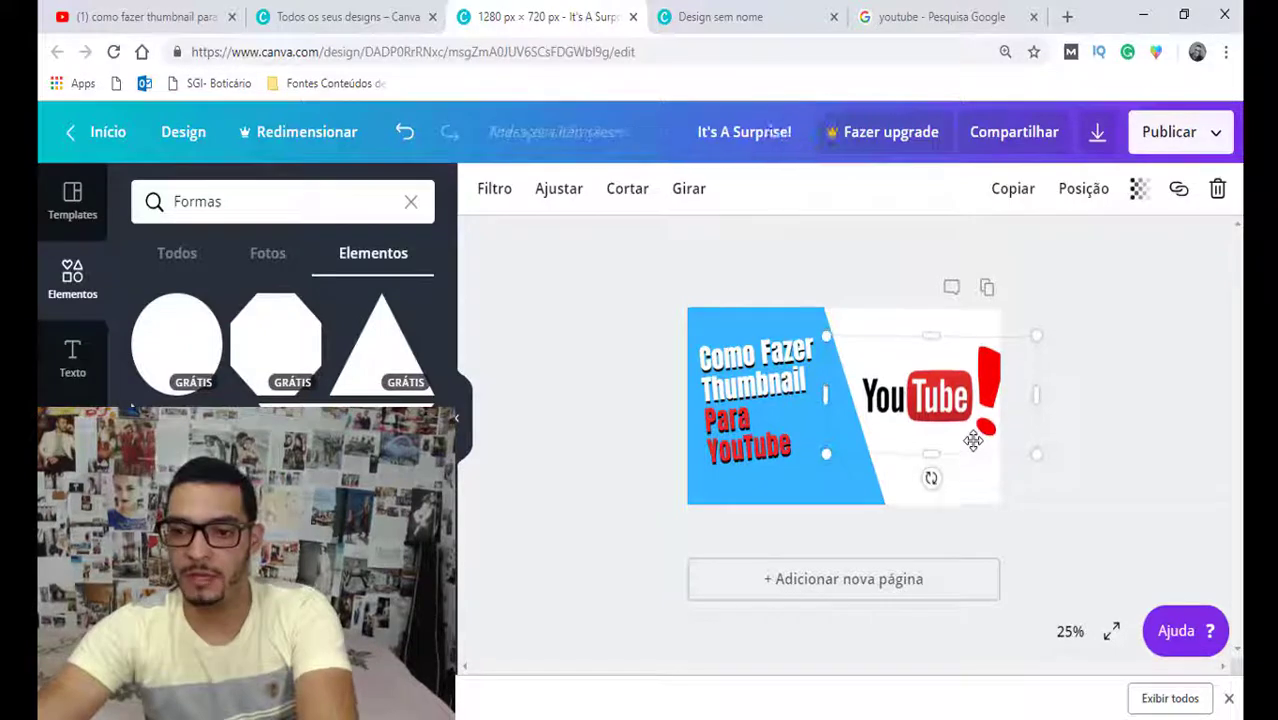
left_click_drag(930, 474, 930, 486)
left_click(1093, 382)
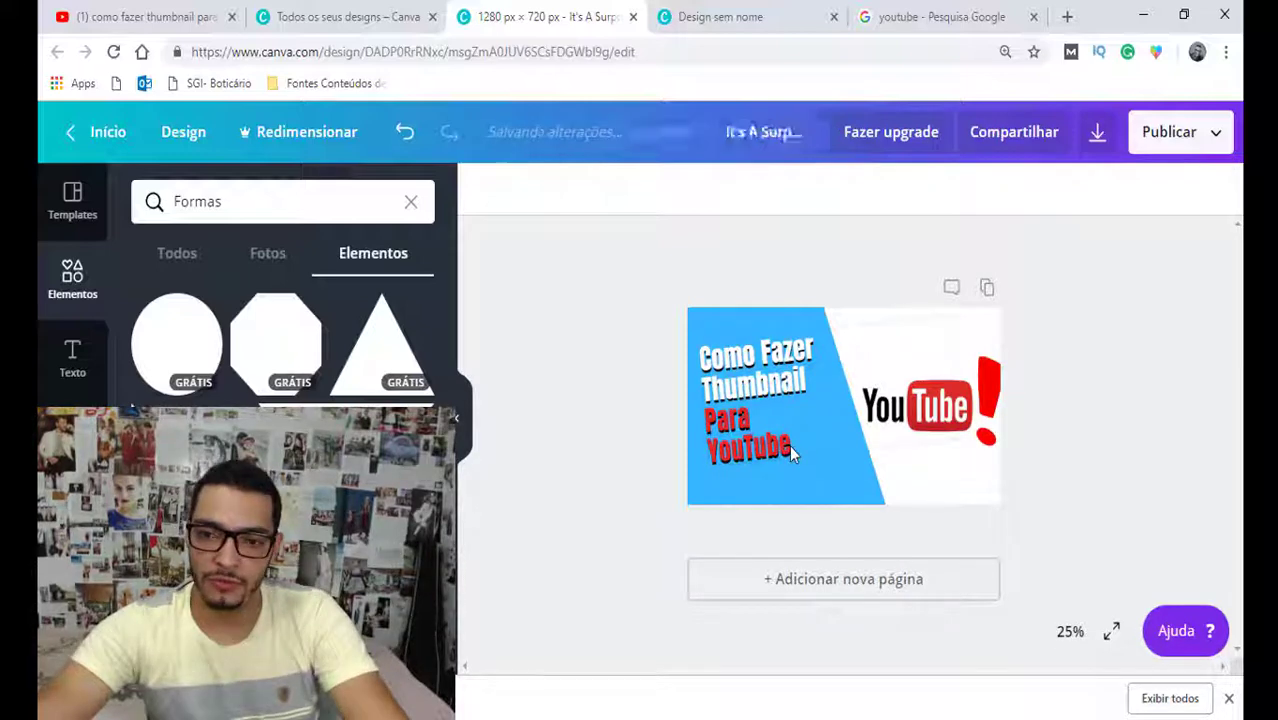
left_click_drag(790, 452, 783, 443)
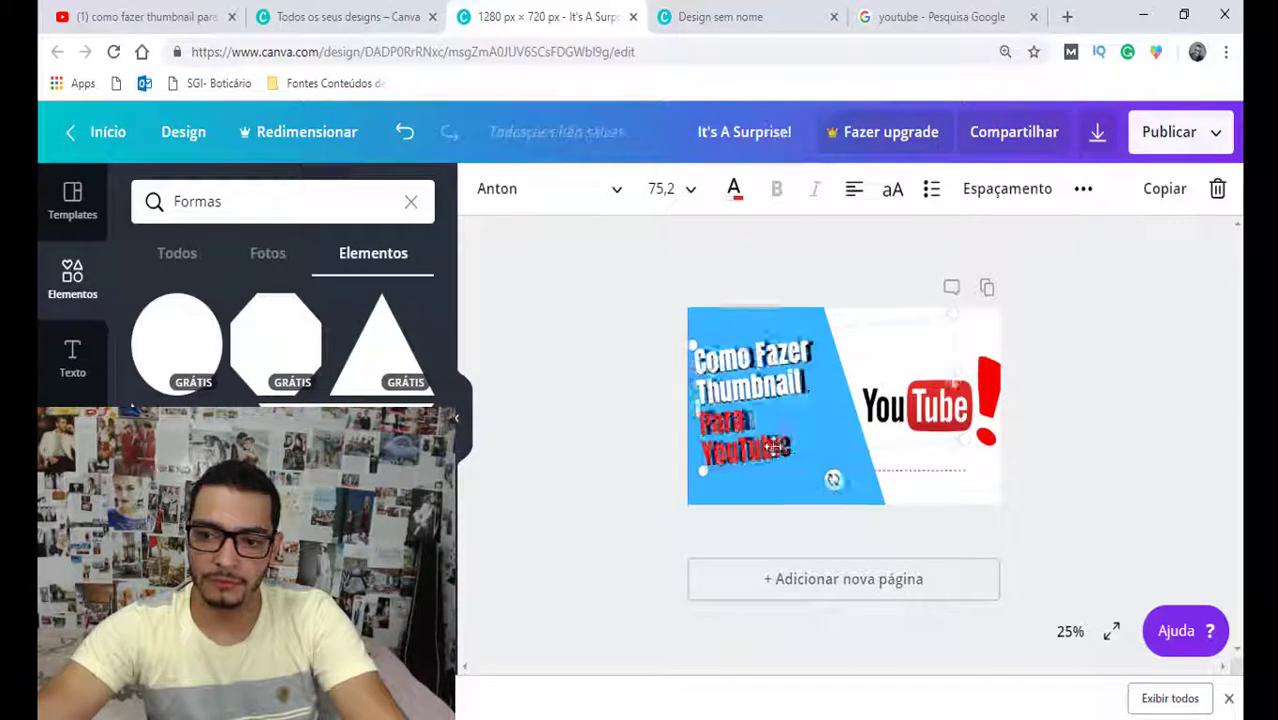
key("ctrl+z")
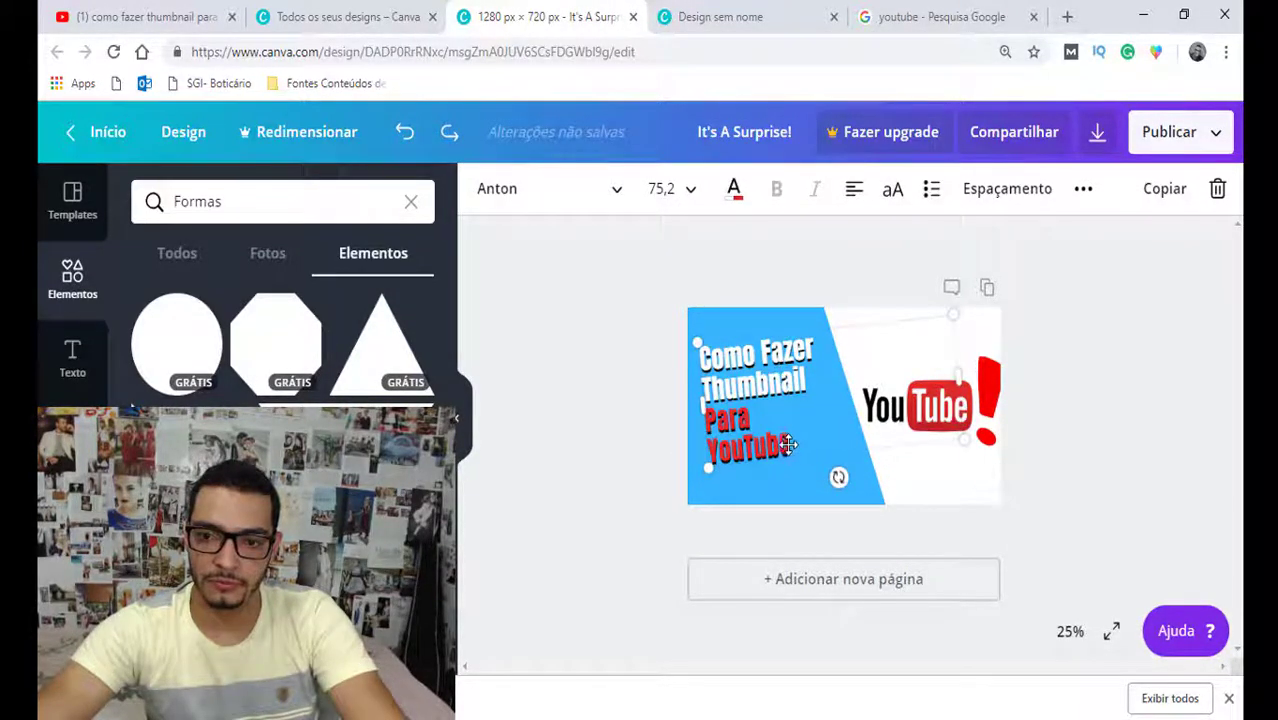
left_click_drag(770, 445, 716, 422)
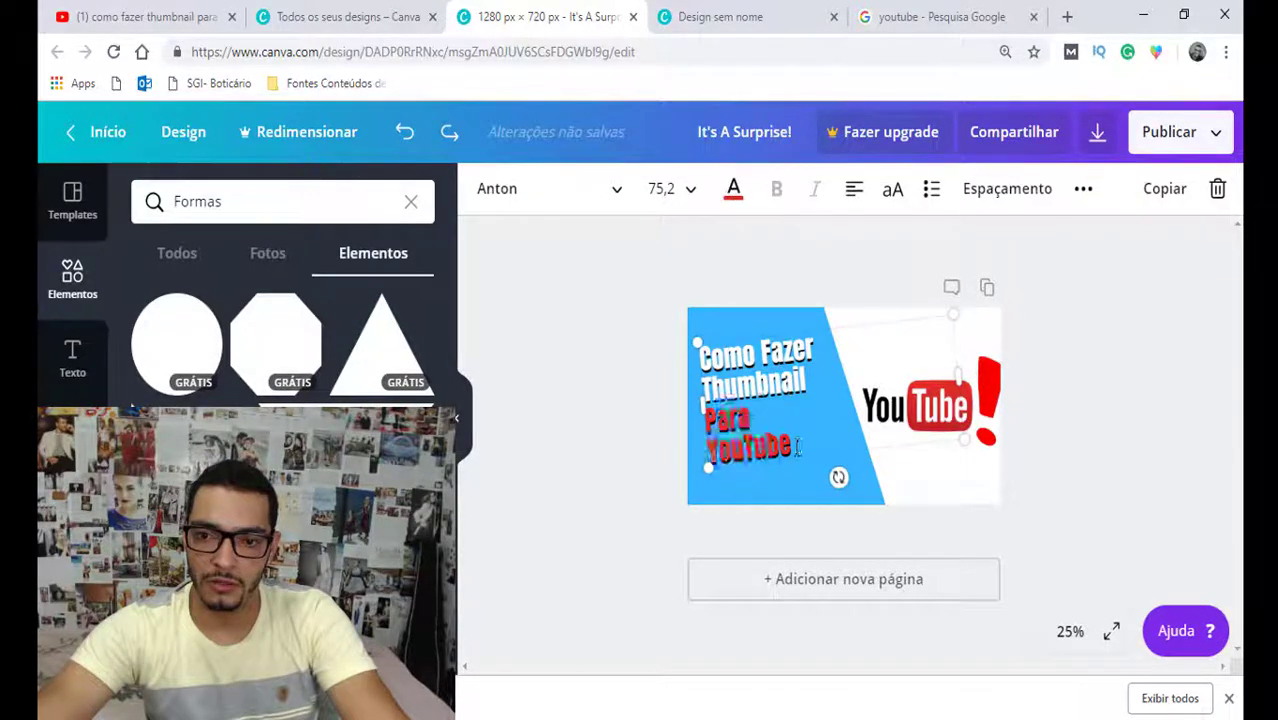
left_click(712, 420)
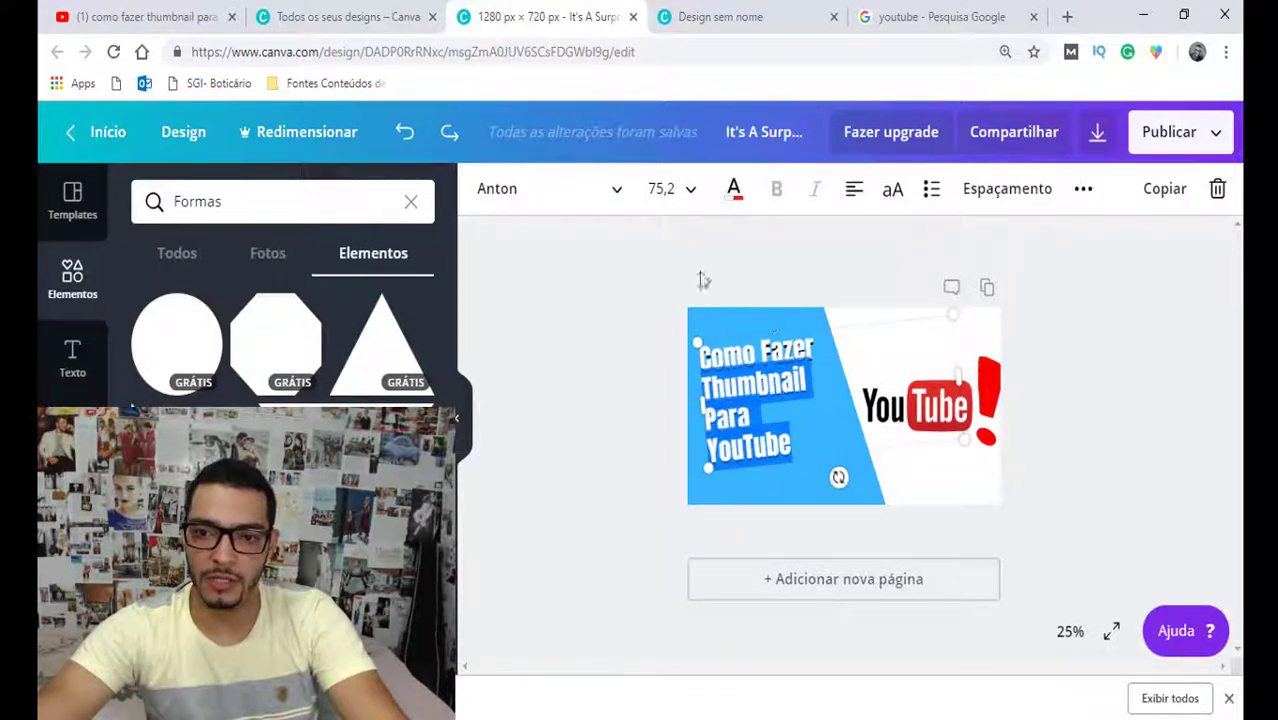
left_click(702, 281)
left_click(794, 446)
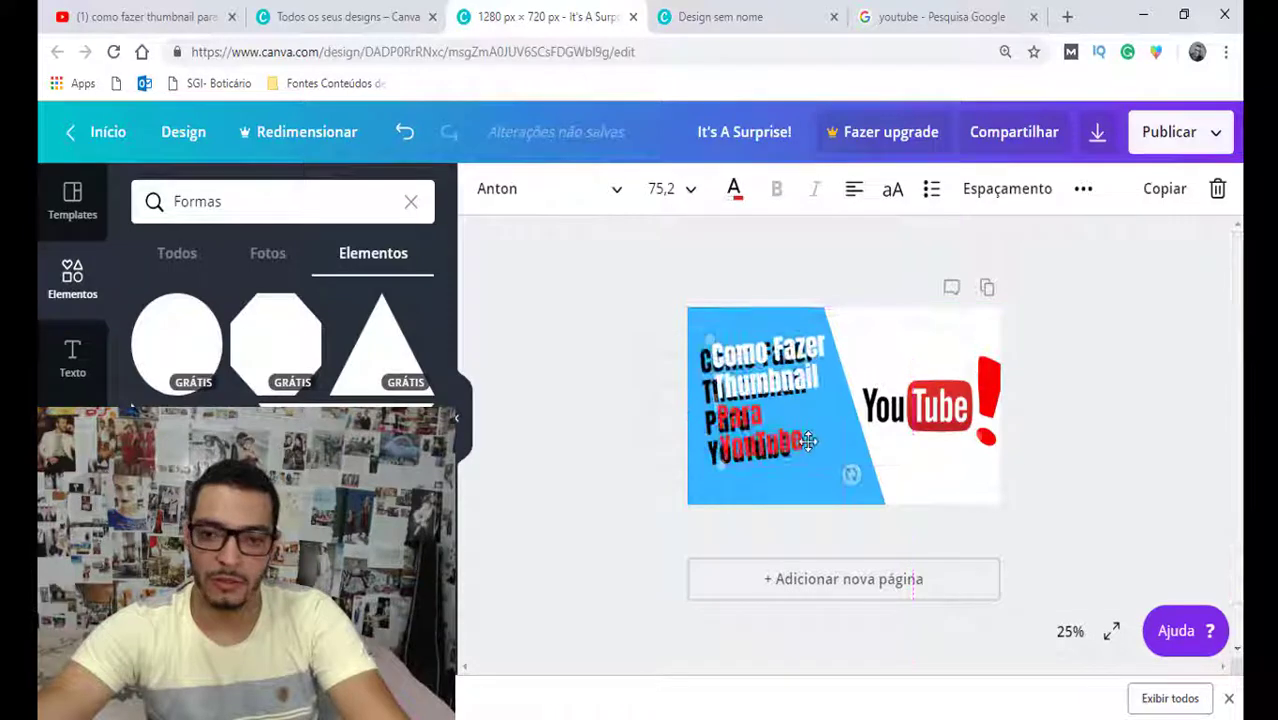
key("ctrl+z")
key("ctrl+z")
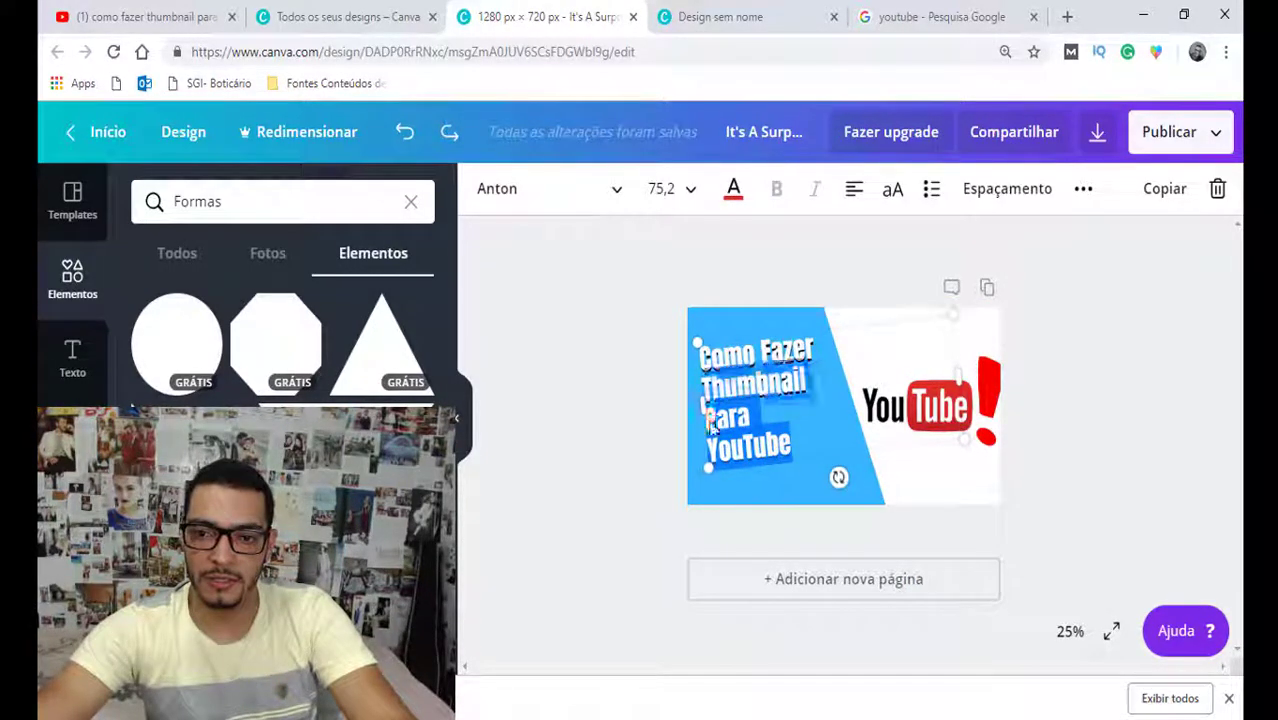
left_click_drag(793, 456, 708, 424)
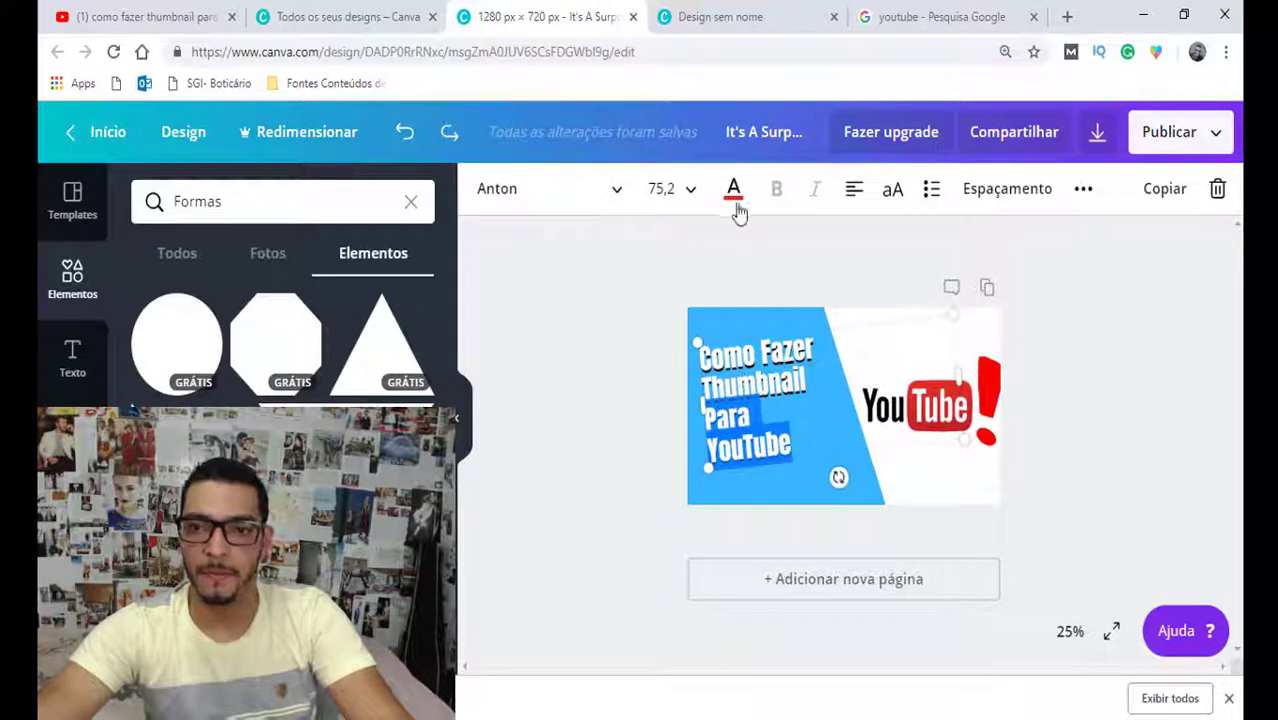
Step: Try red on the title text, then undo the colour change
left_click(736, 190)
left_click(877, 275)
left_click(747, 276)
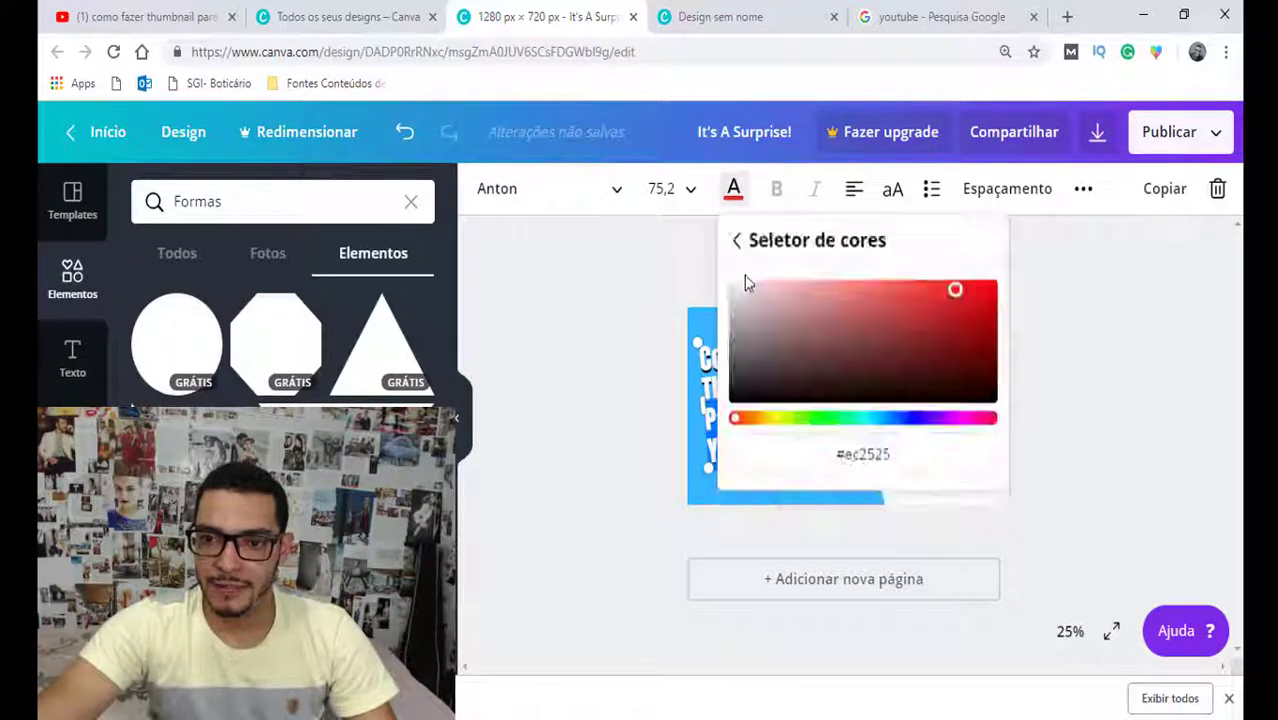
left_click(1045, 298)
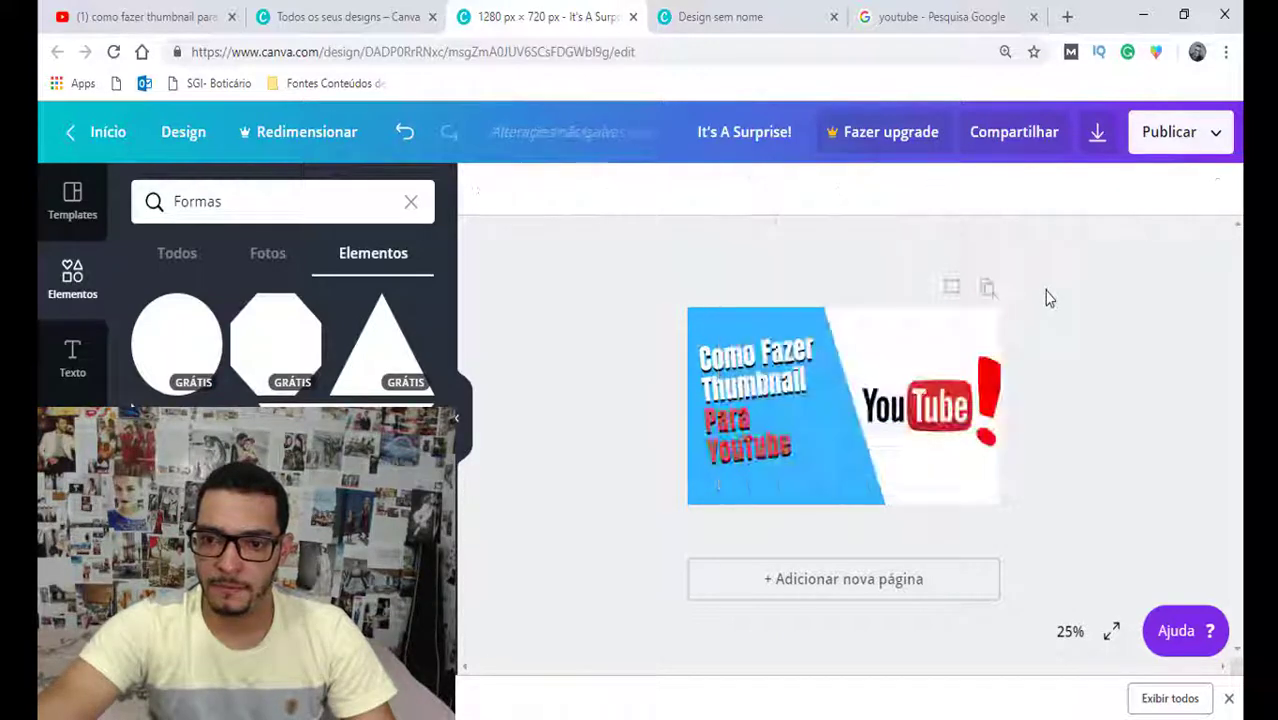
left_click(763, 455)
key("ctrl+z")
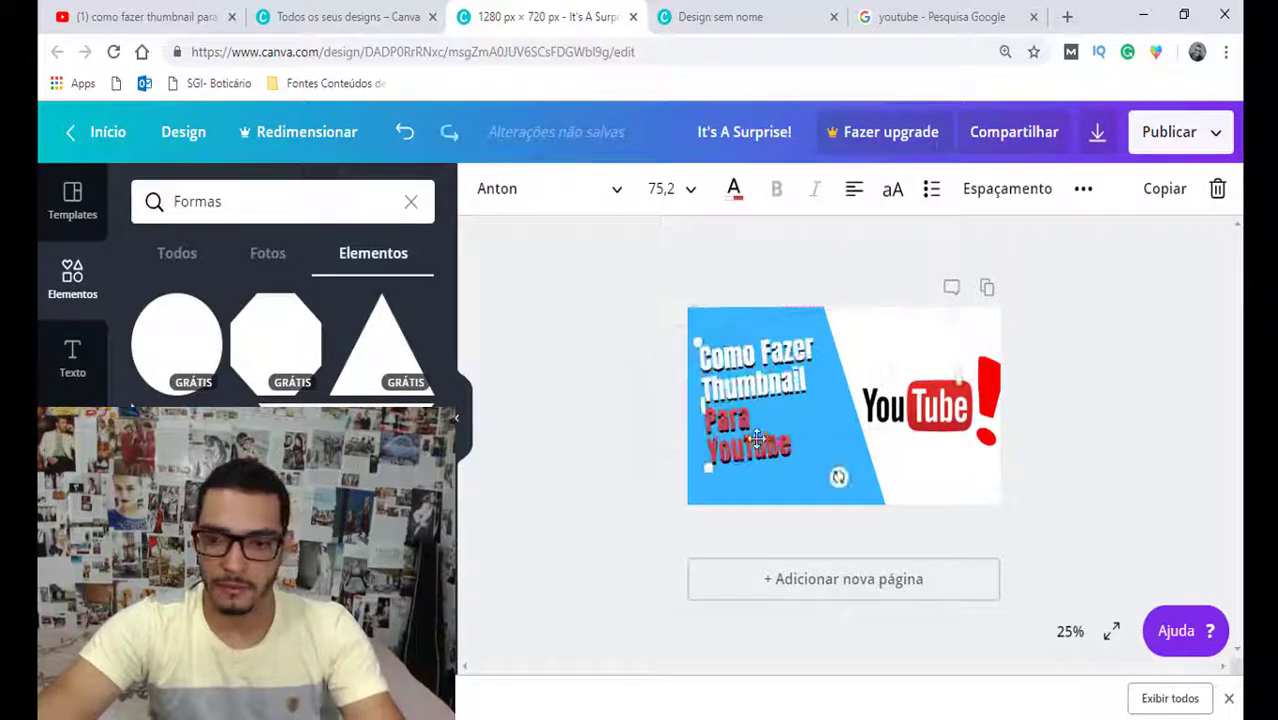
Step: Colour the words 'Para YouTube' orange (#d77e45) with the custom colour picker
left_click_drag(787, 443, 708, 422)
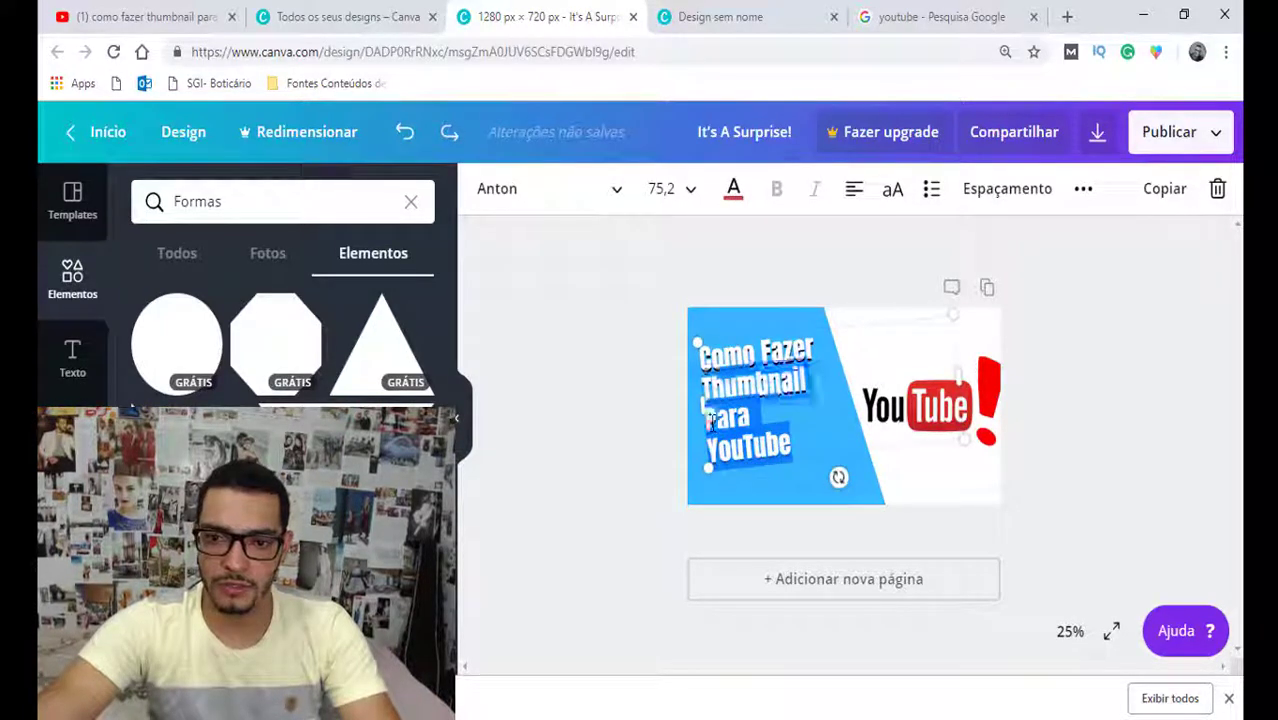
left_click(733, 190)
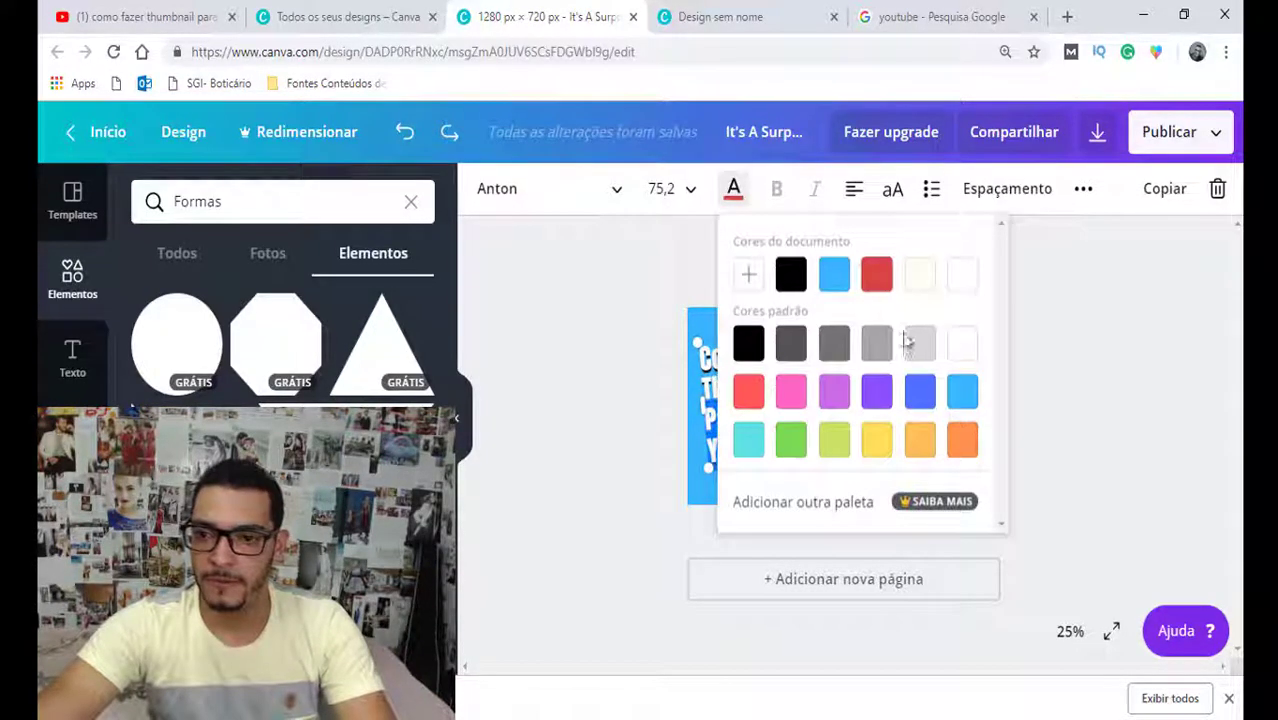
left_click(876, 274)
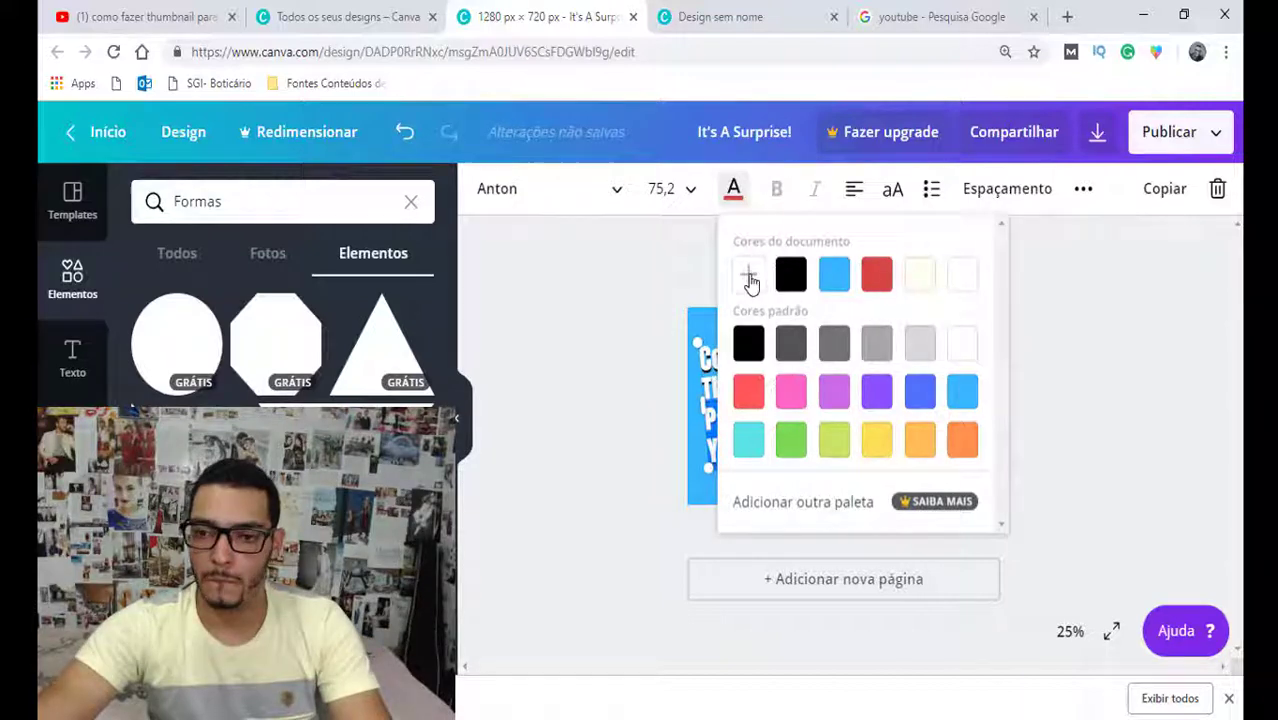
left_click(750, 278)
mouse_move(741, 420)
left_mouse_down()
mouse_move(755, 420)
mouse_move(747, 428)
left_mouse_up()
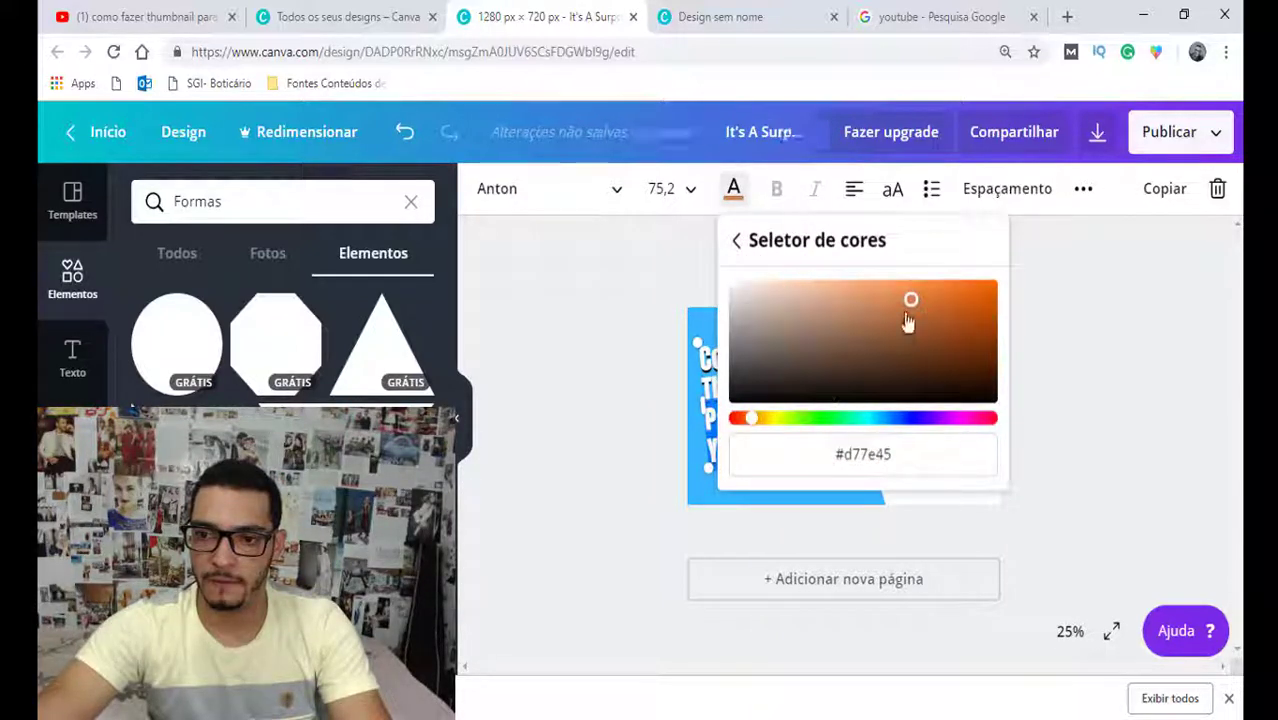
mouse_move(910, 300)
left_mouse_down()
mouse_move(959, 302)
mouse_move(935, 147)
left_mouse_up()
left_click(1092, 285)
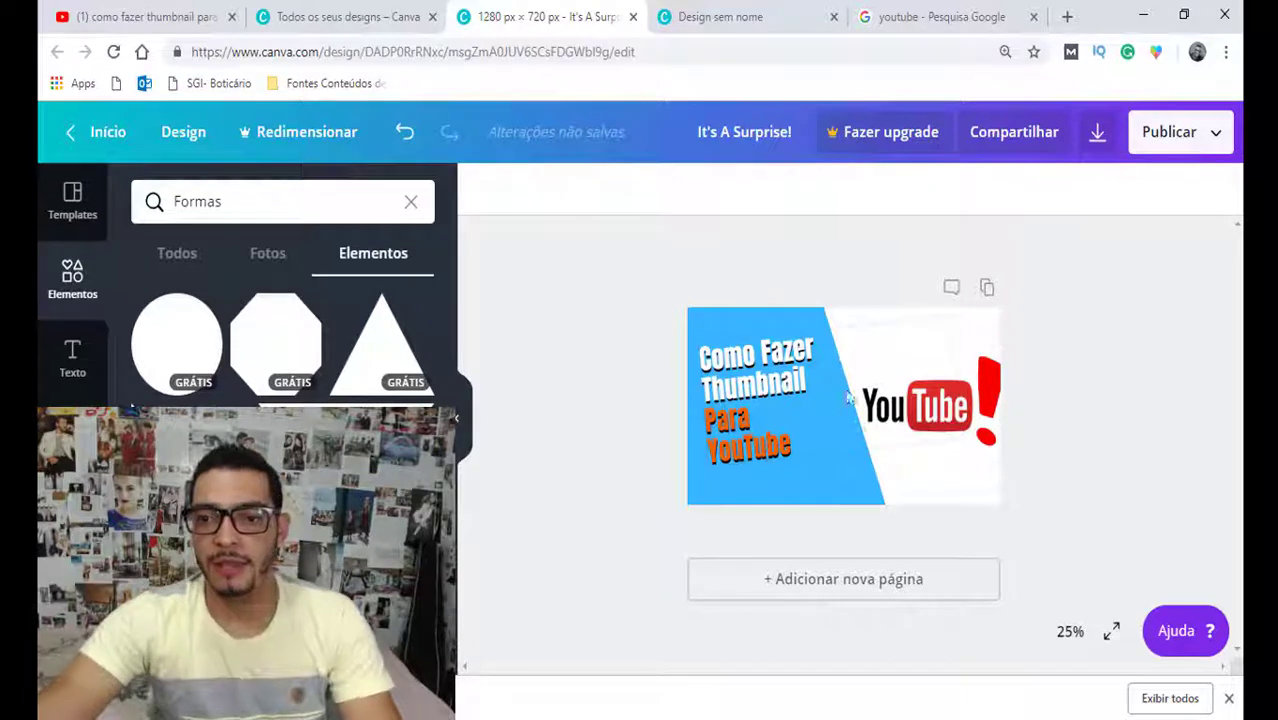
Step: Paste a black copy of the title and enlarge it as a shadow
key("ctrl+v")
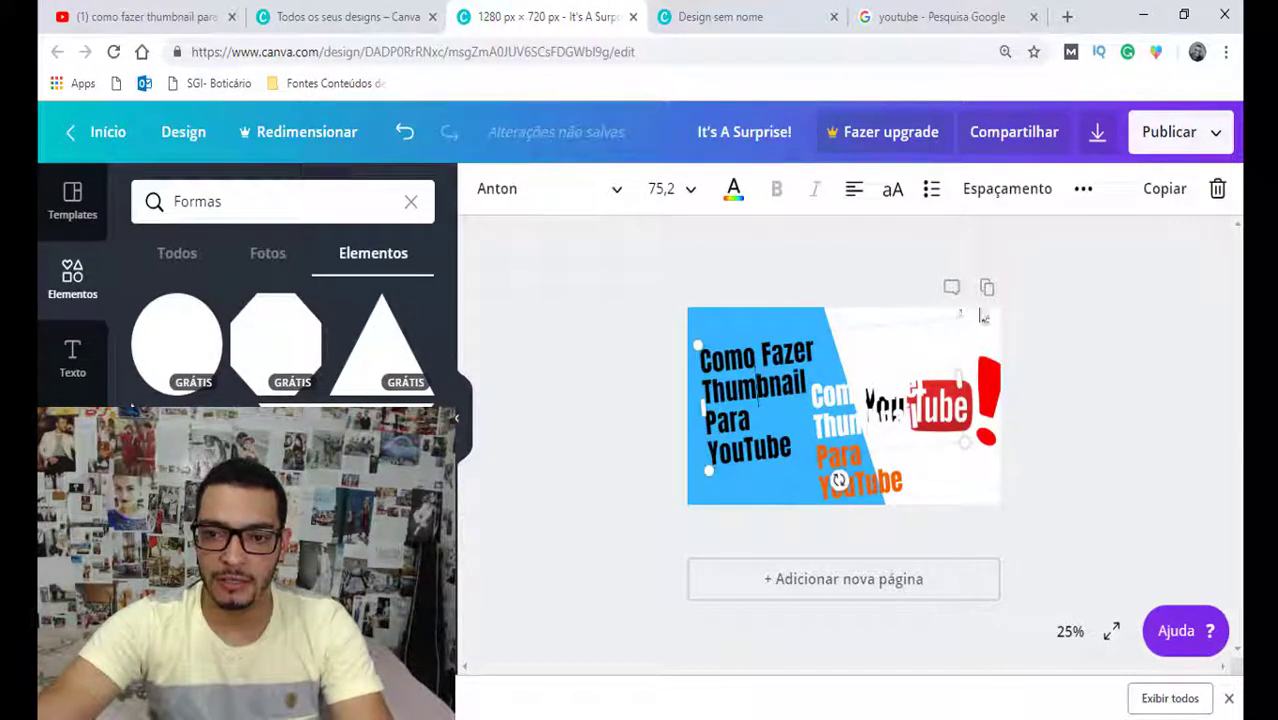
left_click_drag(983, 316, 1010, 322)
left_click_drag(712, 466, 716, 470)
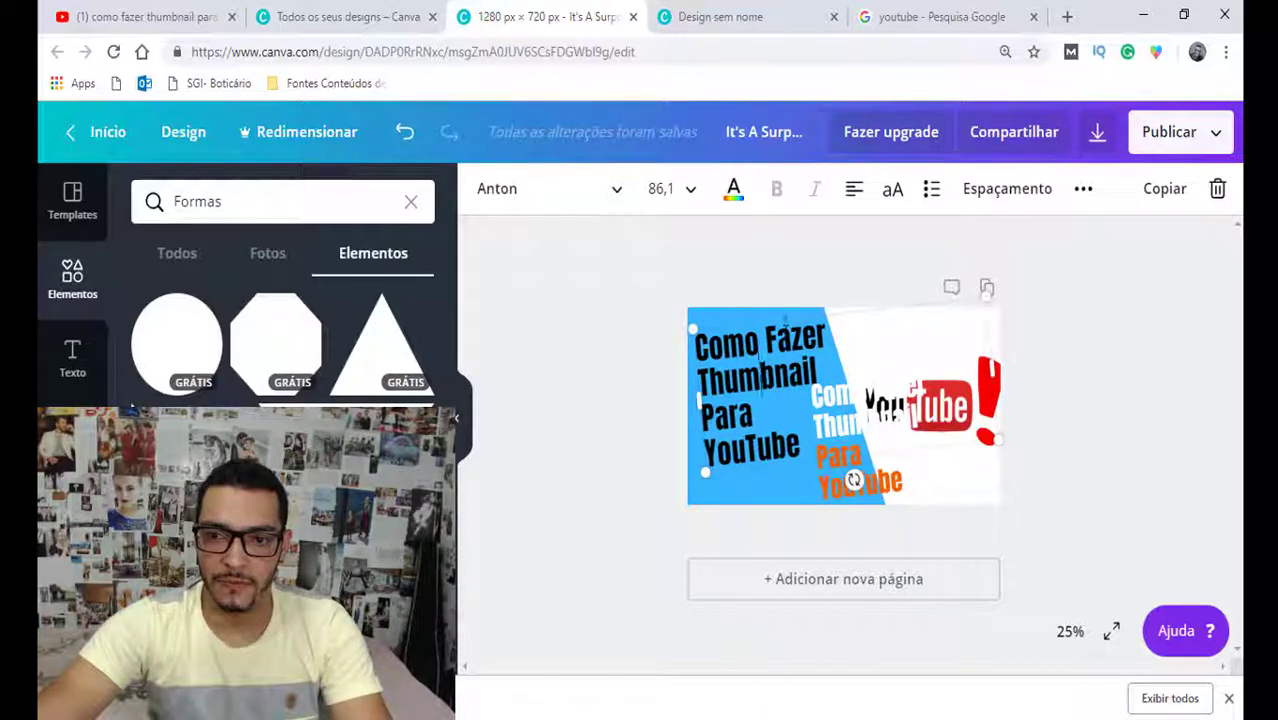
left_click(733, 284)
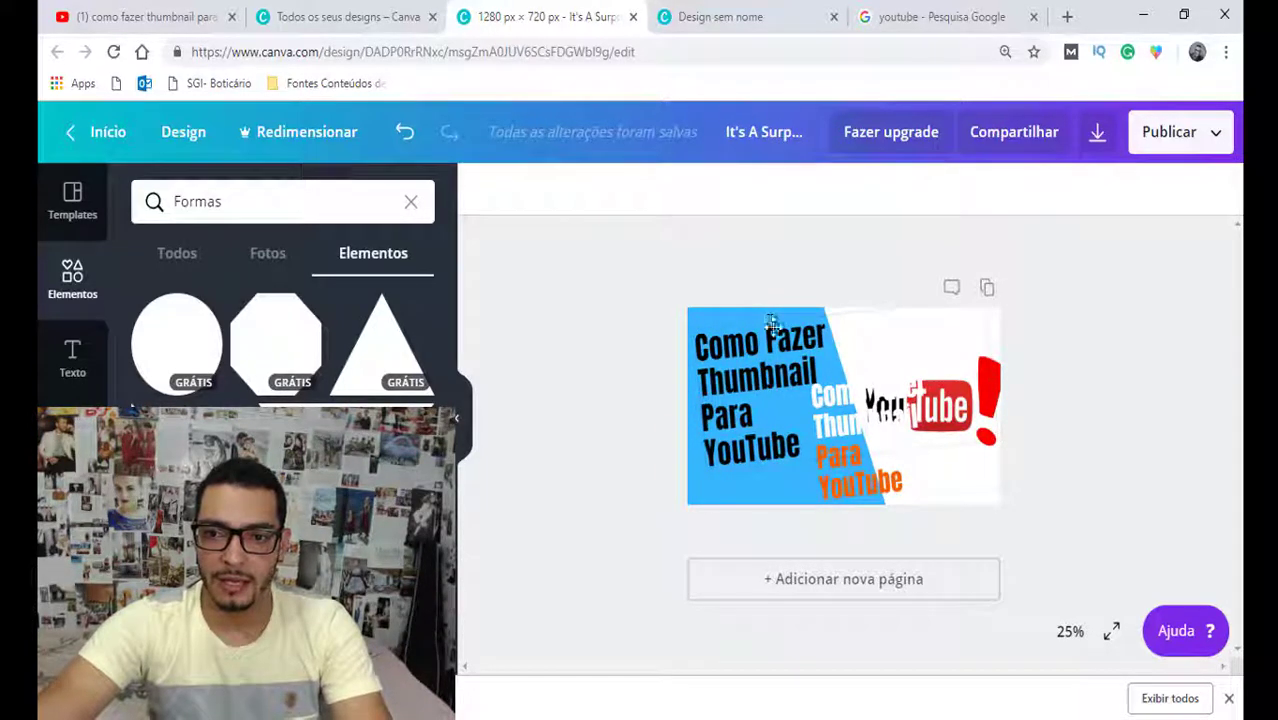
left_click_drag(771, 322, 773, 331)
left_click(1063, 353)
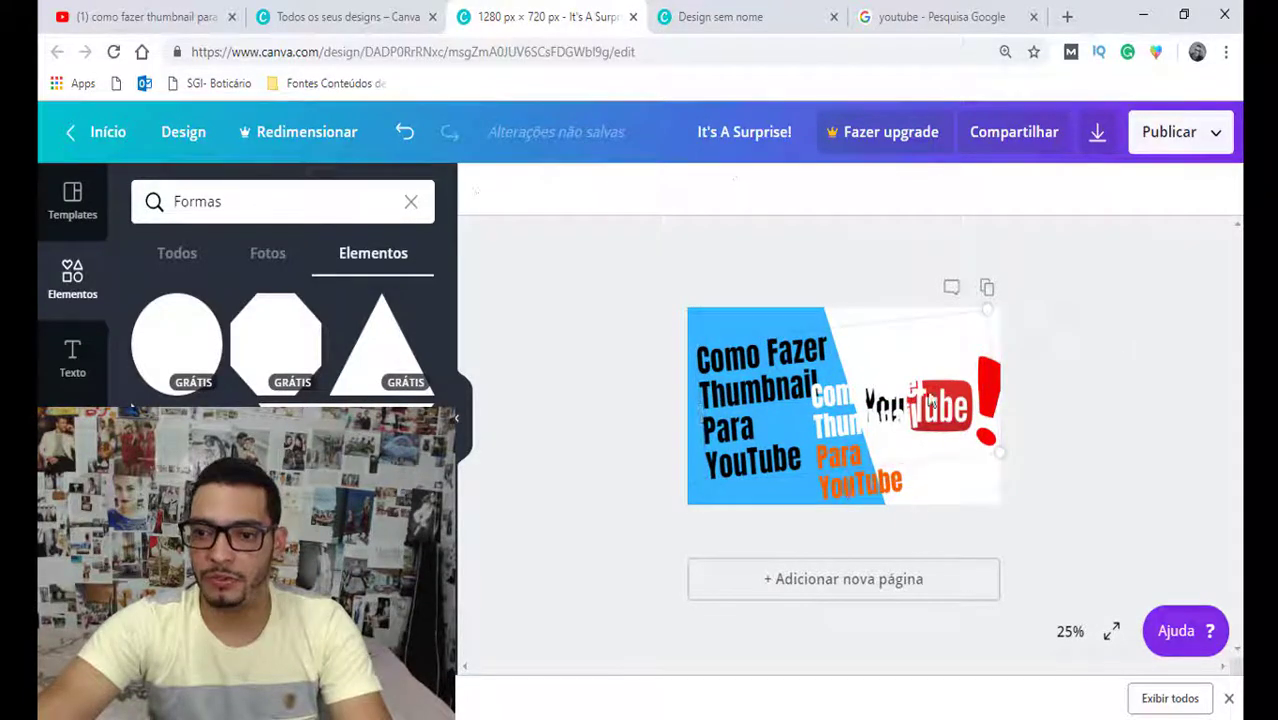
Step: Move the white-and-orange title onto the panel and enlarge it to match
left_click_drag(847, 420, 738, 383)
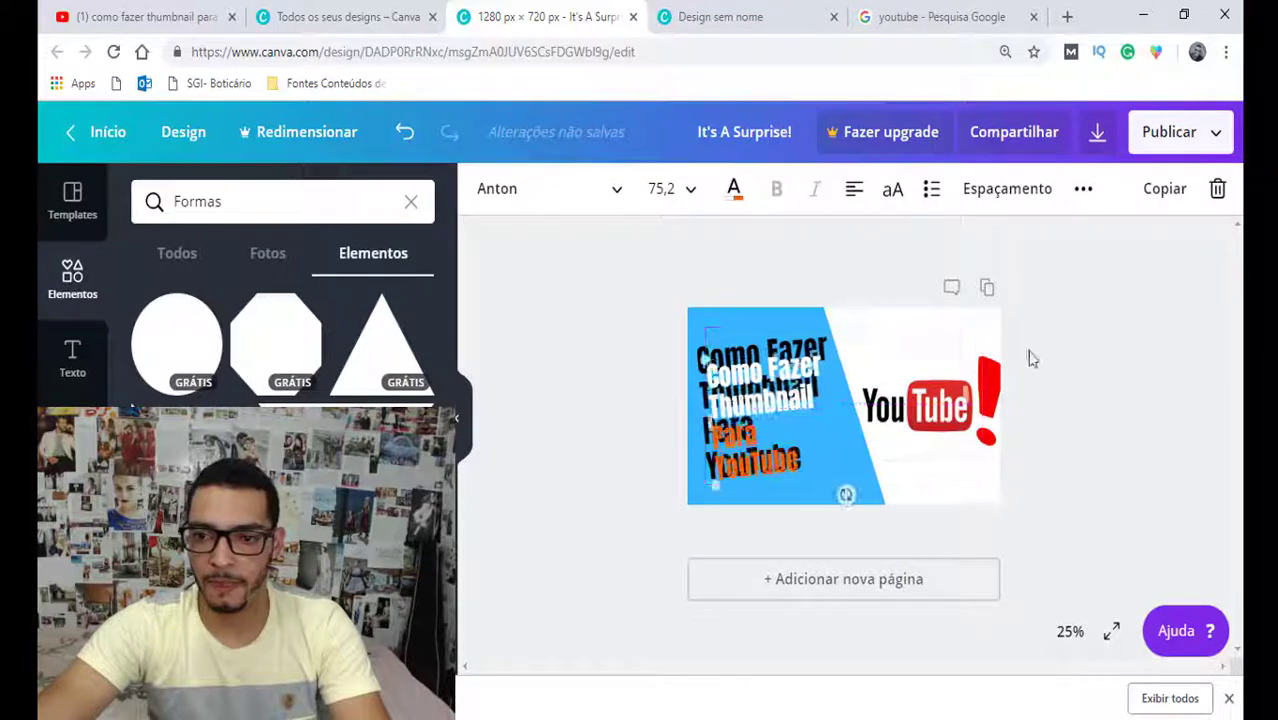
left_click_drag(982, 328, 988, 320)
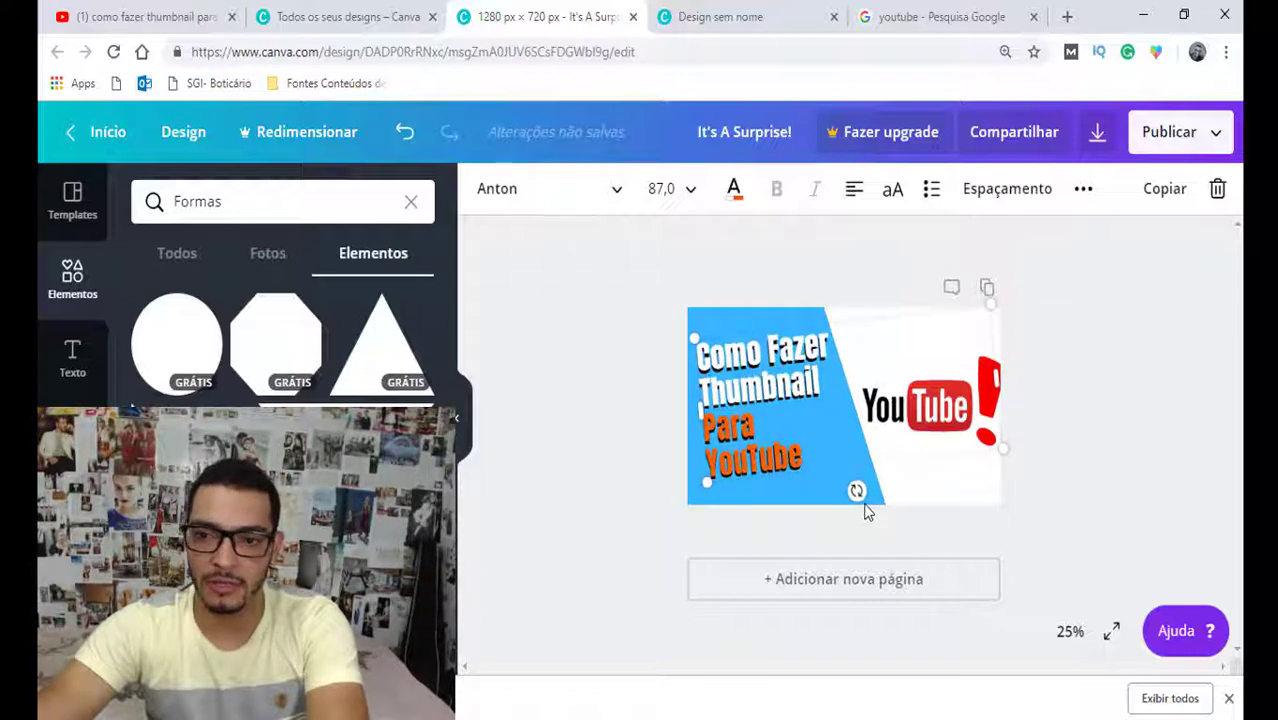
left_click(1101, 371)
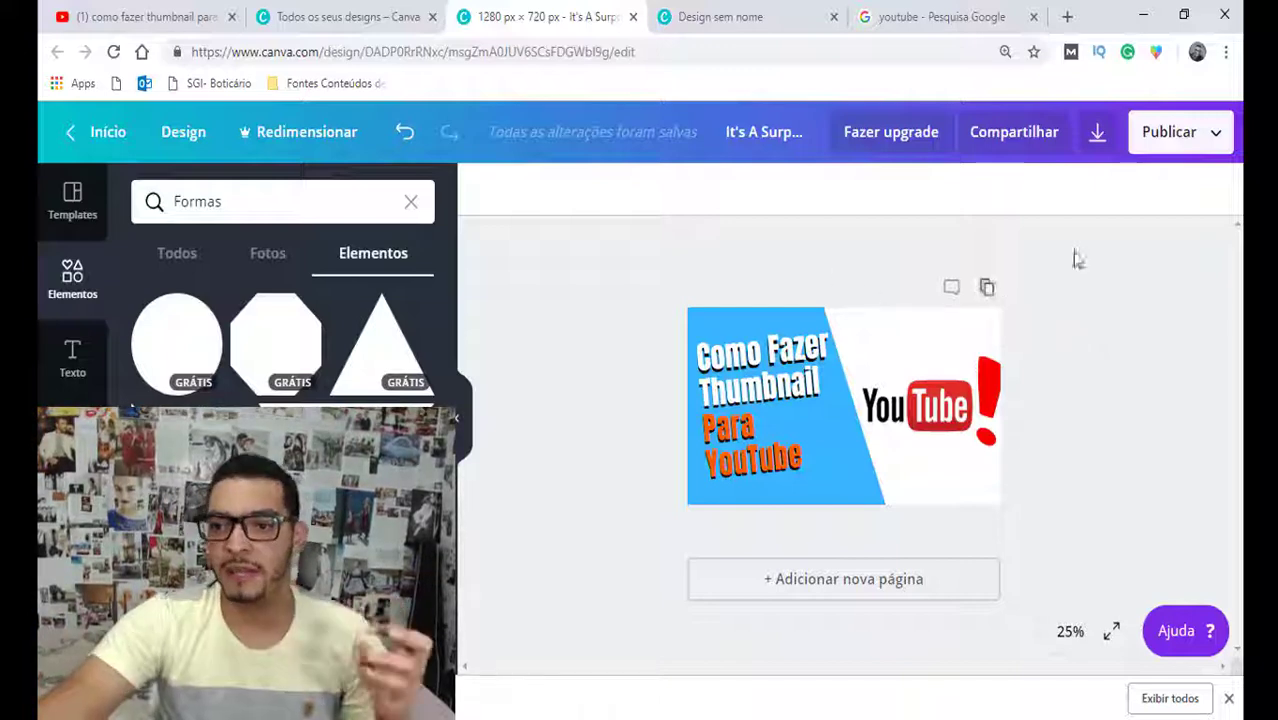
Step: Download the thumbnail as PNG via Publicar > Baixar and dismiss the promo popup
left_click(1199, 147)
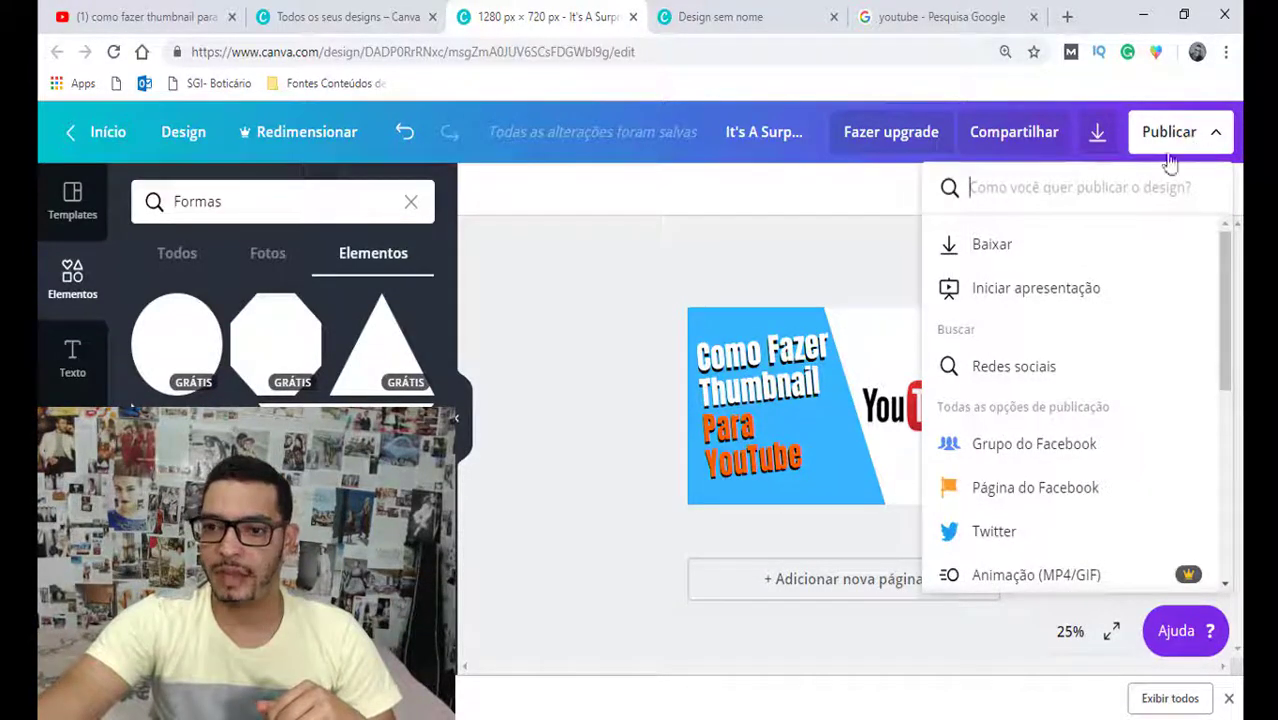
left_click(1006, 244)
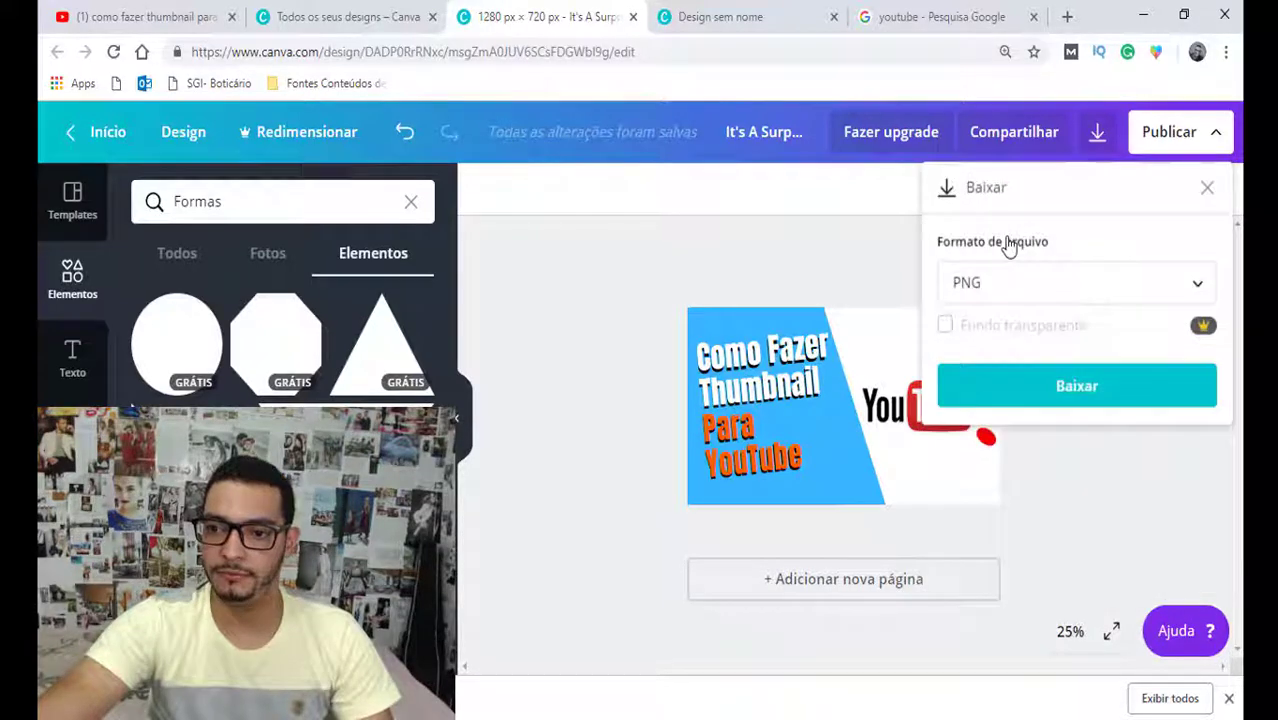
left_click(1144, 291)
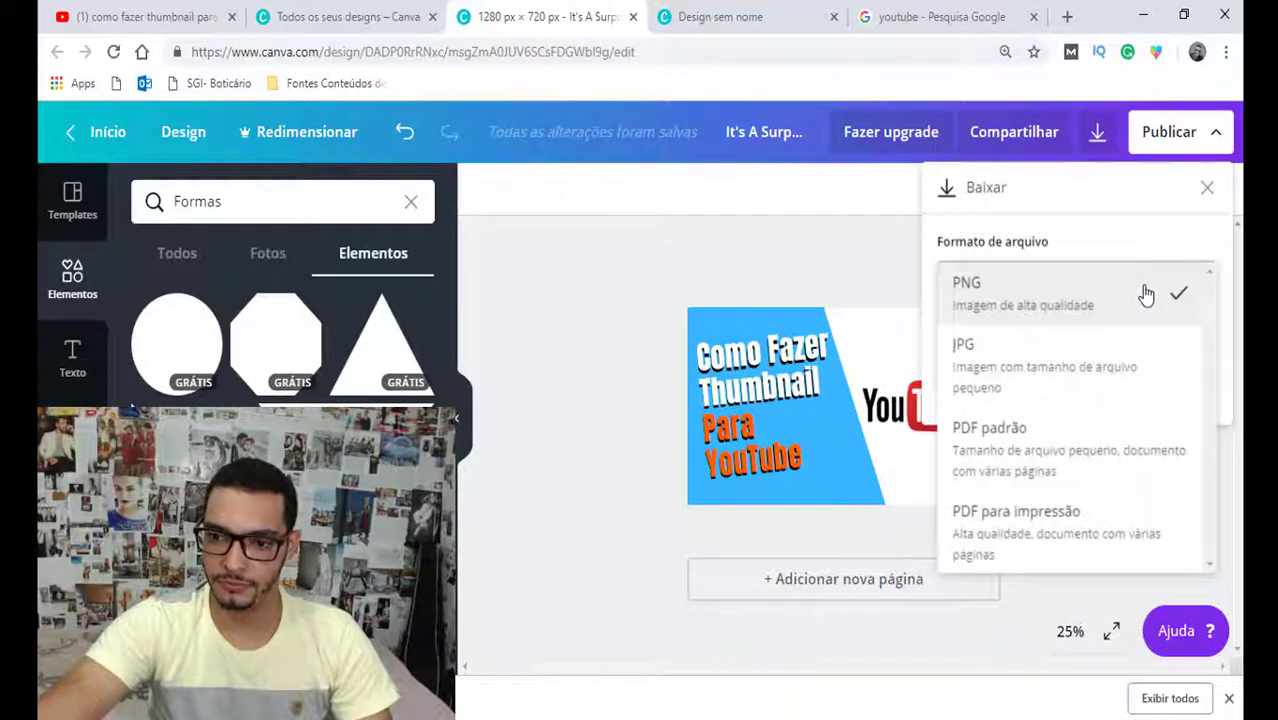
left_click(1146, 291)
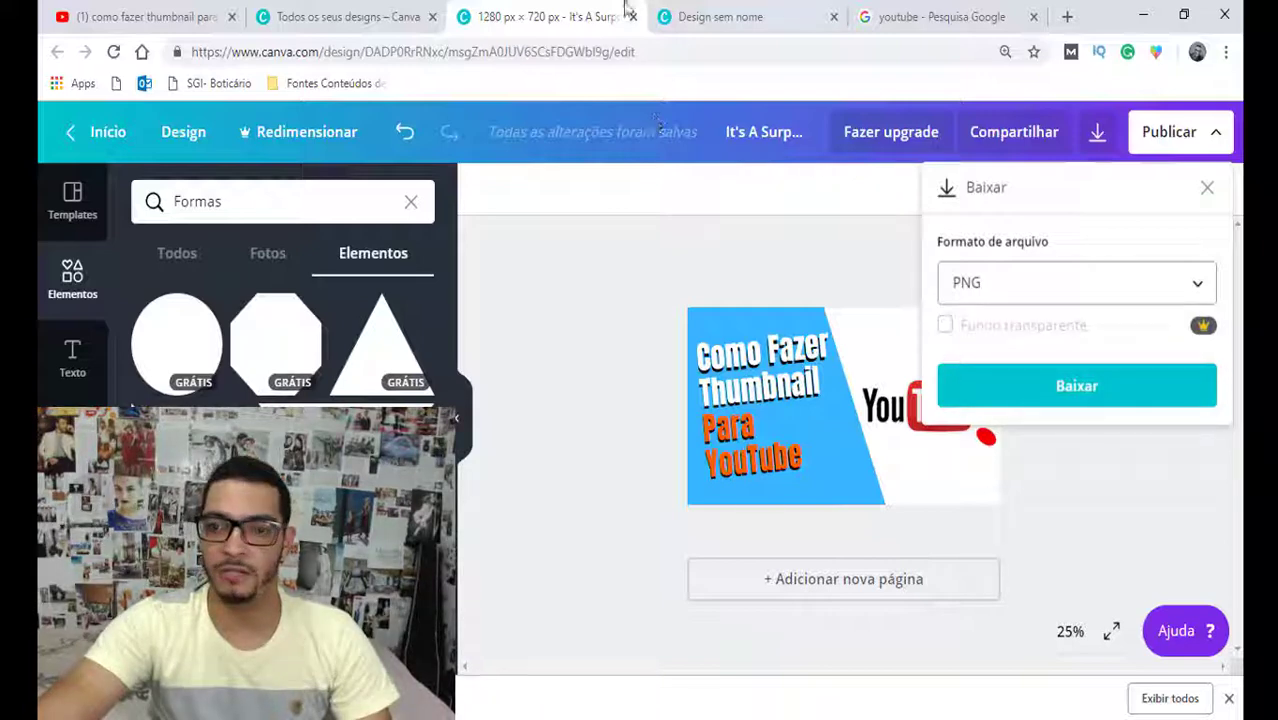
left_click(1167, 396)
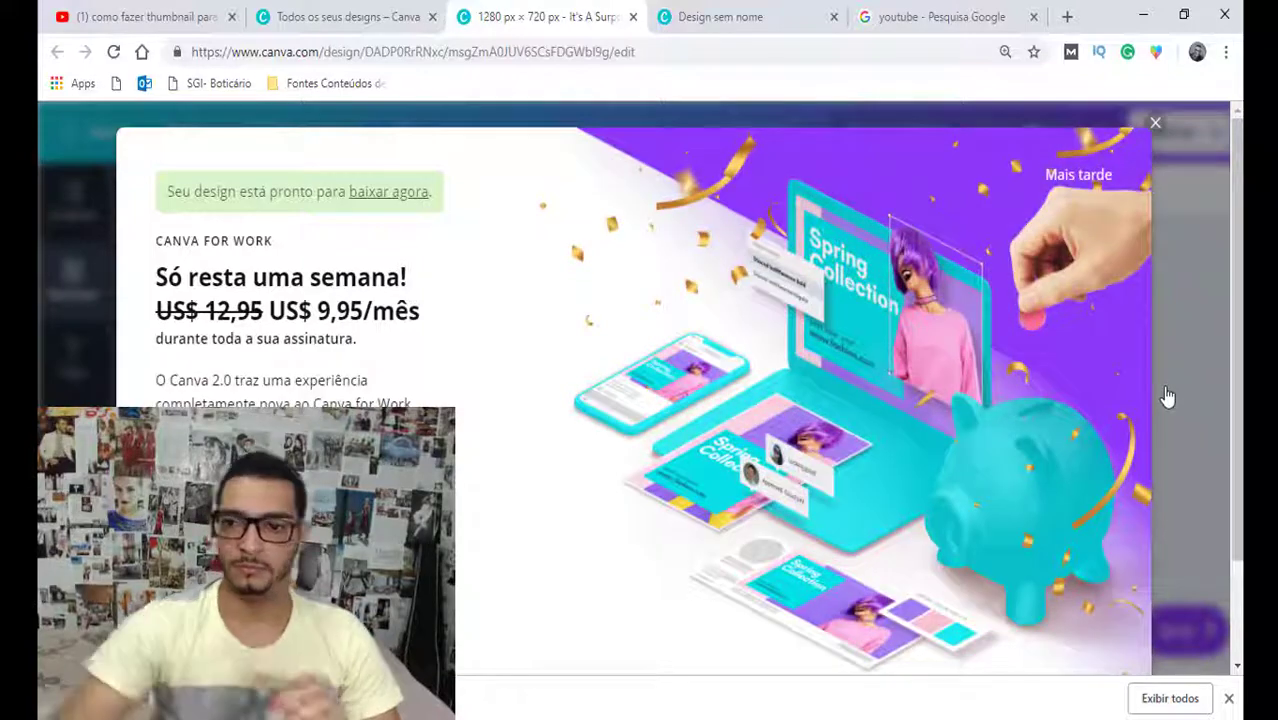
scroll(1025, 420, "down", 2)
scroll(1150, 180, "up", 2)
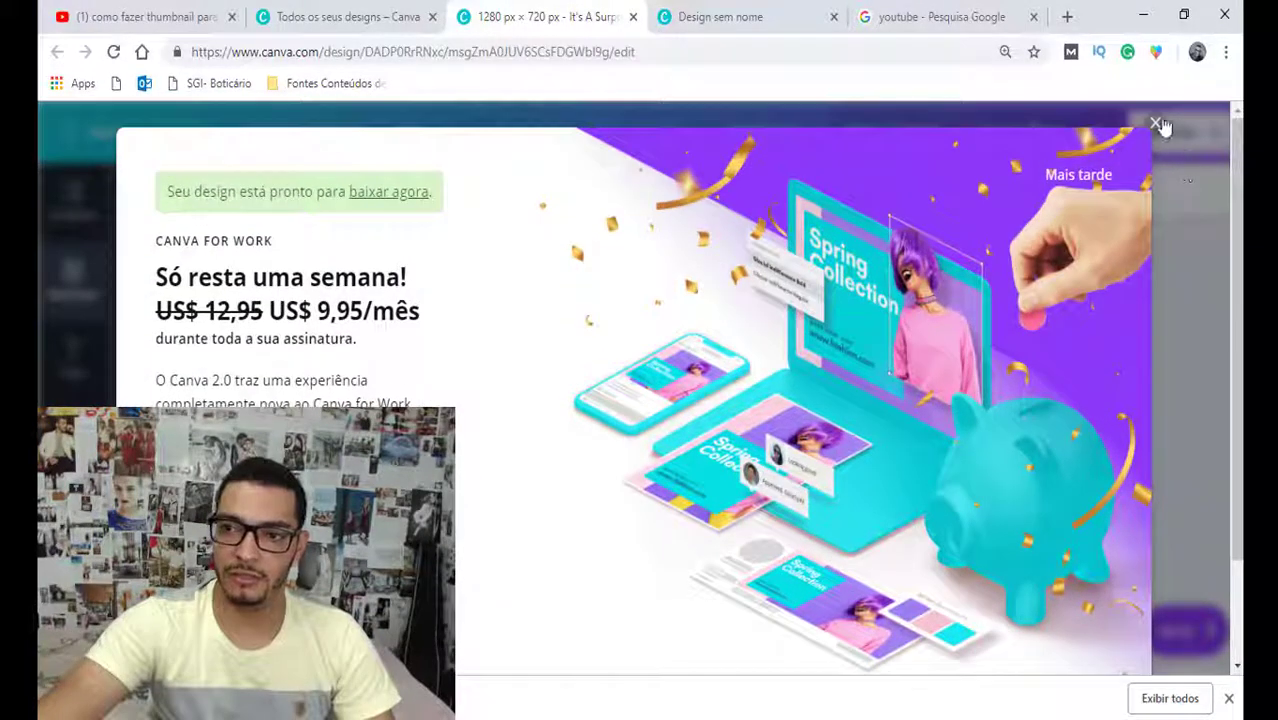
left_click(1155, 124)
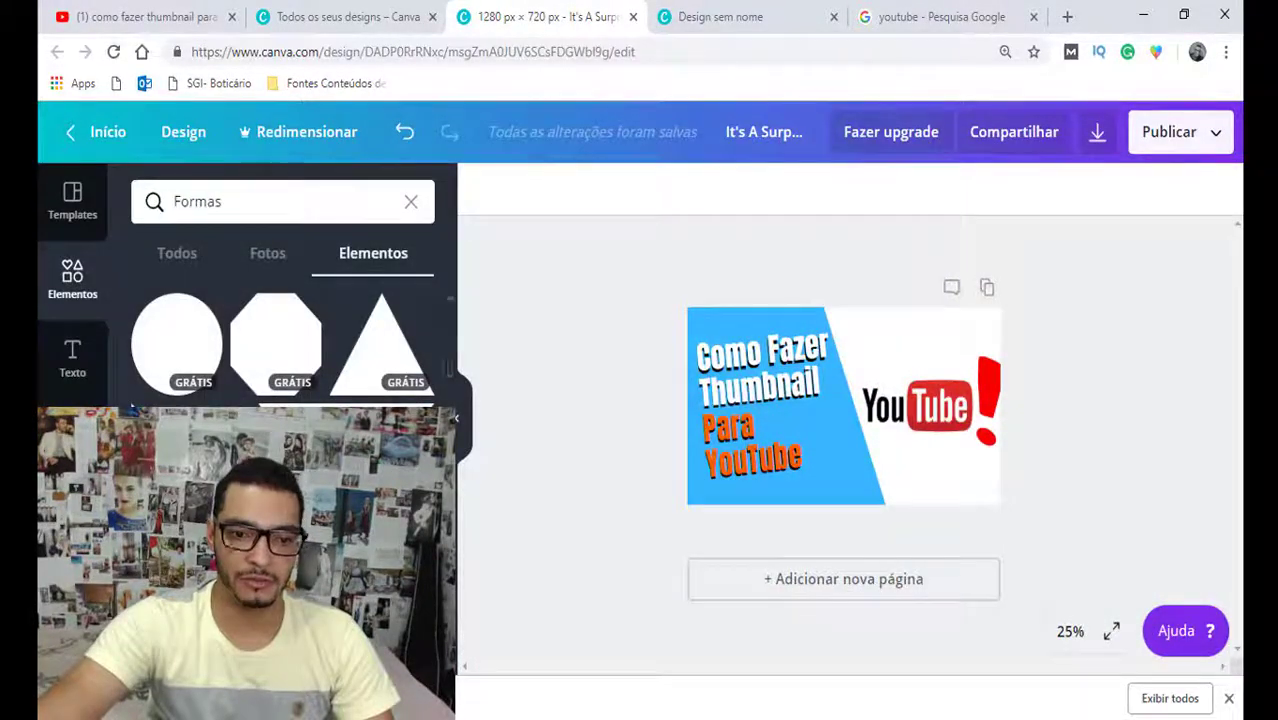